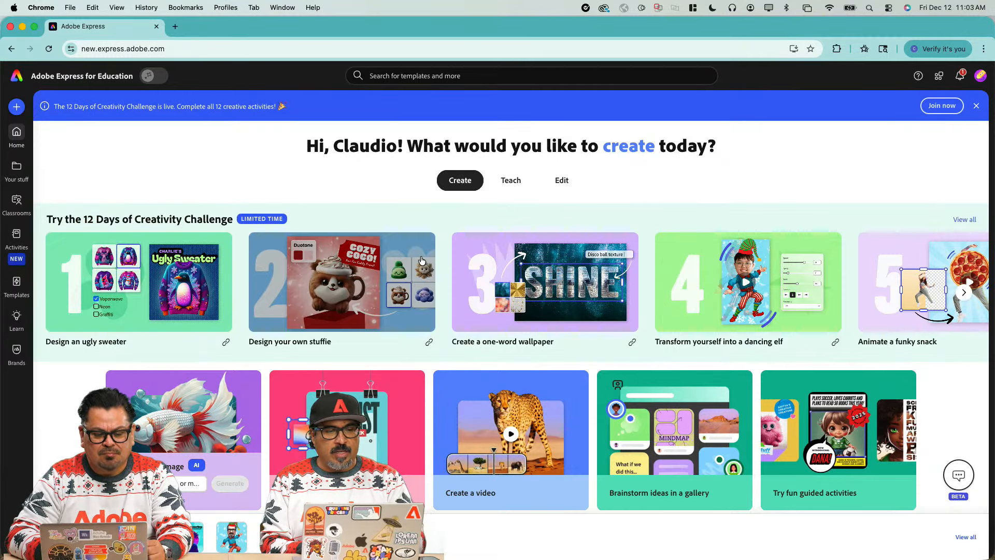
Step: Open the "Design an ugly sweater" activity from the full 12 Days of Creativity Challenge collection
scroll(666, 268, "right", 3)
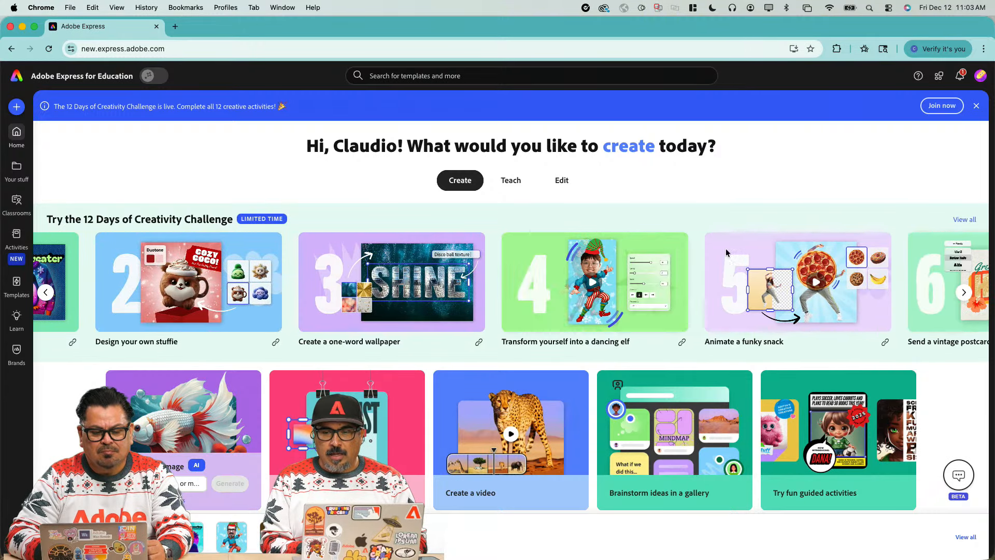
left_click(965, 220)
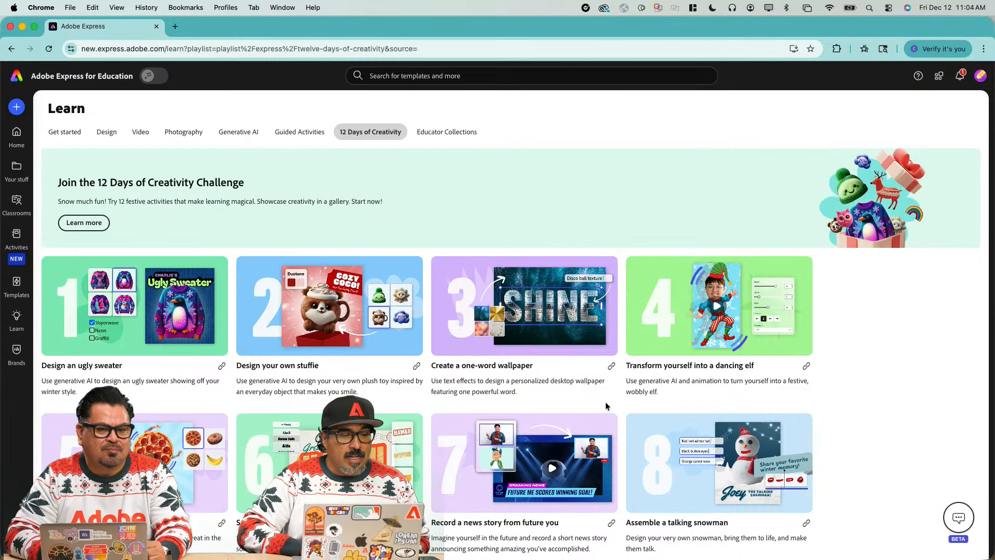
left_click(173, 317)
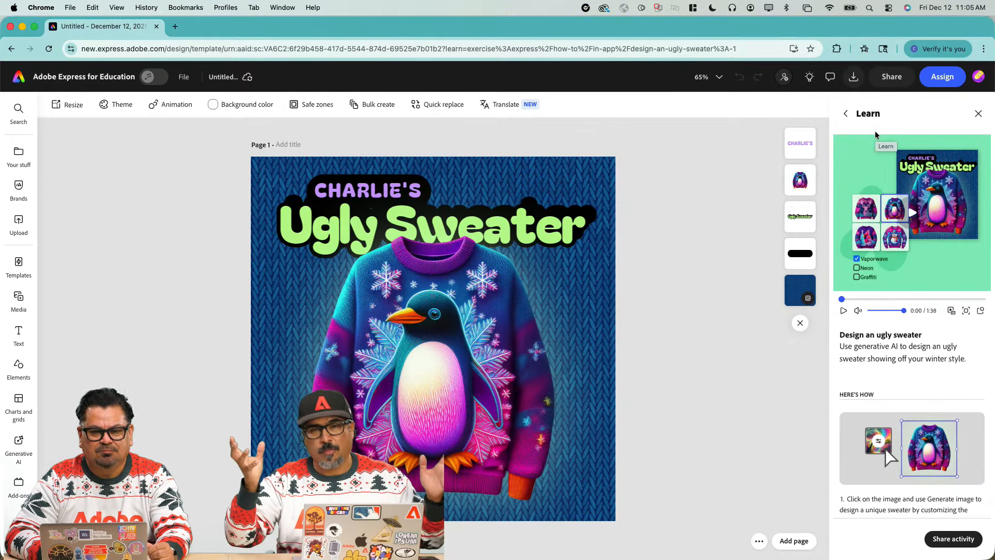
Step: Close the activity's Learn instructions, reopen them once, and close them again to free up the canvas
left_click(978, 114)
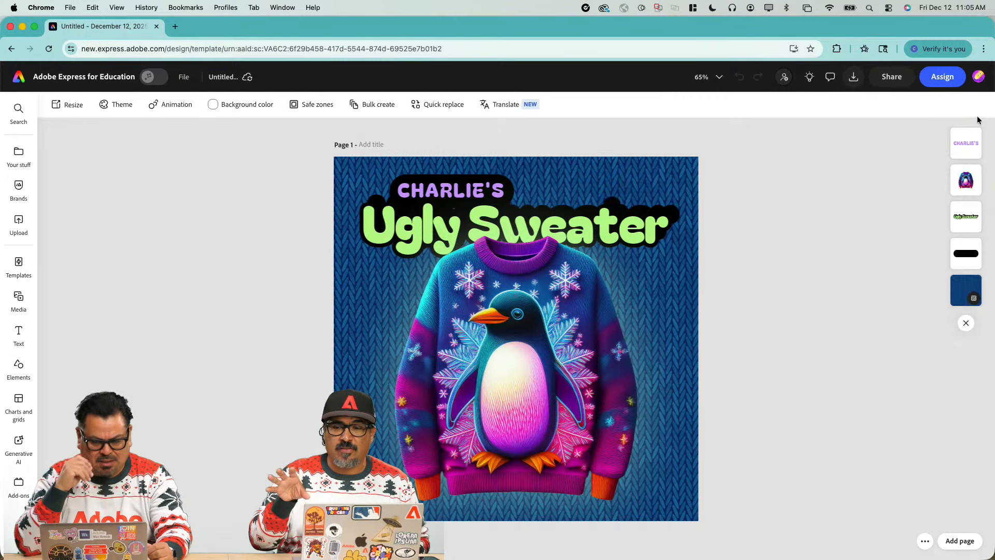
left_click(810, 77)
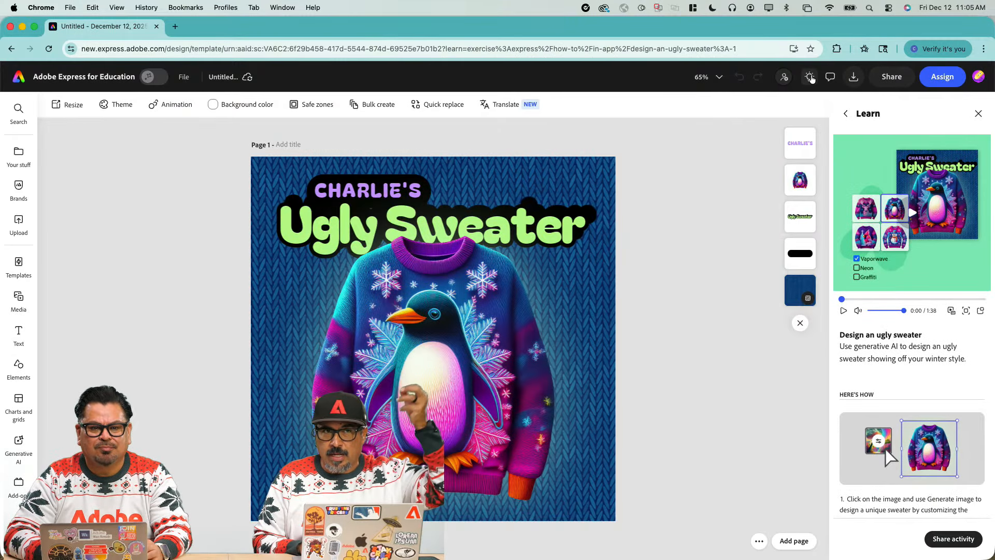
left_click(811, 77)
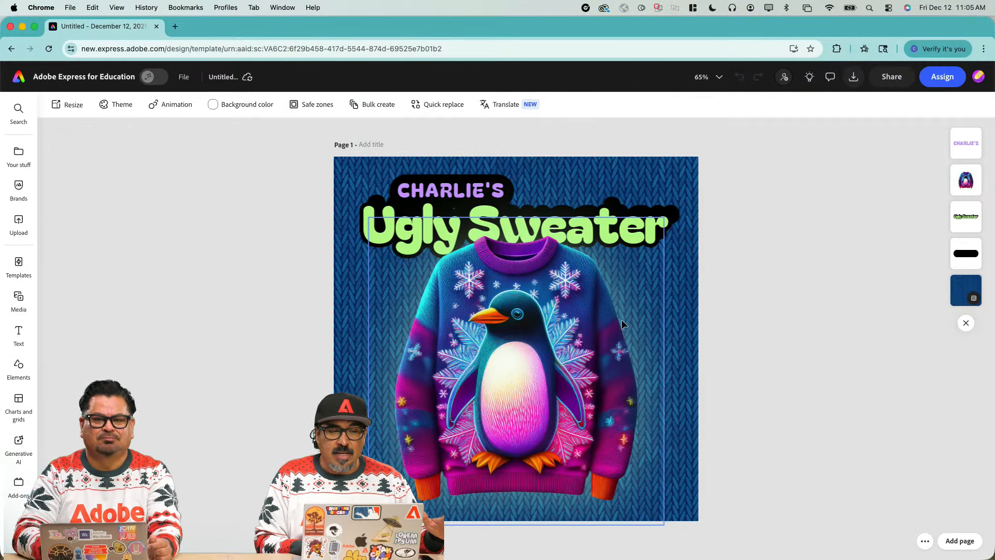
Step: Rename the untitled design with the creator's first name followed by "ugly swaeter"
left_click(219, 78)
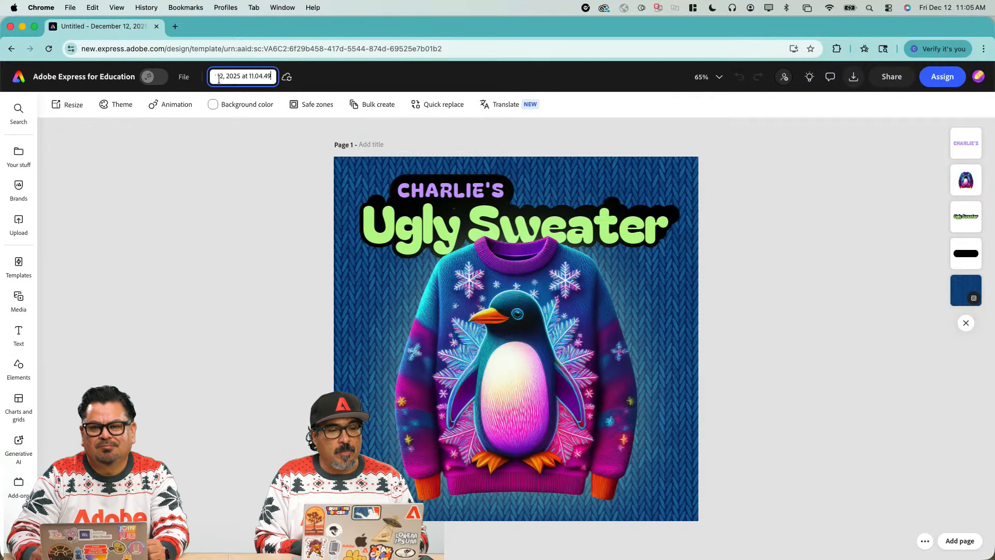
key("super+a")
key("BackSpace")
type("claud")
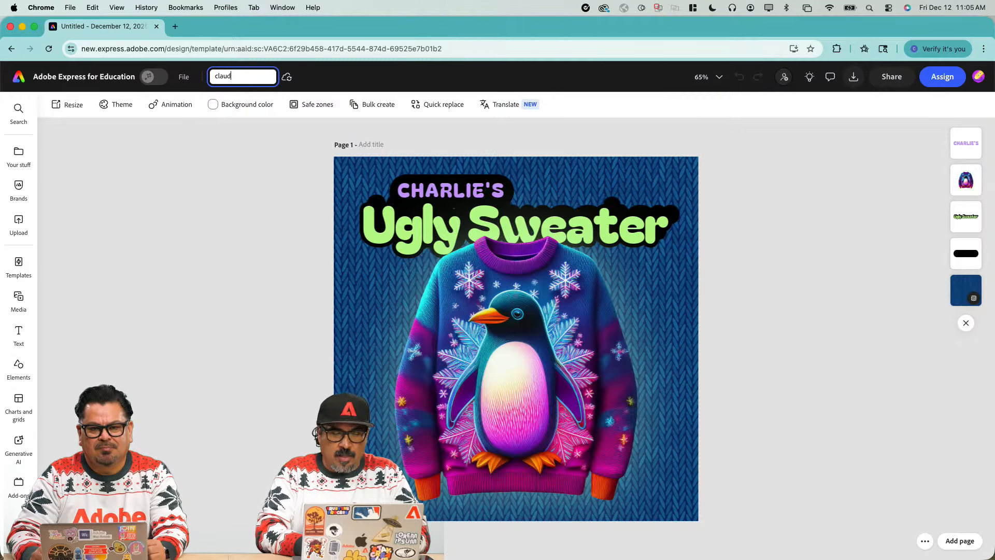
type("io ugl")
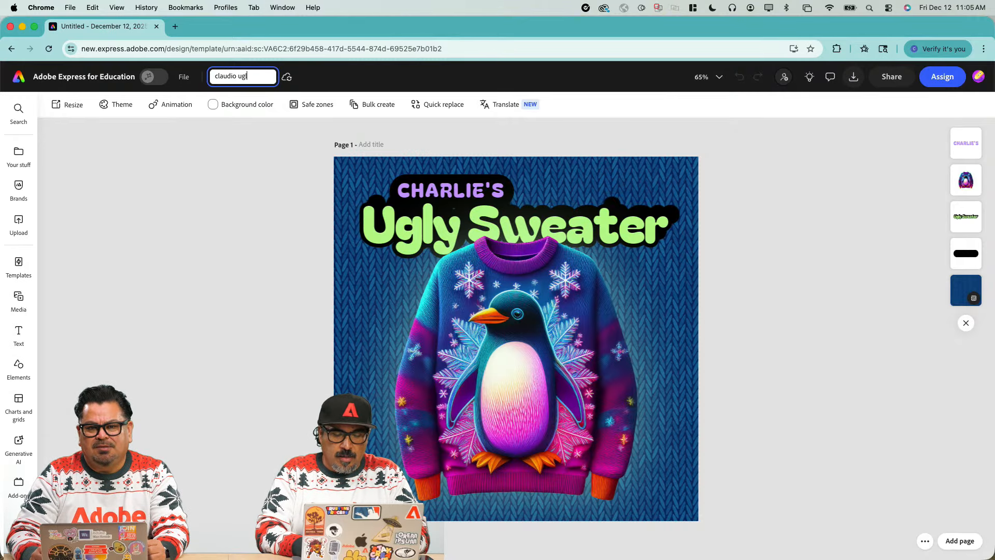
type("y sweater")
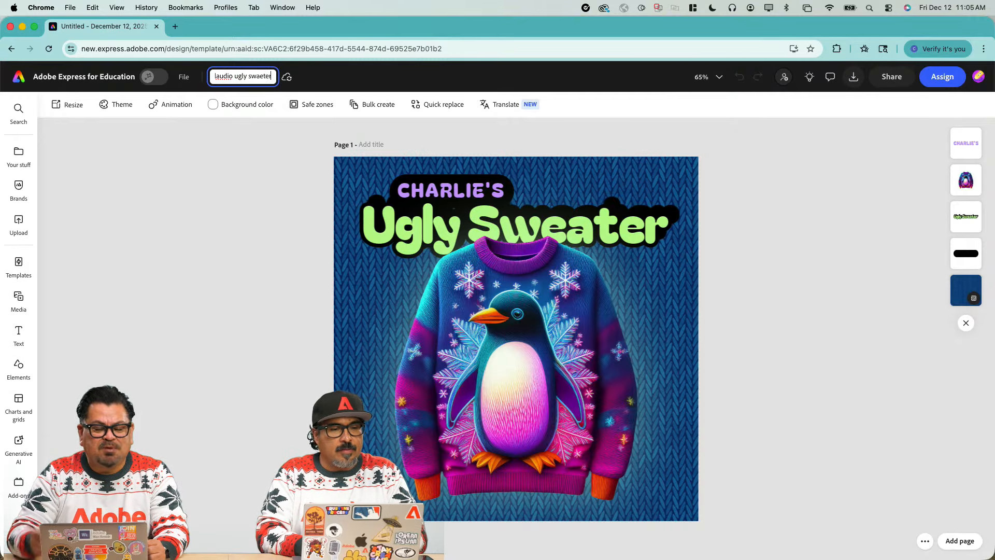
key("Return")
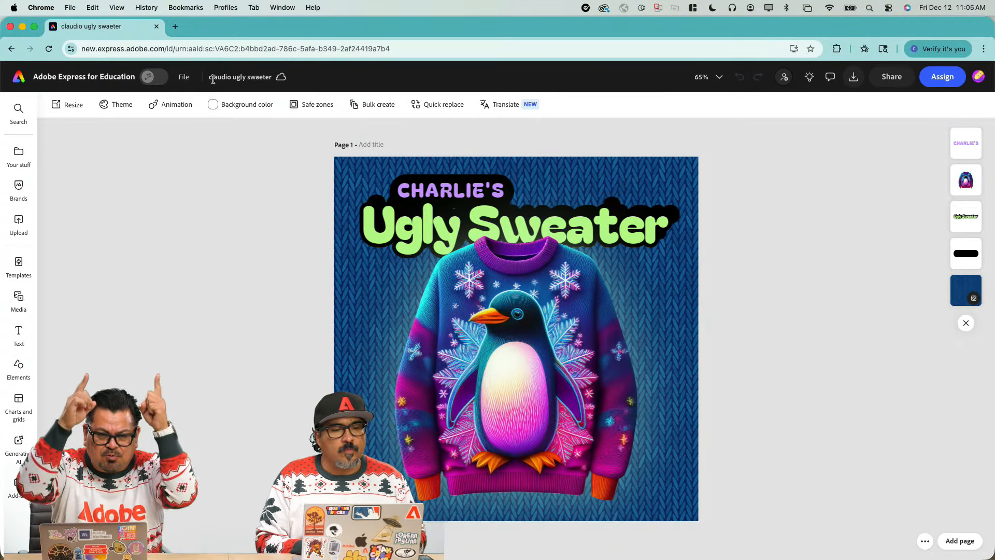
Step: Correct the misspelled last word of the design's file name to "sweater"
left_click(252, 77)
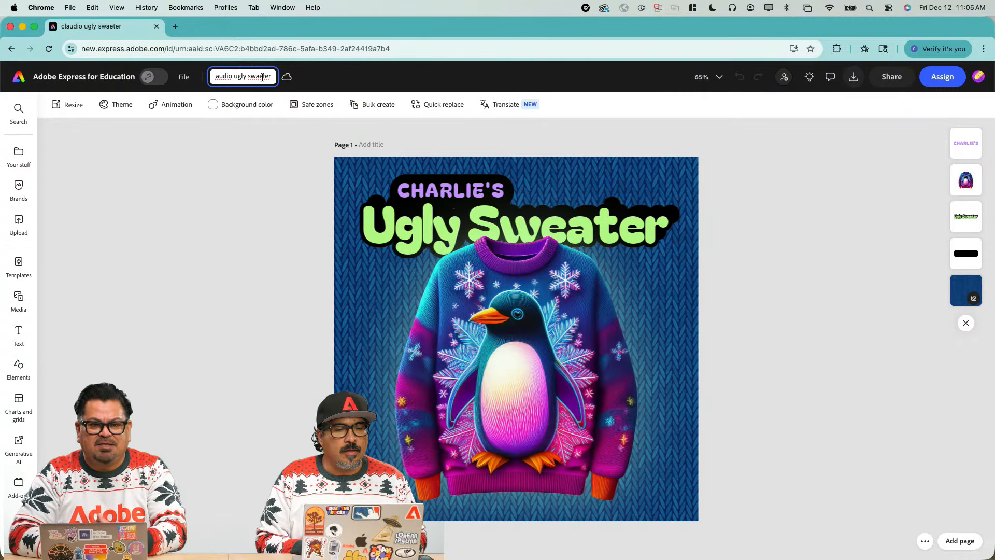
left_click(263, 76)
key("BackSpace")
key("BackSpace")
type("ea")
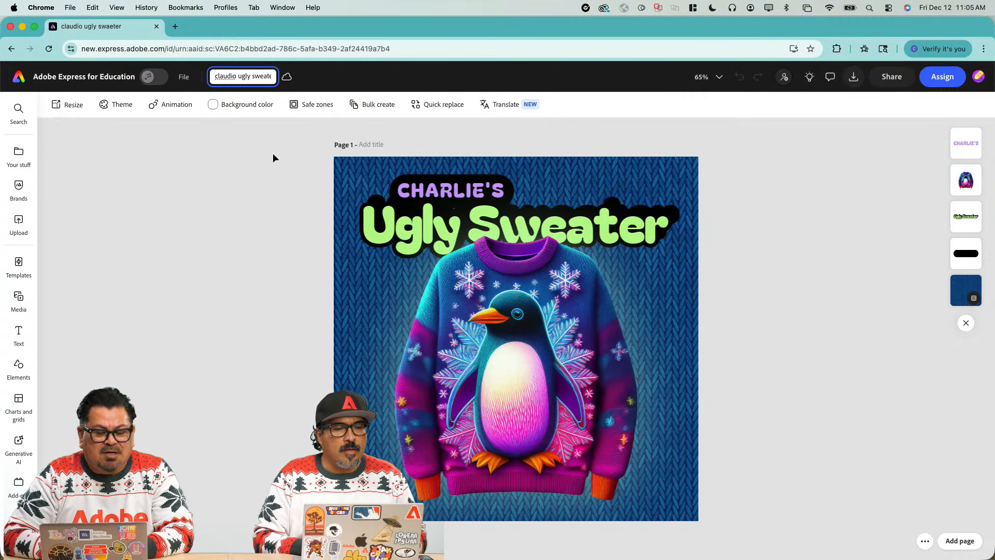
left_click(270, 171)
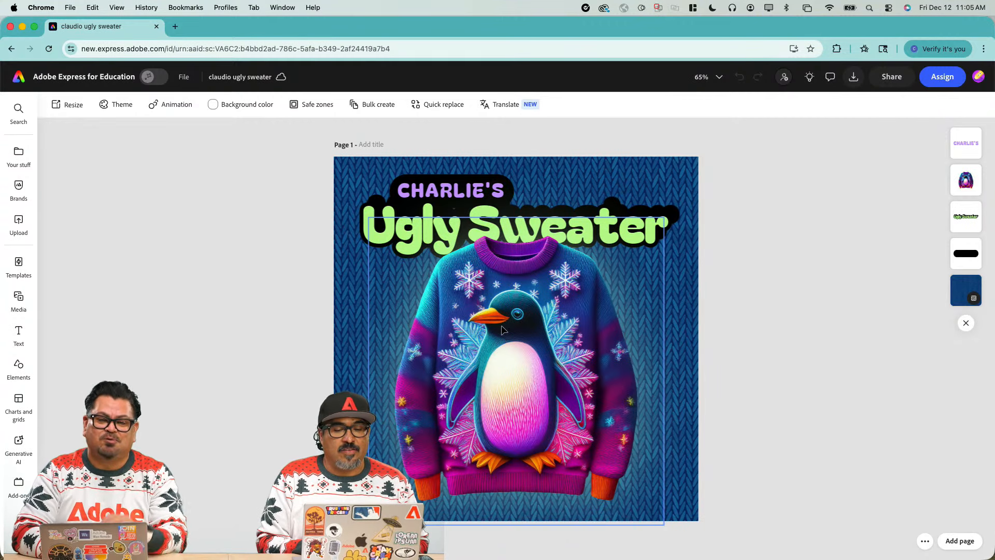
Step: Regenerate the penguin sweater image from the prompt "fuzzy knit sweater with a (palm tree) and (bike) design on a white background with 80's vibe and color"
left_click(539, 350)
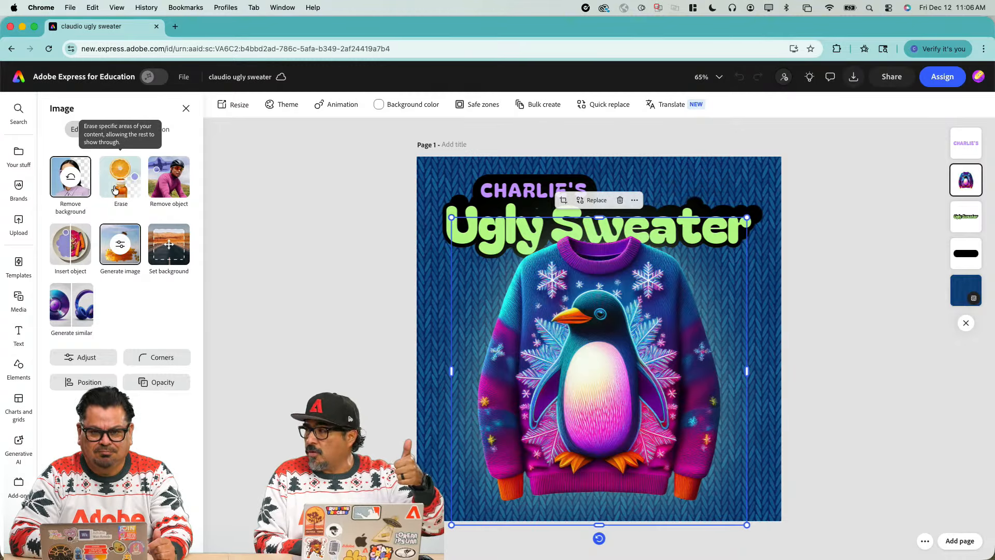
left_click(116, 249)
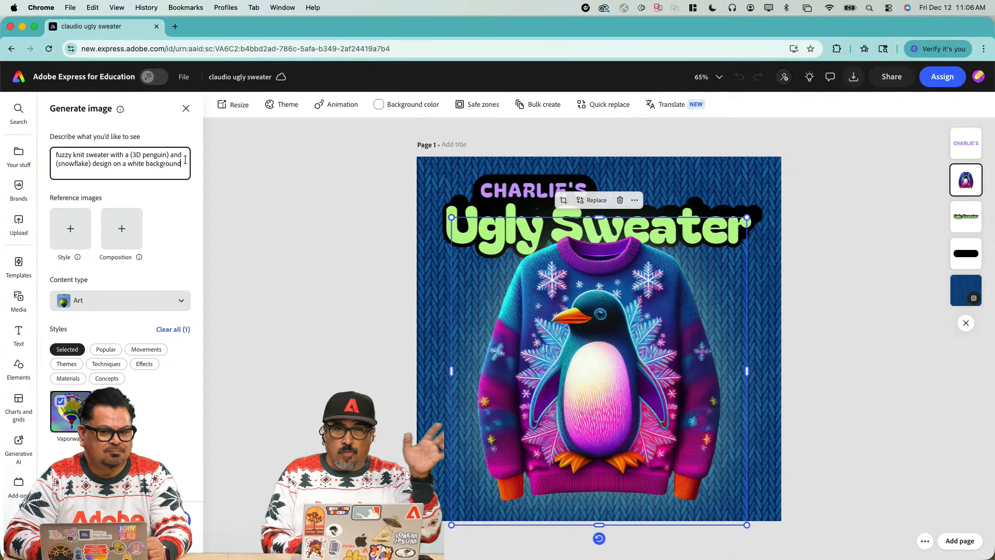
left_click_drag(166, 156, 131, 157)
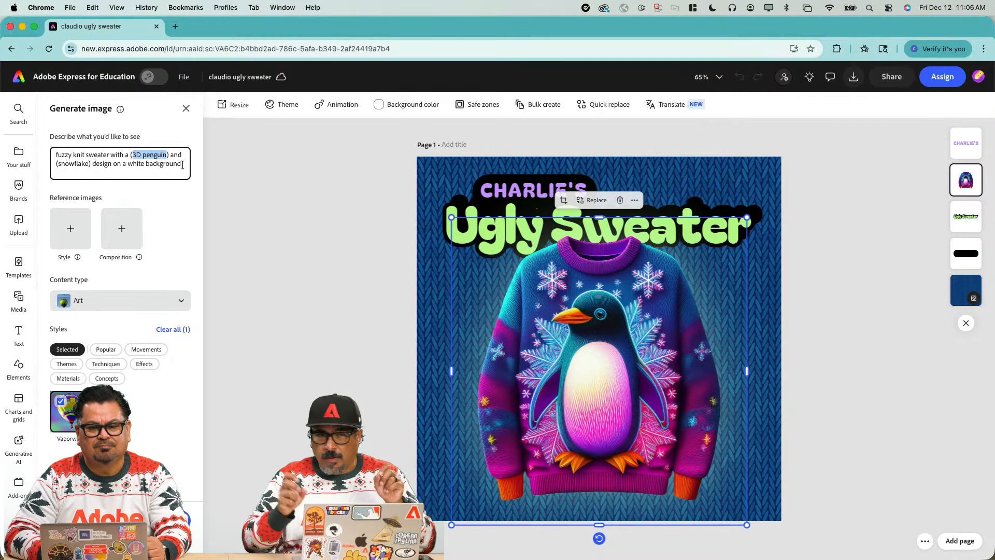
left_click_drag(183, 165, 81, 145)
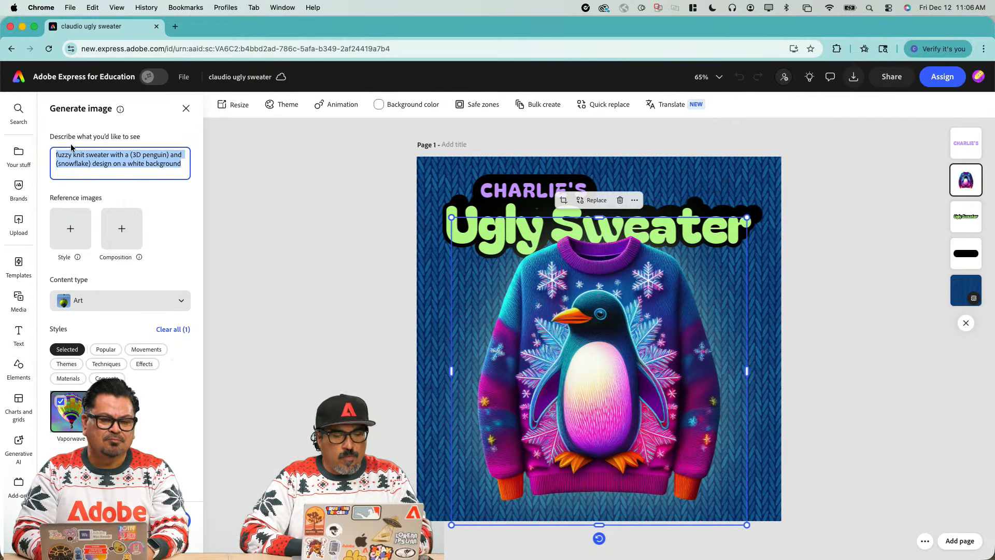
type("fuzzy knit sweater with a (palm tree) and (bike) design on a white background with 80's vibe and color")
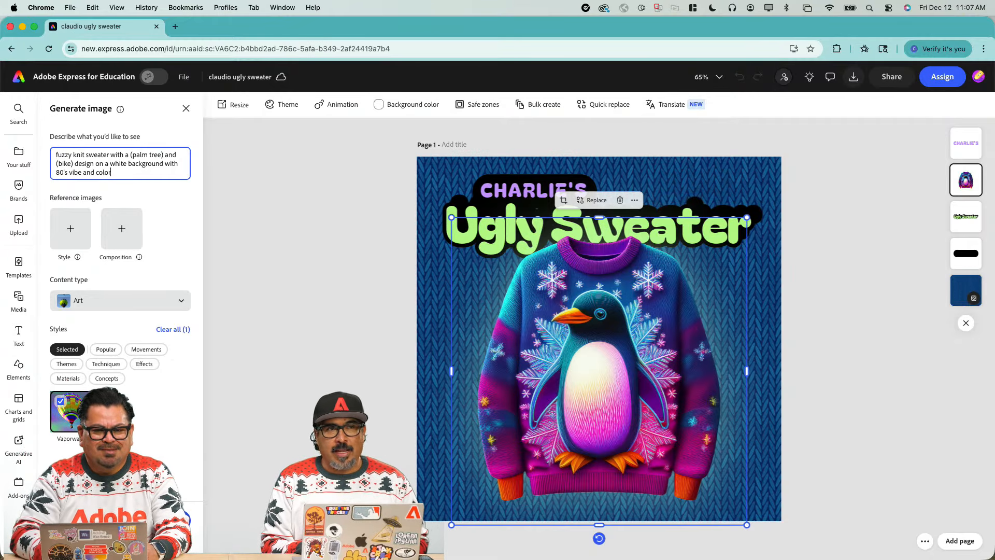
key("Return")
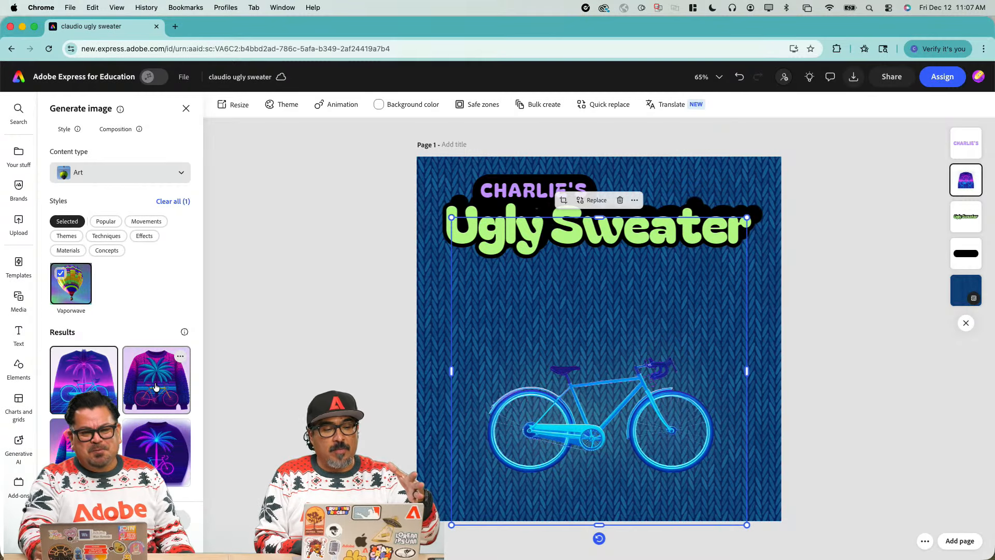
Step: Compare the second and third generated sweaters, apply the second one with the teal palm tree, and nudge it slightly down
left_click(155, 386)
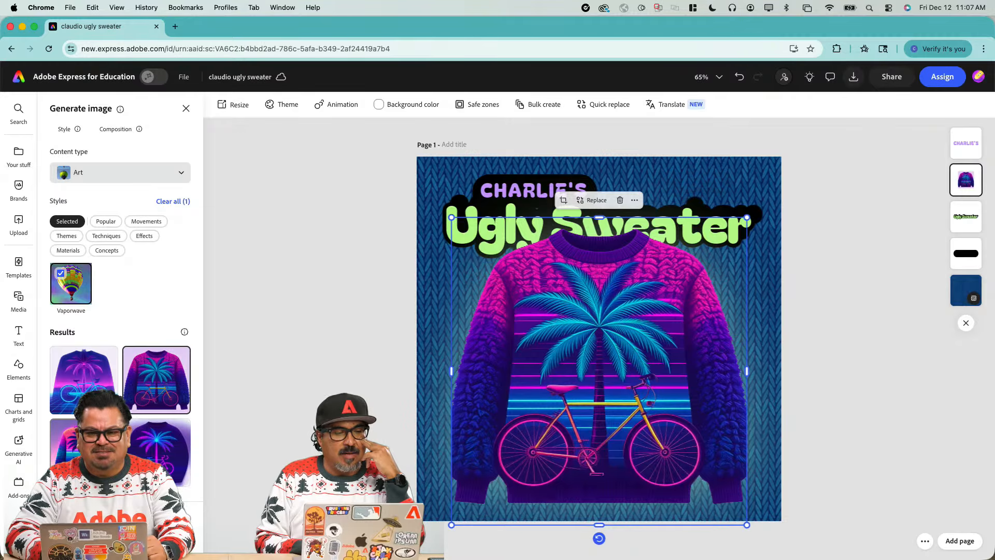
left_click(91, 448)
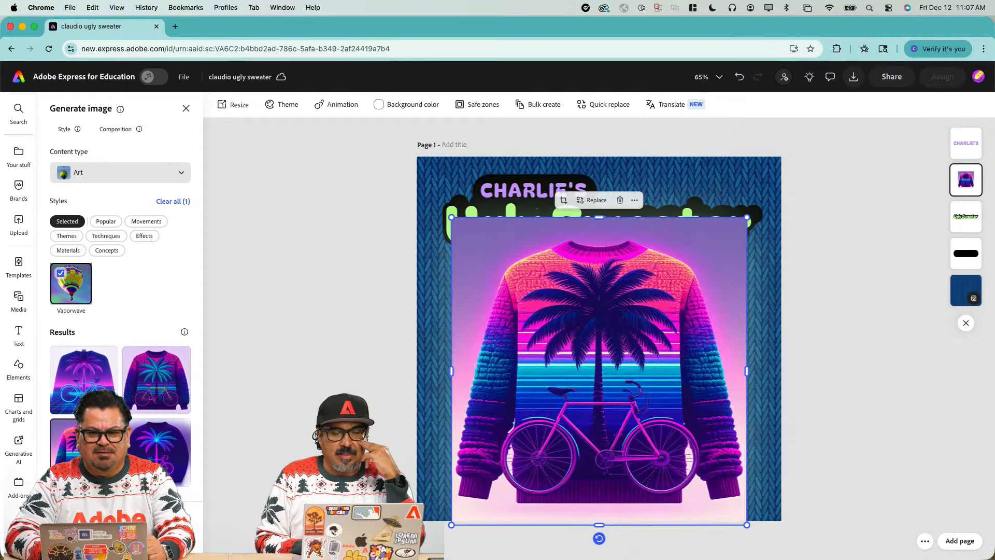
left_click(147, 379)
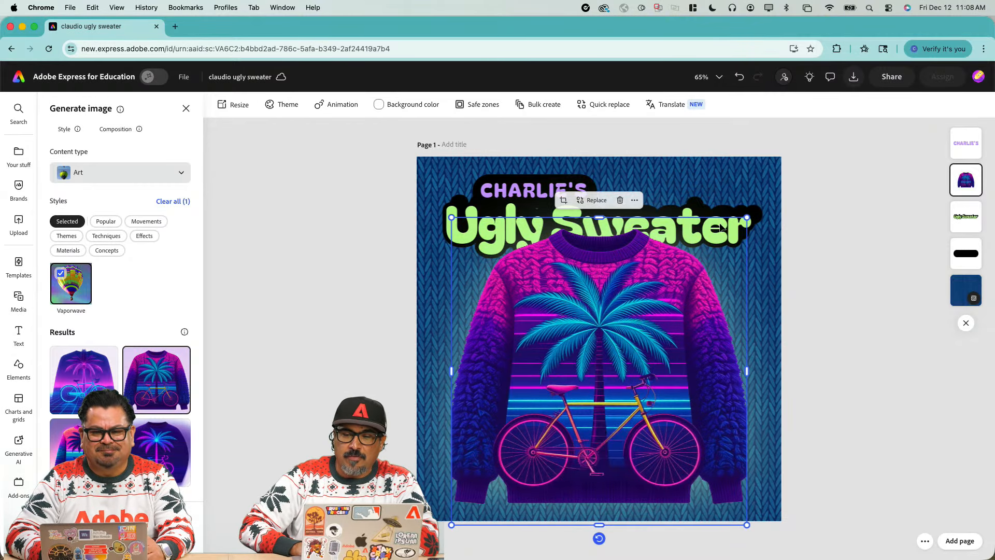
left_click_drag(667, 278, 668, 286)
Step: Replace the name above the "Ugly Sweater" title with the creator's first name in capitals, ending in 'S
left_click(570, 190)
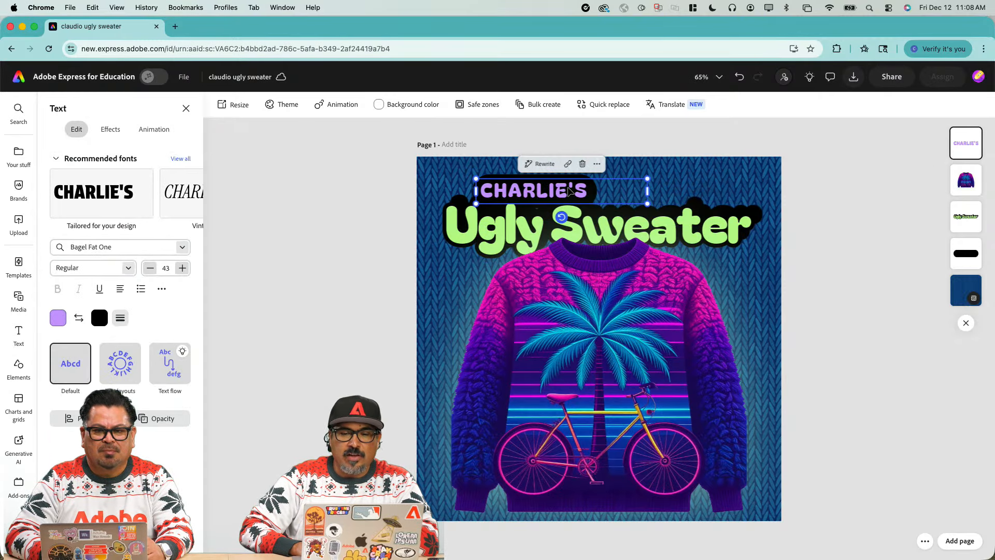
double_click(547, 198)
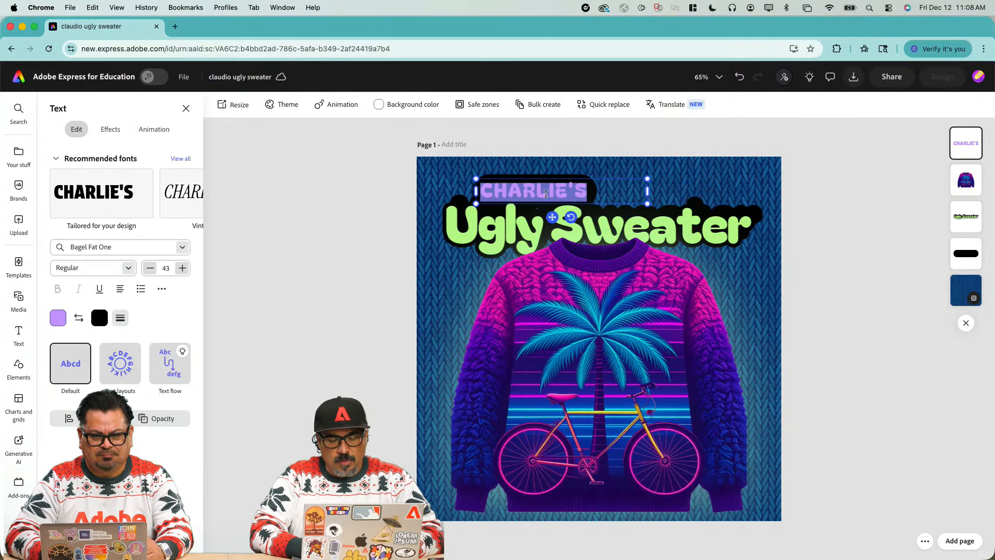
type("CLAUDIO's")
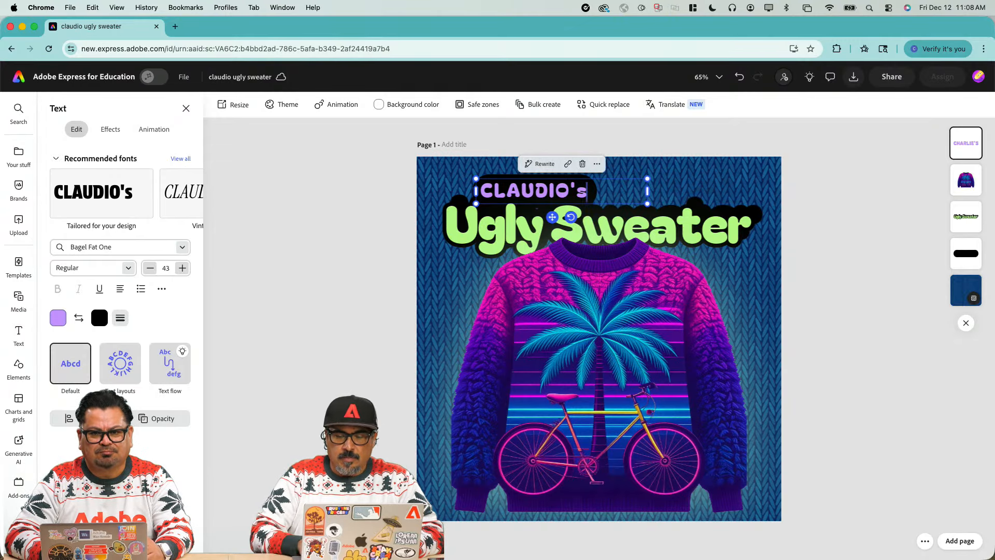
key("BackSpace")
type("S")
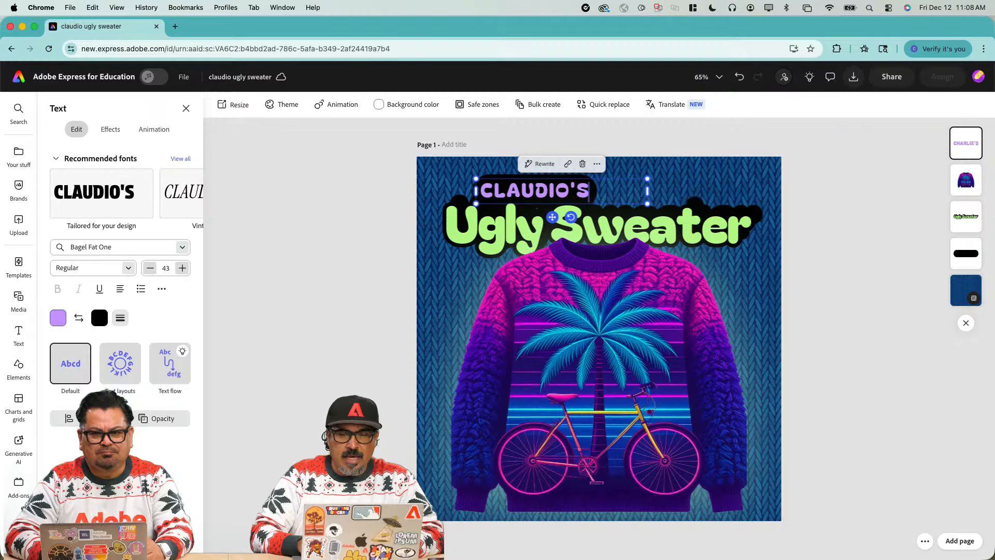
Step: Insert "80's" before "Ugly Sweater" in the green title, then scale it to font size 92 on one line and reposition it
left_click(568, 220)
left_click(499, 223)
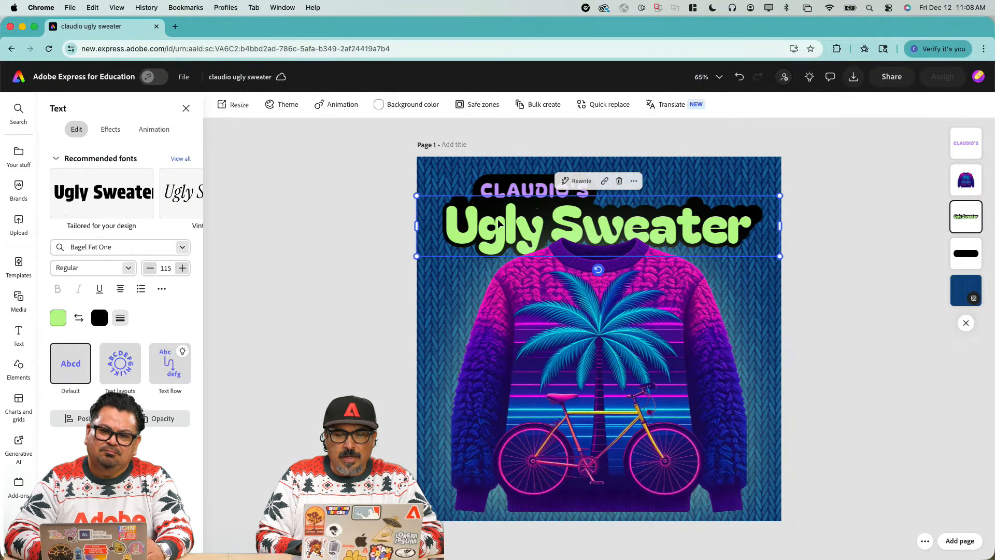
left_click(481, 229)
left_click(479, 217)
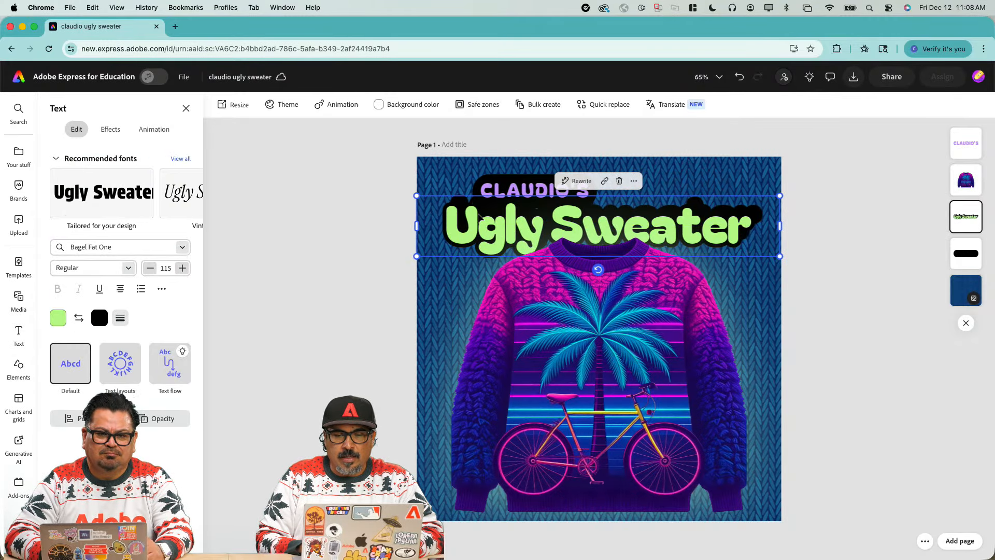
double_click(479, 216)
left_click(478, 212)
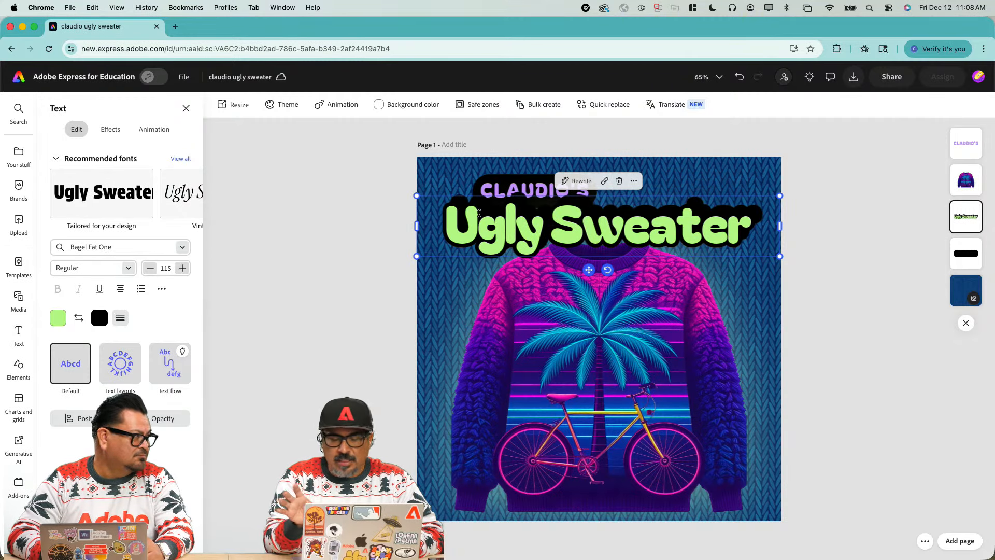
type("80's")
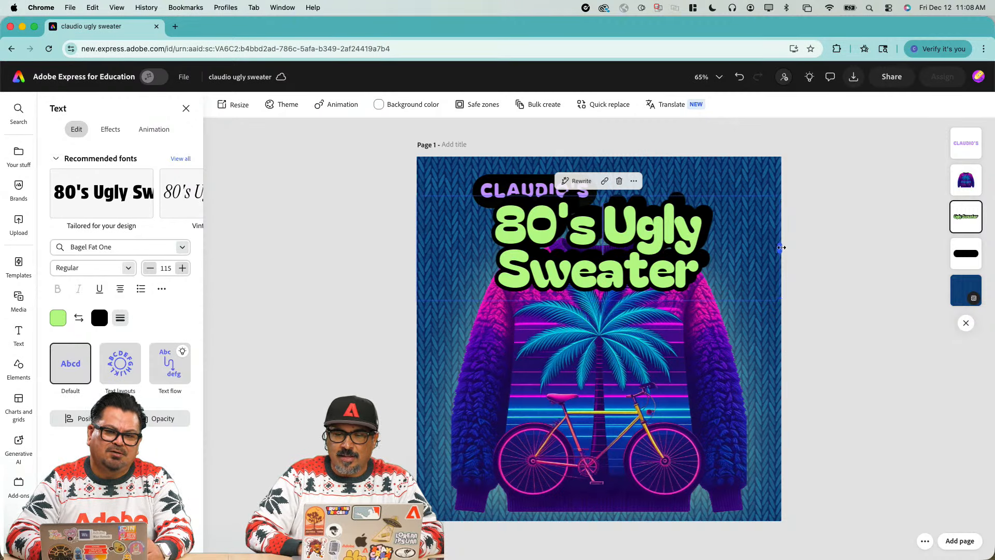
mouse_move(782, 247)
left_mouse_down()
mouse_move(871, 242)
mouse_move(763, 248)
left_mouse_up()
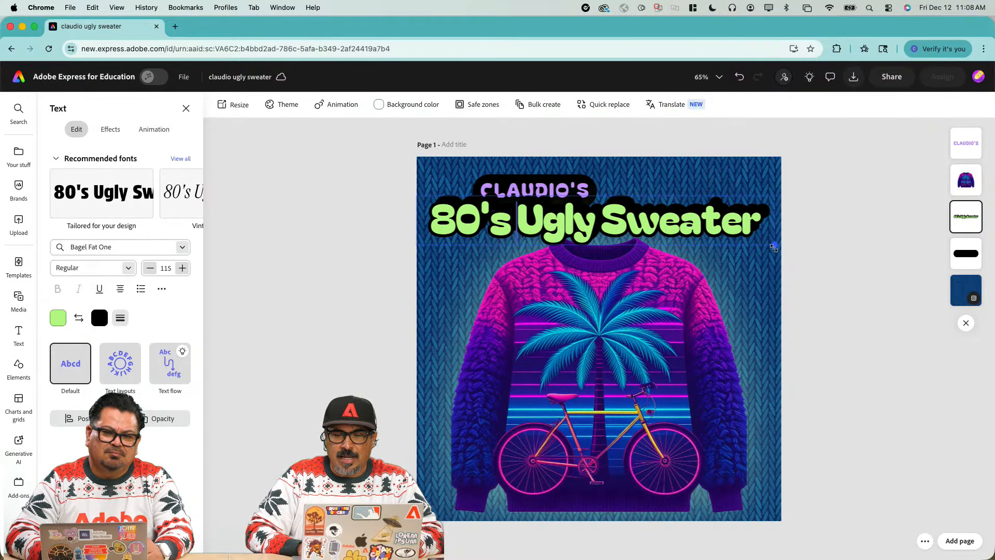
left_click_drag(586, 260, 596, 264)
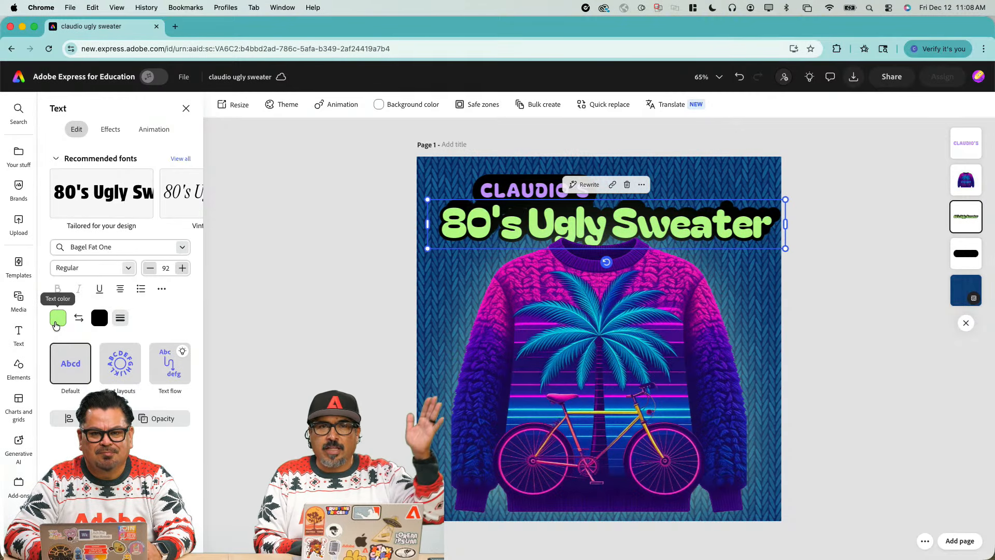
Step: Recolor the "80's Ugly Sweater" title by sampling a purple from the sweater's stripes, followed by the bright pink of its shoulder
left_click(56, 324)
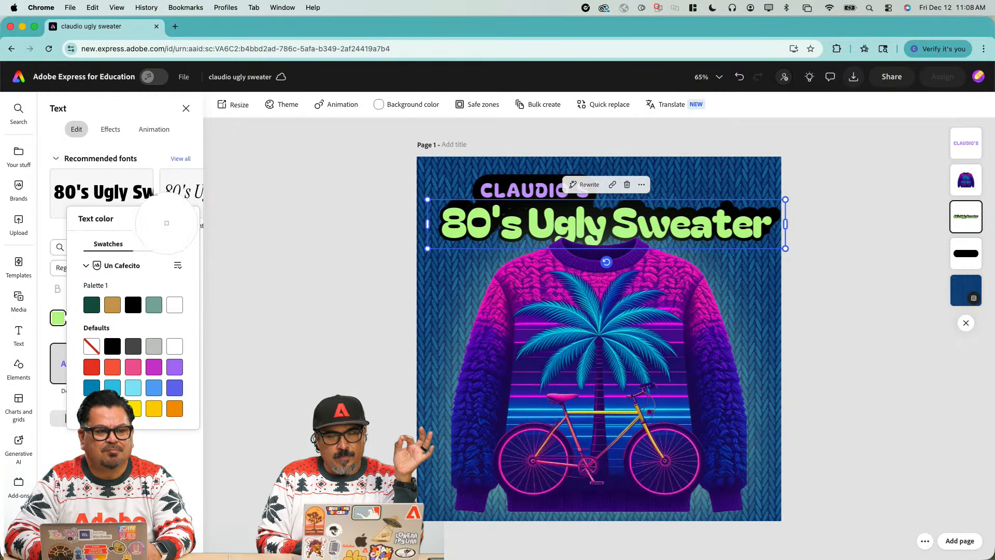
left_click(162, 220)
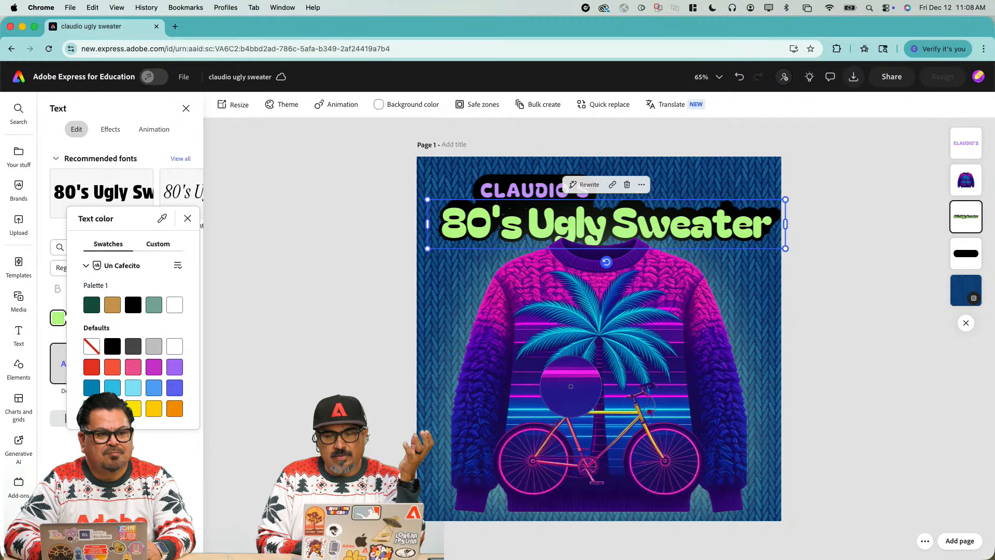
left_click(571, 387)
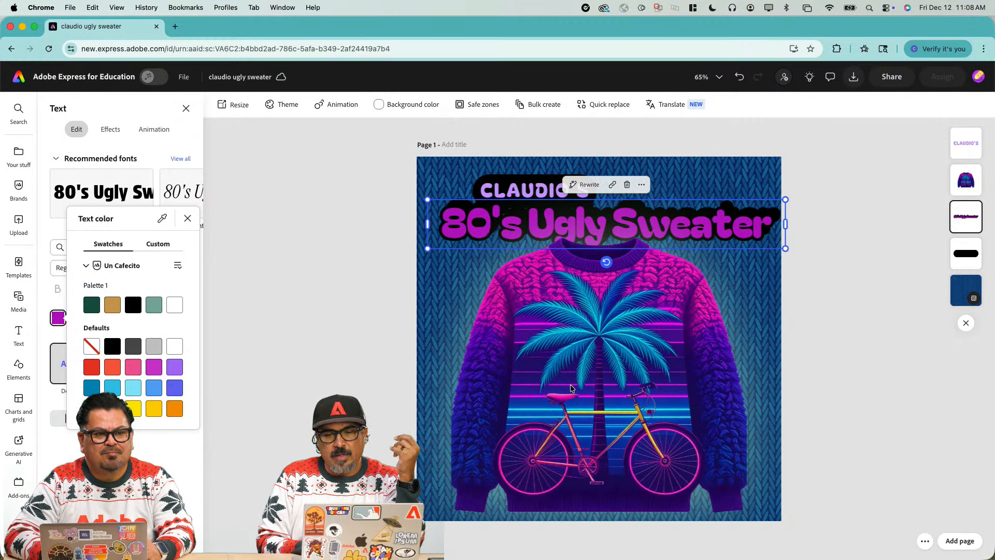
left_click(162, 219)
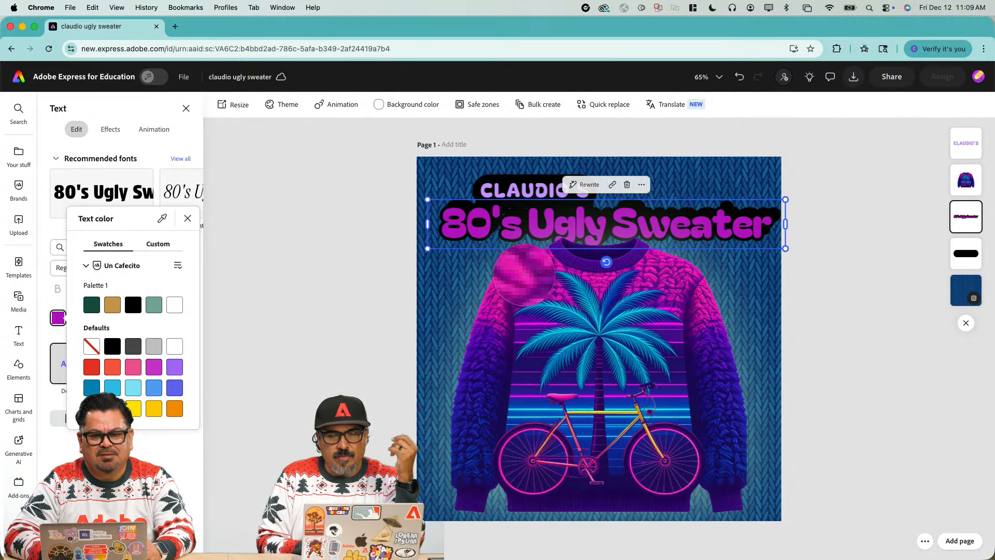
left_click(525, 277)
Step: Recolor the creator's name above the title with a bright cyan sampled from the sweater's palm tree
left_click(525, 189)
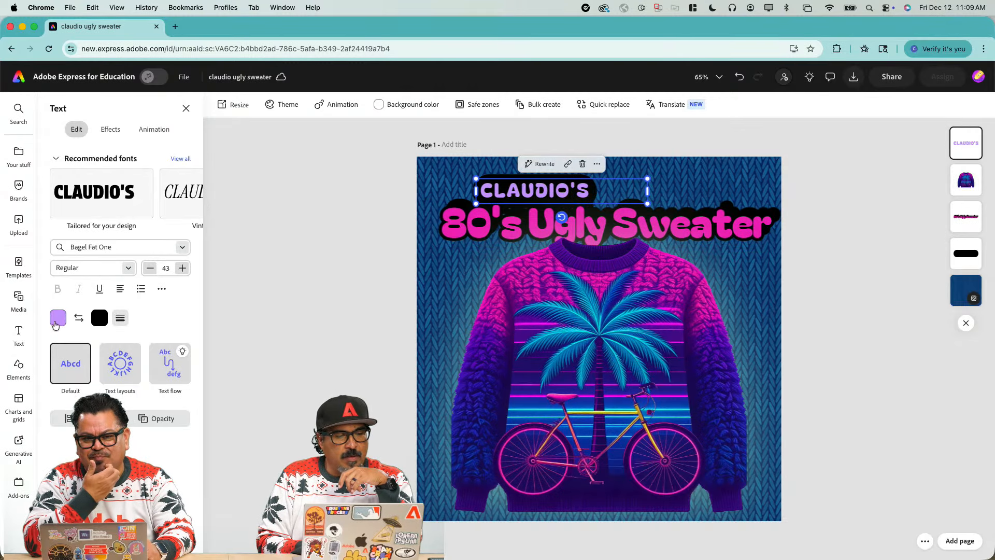
left_click(57, 319)
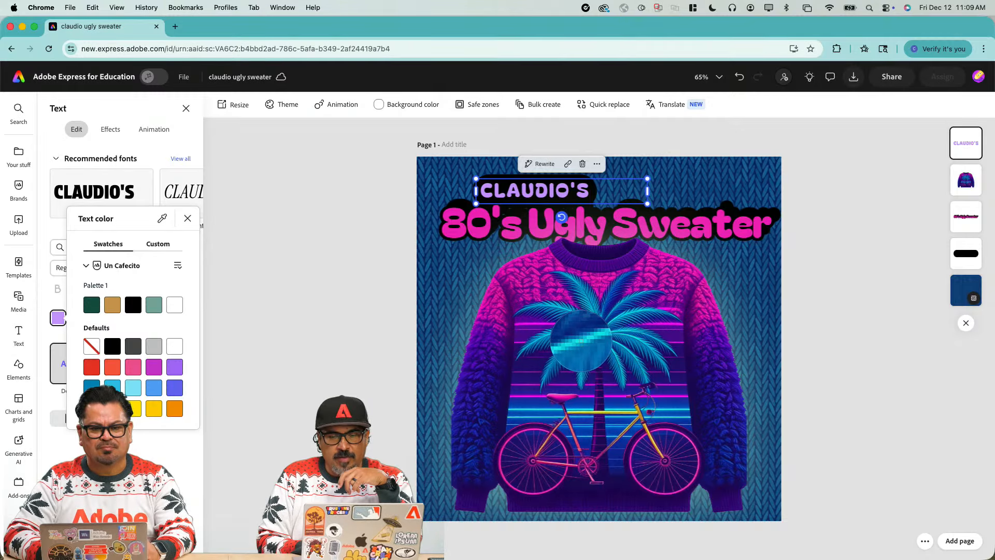
left_click(581, 340)
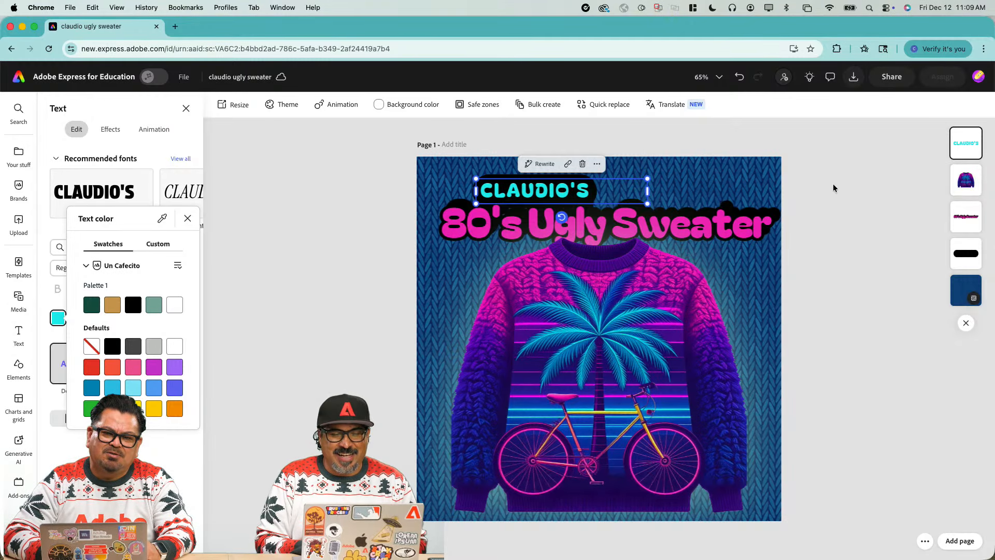
left_click(752, 166)
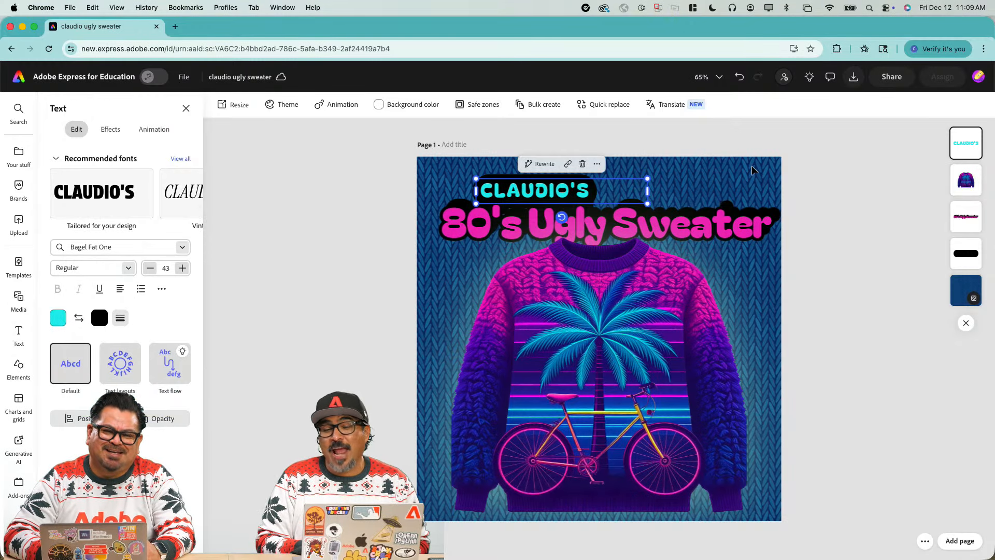
Step: Start replacing the blue knit background image and search the available backgrounds for "80's"
left_click(751, 166)
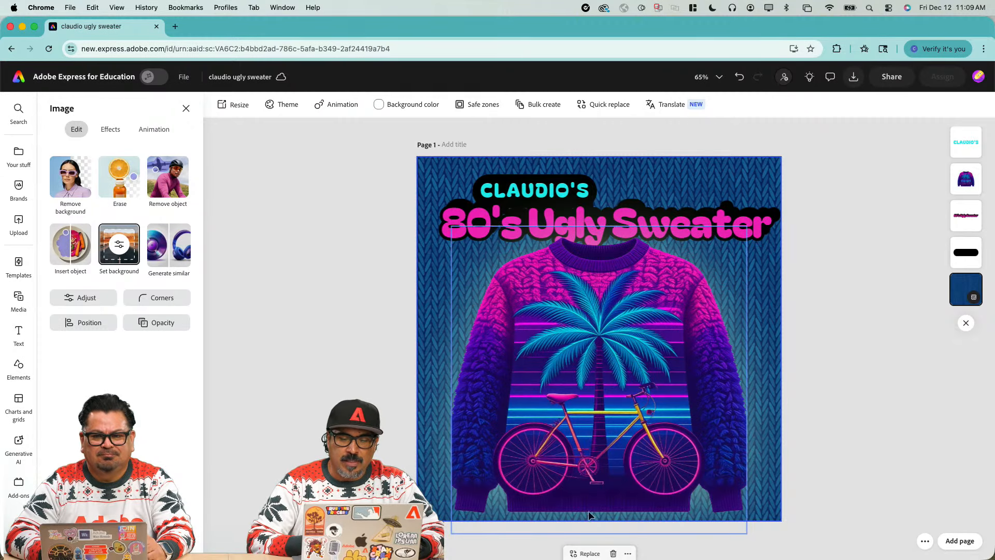
left_click(584, 553)
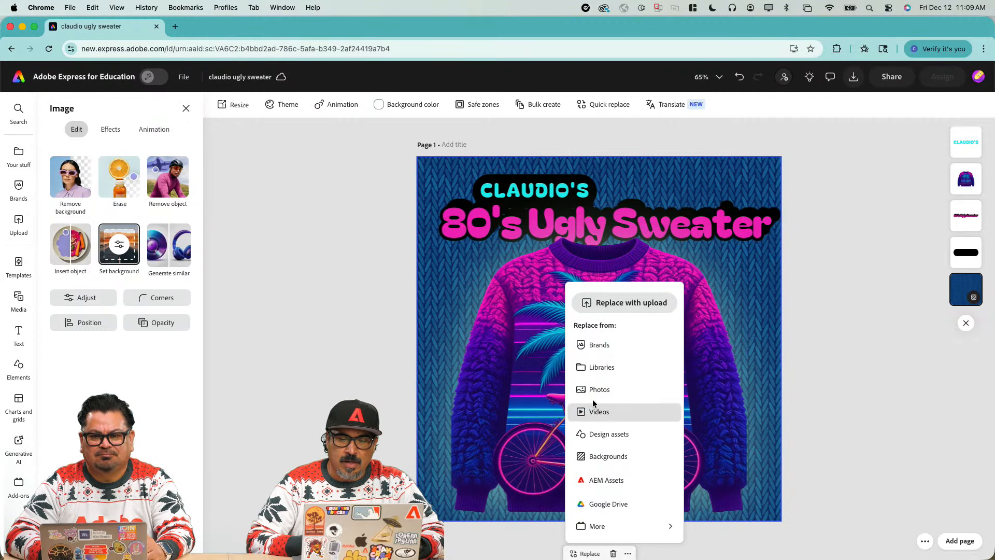
left_click(607, 454)
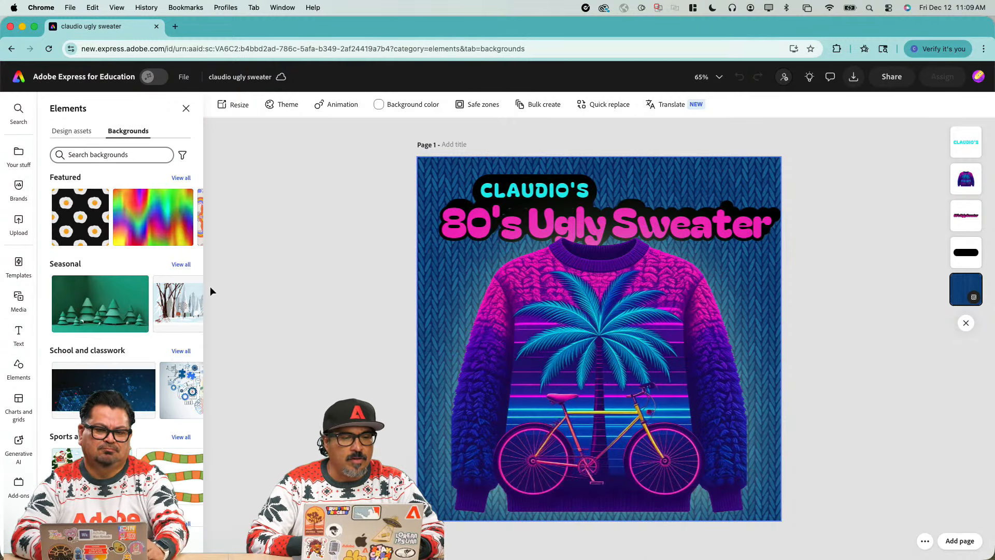
left_click(102, 156)
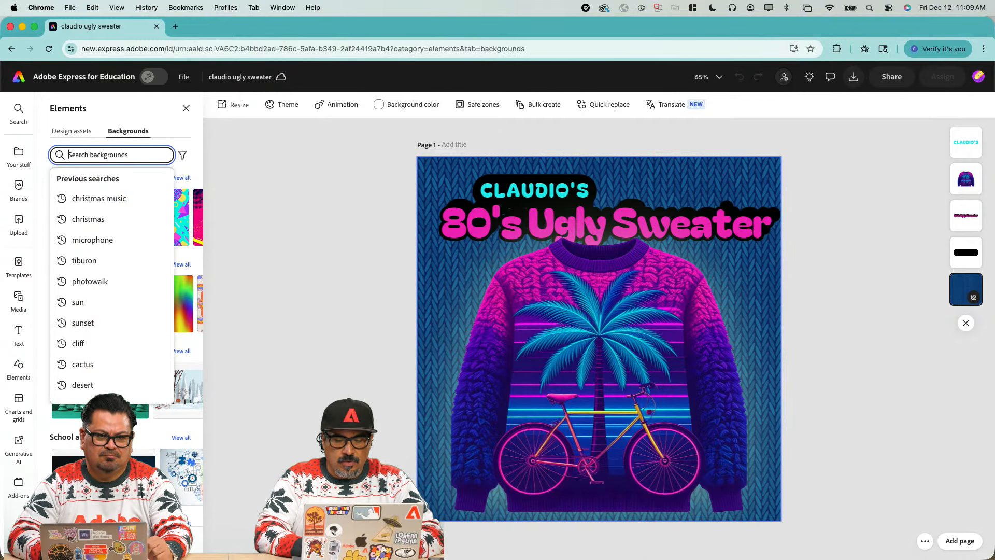
type("80's")
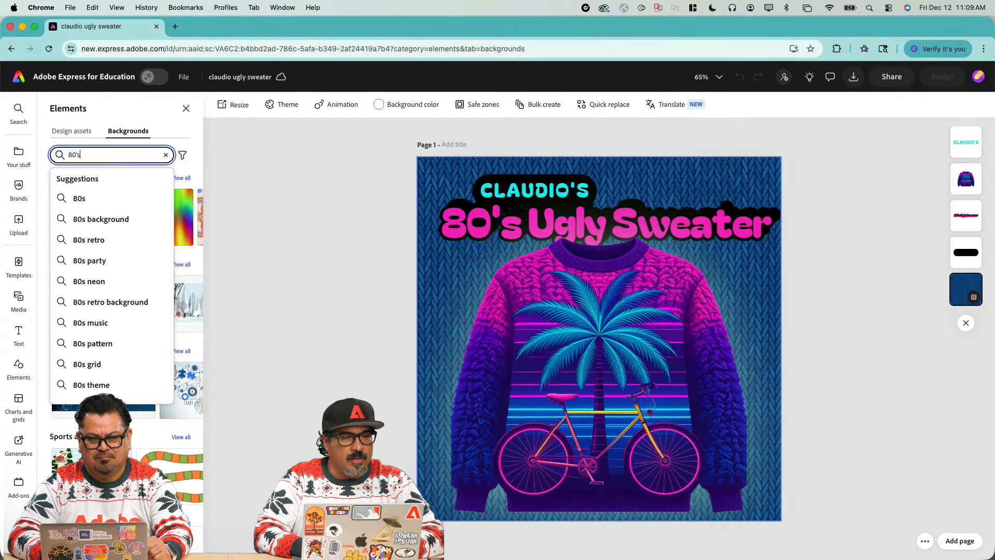
left_click(85, 197)
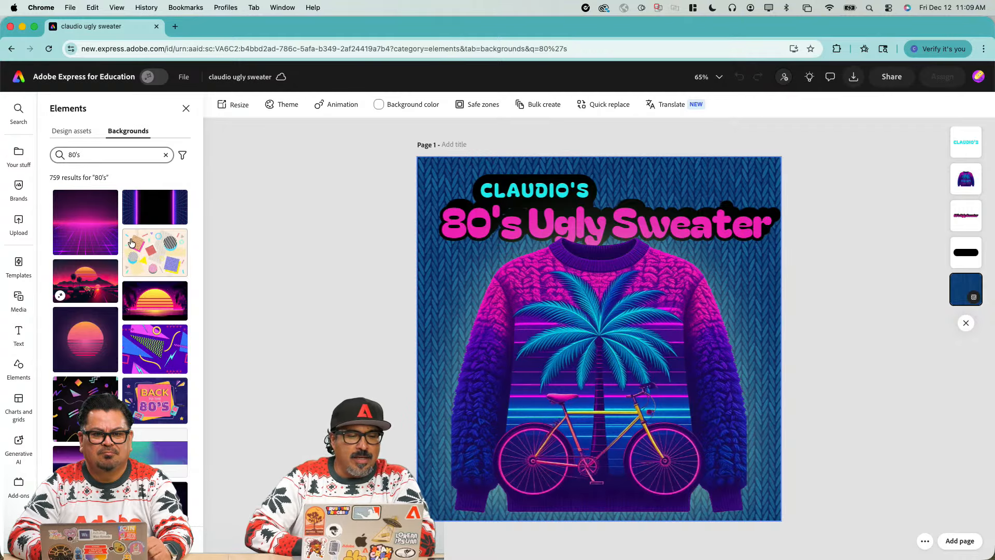
Step: Browse the 80's backgrounds and replace the knit background with the turquoise pattern of geometric shapes
scroll(131, 242, "down", 3)
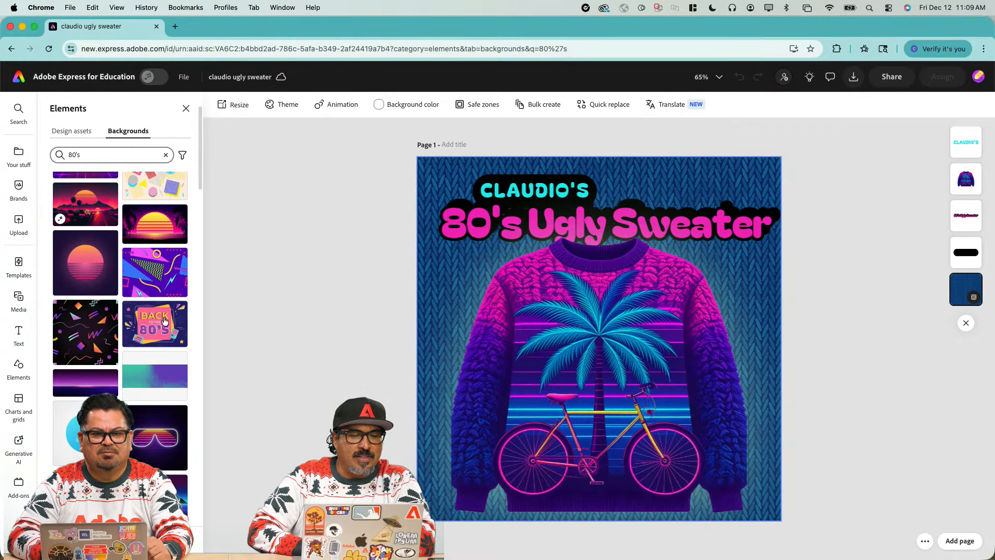
scroll(164, 321, "down", 10)
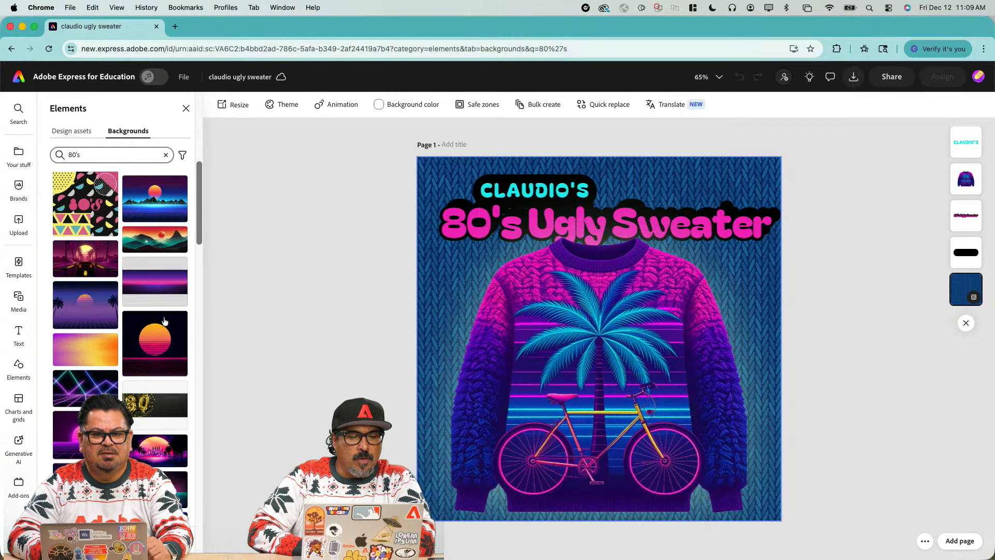
scroll(163, 321, "down", 10)
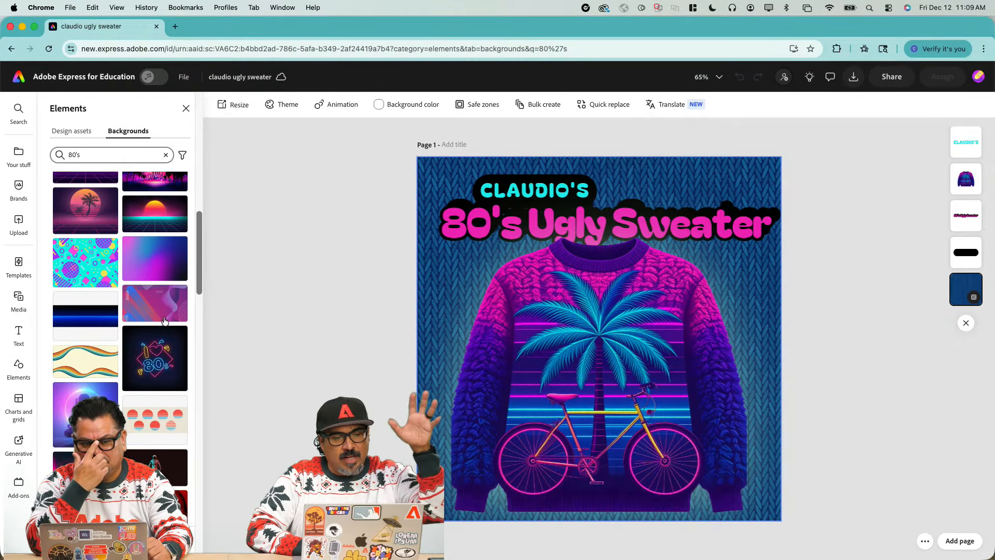
scroll(164, 321, "up", 3)
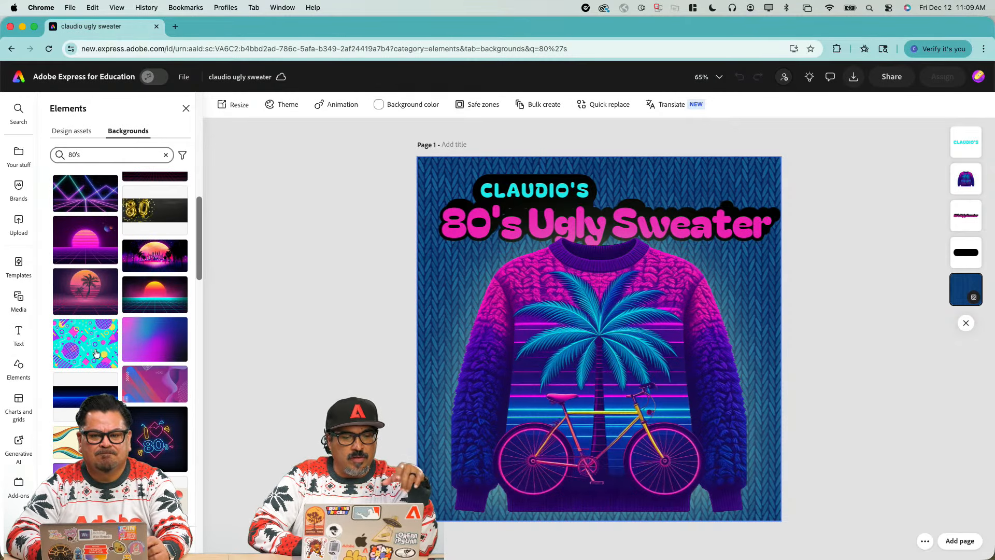
scroll(87, 354, "up", 2)
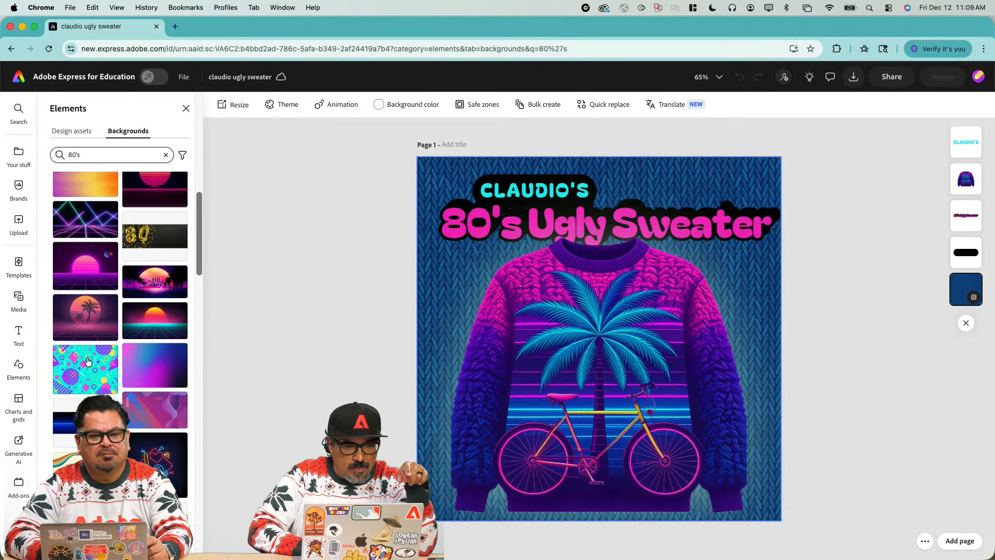
left_click(87, 362)
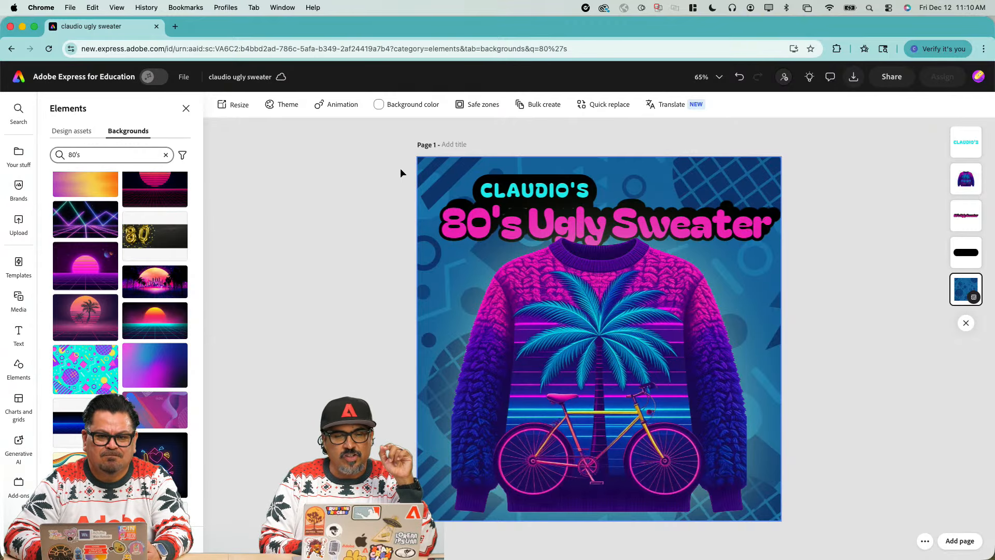
left_click(186, 108)
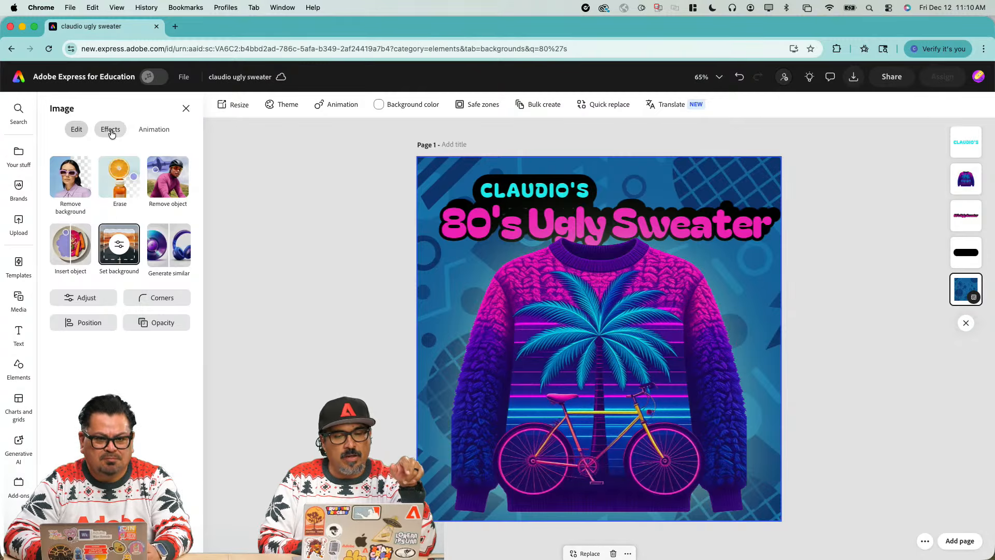
Step: Try the Lagoon and Cobalt duotone effects on the background pattern and apply the Frost duotone
left_click(111, 130)
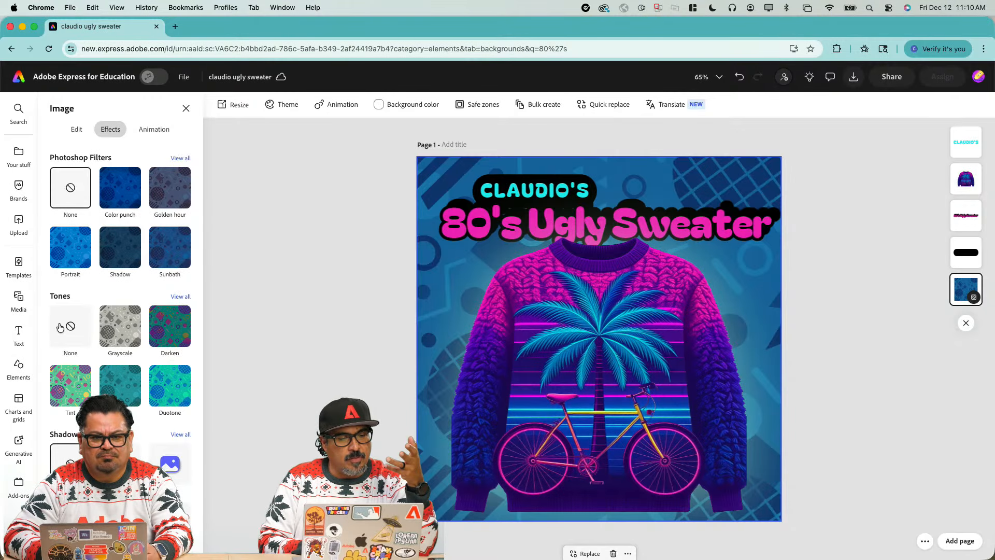
left_click(180, 296)
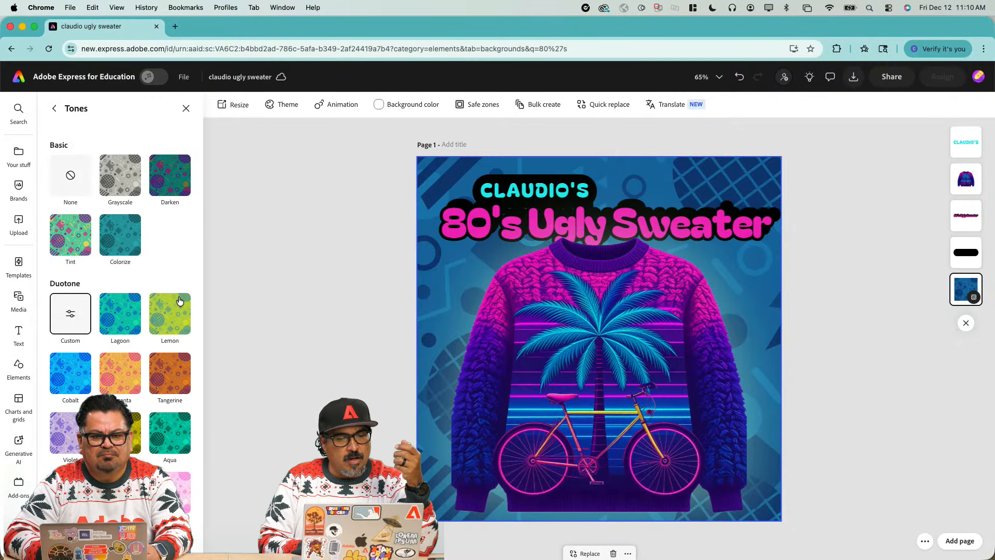
scroll(150, 259, "down", 5)
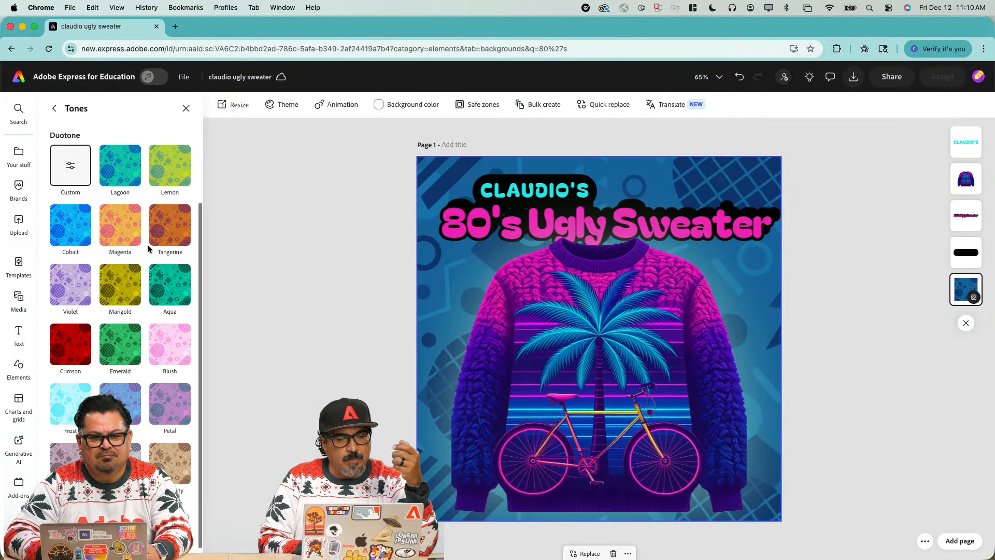
scroll(125, 231, "down", 1)
left_click(120, 165)
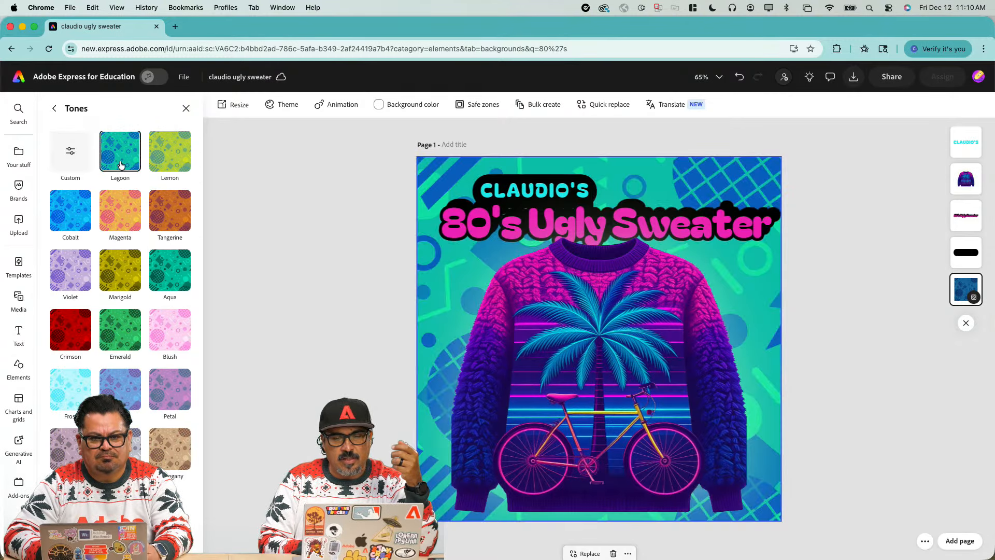
left_click(72, 228)
scroll(71, 236, "up", 3)
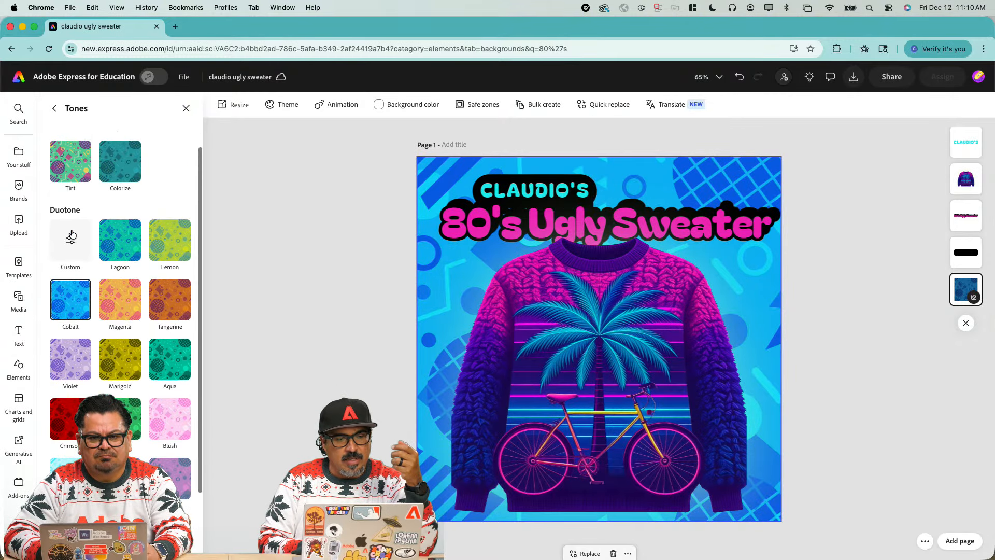
left_click(71, 477)
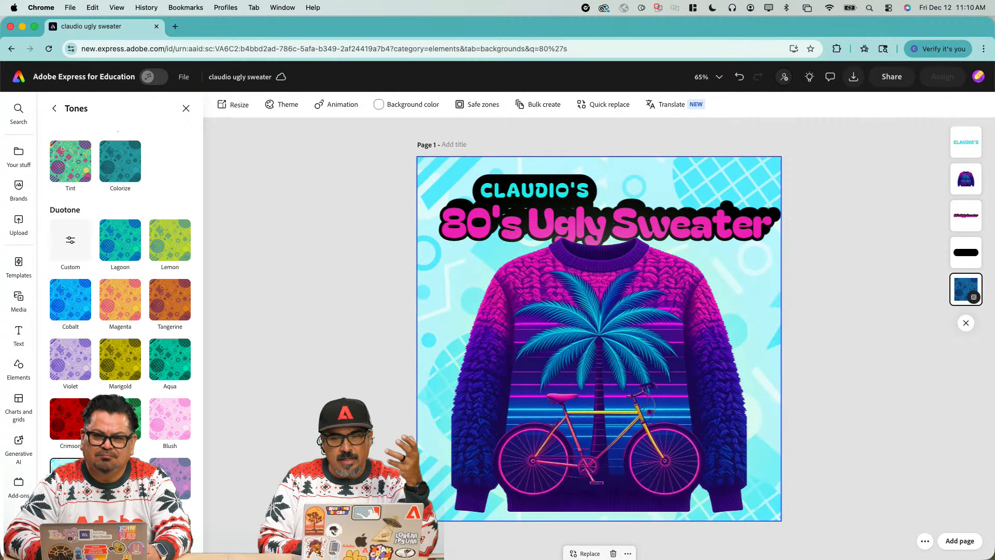
scroll(90, 330, "up", 1)
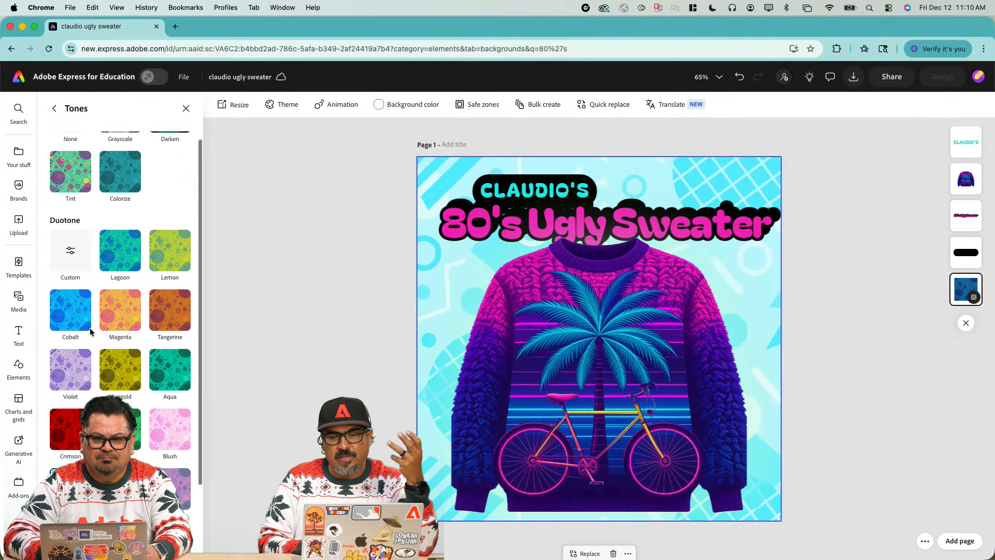
scroll(89, 327, "up", 3)
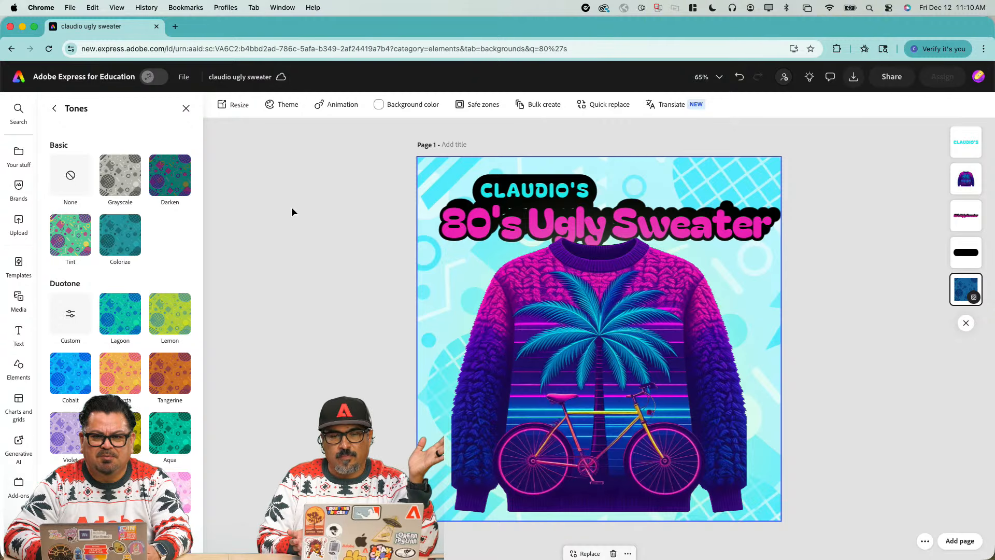
Step: Customize the background's duotone with a blue shadow color sampled from the sweater, and swap the shadow and highlight colors
left_click(68, 317)
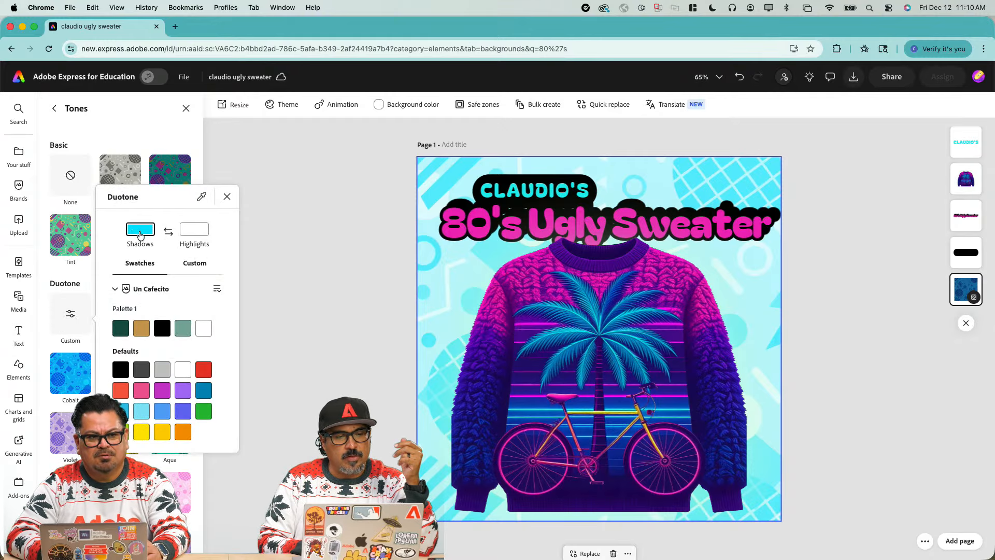
left_click(201, 196)
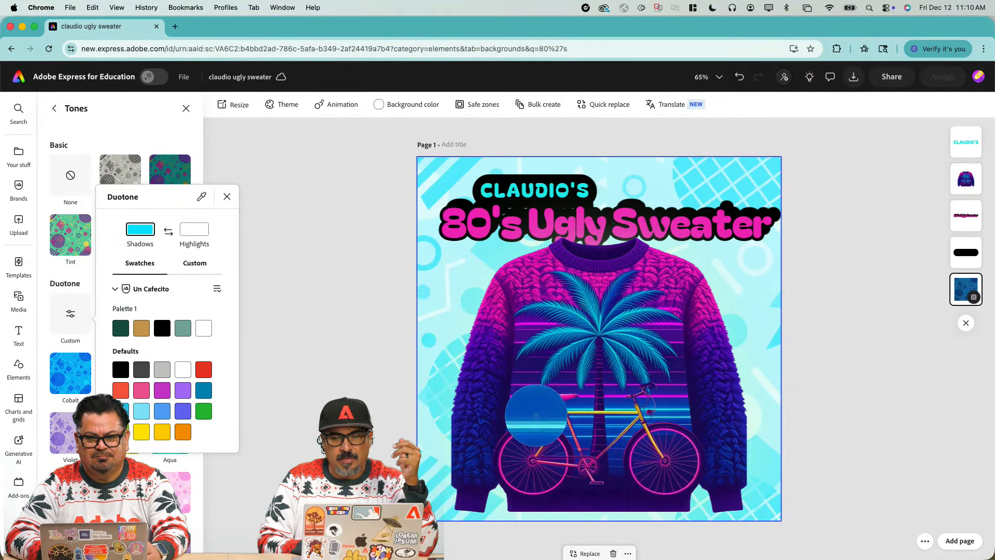
left_click(536, 415)
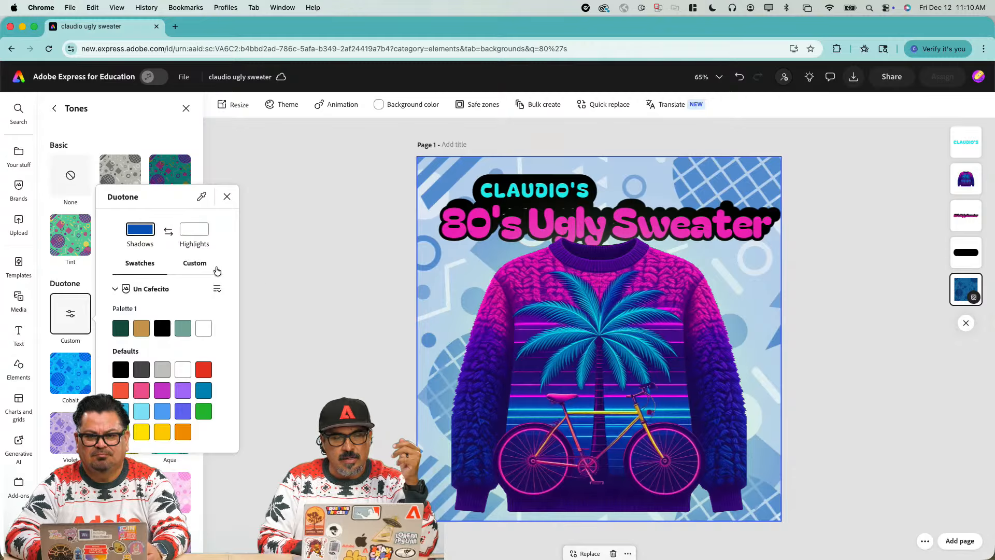
left_click(168, 231)
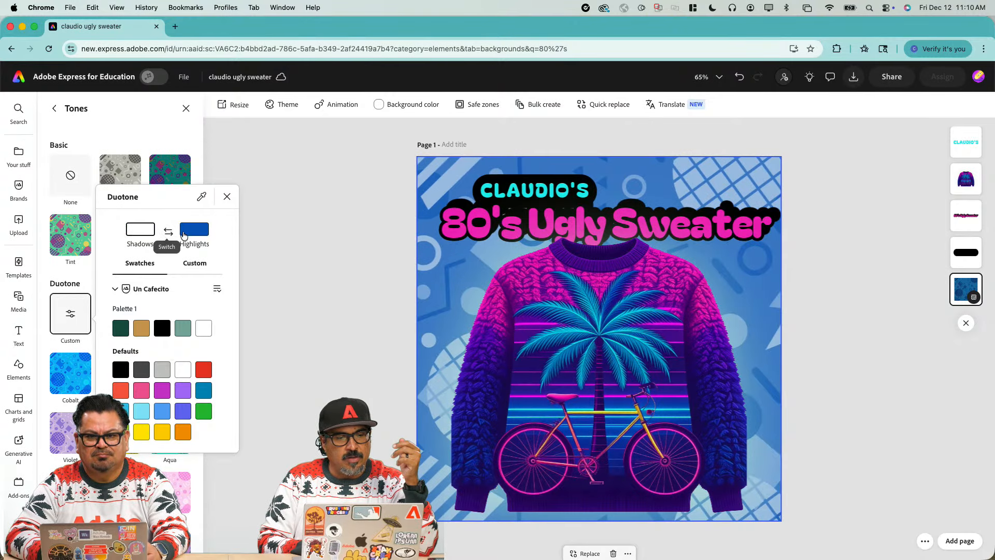
Step: Set the background duotone's highlight color to a turquoise sampled from the design, keeping white shadows, and finish editing the tones
left_click(184, 233)
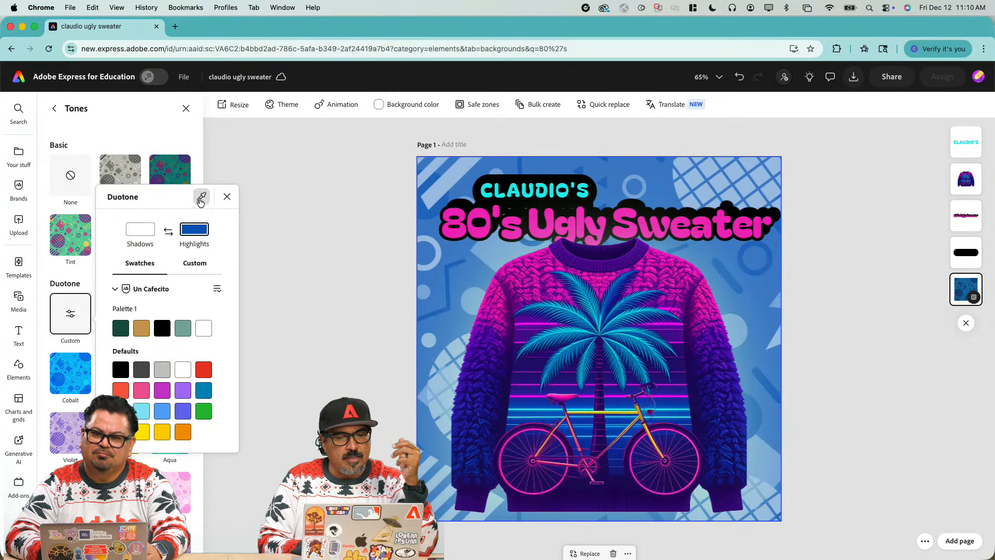
left_click(201, 199)
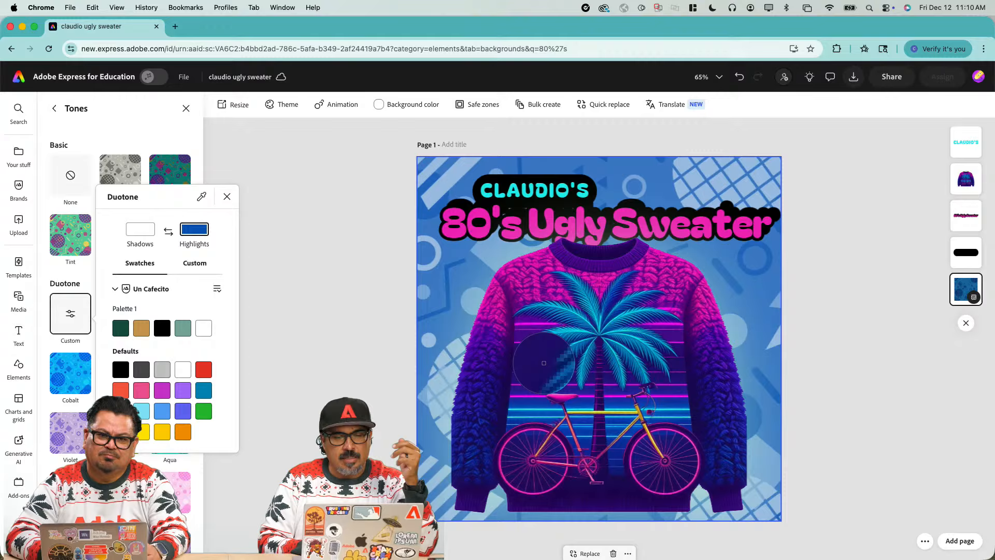
left_click(552, 409)
left_click(167, 231)
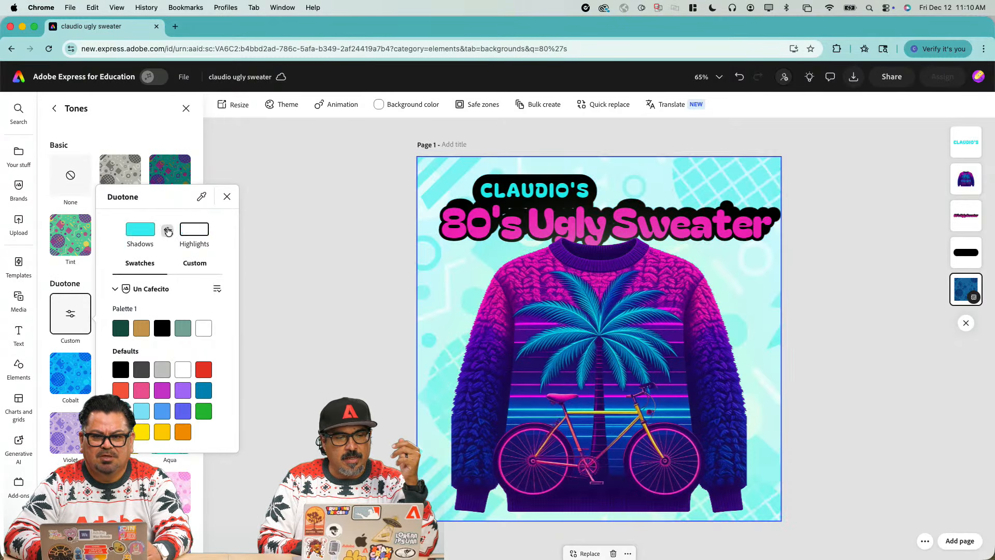
left_click(169, 231)
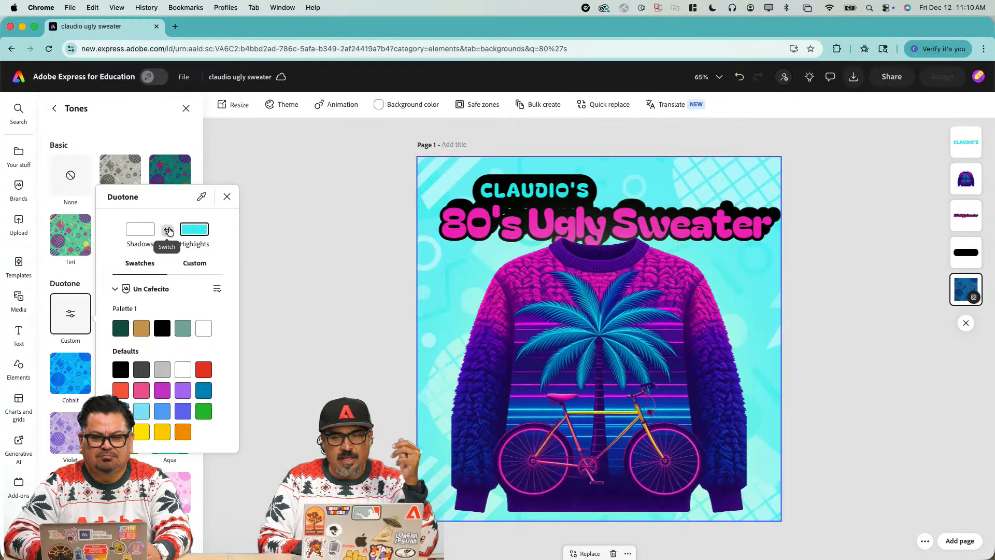
left_click(294, 229)
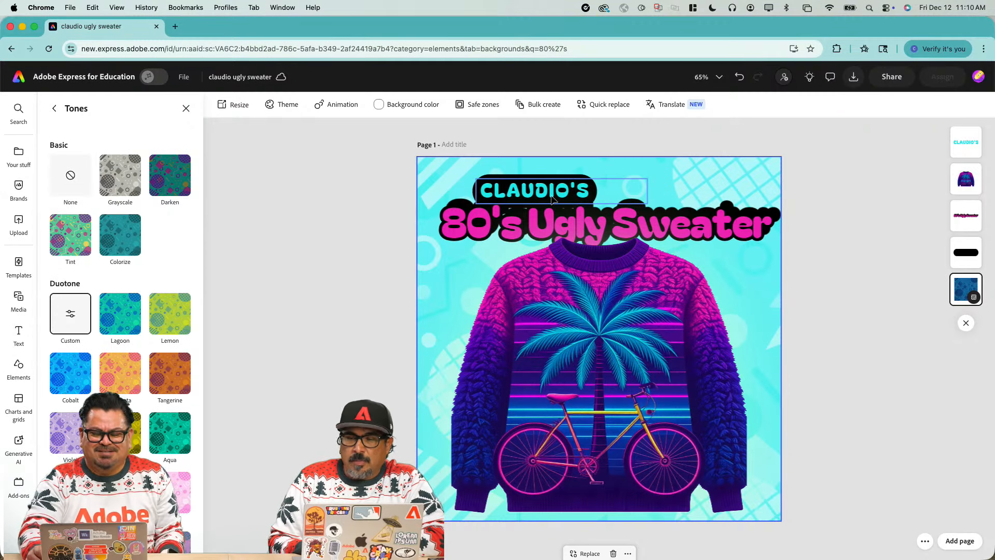
left_click(186, 109)
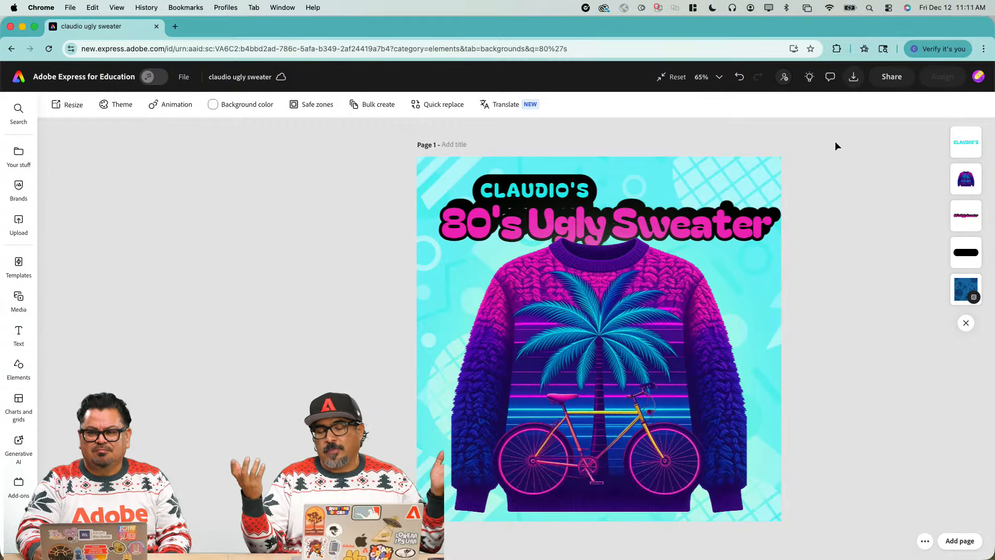
Step: Check whether the sweater design's download and share options are available
left_click(848, 79)
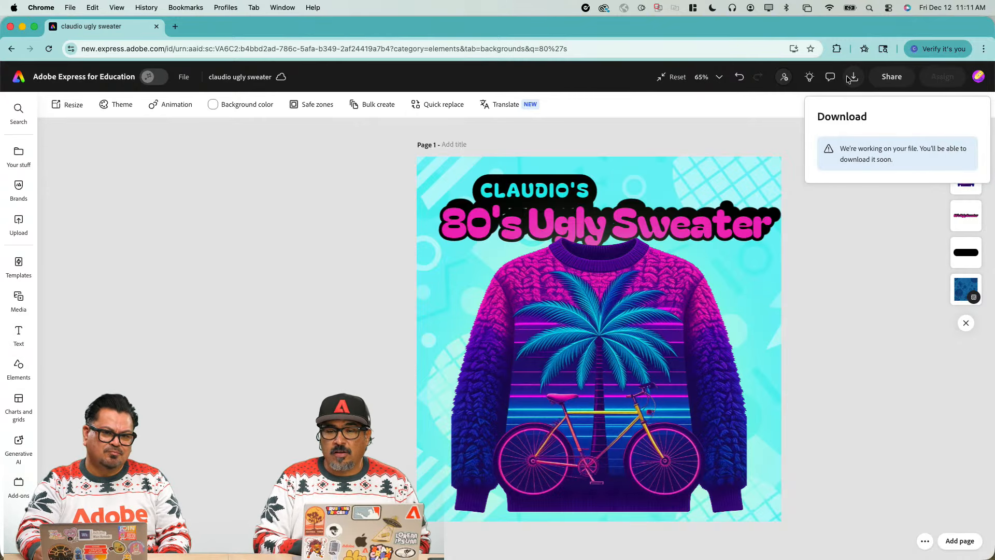
left_click(850, 267)
left_click(891, 78)
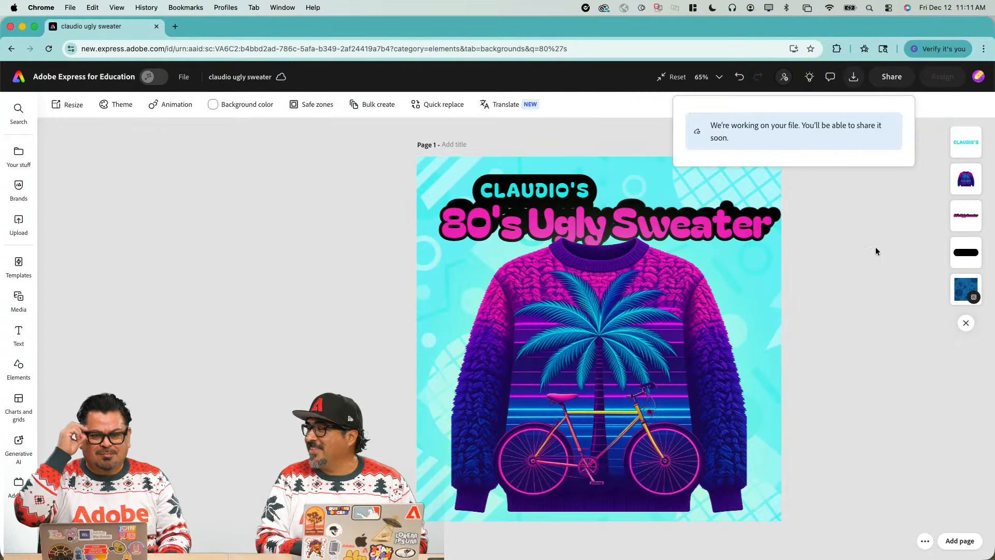
left_click(878, 258)
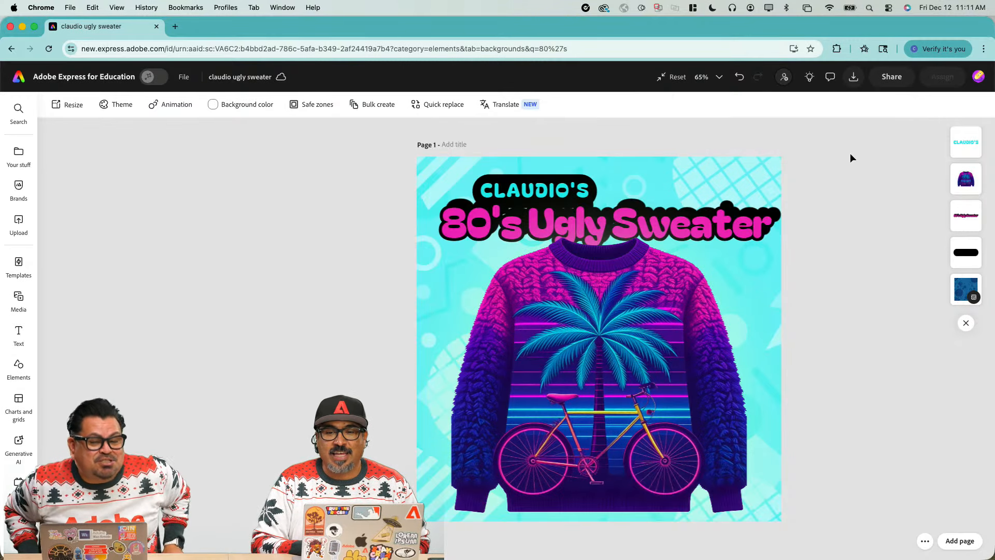
left_click(854, 77)
left_click(764, 136)
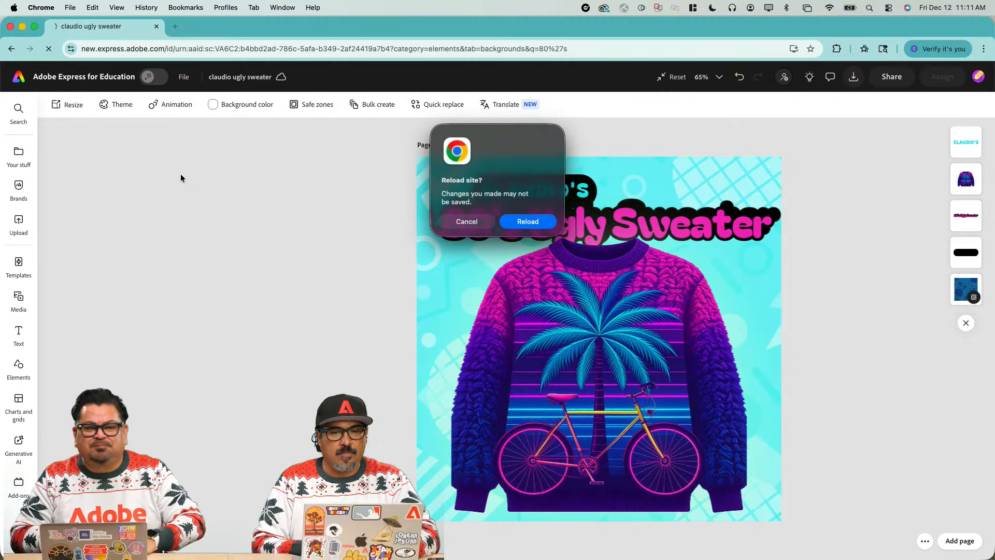
Step: Cancel the page reload and retry the design's download and share options
left_click(466, 220)
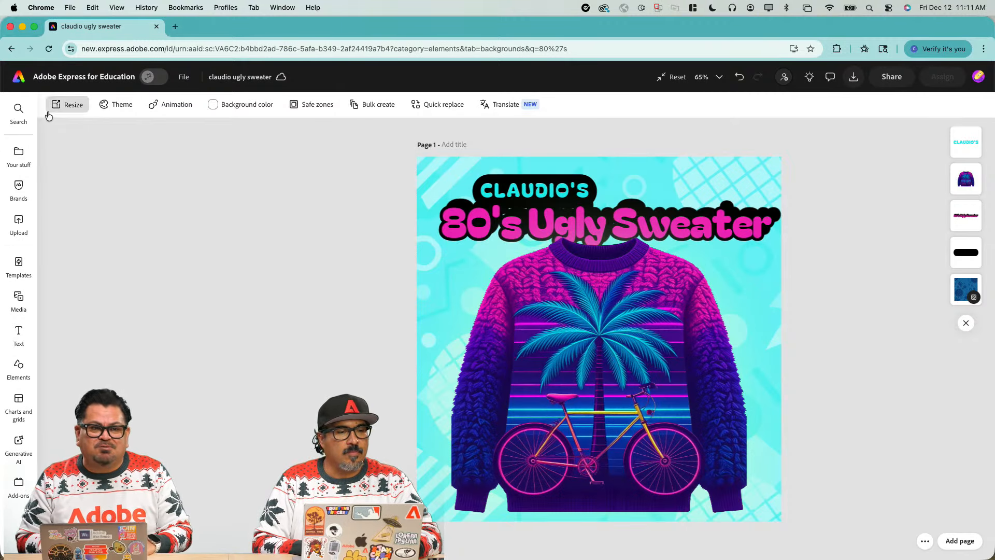
key("super+minus")
key("super+equal")
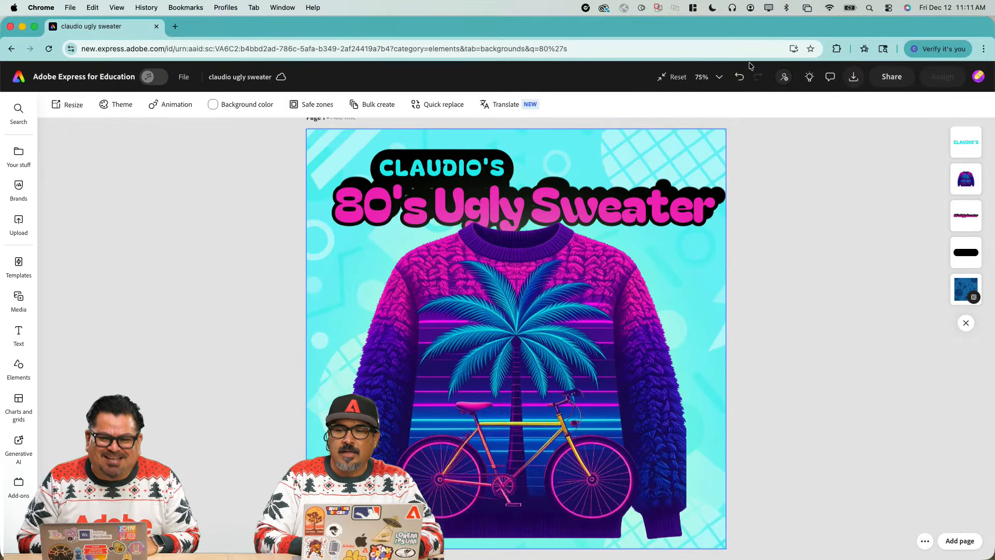
left_click(854, 76)
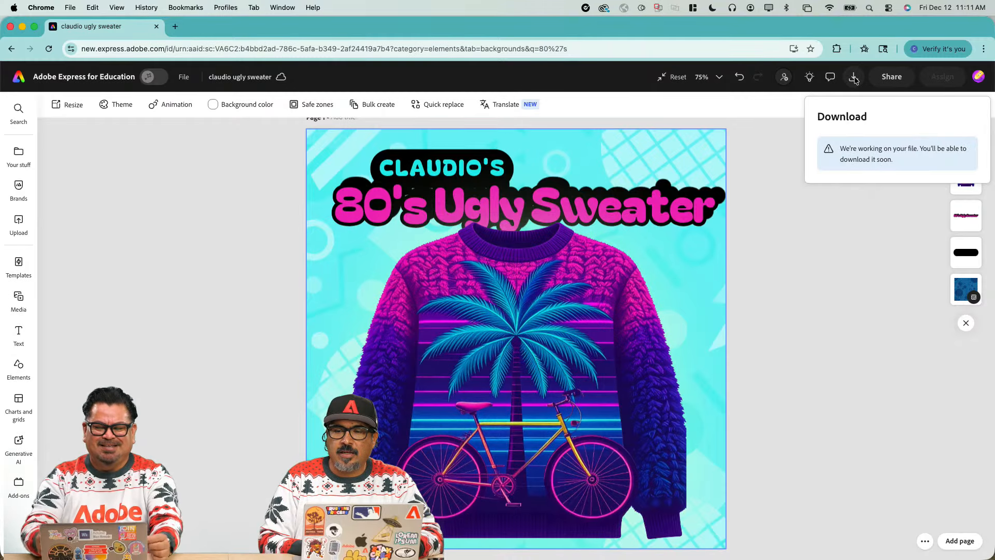
left_click(825, 233)
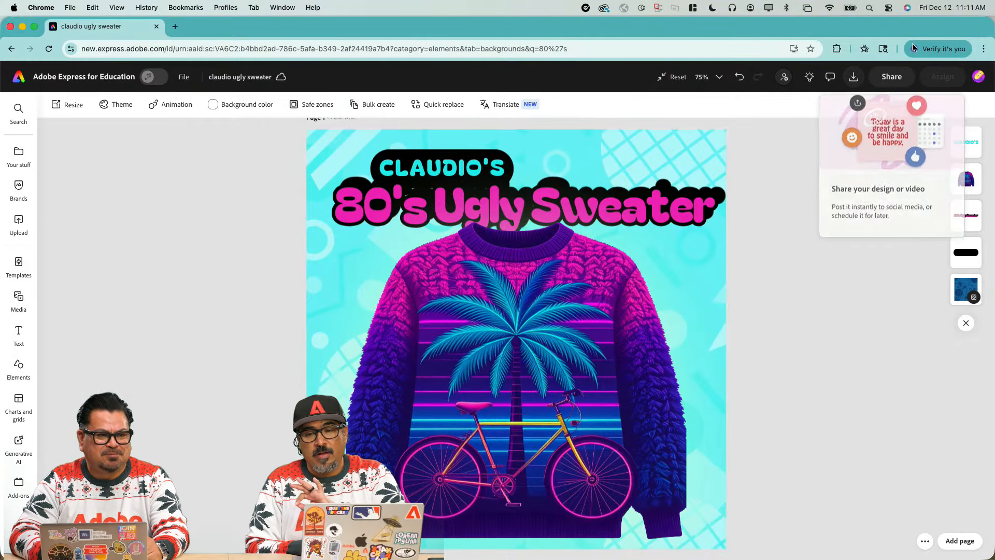
left_click(891, 78)
left_click(834, 265)
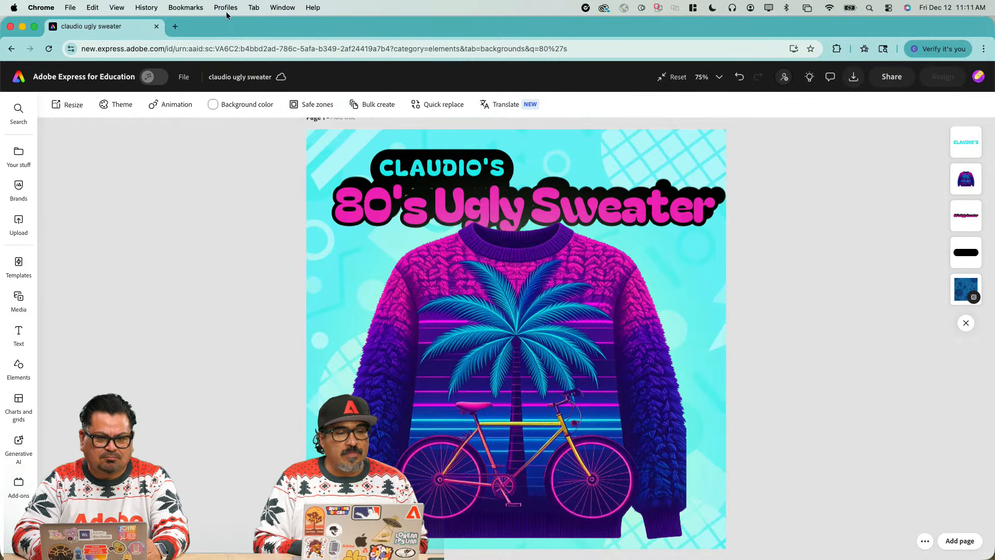
Step: Open new.express.adobe.com in a new browser tab and view all activities of the 12 Days of Creativity Challenge
left_click(176, 28)
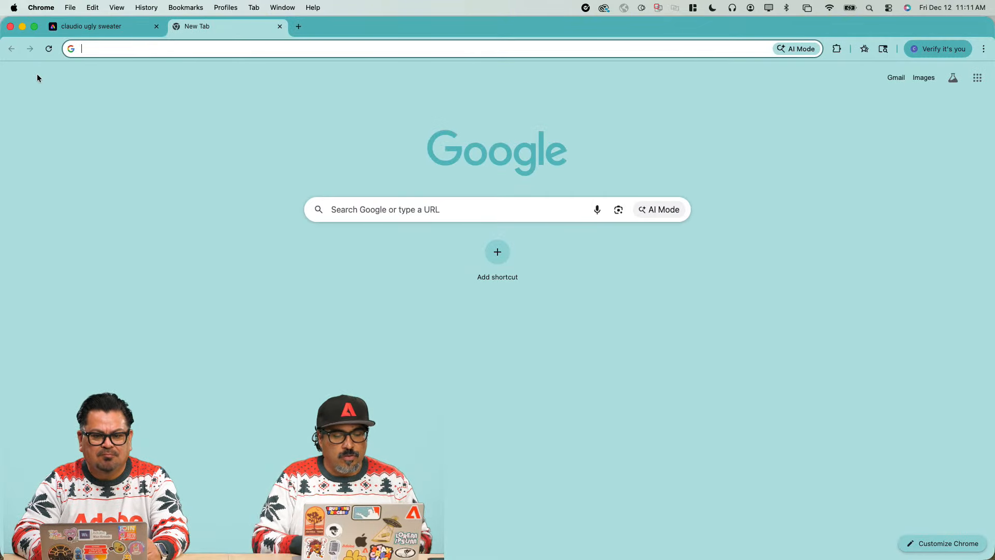
type("ne")
key("Return")
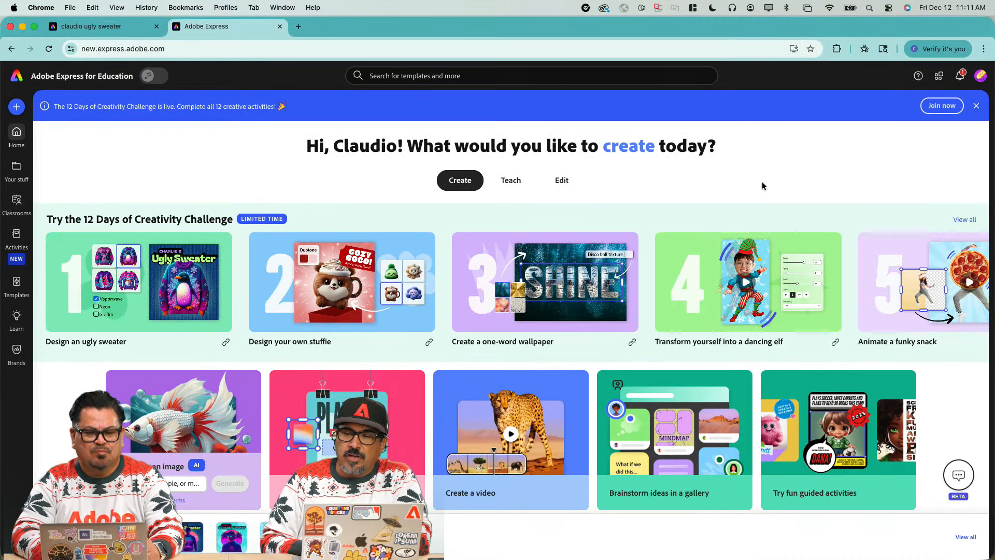
left_click(959, 221)
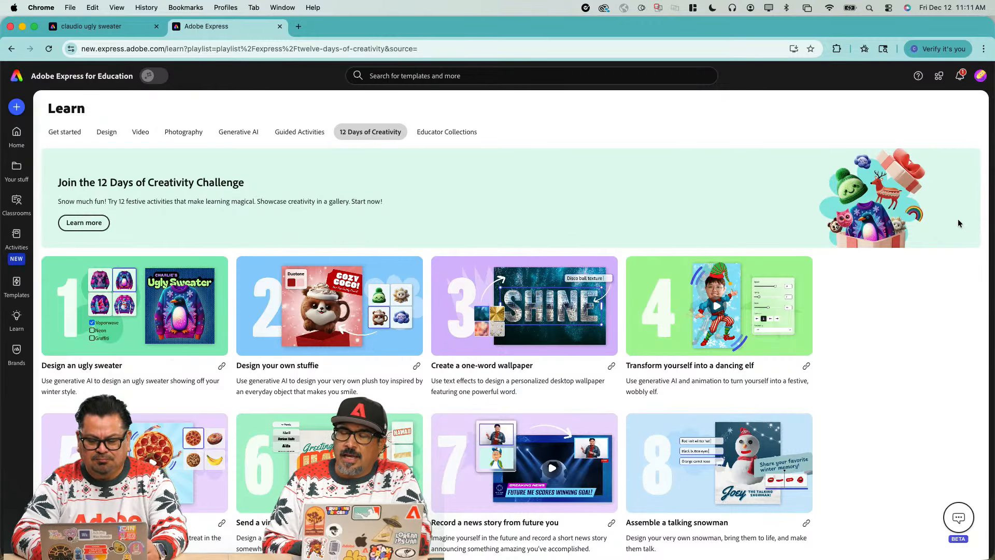
Step: Open the "Design your own stuffie" activity, return to the activity list, and open "Create a one-word wallpaper"
left_click(341, 338)
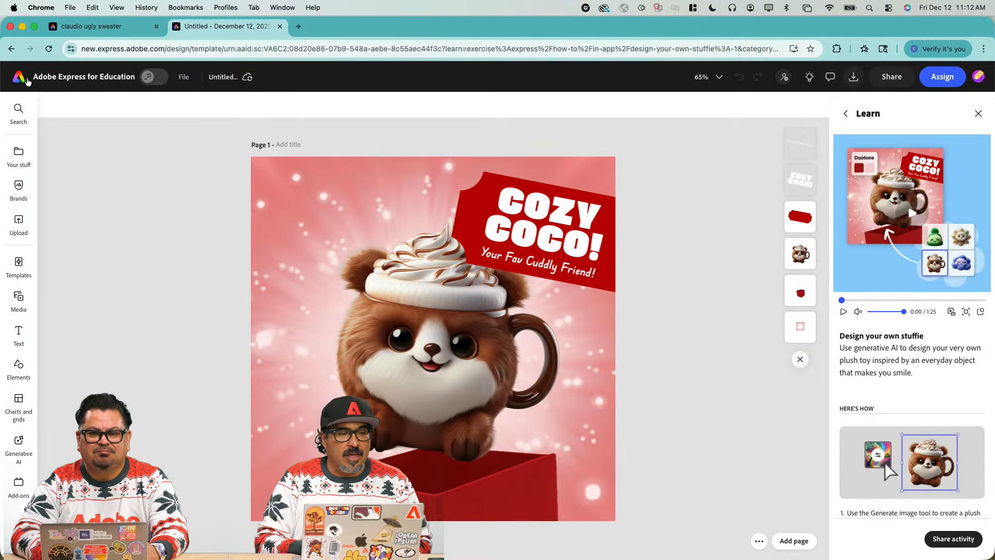
left_click(12, 49)
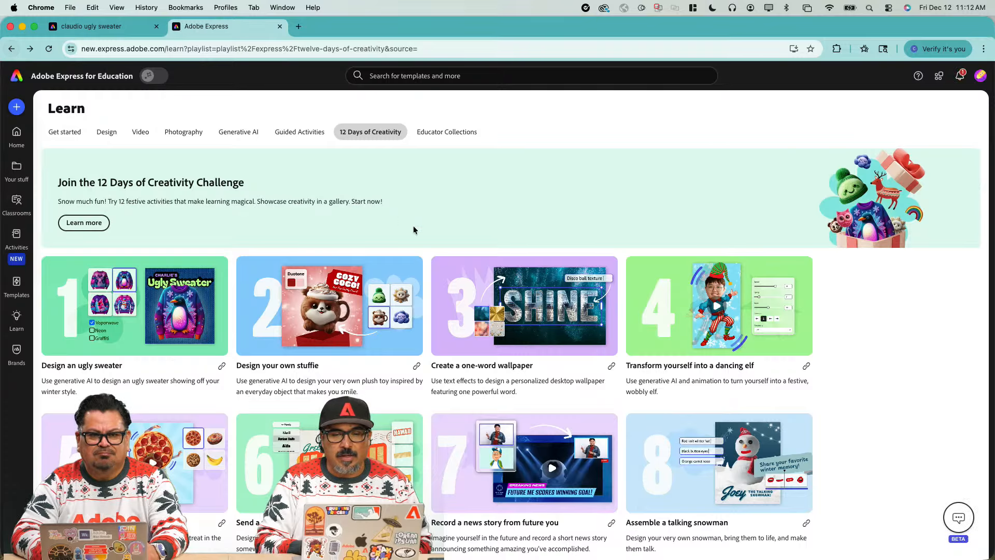
left_click(537, 323)
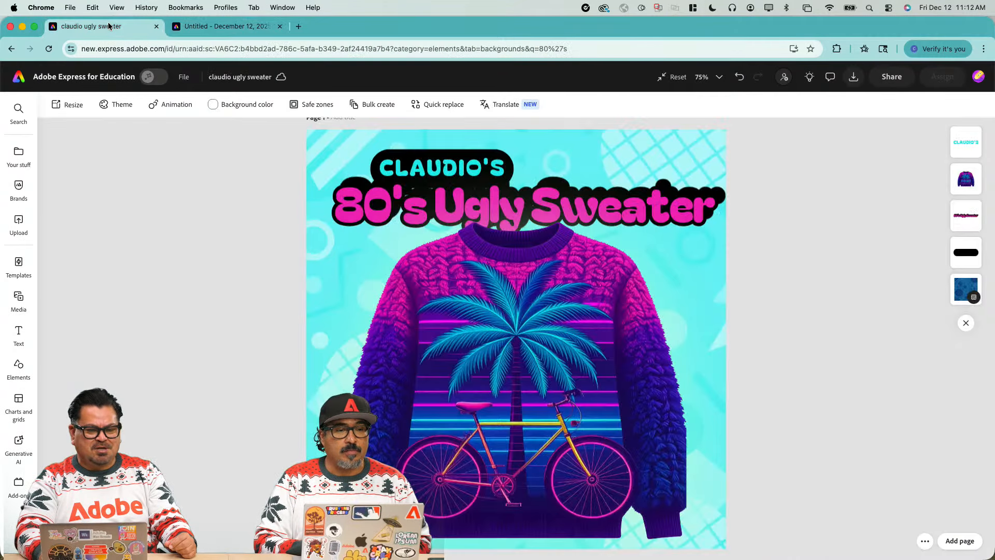
Step: Return to the sweater design, recheck its download option, and reload the page
left_click(111, 26)
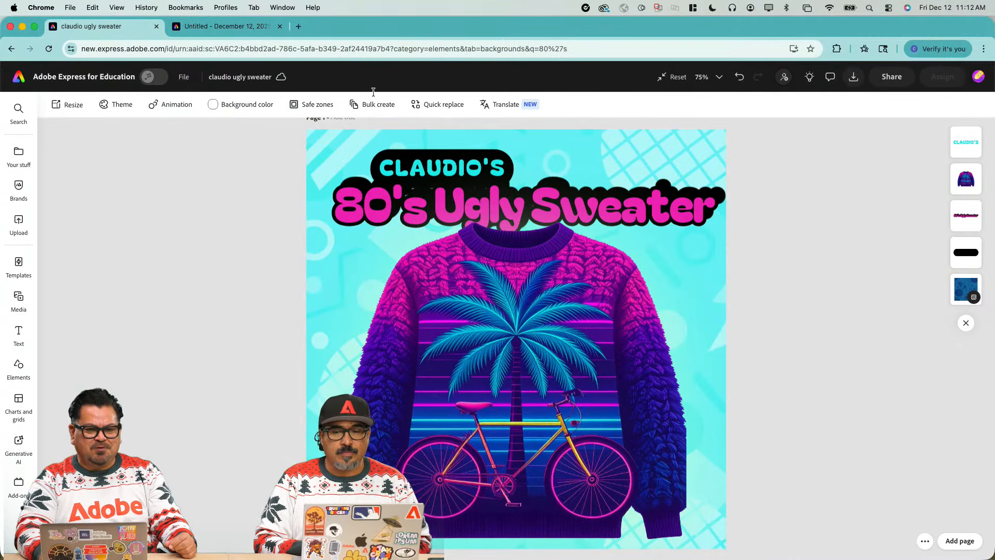
left_click(854, 77)
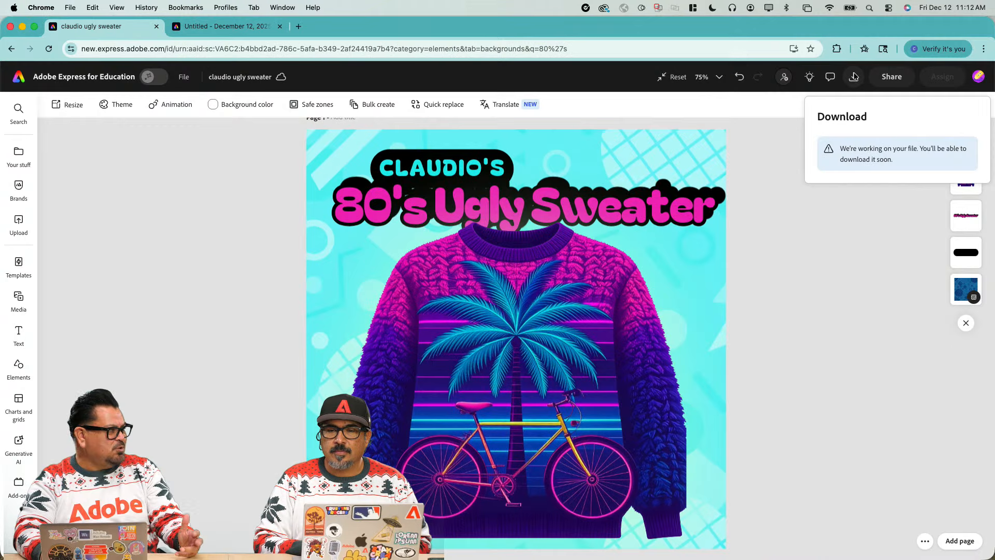
left_click(247, 30)
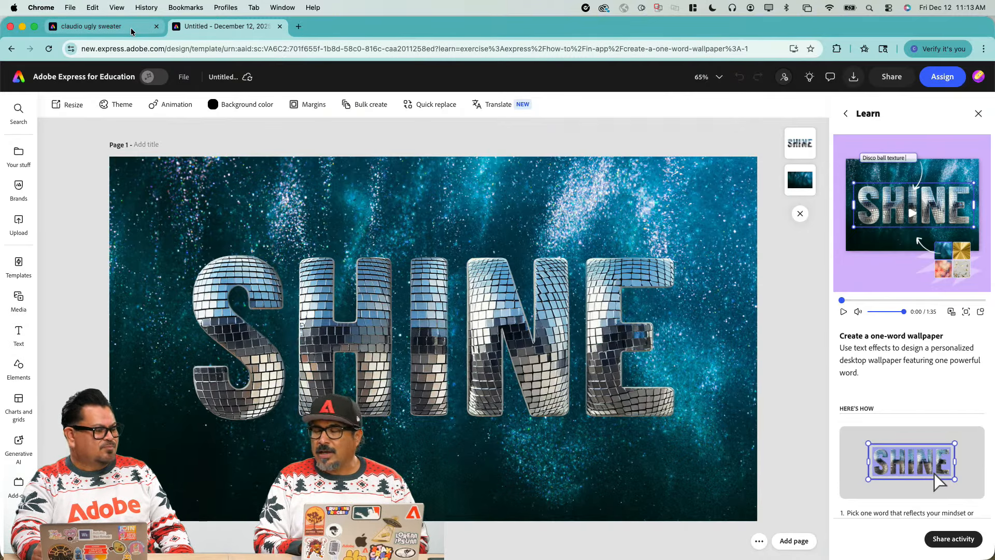
left_click(104, 26)
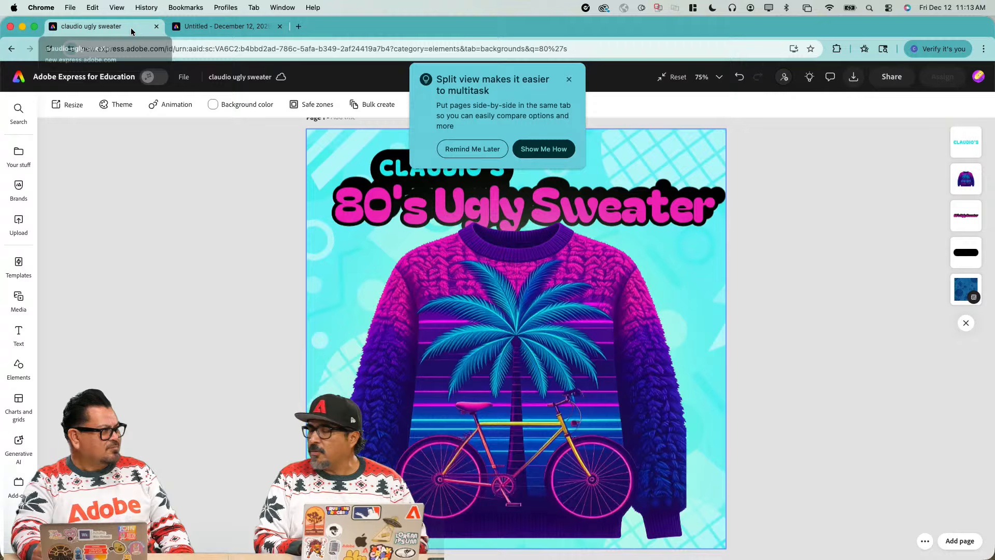
left_click(568, 79)
left_click(854, 77)
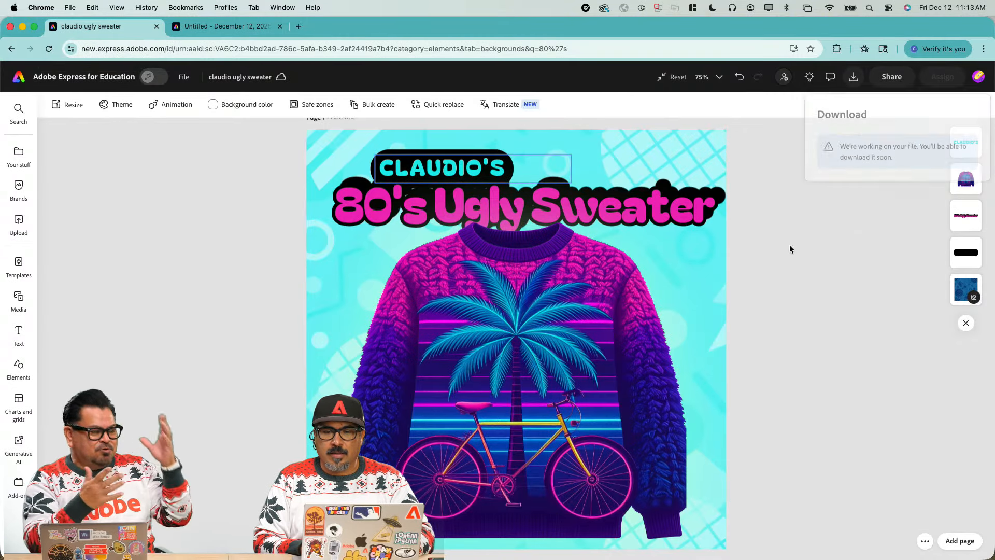
key("super+r")
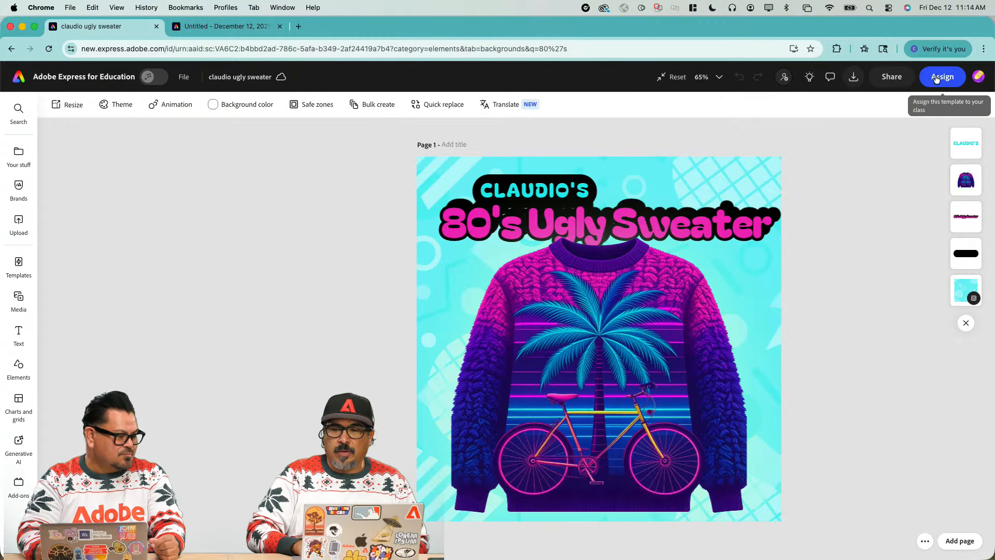
Step: Create a view-only link for the sweater design with the author displayed, and copy it
left_click(893, 76)
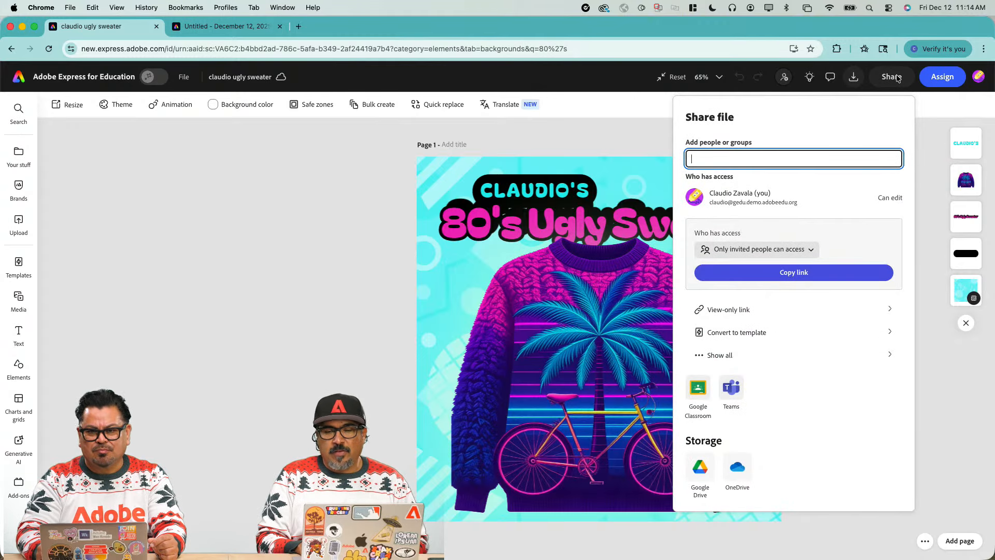
left_click(739, 314)
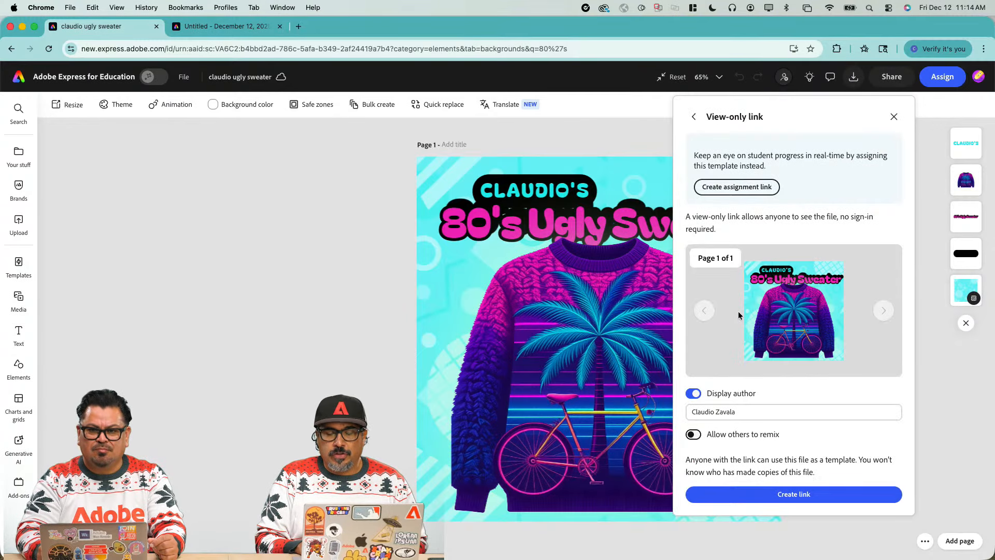
left_click(776, 493)
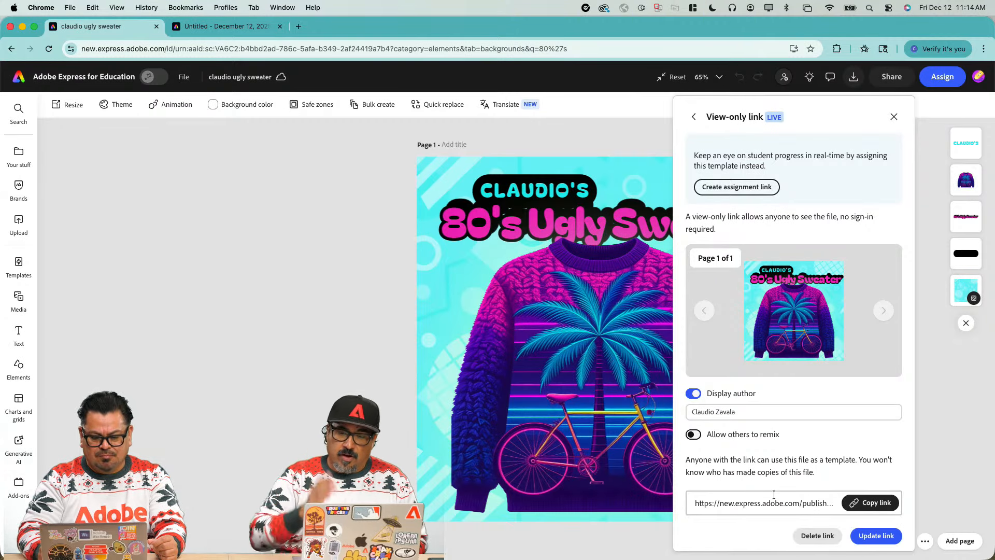
left_click(862, 499)
left_click(894, 117)
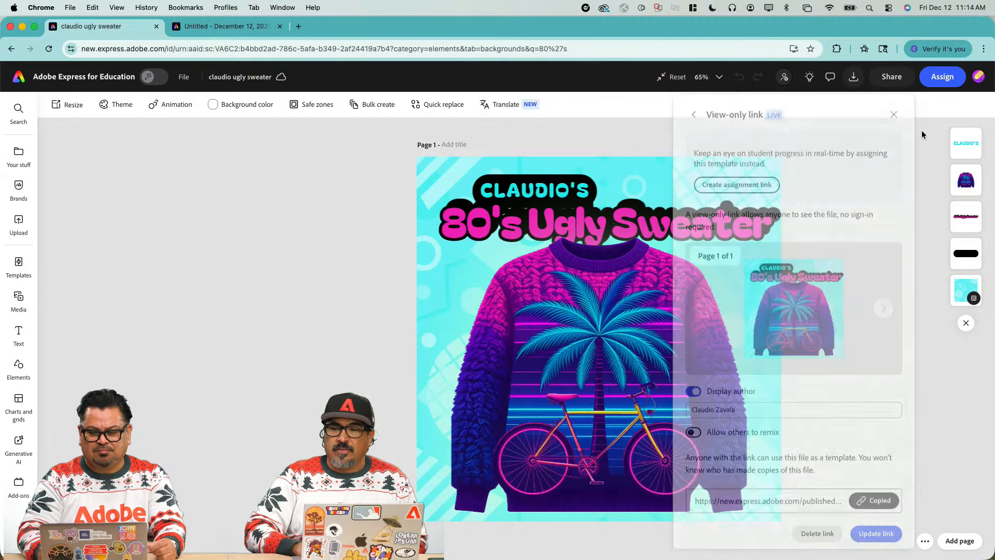
left_click(852, 77)
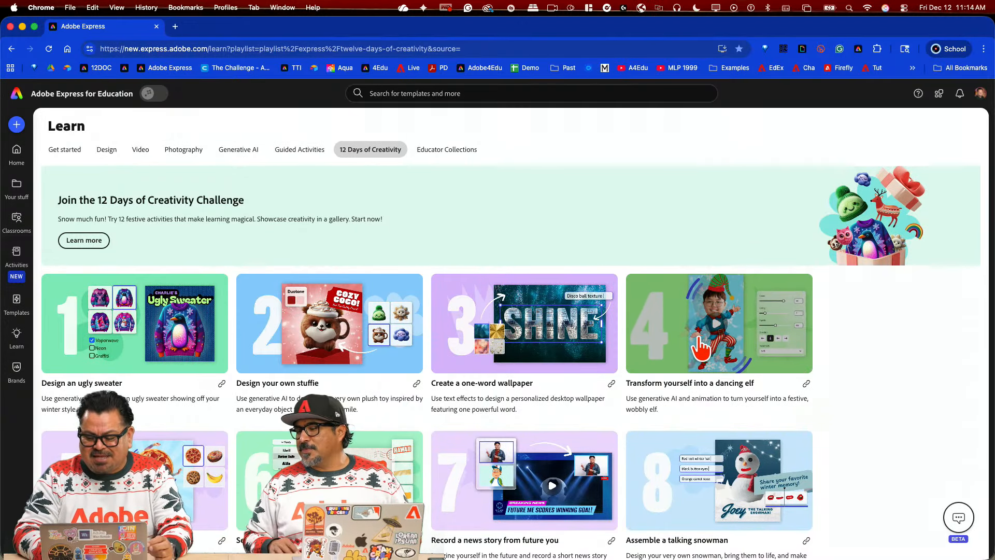
Step: Open the "Transform yourself into a dancing elf" activity and review its step-by-step instructions
left_click(701, 347)
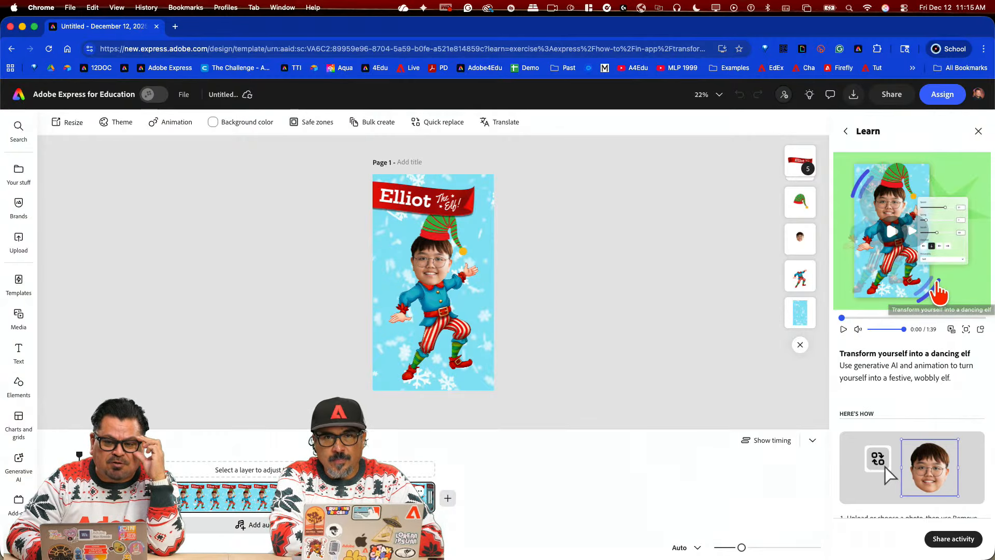
scroll(911, 251, "down", 5)
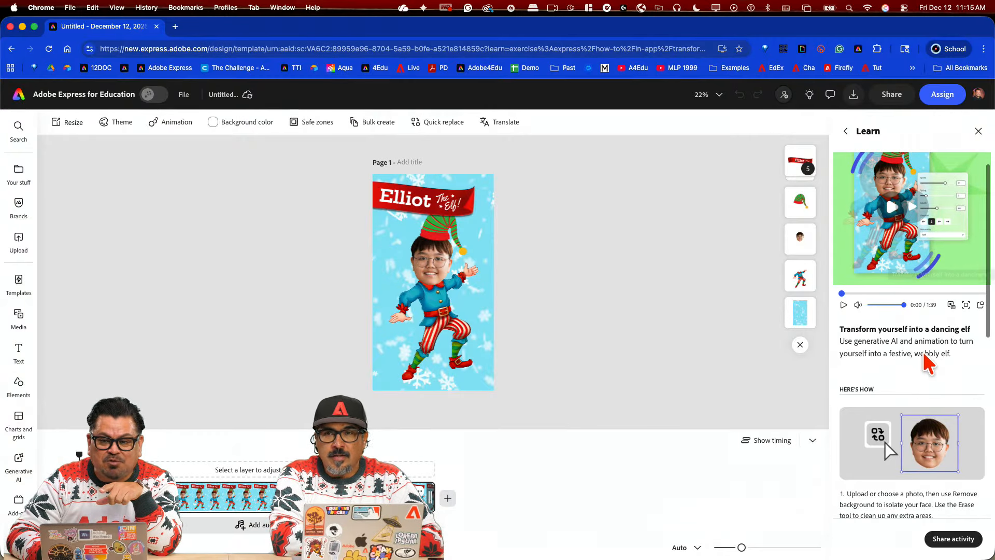
scroll(928, 384, "down", 1)
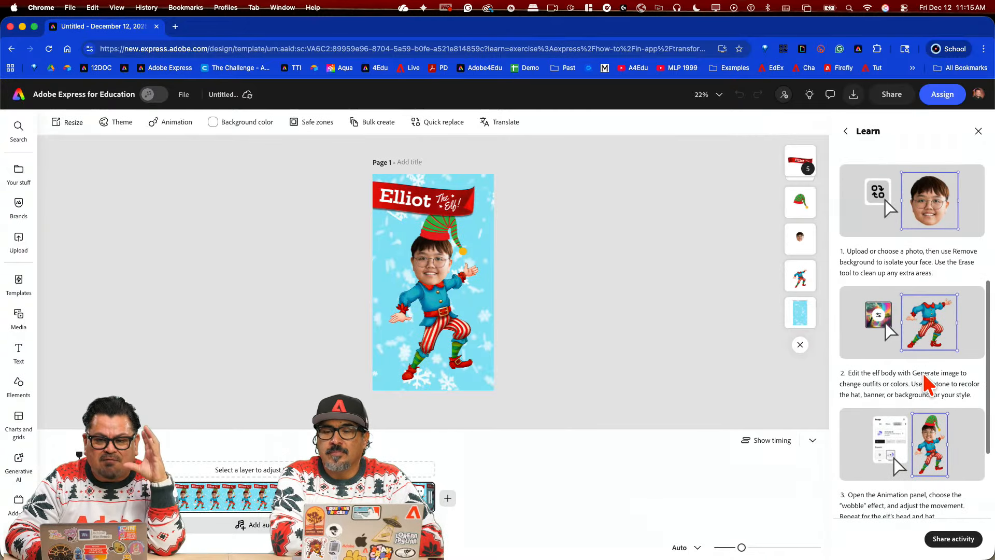
Step: Review the remaining dancing elf instructions, then close the Learn guide and collapse the timeline
scroll(928, 383, "down", 1)
scroll(928, 383, "down", 2)
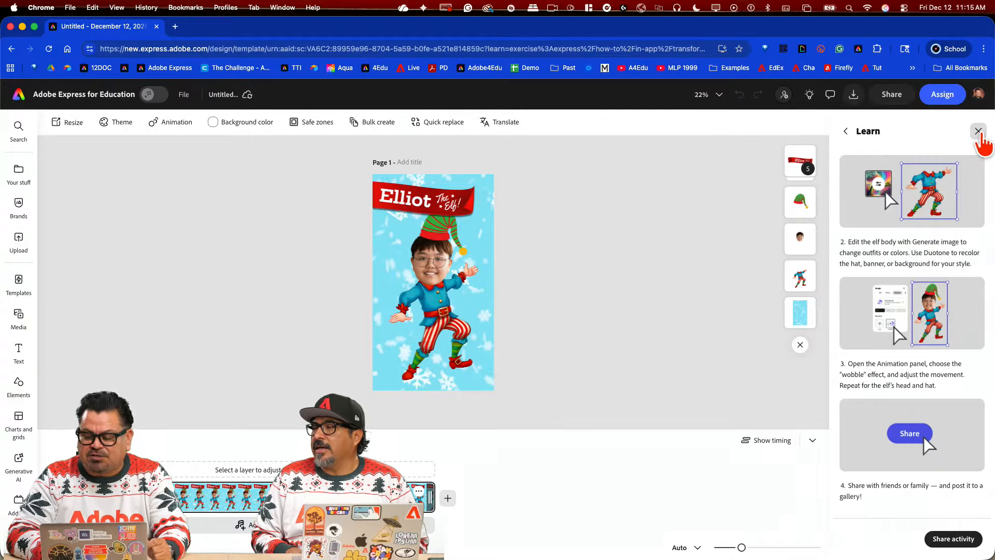
left_click(978, 131)
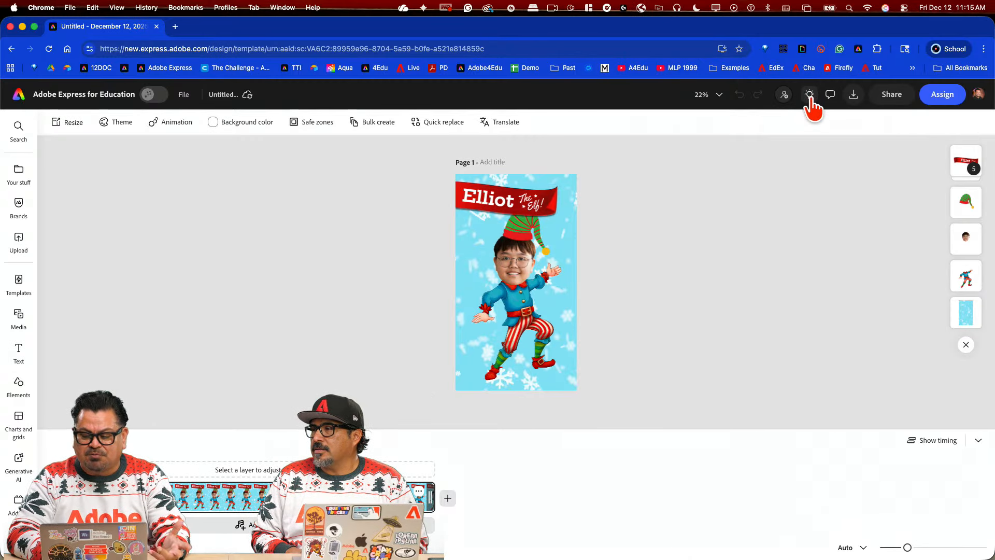
left_click(810, 95)
left_click(978, 131)
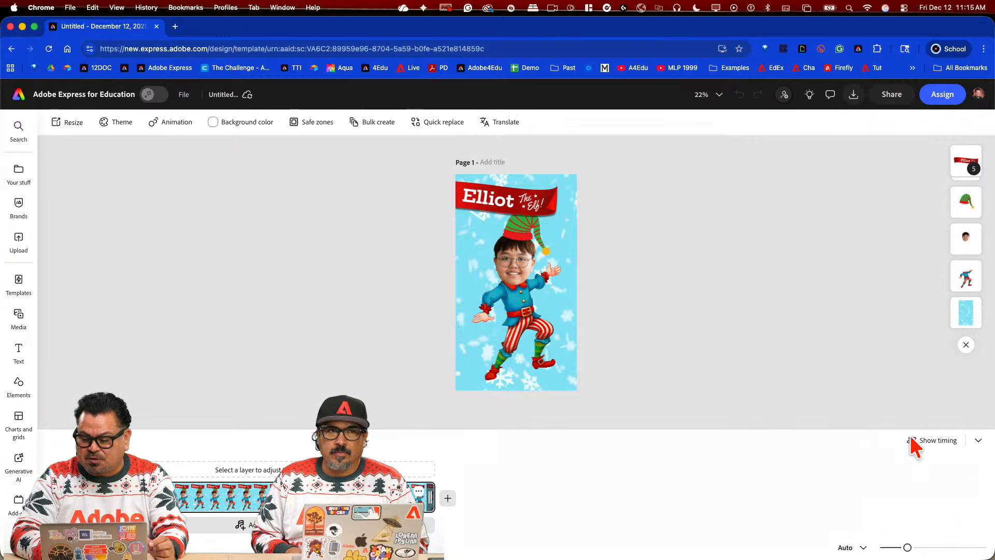
left_click(978, 440)
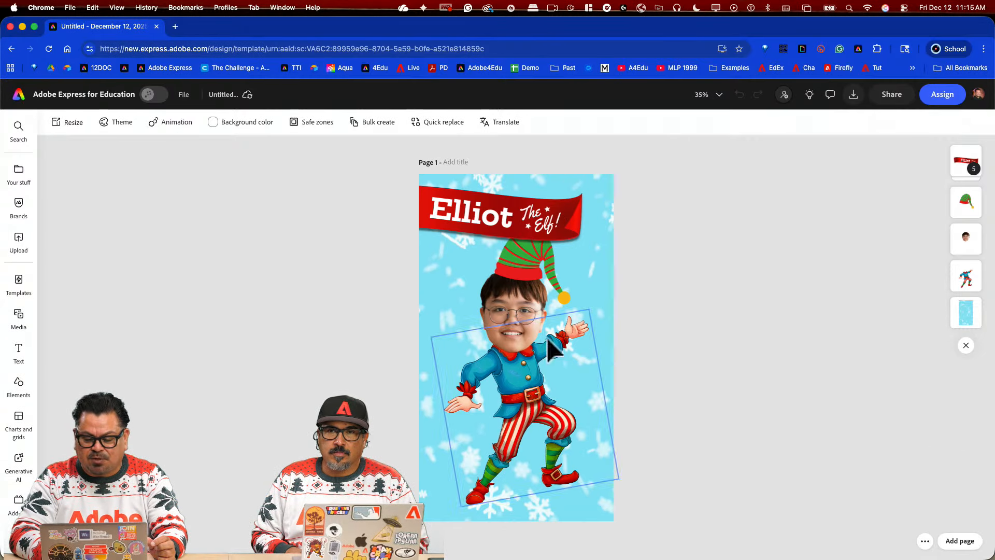
Step: Replace the elf's face image by uploading the portrait PNG from the 12 DOC folder
scroll(533, 338, "up", 5)
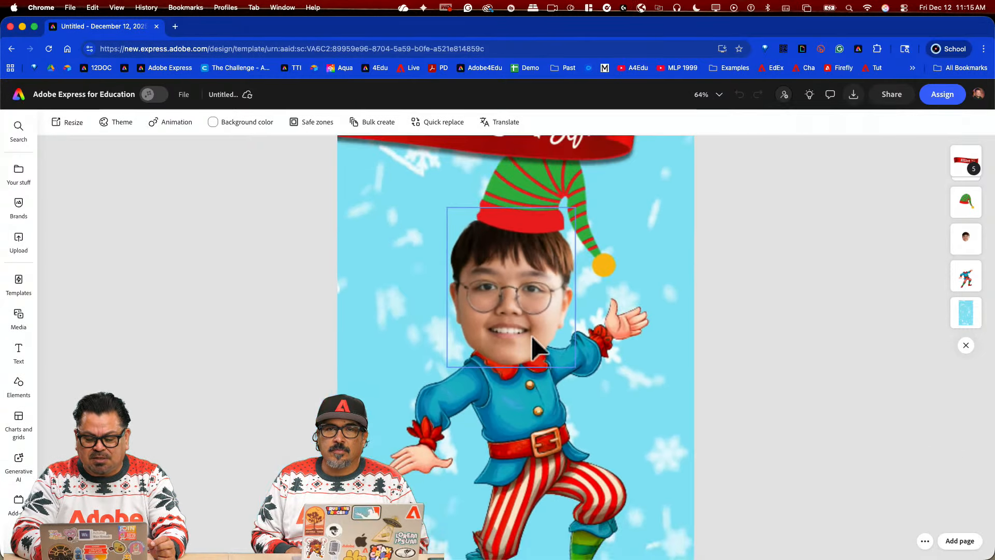
scroll(534, 345, "down", 1)
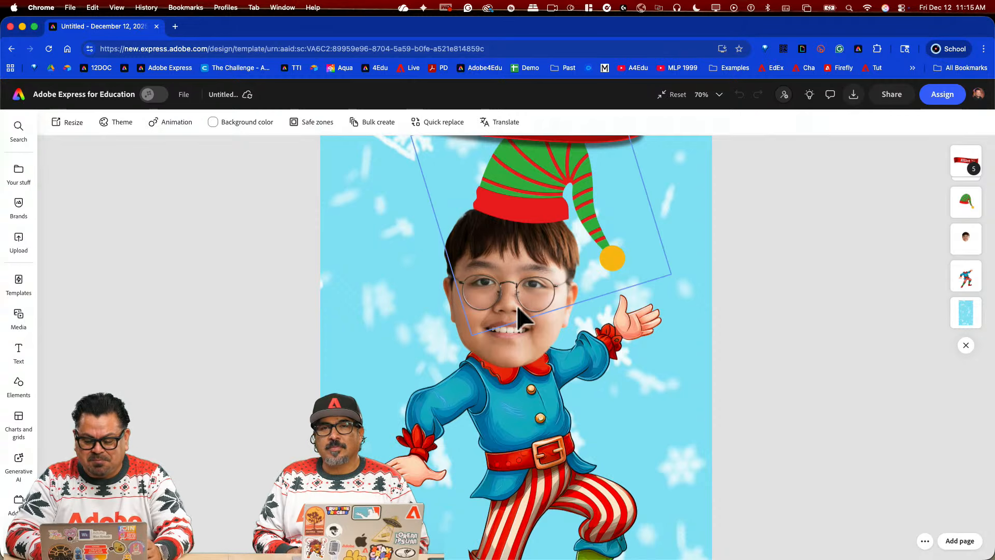
left_click(523, 358)
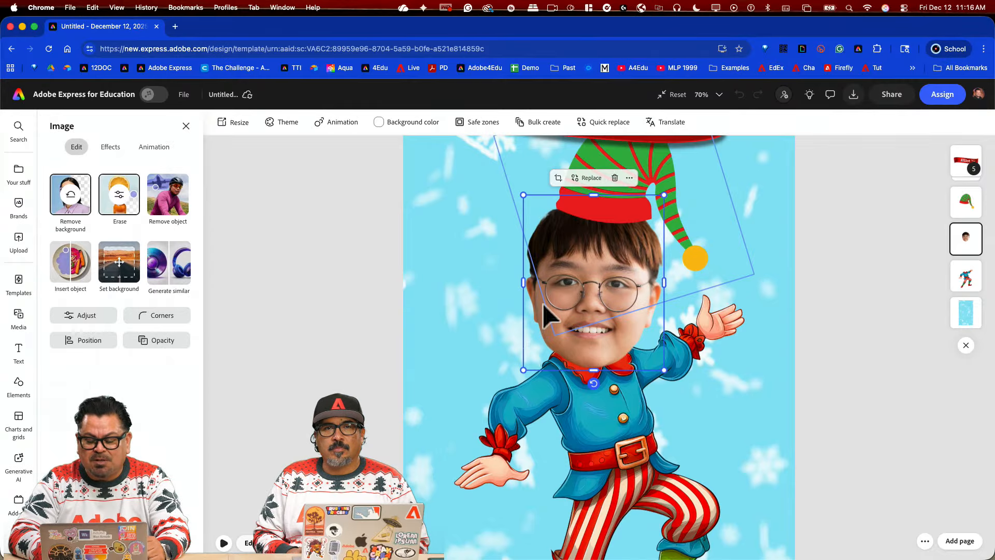
left_click(591, 179)
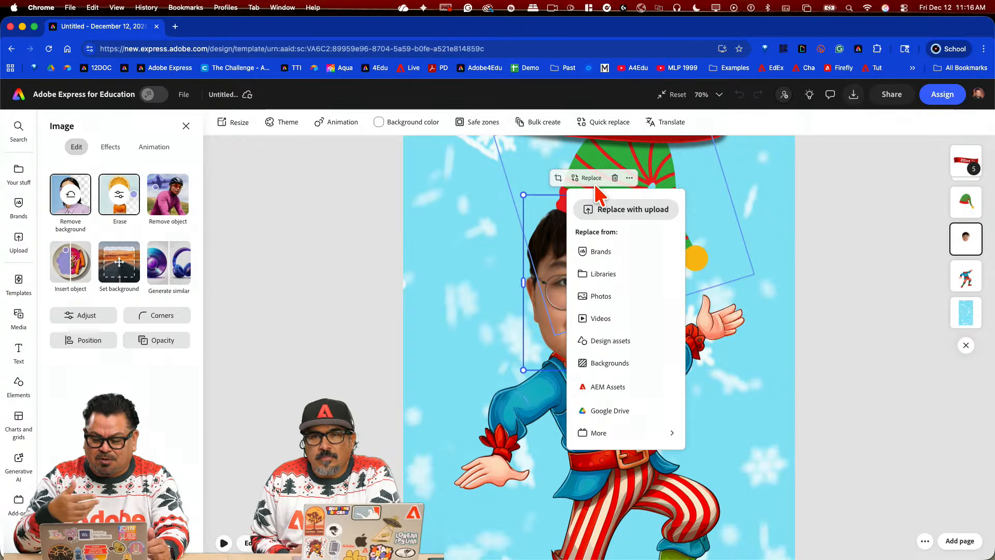
left_click(635, 210)
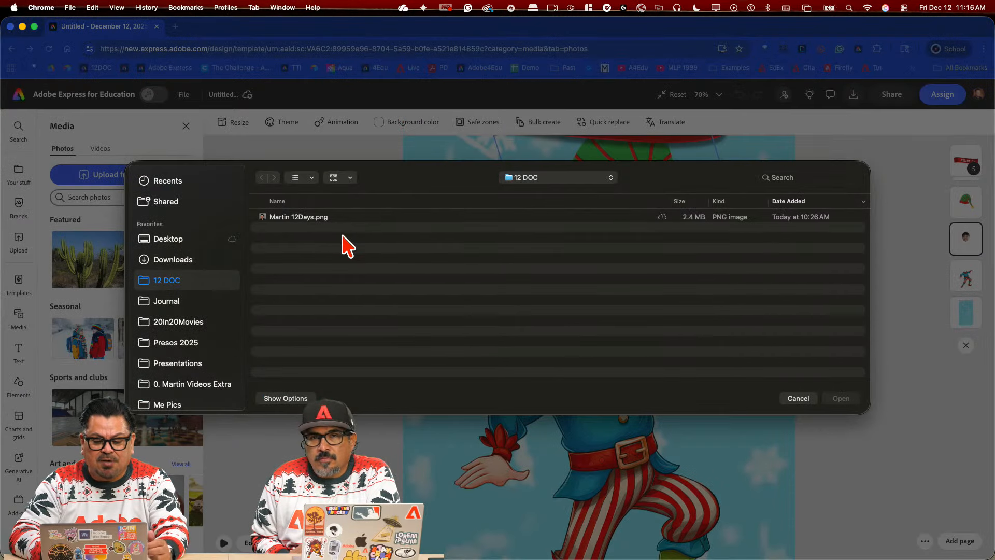
left_click(307, 219)
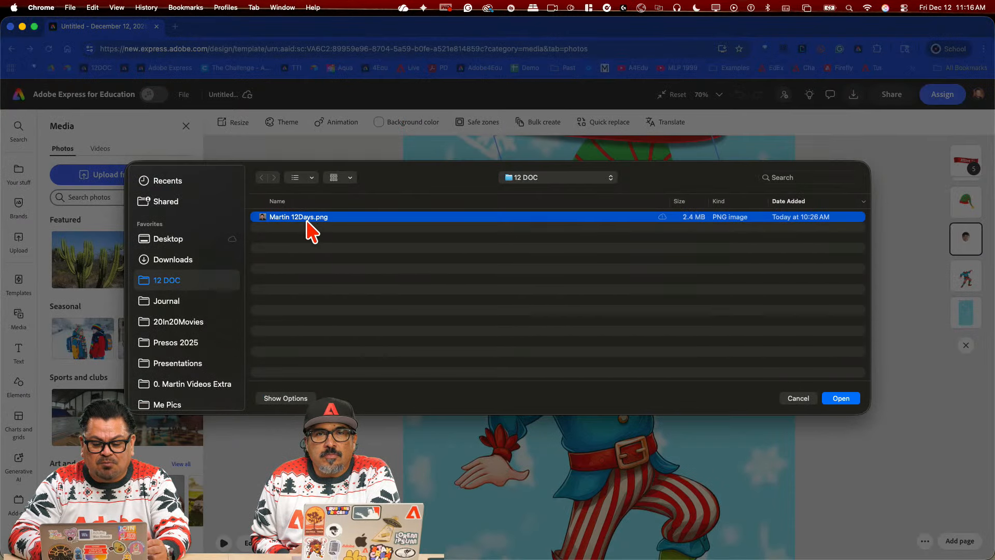
left_click(846, 403)
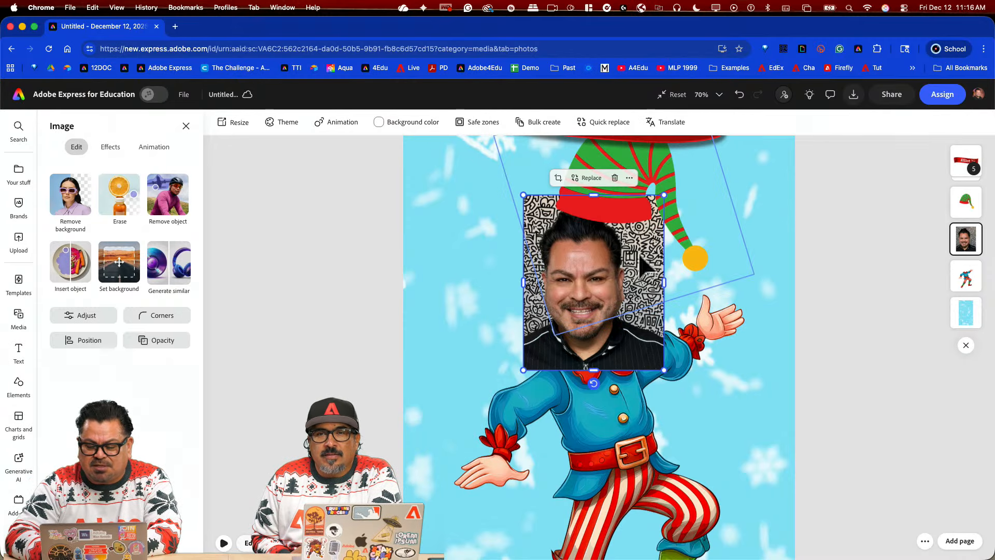
scroll(643, 265, "up", 5)
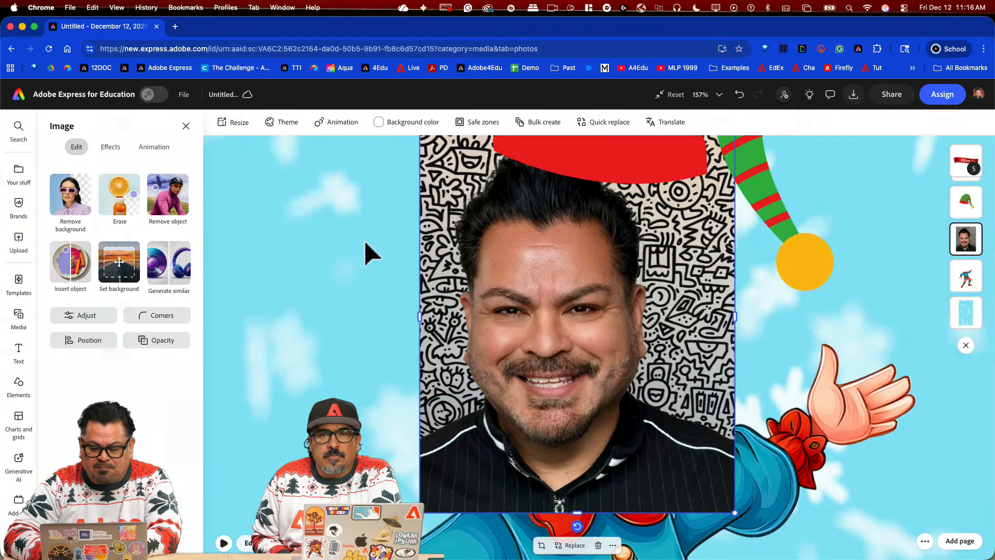
scroll(382, 311, "up", 10)
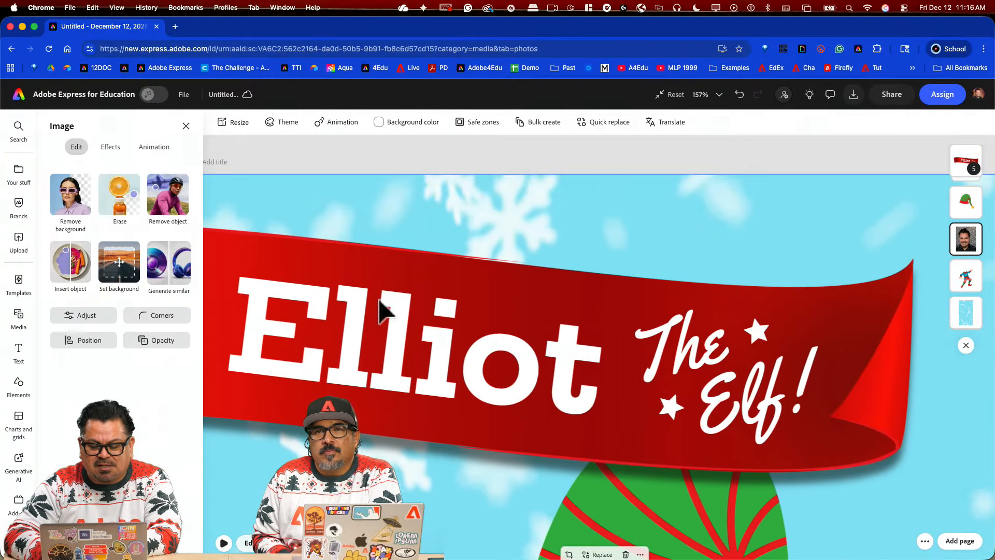
left_click(422, 335)
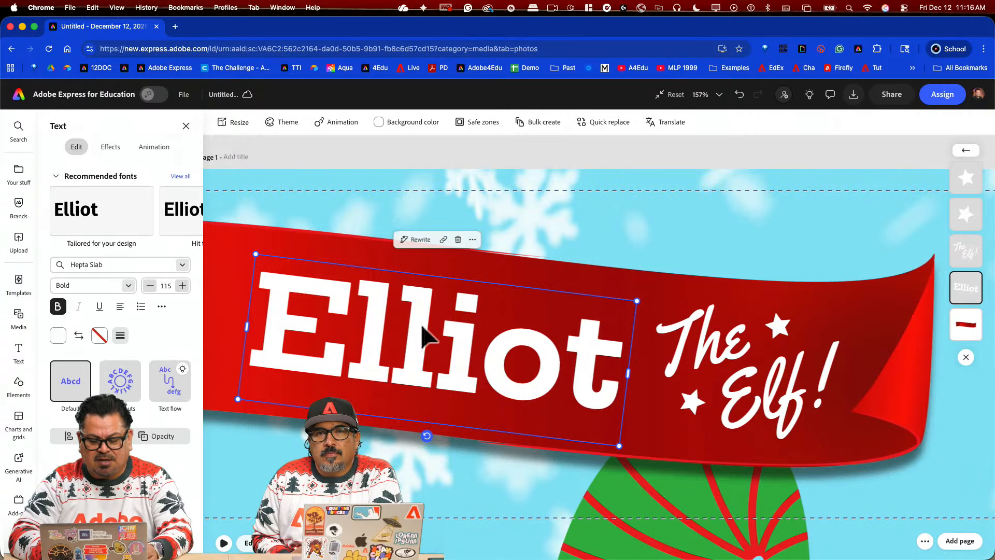
scroll(516, 342, "down", 8)
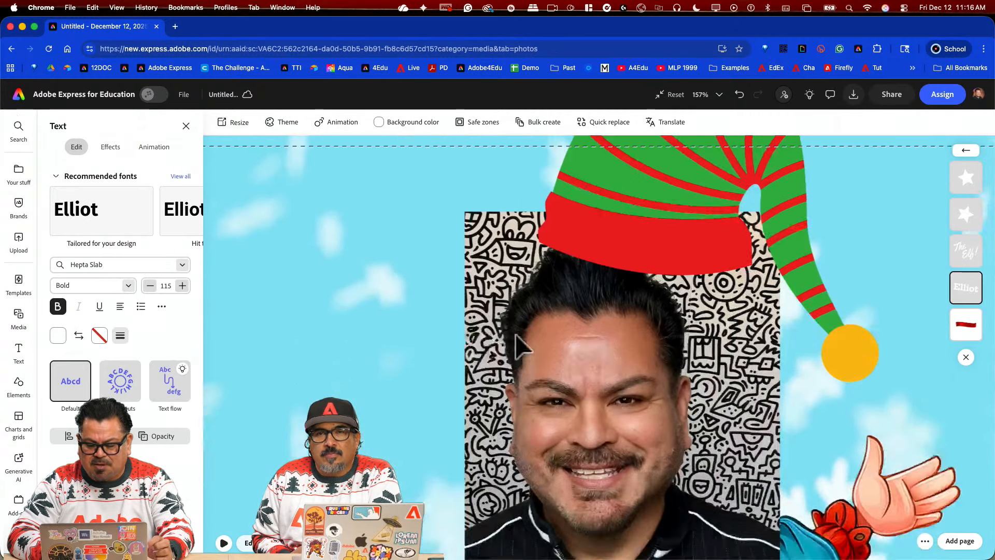
Step: Try removing the background from the enlarged portrait, and undo the removal
left_click(579, 384)
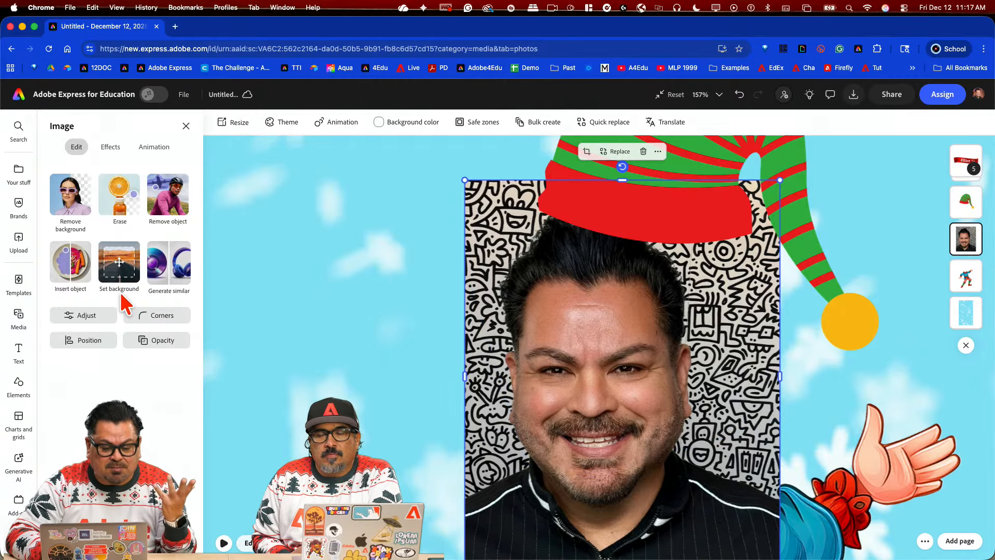
left_click(68, 202)
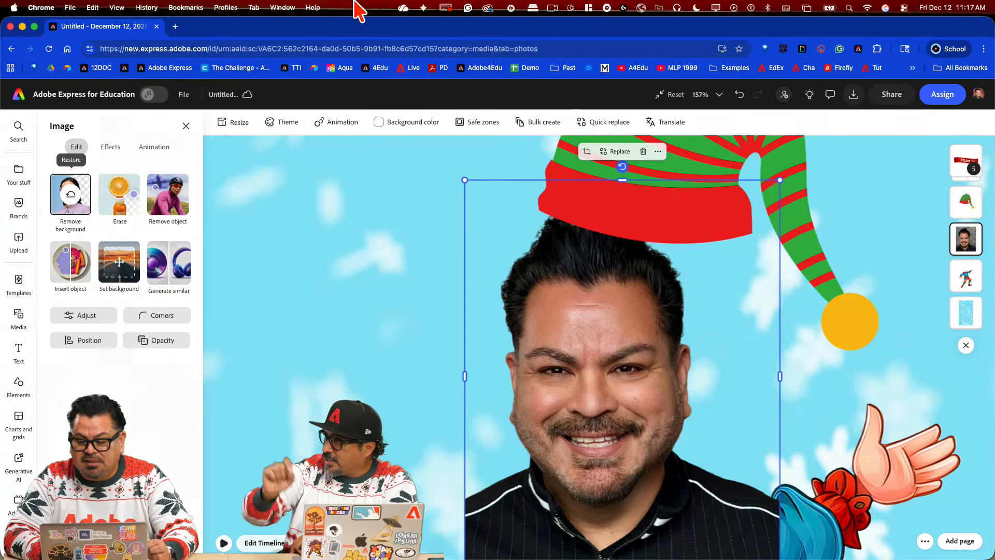
left_click(740, 95)
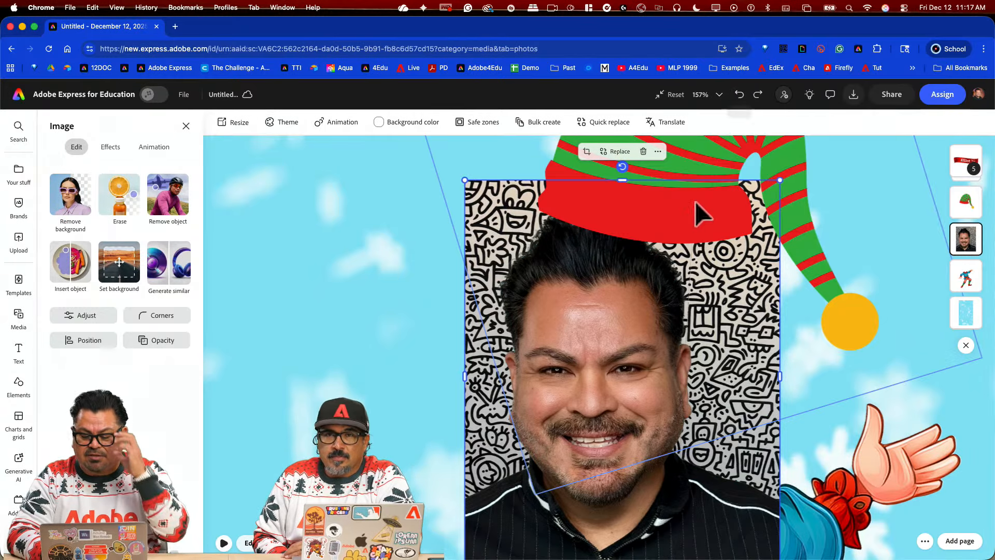
Step: Select the portrait layer beneath the elf hat and remove its background
scroll(695, 205, "down", 6)
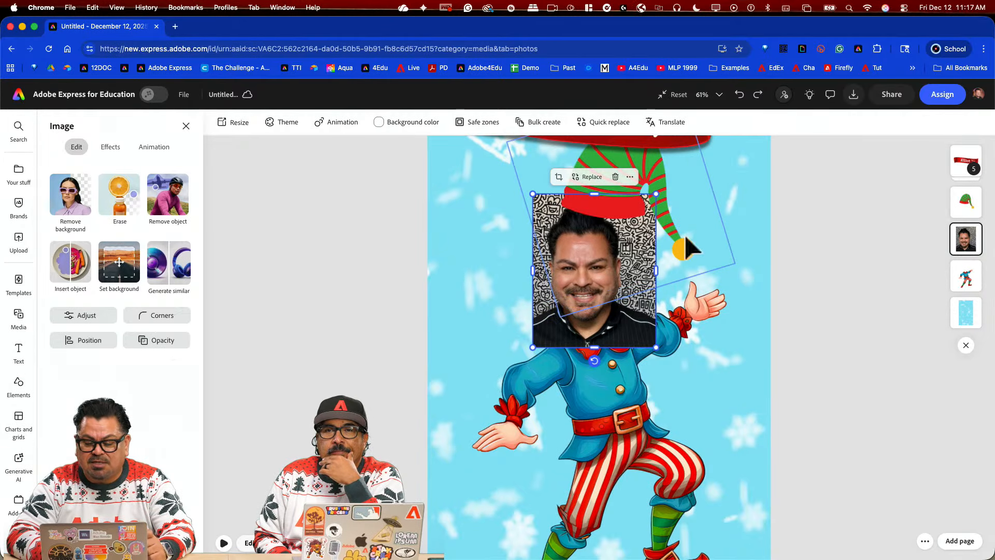
left_click(802, 234)
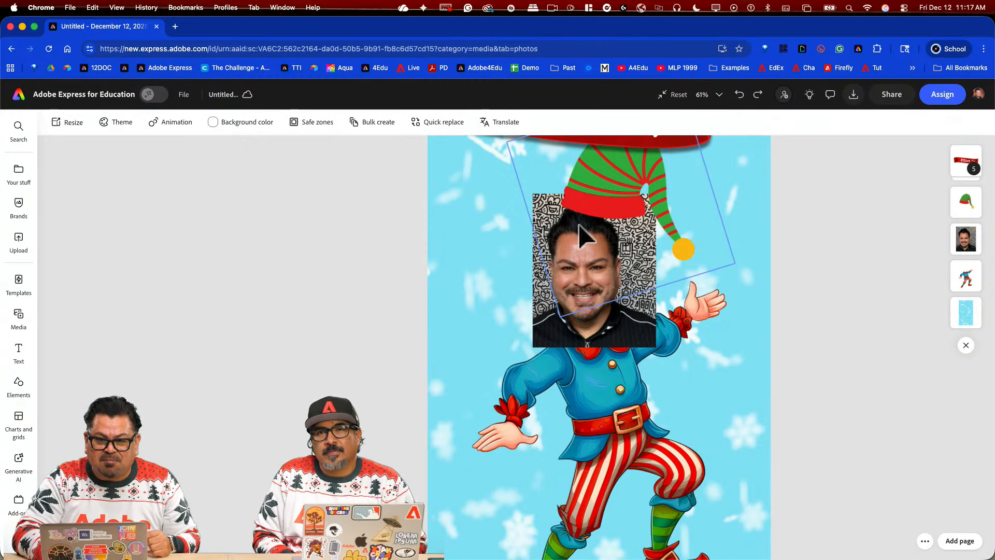
left_click(579, 250)
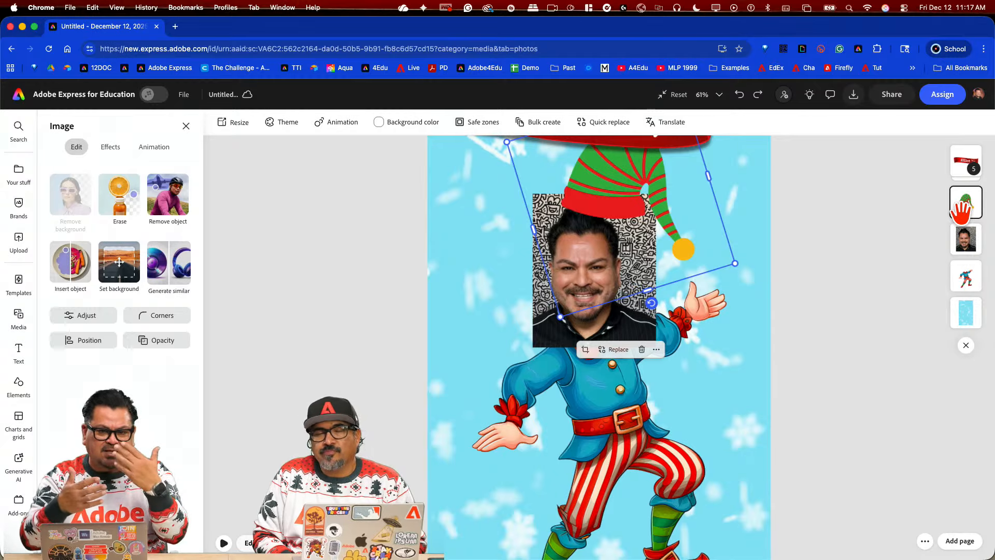
left_click(967, 243)
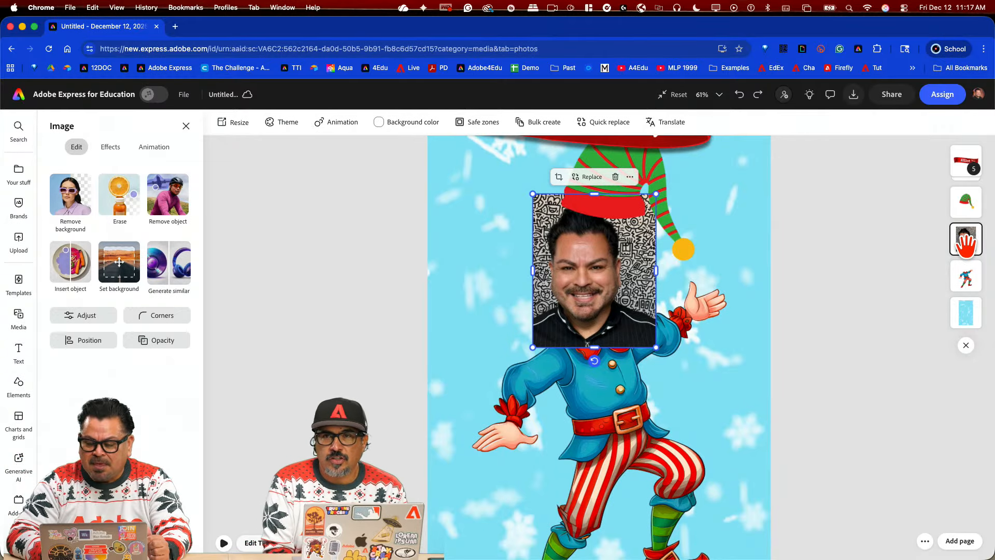
left_click(72, 200)
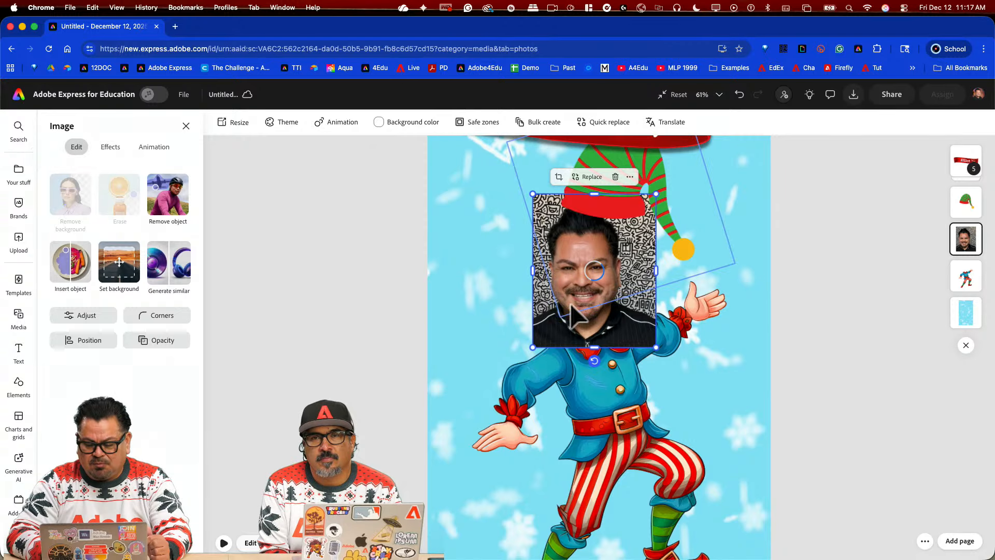
Step: Erase the shirt and collar from the portrait with the Quick selection brush, undoing the excess erasure around the chin
scroll(612, 276, "up", 5)
scroll(611, 273, "up", 2)
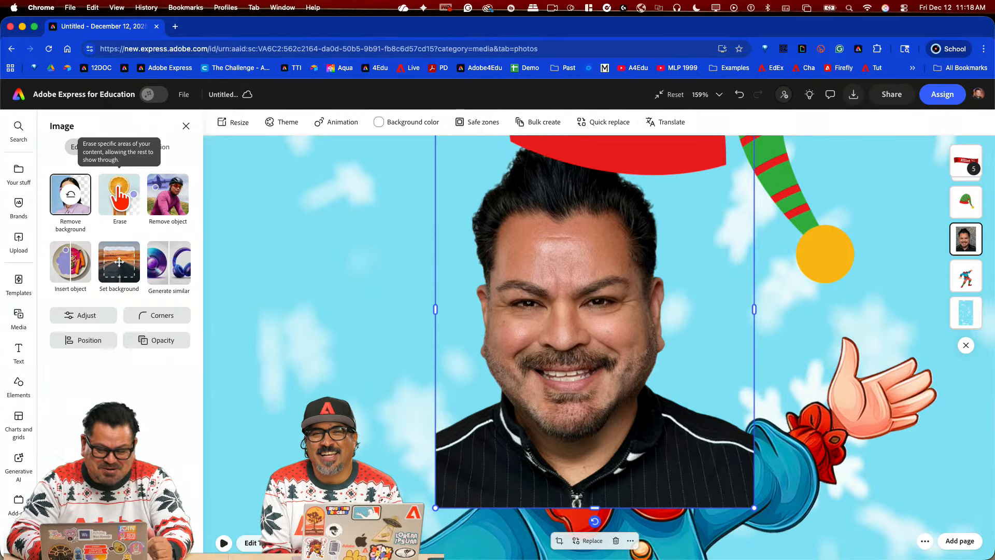
left_click(118, 197)
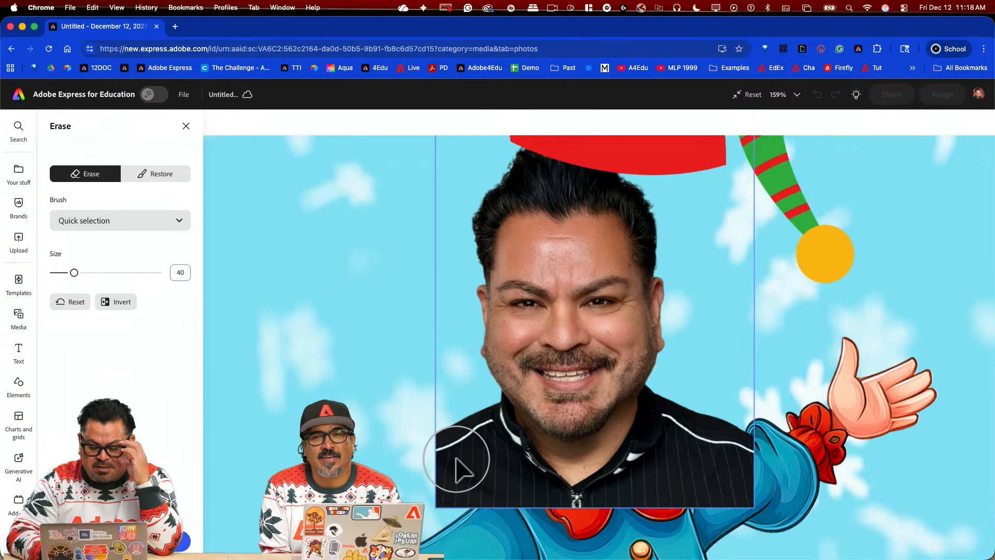
left_click_drag(456, 467, 700, 476)
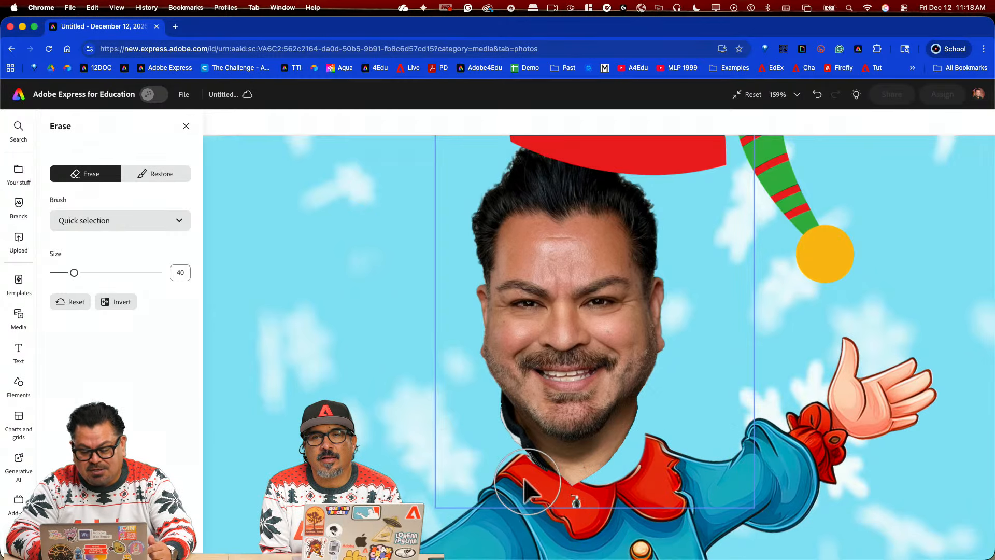
mouse_move(505, 461)
left_mouse_down()
mouse_move(506, 471)
mouse_move(569, 489)
mouse_move(559, 482)
left_mouse_up()
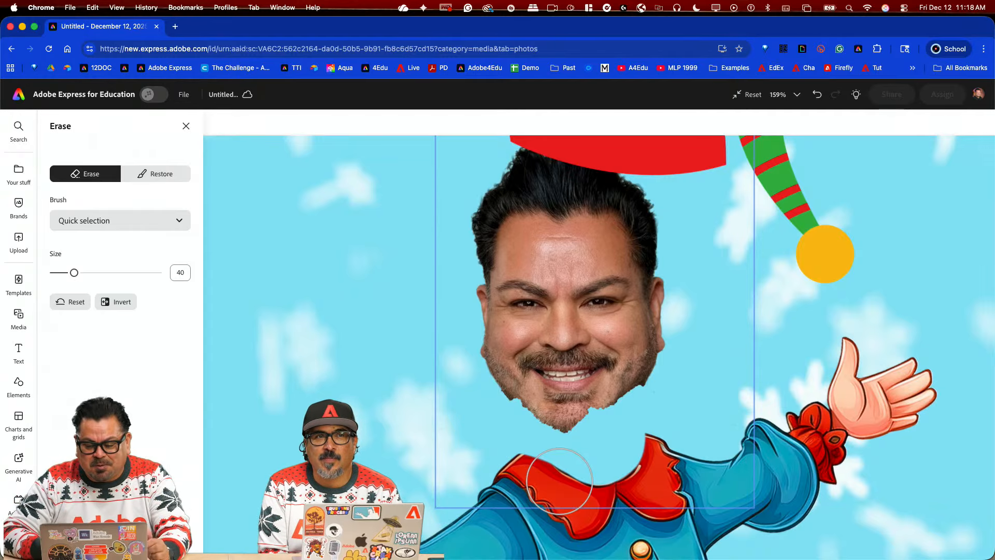
left_click(818, 95)
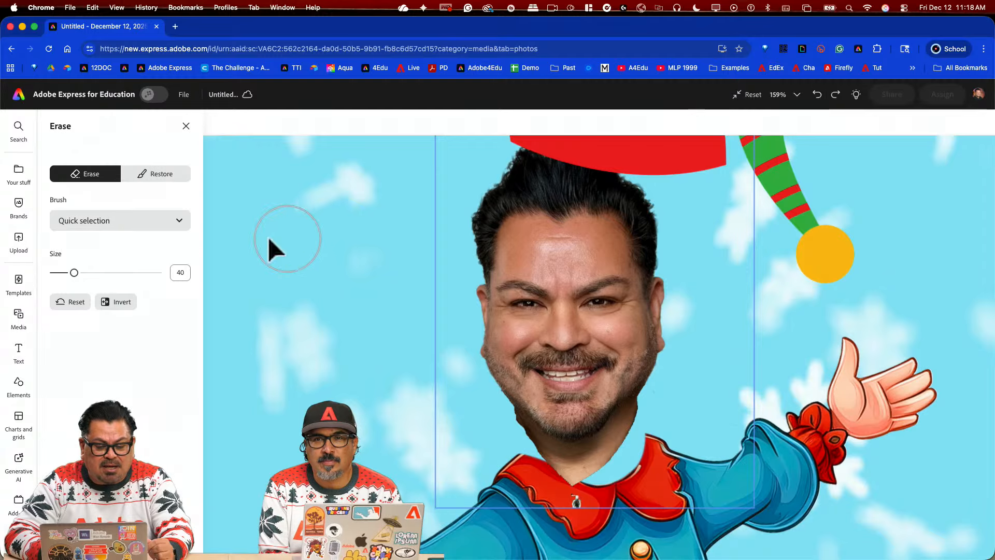
Step: Set the eraser to a Circle brush of size 14 and erase the neck below the portrait's chin and jawline
left_click(174, 220)
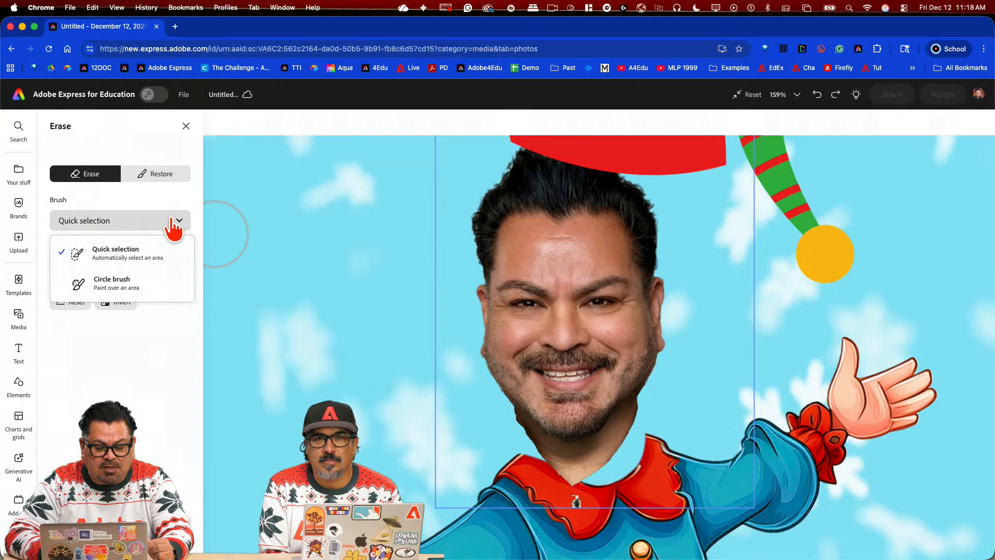
left_click(134, 293)
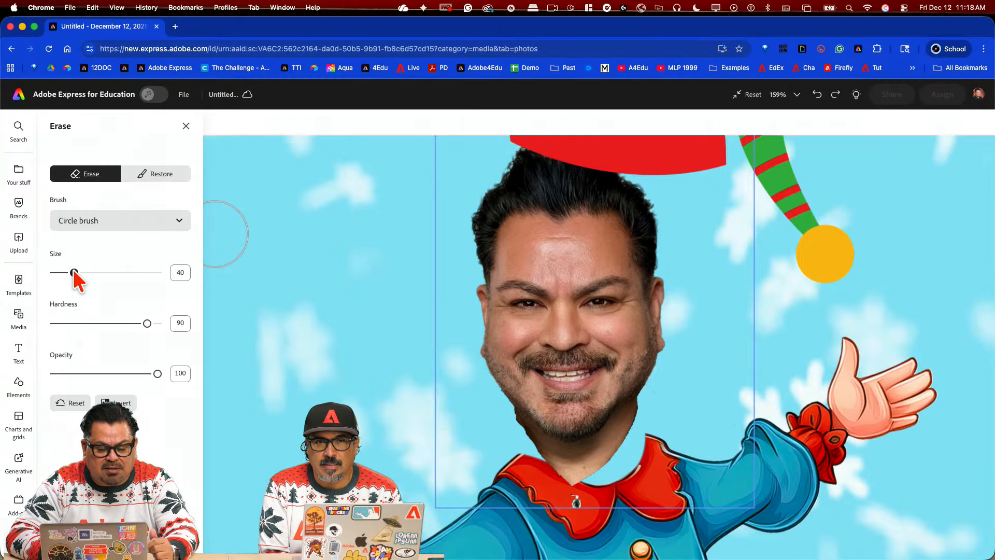
left_click_drag(58, 273, 57, 273)
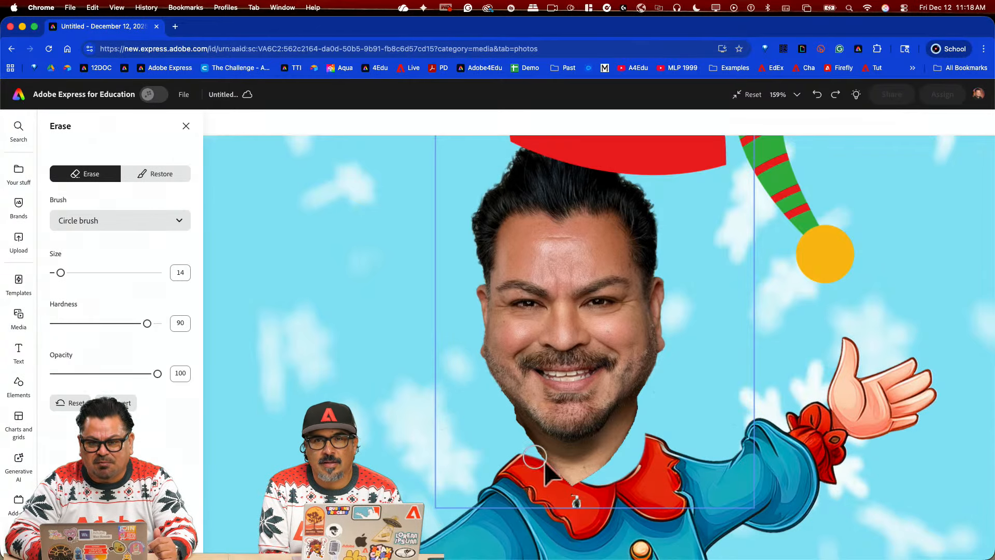
mouse_move(555, 473)
left_mouse_down()
mouse_move(597, 464)
mouse_move(647, 407)
mouse_move(578, 462)
mouse_move(557, 463)
mouse_move(509, 416)
mouse_move(532, 440)
left_mouse_up()
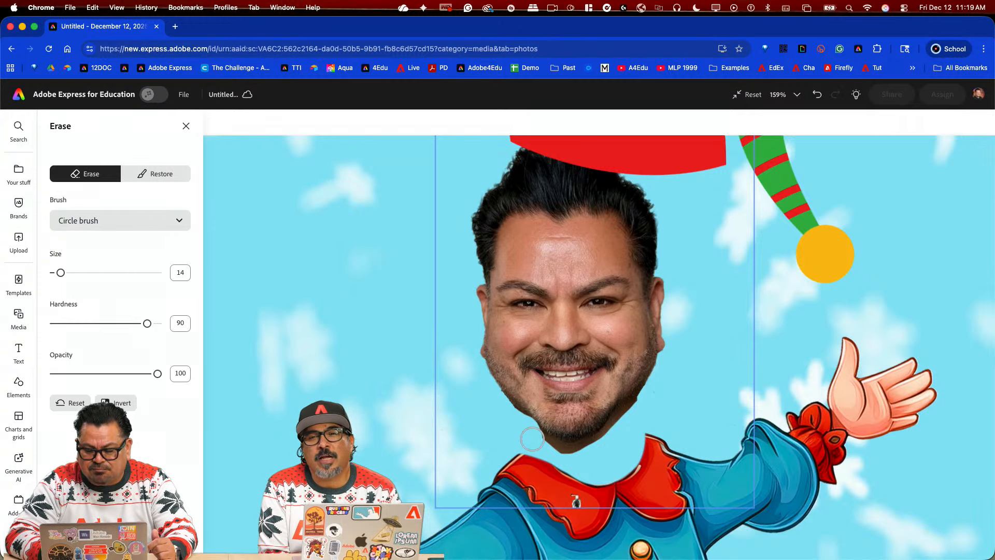
left_click(818, 95)
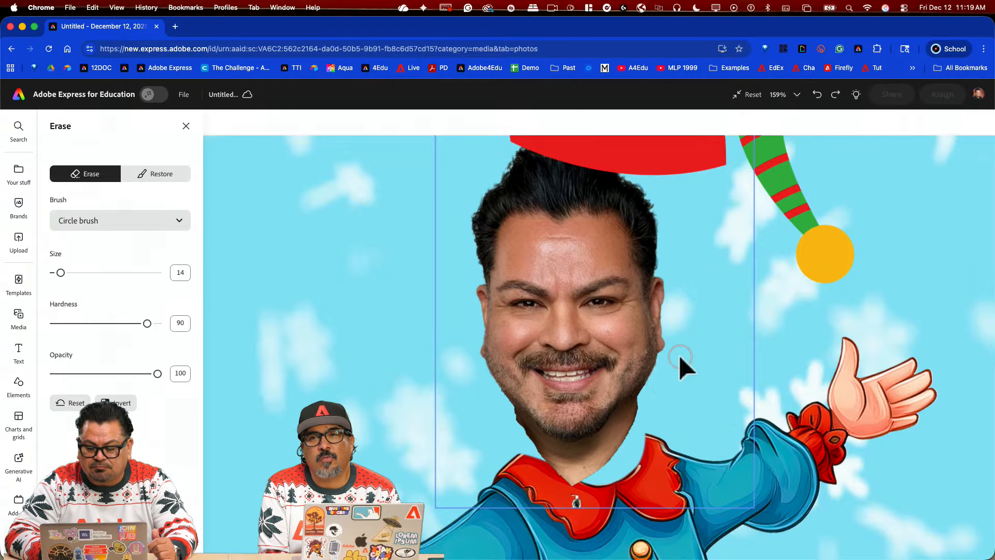
mouse_move(655, 418)
left_mouse_down()
mouse_move(637, 417)
mouse_move(601, 469)
mouse_move(570, 479)
mouse_move(543, 466)
mouse_move(596, 451)
mouse_move(645, 407)
mouse_move(570, 462)
mouse_move(544, 458)
mouse_move(508, 419)
left_mouse_up()
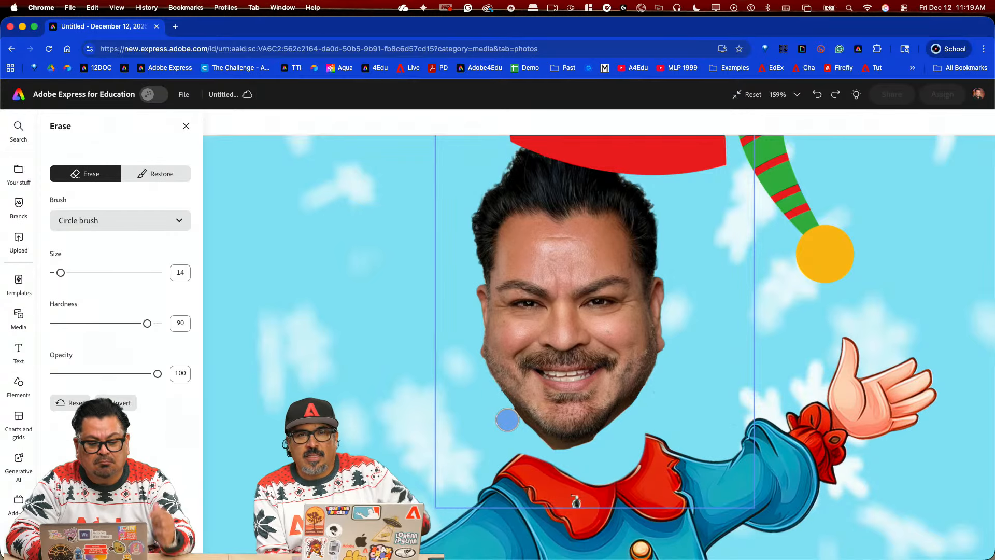
left_click_drag(508, 420, 508, 420)
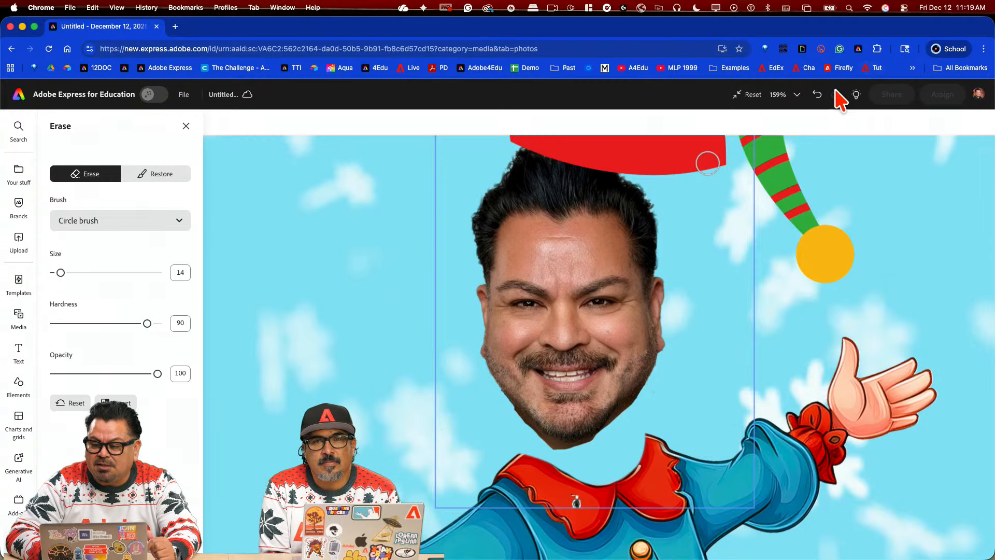
Step: Undo the last neck erasure, set the eraser's hardness to 16, and erase a short soft-edged stroke on the neck
left_click(818, 95)
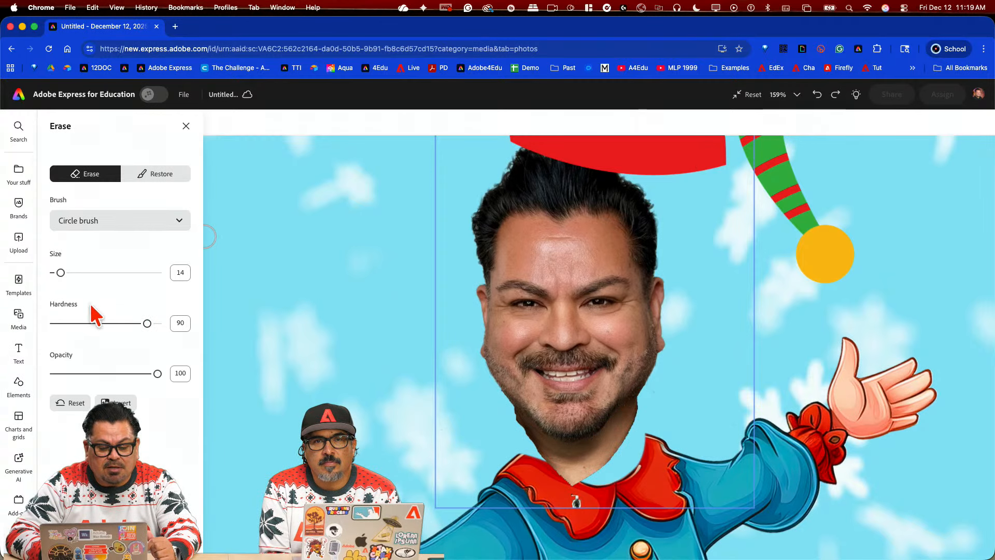
left_click_drag(147, 323, 76, 323)
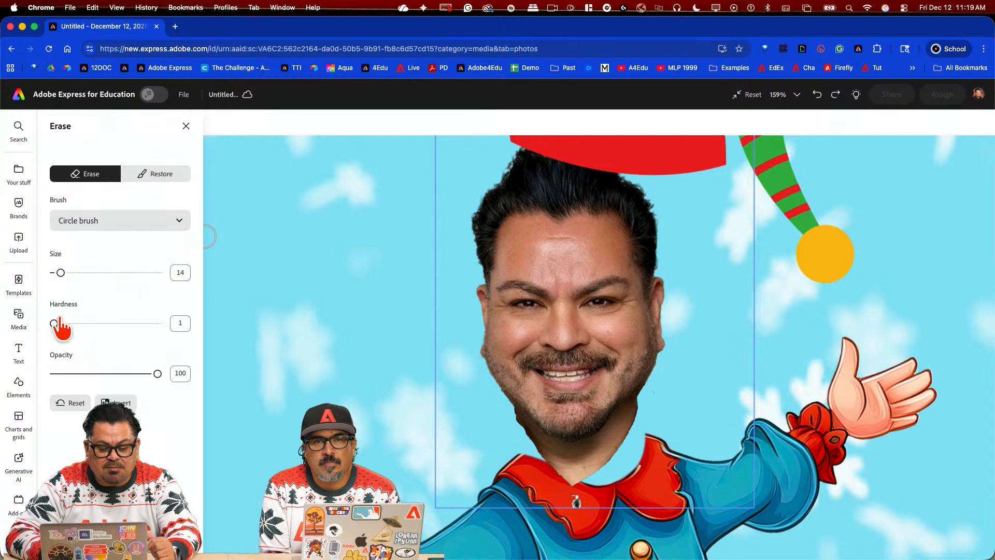
left_click(68, 323)
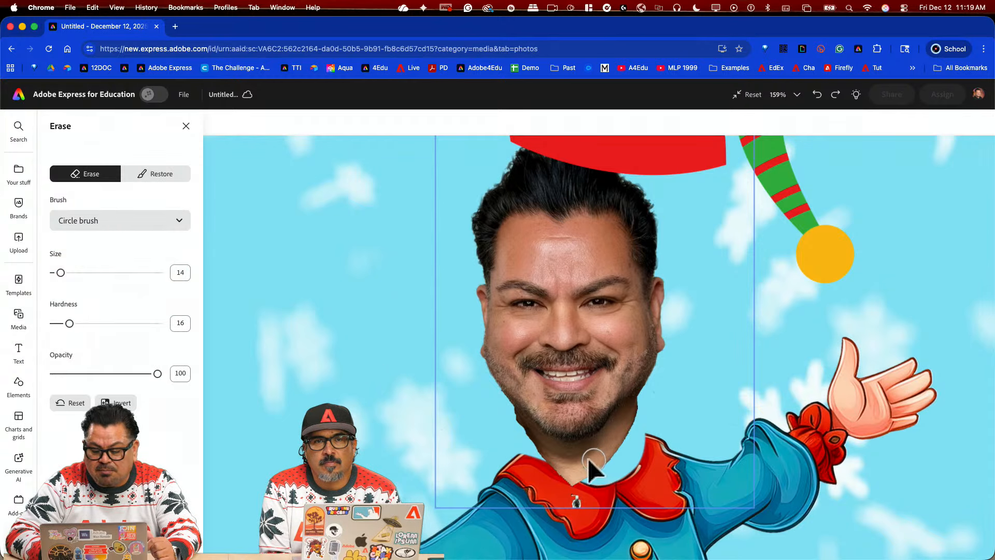
mouse_move(589, 460)
left_mouse_down()
mouse_move(574, 461)
mouse_move(597, 460)
left_mouse_up()
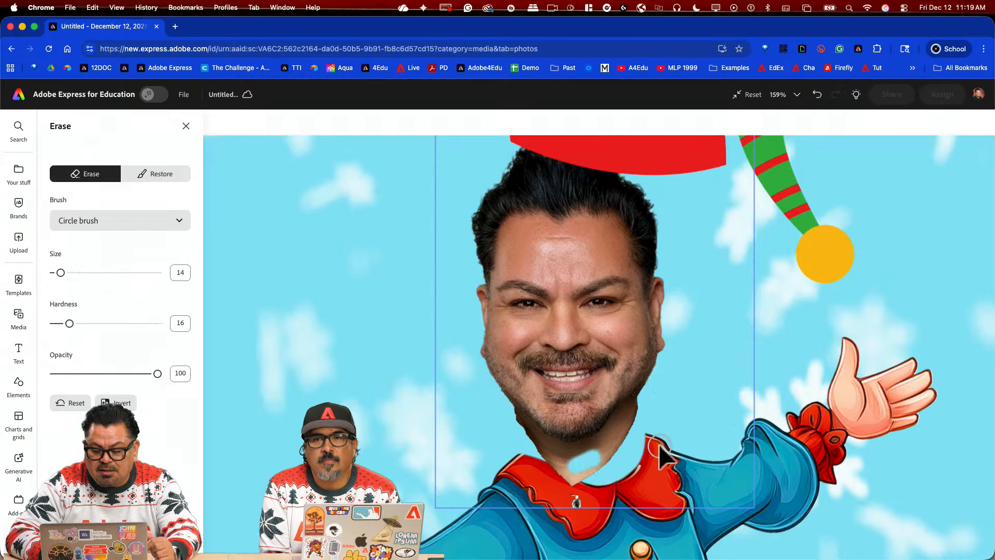
Step: Set the eraser's hardness to 100 and its size to 4 for a hard-edged stroke on the neck
scroll(589, 459, "up", 5)
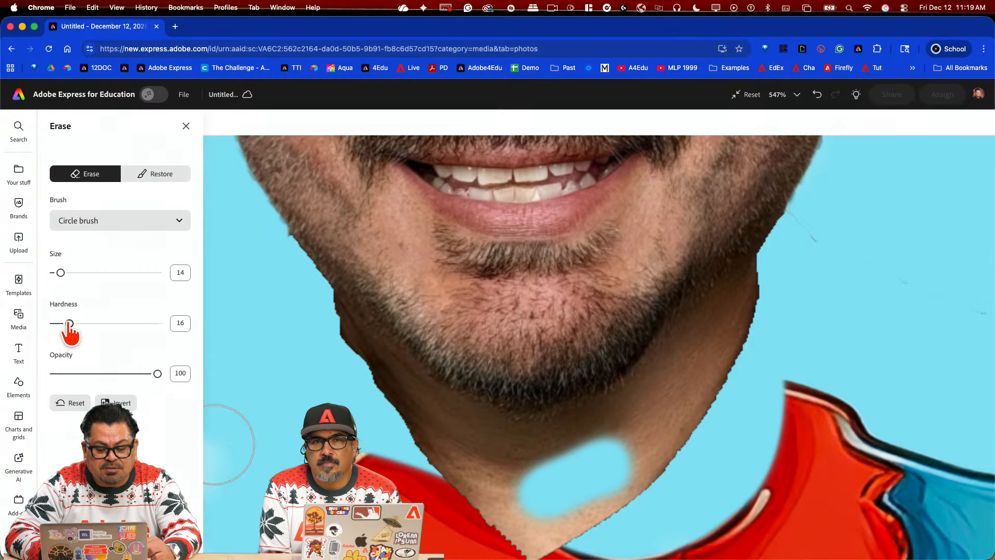
left_click_drag(68, 324, 191, 329)
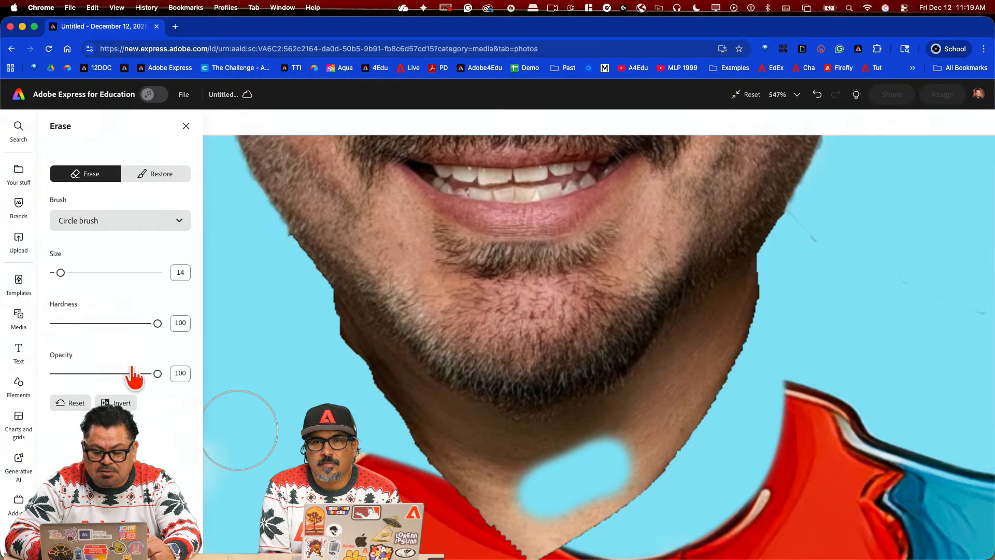
left_click_drag(61, 273, 56, 273)
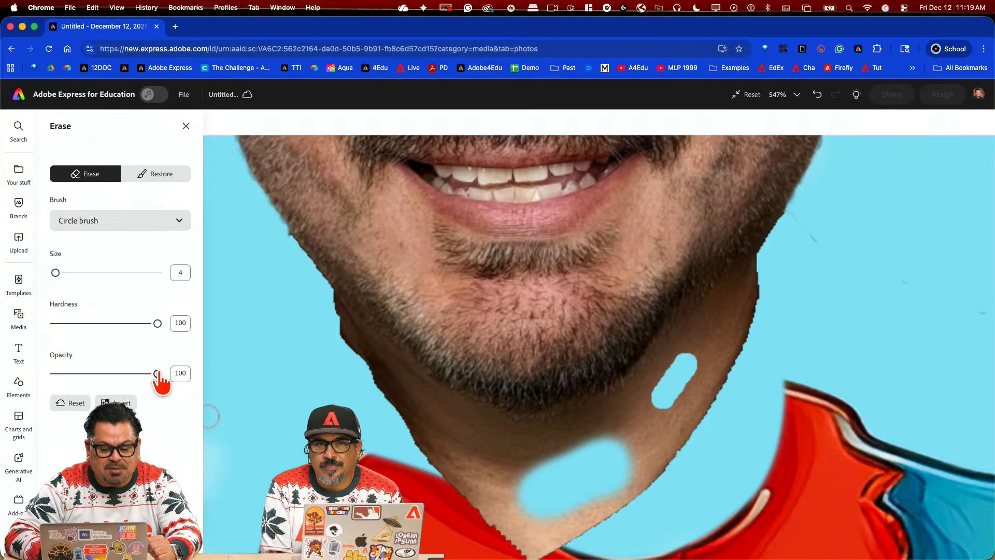
Step: Try partly transparent erasing on the neck with the eraser's opacity at 22 and at 46
left_click_drag(157, 374, 53, 375)
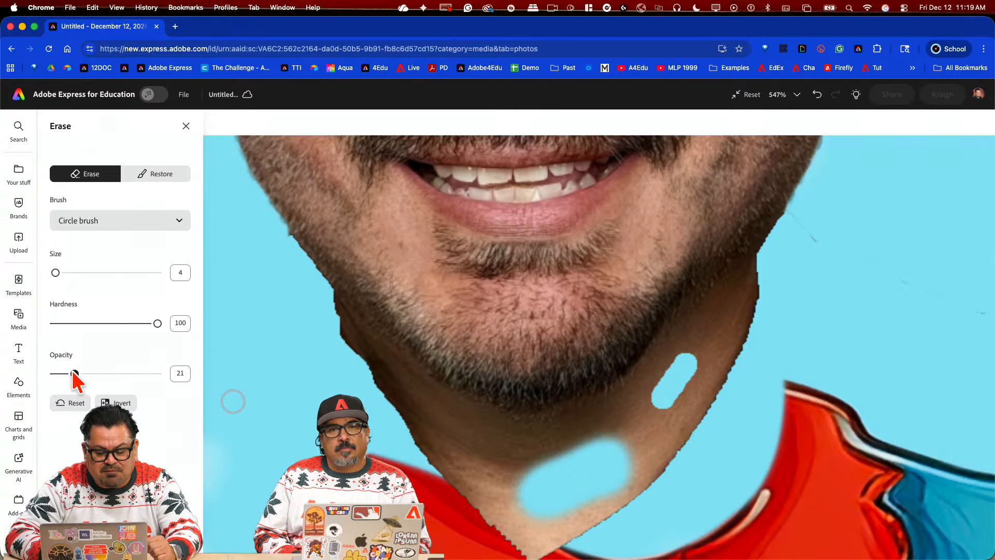
left_click_drag(72, 371, 76, 373)
mouse_move(454, 447)
left_mouse_down()
mouse_move(413, 417)
mouse_move(453, 446)
mouse_move(404, 396)
left_mouse_up()
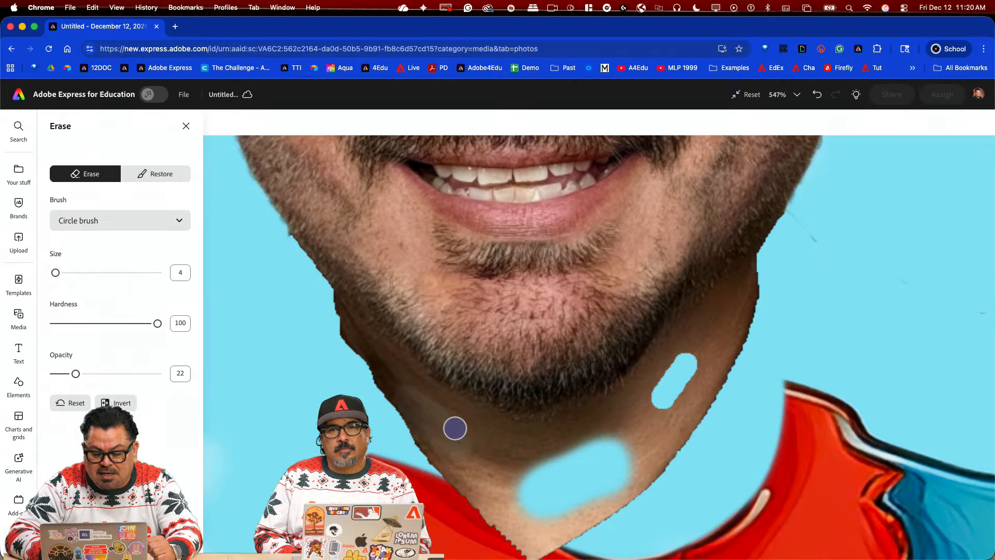
left_click_drag(76, 373, 101, 374)
left_click_drag(455, 427, 424, 413)
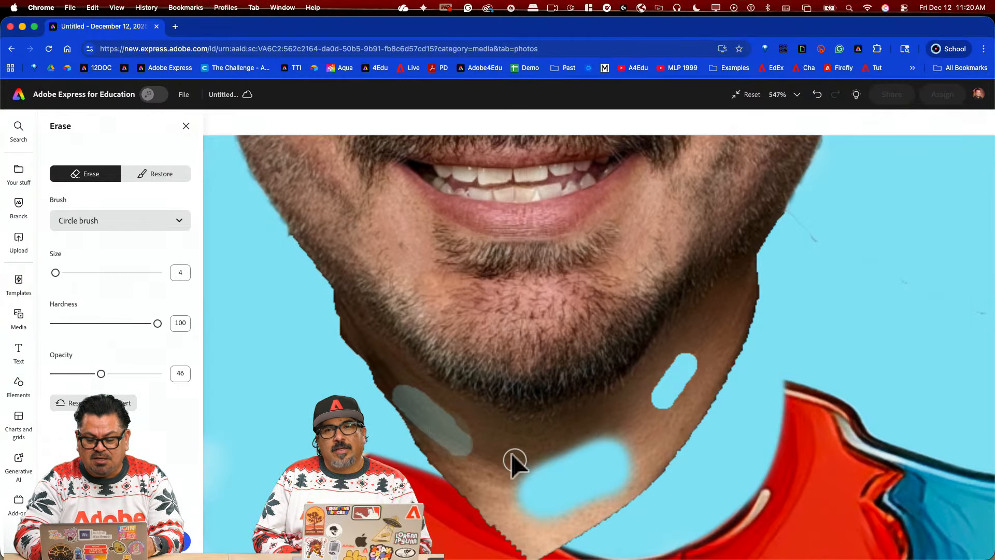
Step: Set the eraser to opacity 100 and size 6, erase the neck closely along the jawline and chin, and finish erasing
left_click_drag(101, 373, 204, 385)
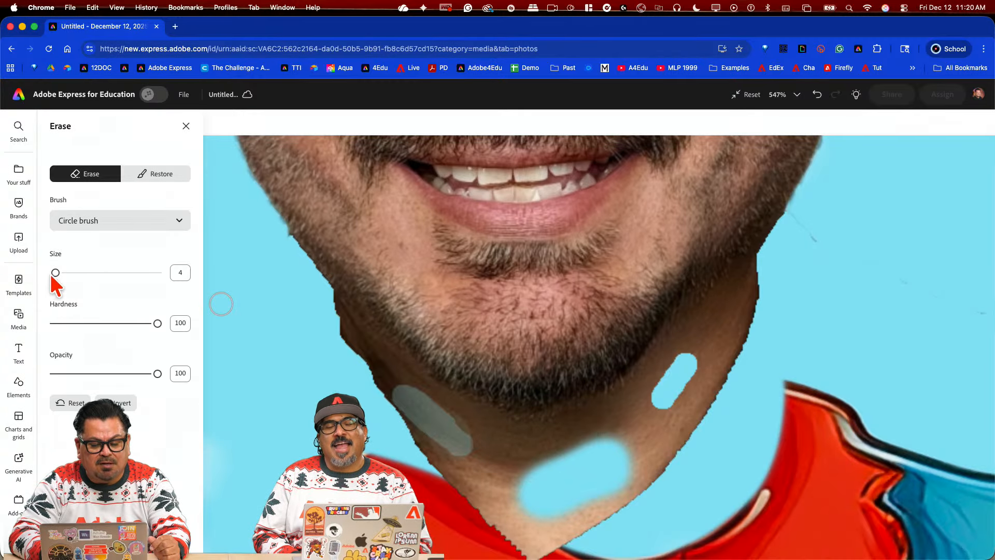
left_click_drag(55, 273, 53, 274)
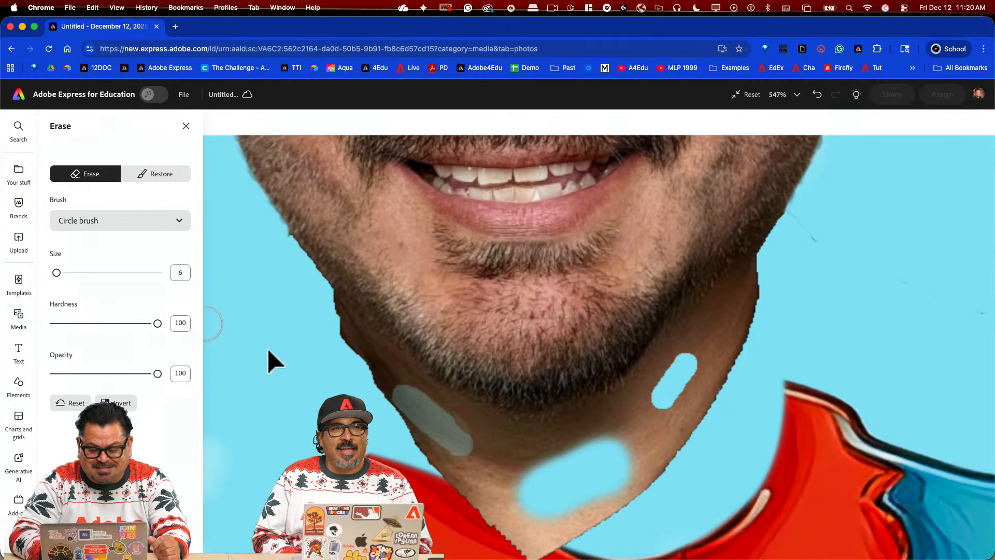
mouse_move(330, 336)
left_mouse_down()
mouse_move(444, 434)
mouse_move(562, 450)
mouse_move(713, 404)
mouse_move(566, 540)
mouse_move(523, 544)
mouse_move(497, 528)
mouse_move(627, 510)
mouse_move(447, 486)
mouse_move(400, 442)
mouse_move(498, 460)
mouse_move(663, 450)
mouse_move(495, 494)
mouse_move(466, 488)
mouse_move(480, 467)
mouse_move(580, 466)
mouse_move(638, 439)
mouse_move(753, 331)
mouse_move(762, 260)
mouse_move(710, 343)
mouse_move(670, 385)
mouse_move(734, 299)
mouse_move(664, 388)
mouse_move(612, 427)
mouse_move(509, 437)
mouse_move(432, 412)
mouse_move(331, 316)
left_mouse_up()
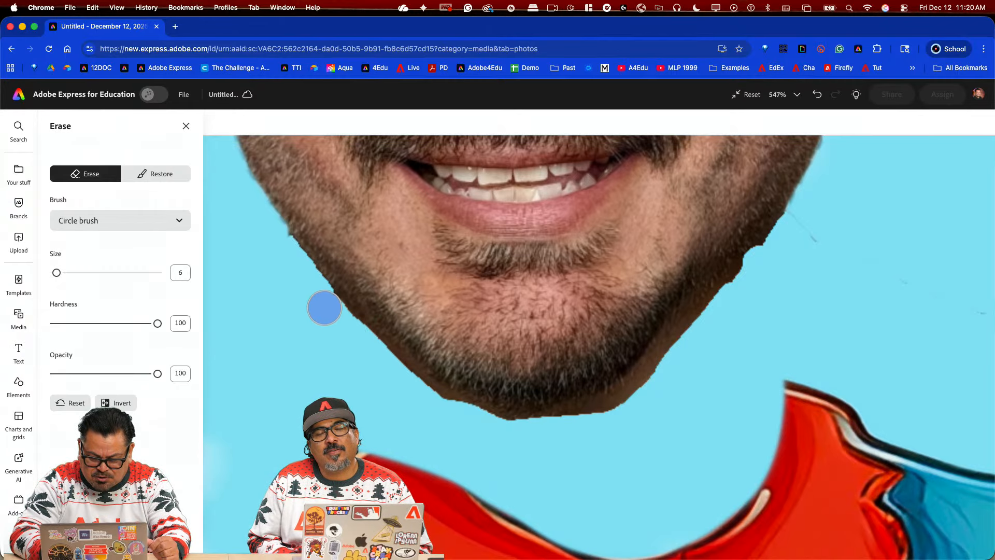
mouse_move(748, 269)
left_mouse_down()
mouse_move(649, 392)
mouse_move(615, 414)
mouse_move(503, 435)
mouse_move(460, 423)
mouse_move(386, 374)
left_mouse_up()
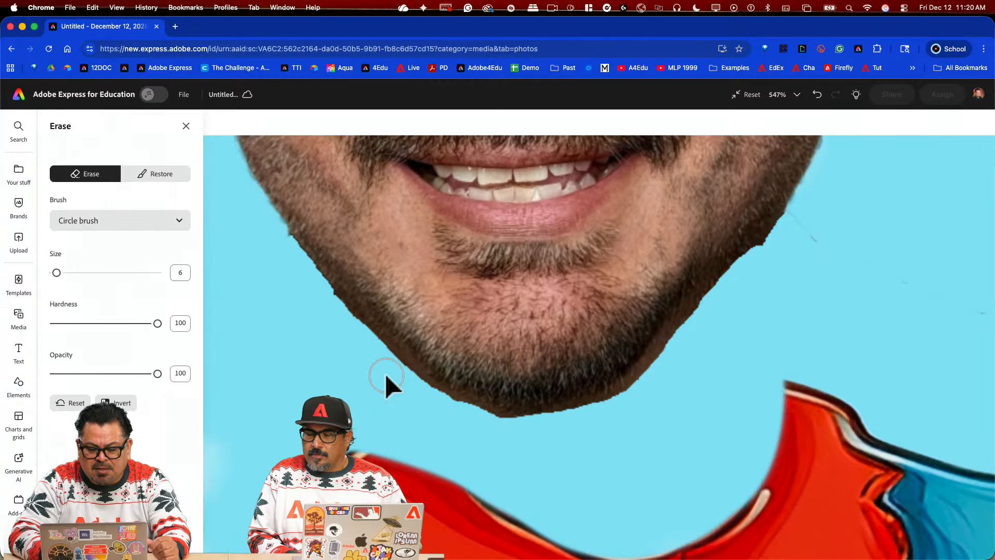
scroll(387, 376, "down", 10)
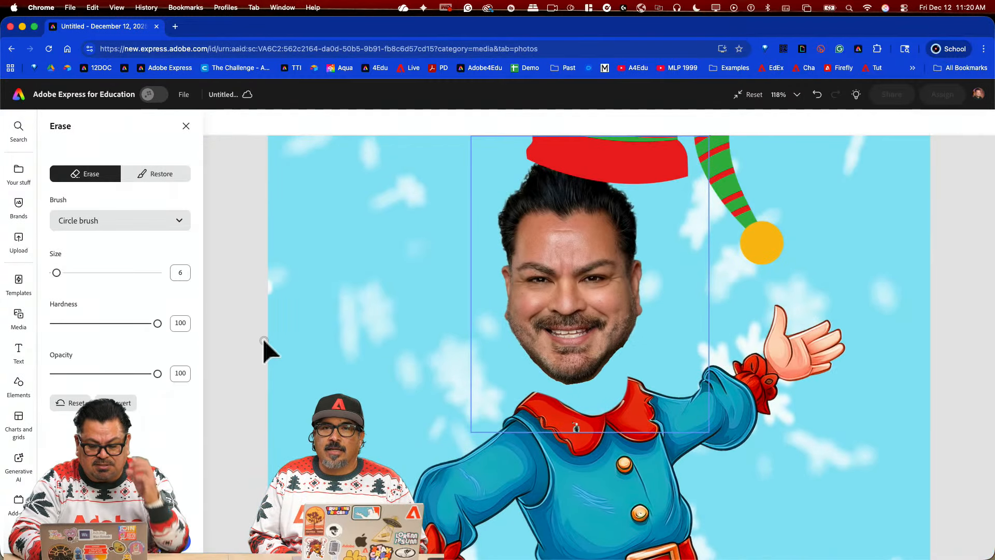
left_click(173, 542)
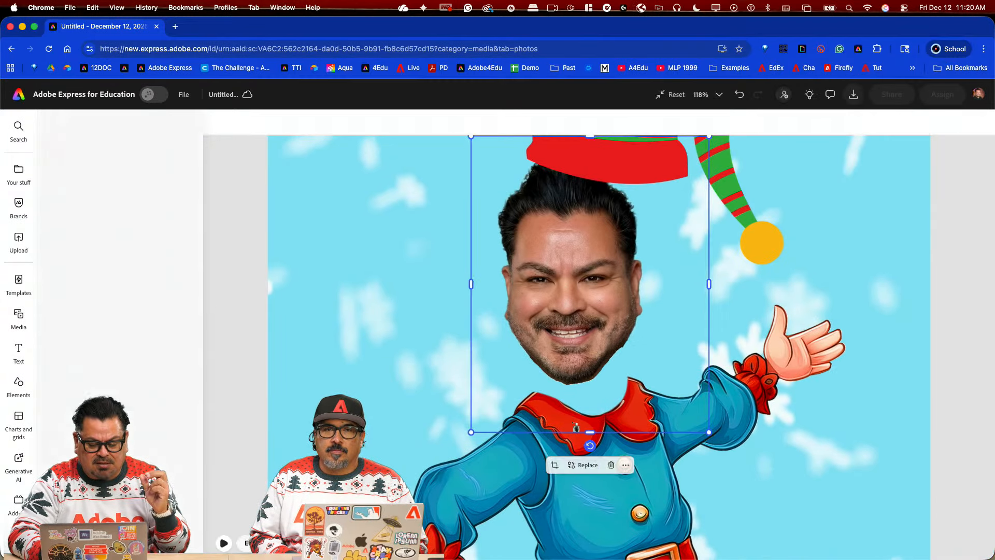
Step: Select the portrait layer, move the face down onto the elf's collar, and rotate it to match the body's tilt
left_click(536, 316)
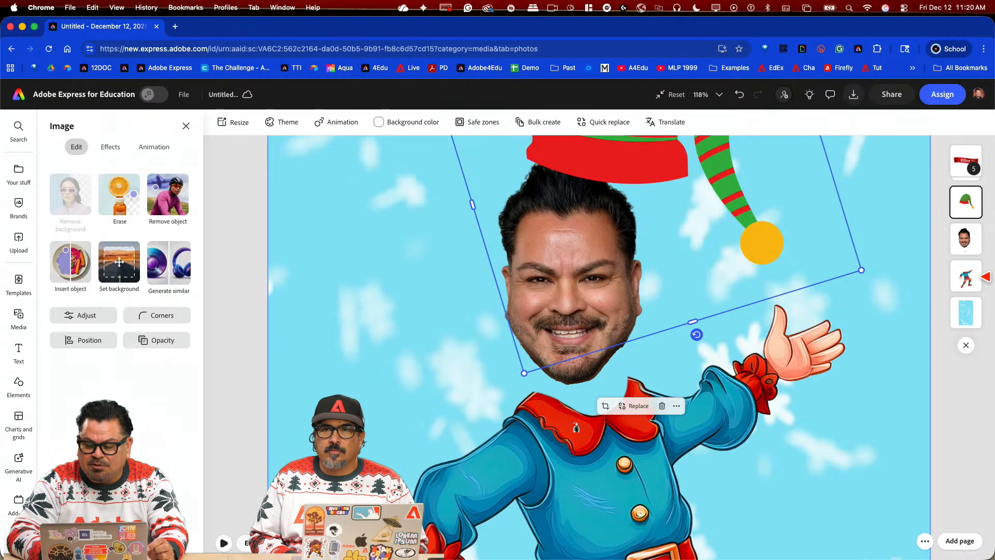
left_click(965, 239)
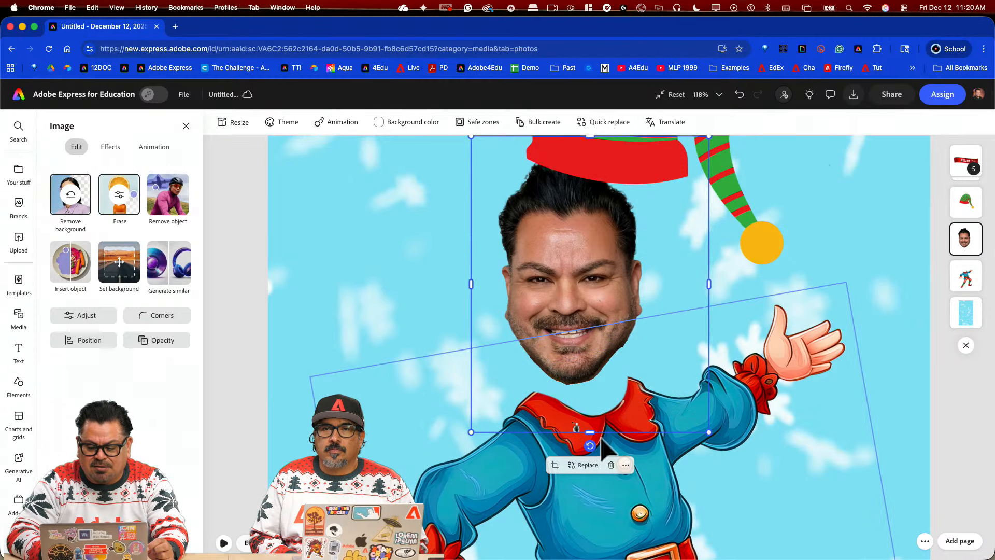
left_click_drag(589, 412, 602, 447)
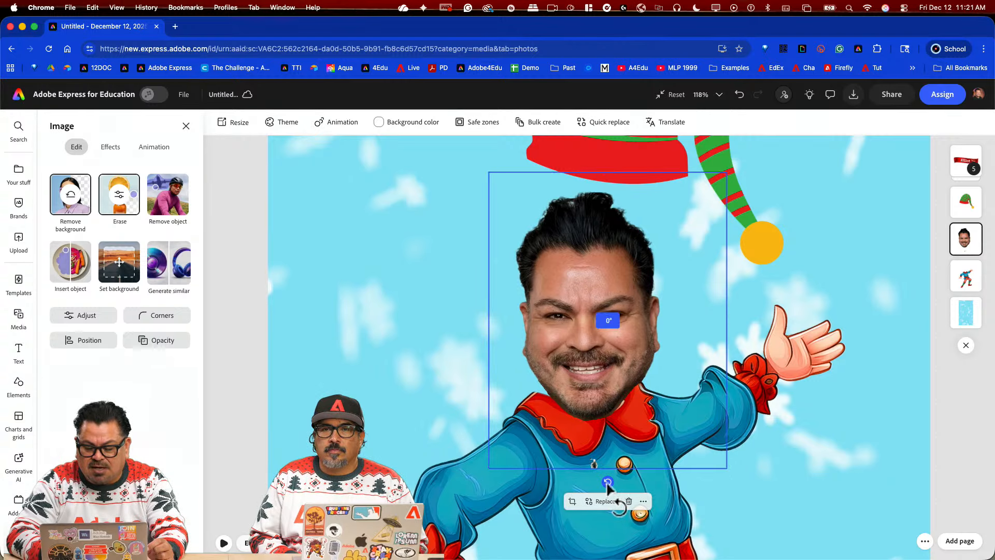
left_click_drag(608, 482, 636, 480)
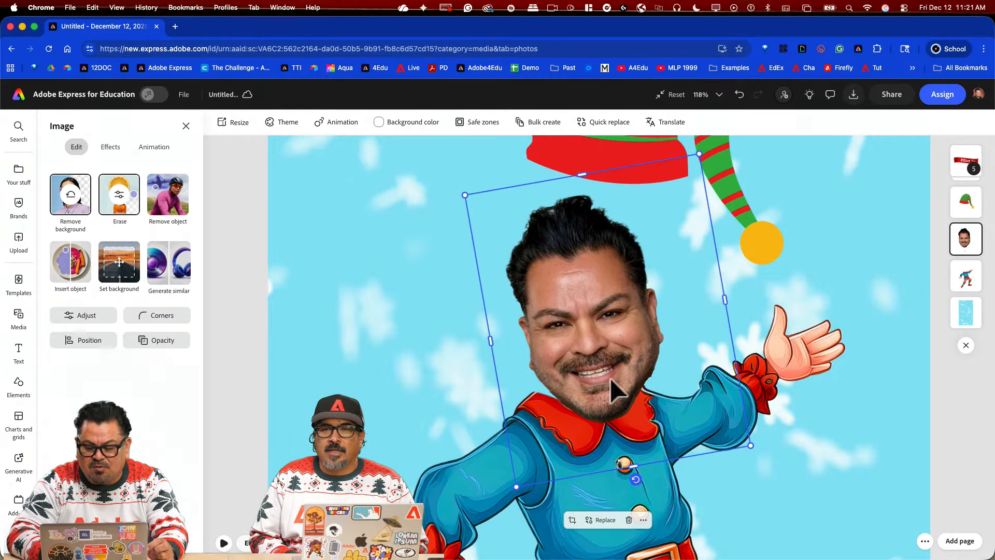
mouse_move(616, 392)
left_mouse_down()
mouse_move(600, 382)
mouse_move(600, 391)
left_mouse_up()
scroll(850, 316, "down", 2)
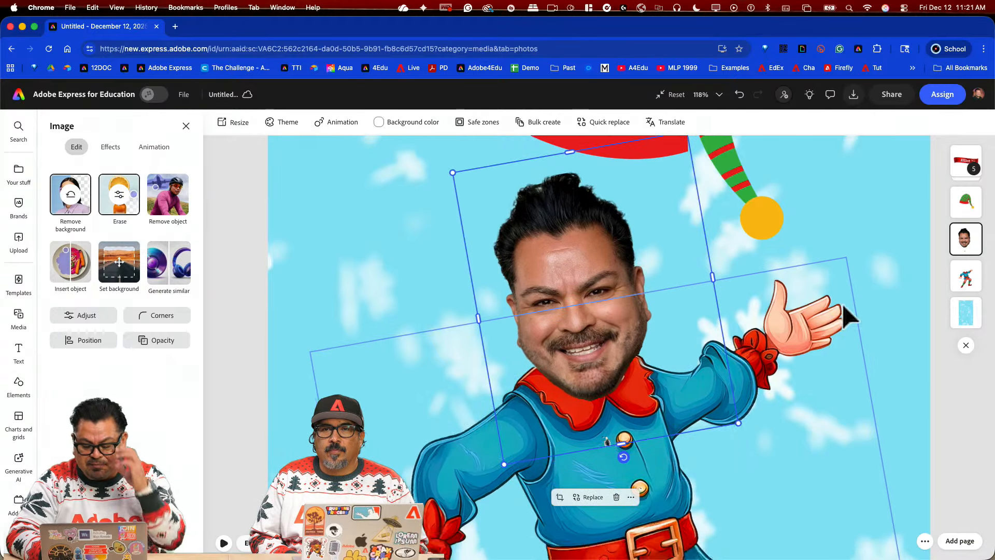
scroll(851, 316, "down", 5)
scroll(850, 316, "down", 3)
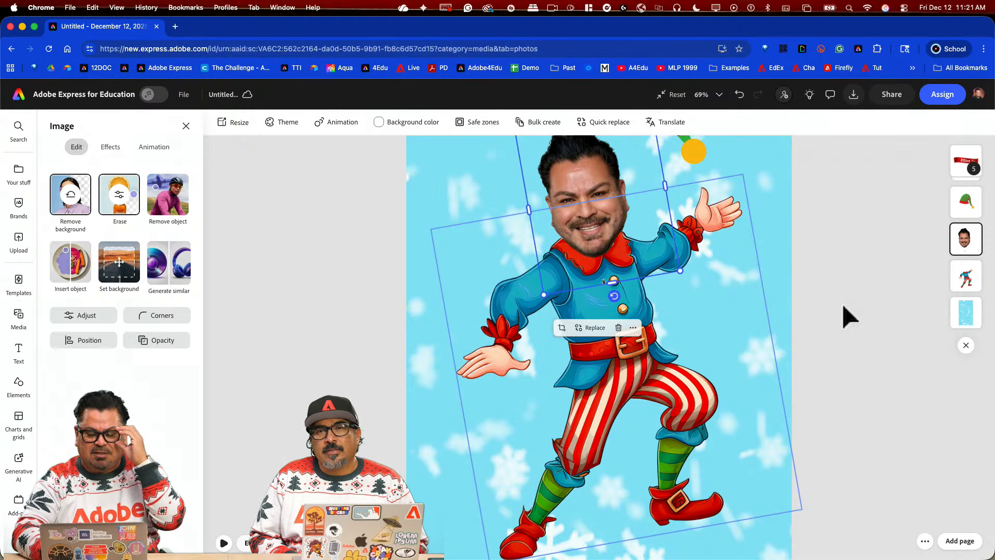
Step: Select the elf body and replace "blue" with "black" in its Generate image prompt
left_click(637, 400)
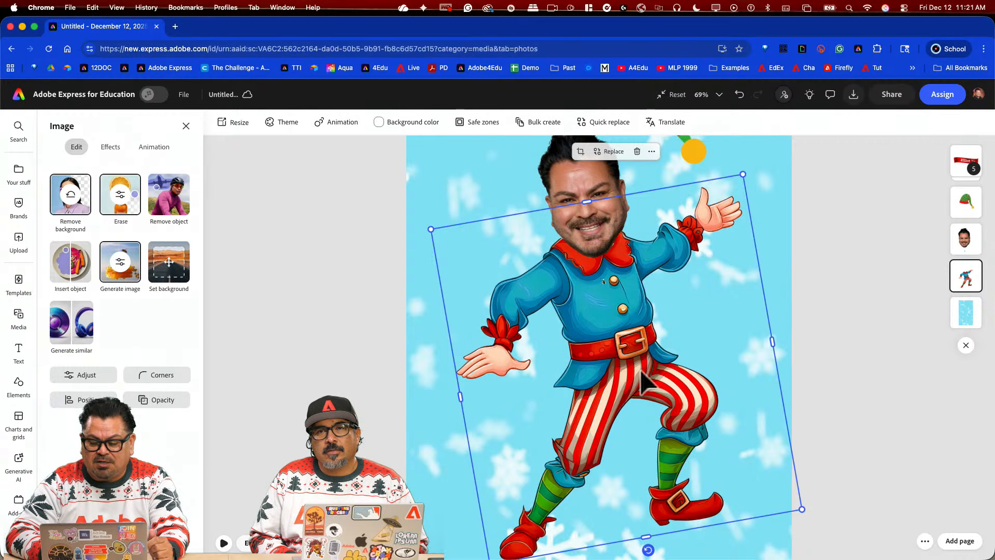
left_click(337, 322)
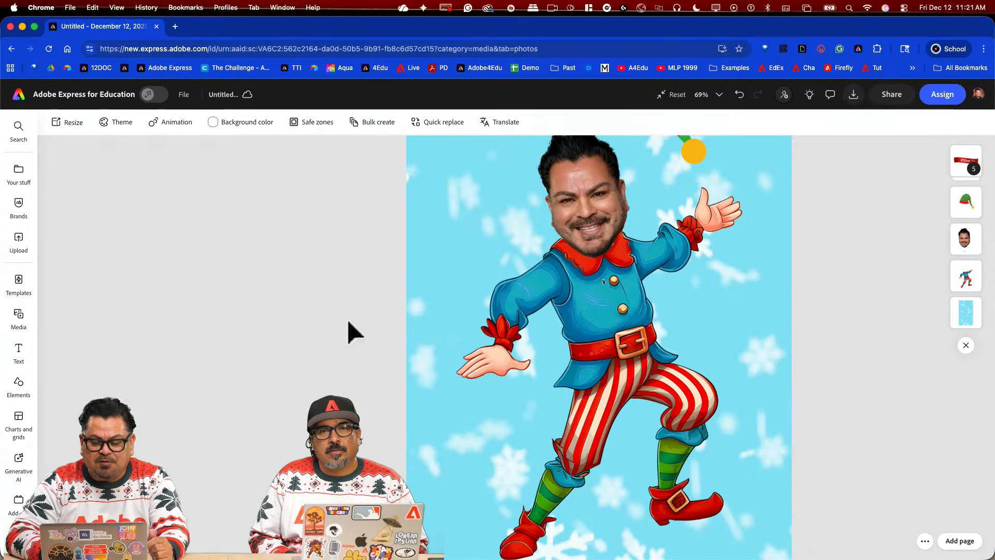
scroll(498, 417, "down", 5)
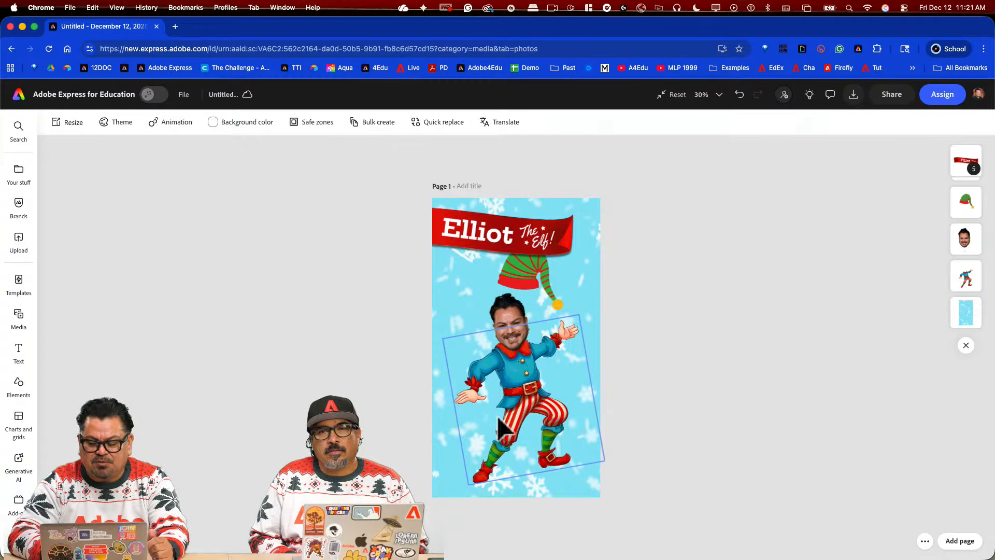
scroll(501, 428, "up", 2)
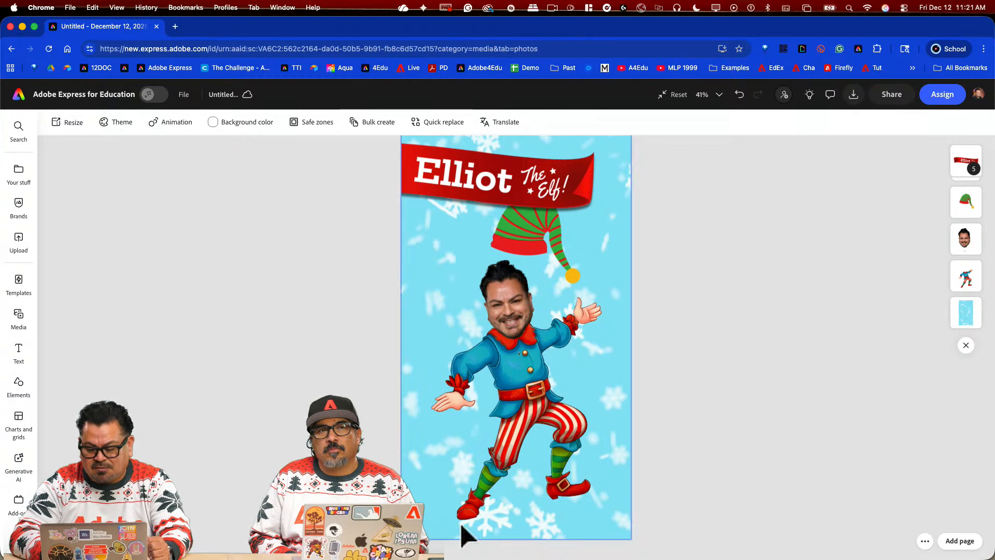
left_click(531, 374)
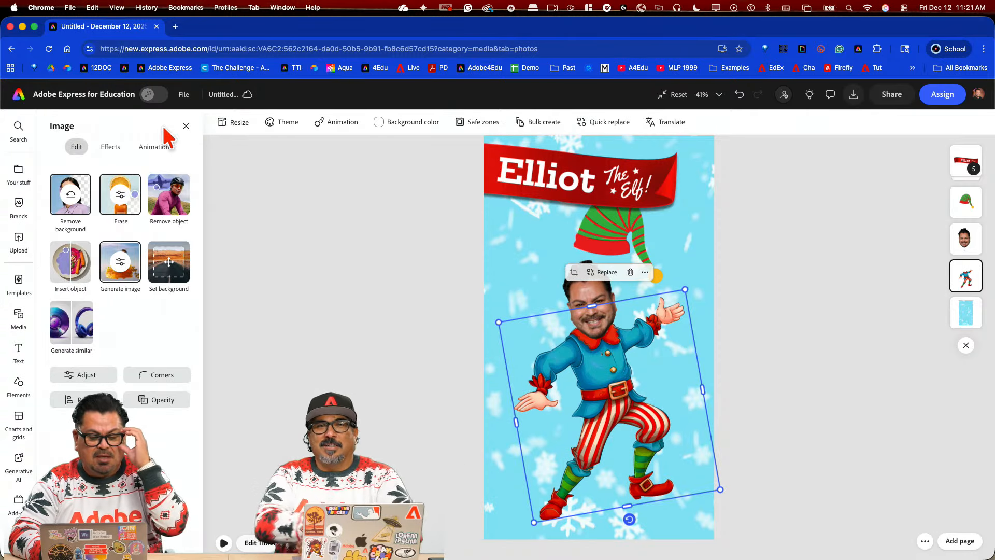
mouse_move(33, 219)
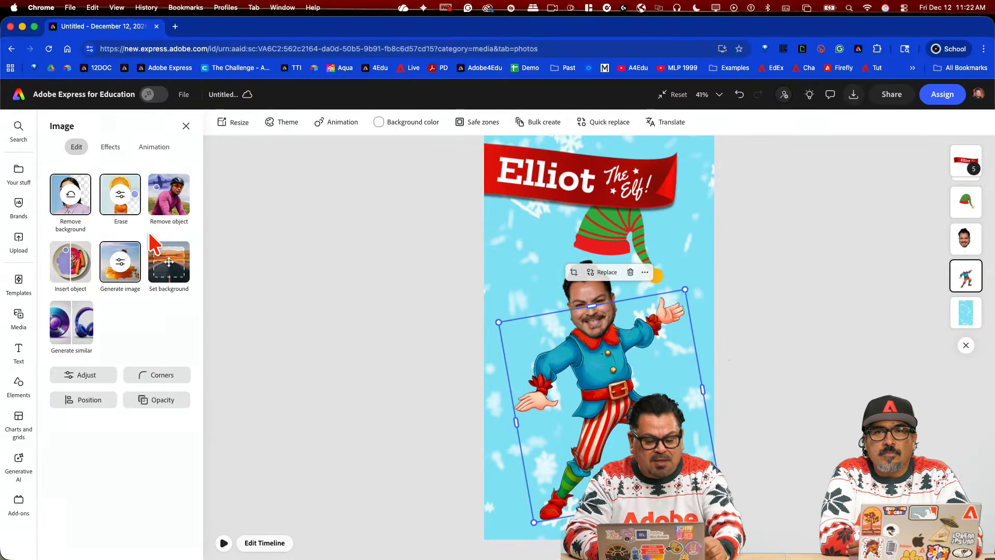
left_click(120, 267)
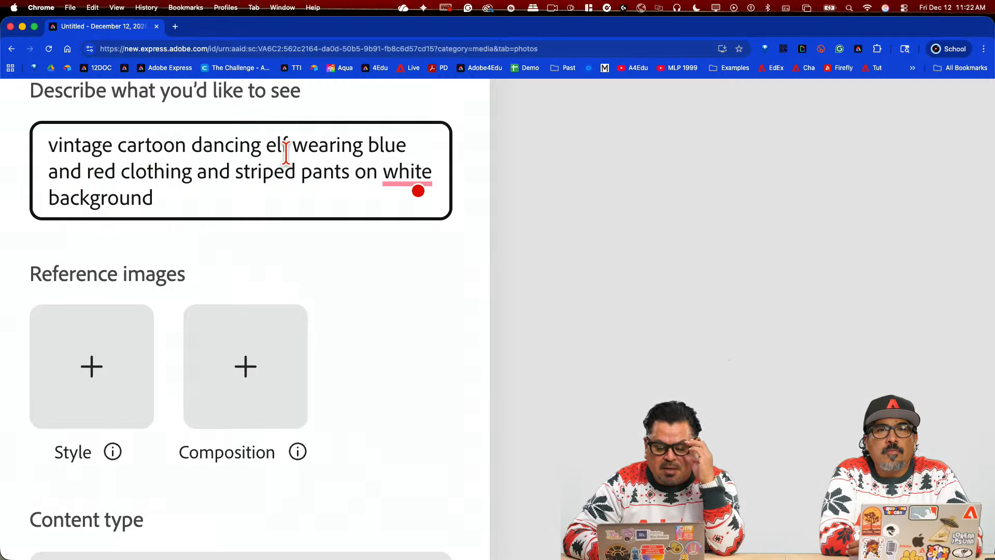
mouse_move(405, 167)
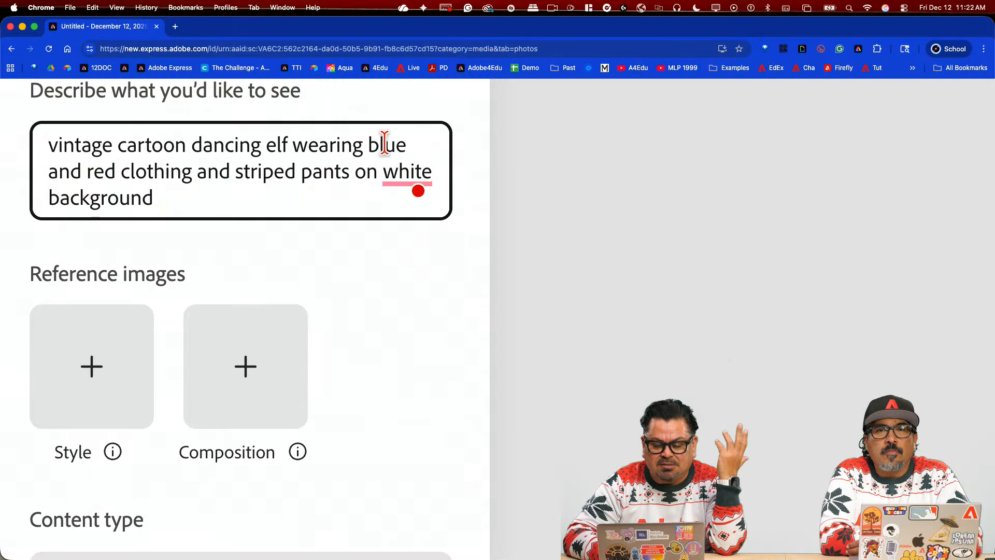
type("bla")
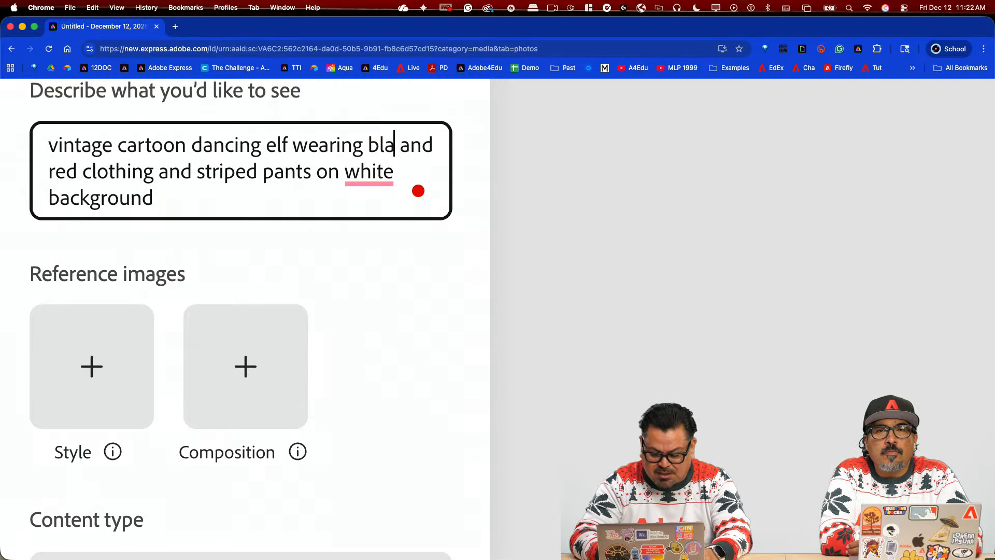
type("ck")
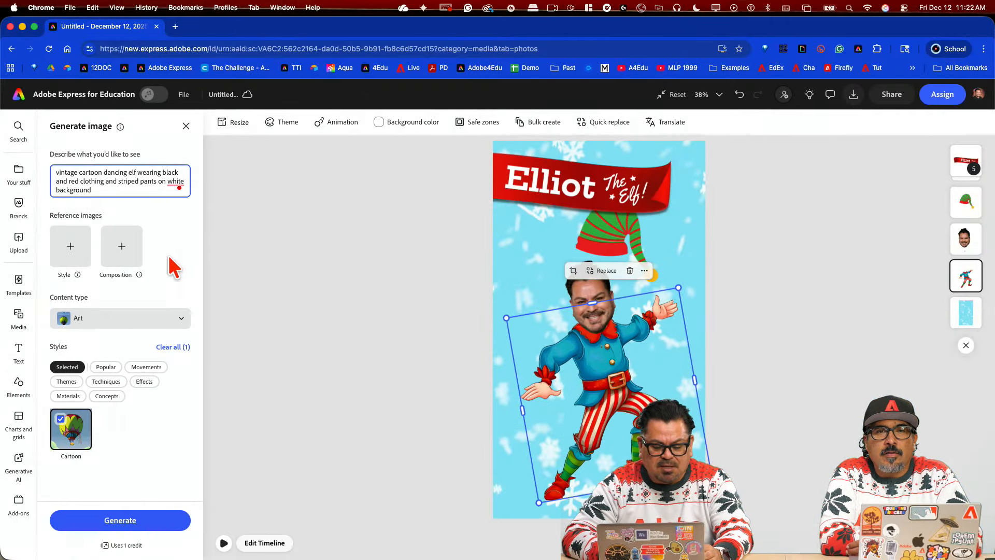
Step: Generate new elf bodies from the prompt, try the elf with striped purple pants, and apply the teal elf instead
left_click(124, 520)
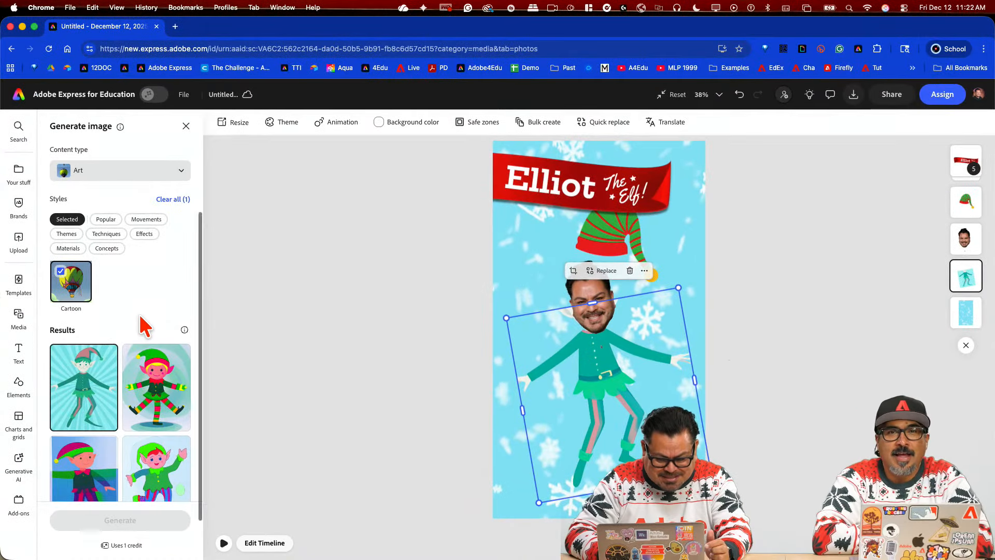
scroll(144, 322, "down", 2)
left_click(171, 453)
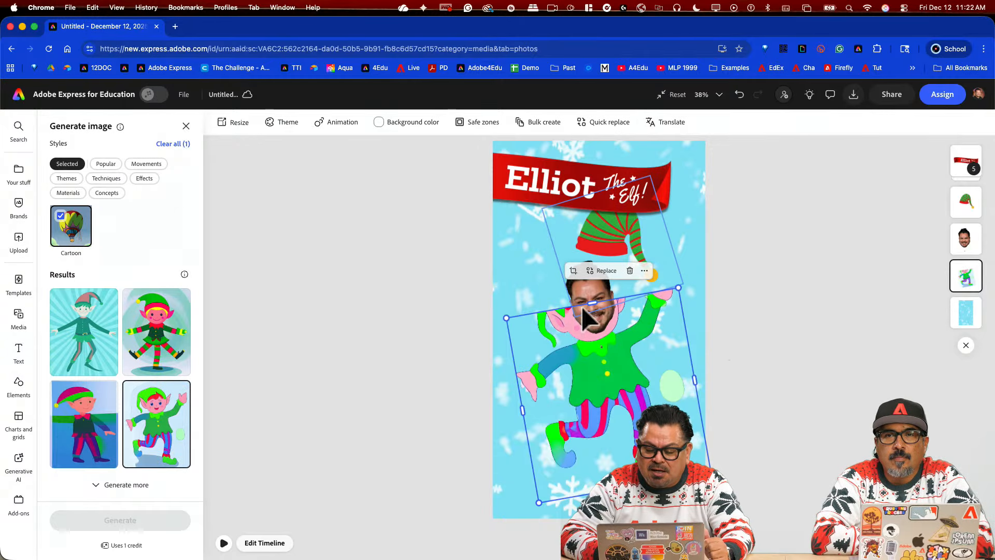
left_click(88, 337)
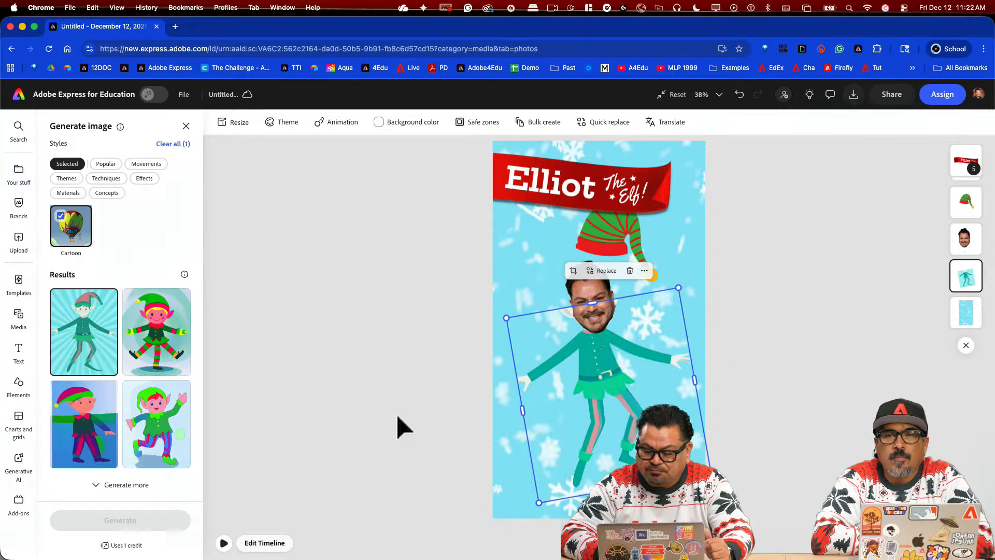
Step: Recolor the teal elf body with the Crimson duotone effect
left_click(363, 373)
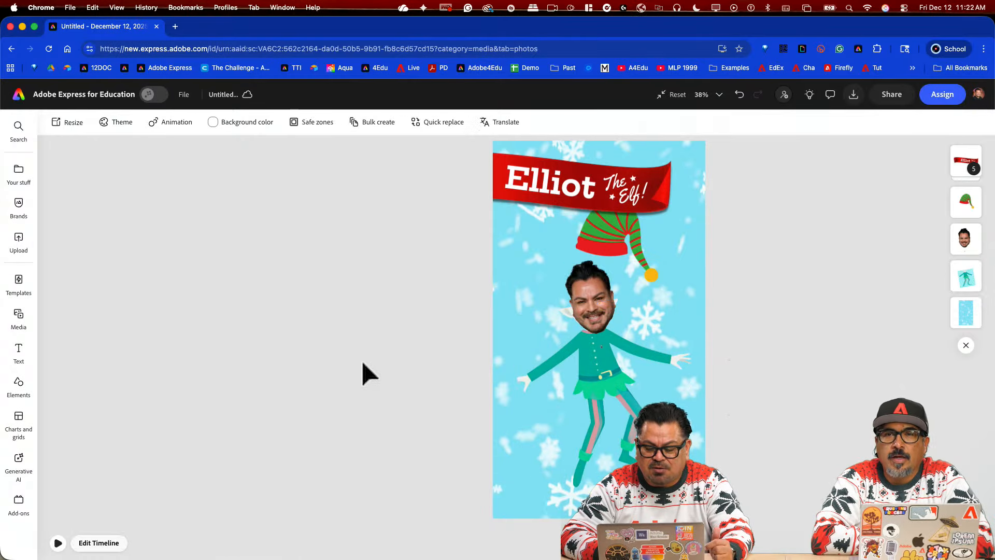
left_click(612, 384)
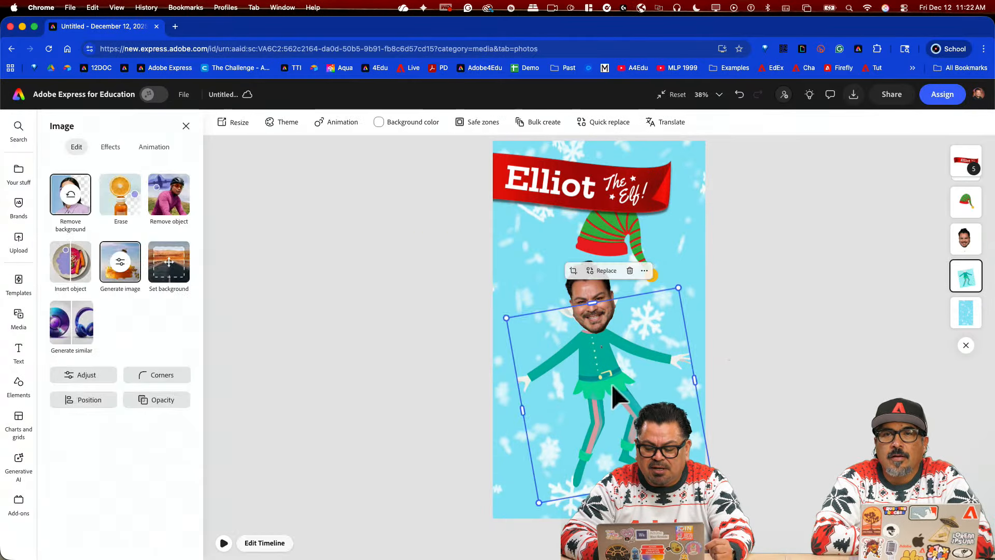
left_click(110, 150)
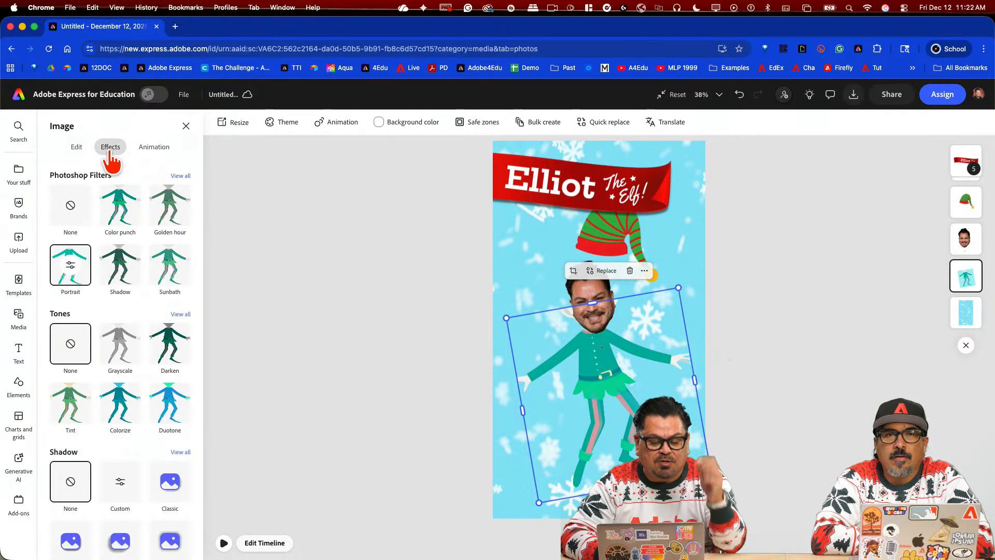
scroll(103, 381, "down", 1)
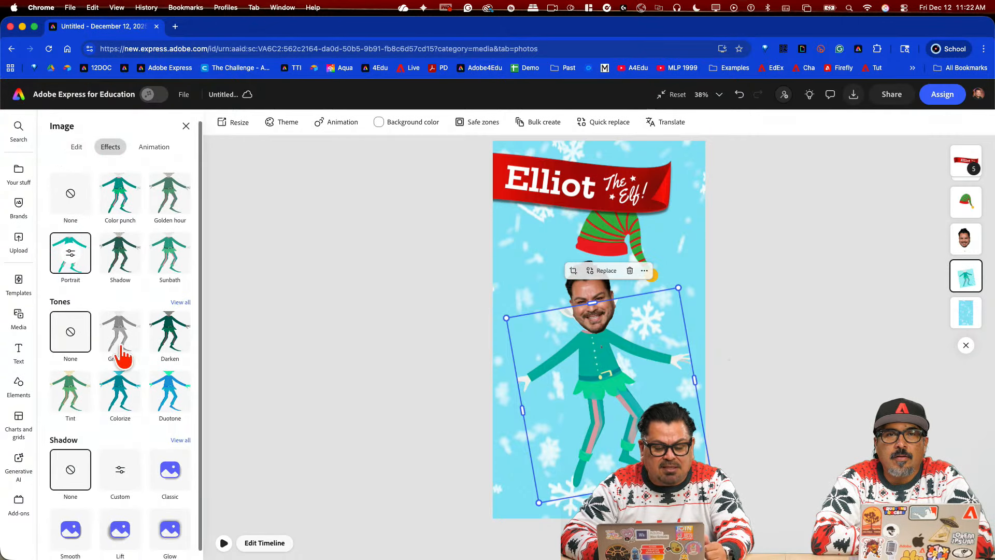
scroll(117, 332, "up", 1)
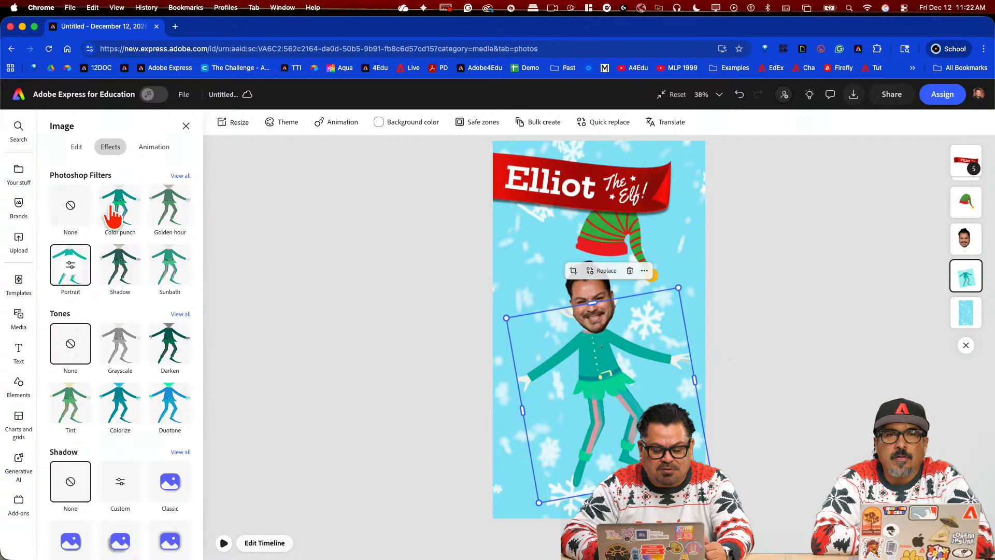
left_click(179, 315)
scroll(124, 415, "down", 2)
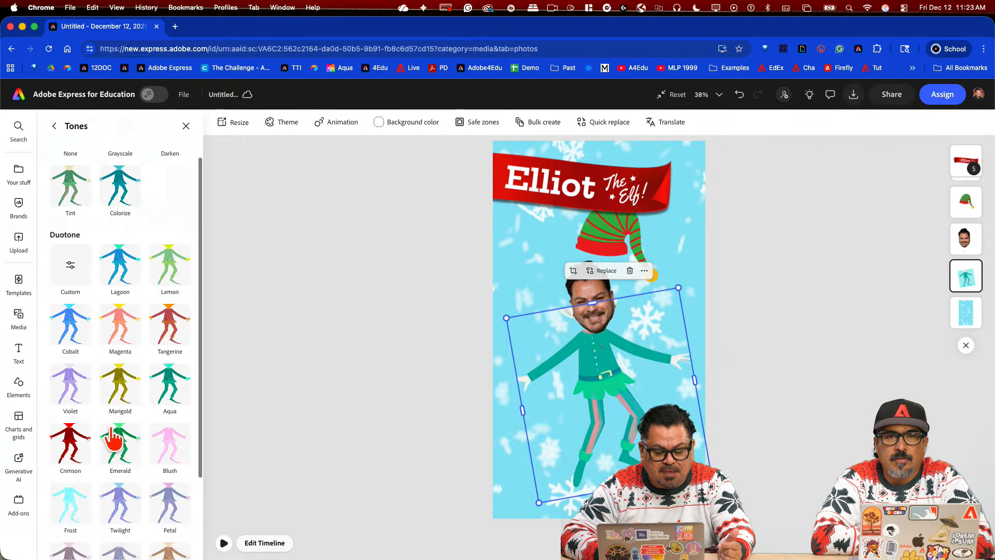
left_click(77, 446)
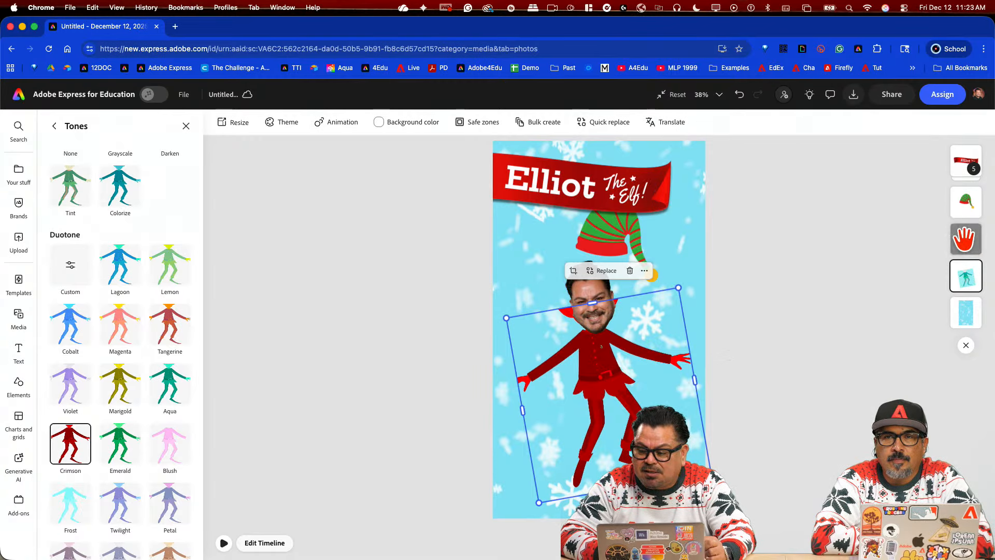
Step: Move the portrait face aside and crop the remaining red elf head off the top of the body
left_click(965, 238)
left_click(591, 310)
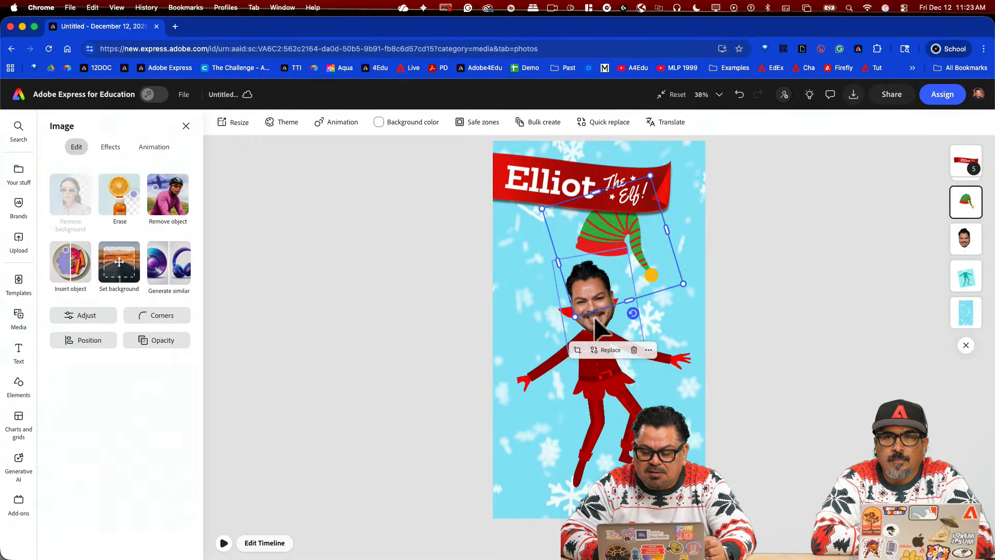
left_click(595, 324)
left_click_drag(595, 324, 546, 276)
left_click(594, 329)
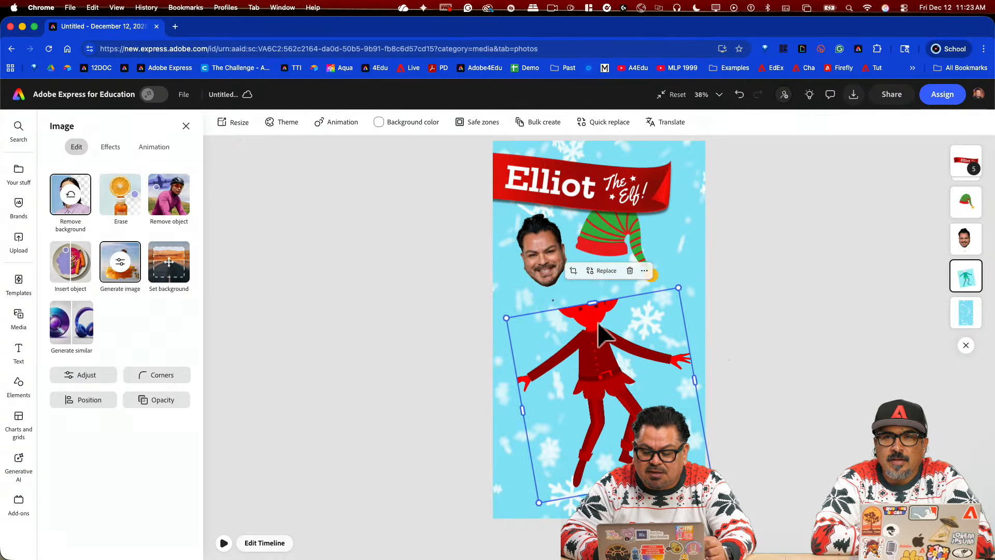
left_click_drag(593, 304, 597, 325)
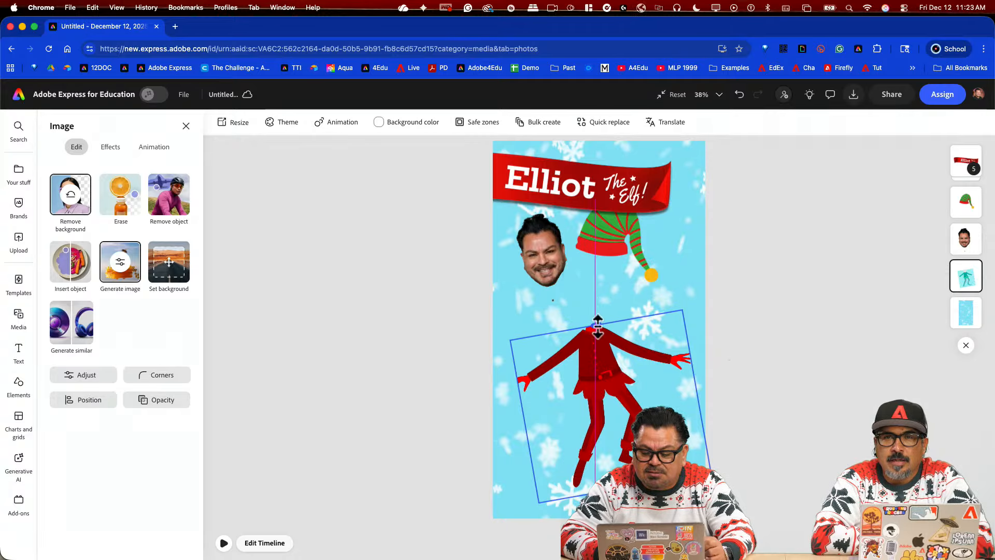
left_click(731, 311)
Step: Move the portrait face back onto the elf's neck and enlarge it slightly
left_click(557, 262)
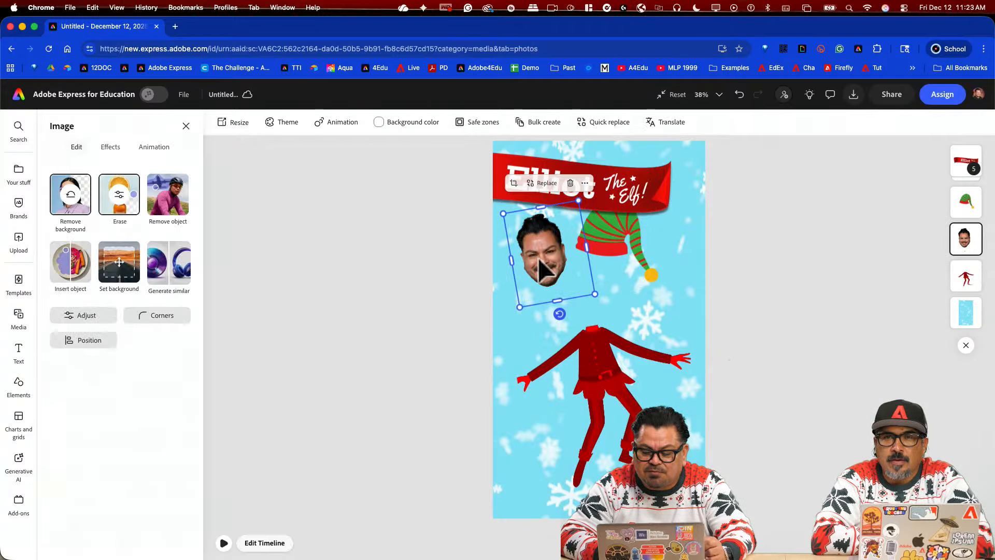
left_click_drag(558, 262, 584, 313)
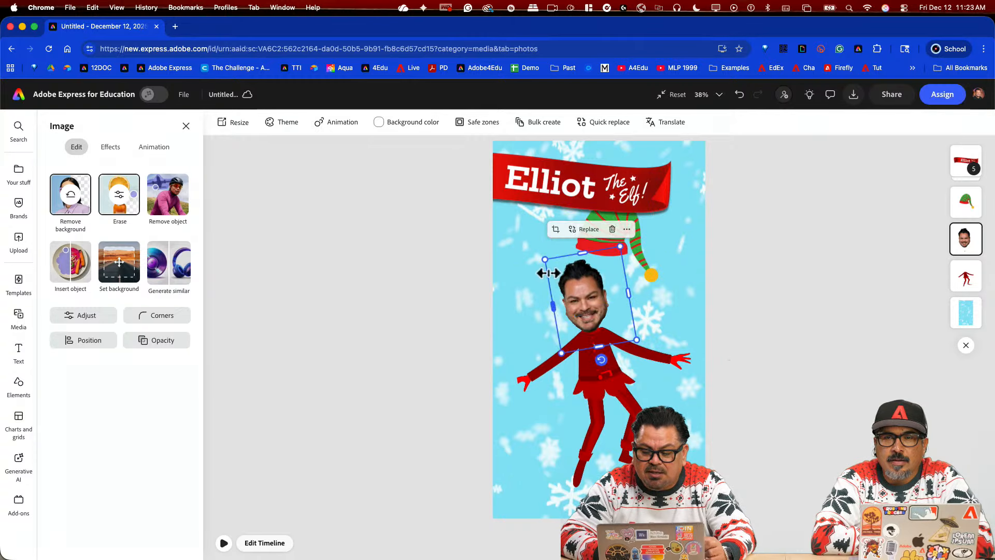
left_click_drag(545, 262, 528, 247)
left_click_drag(569, 311, 591, 332)
Step: Move the striped elf hat onto the portrait's head, enlarge it, and rotate it to fit over the hair
left_click(622, 225)
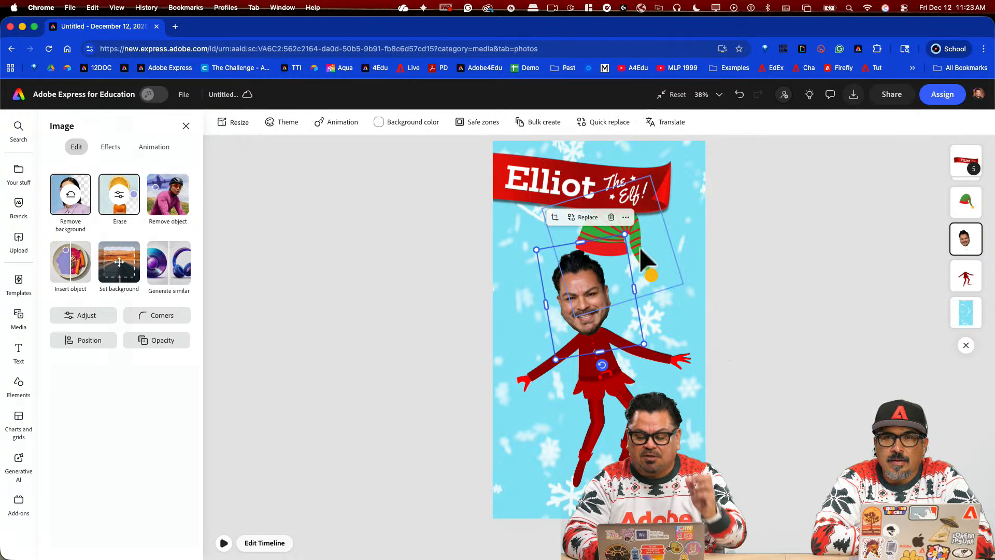
left_click_drag(643, 254, 618, 275)
left_click_drag(655, 307, 679, 305)
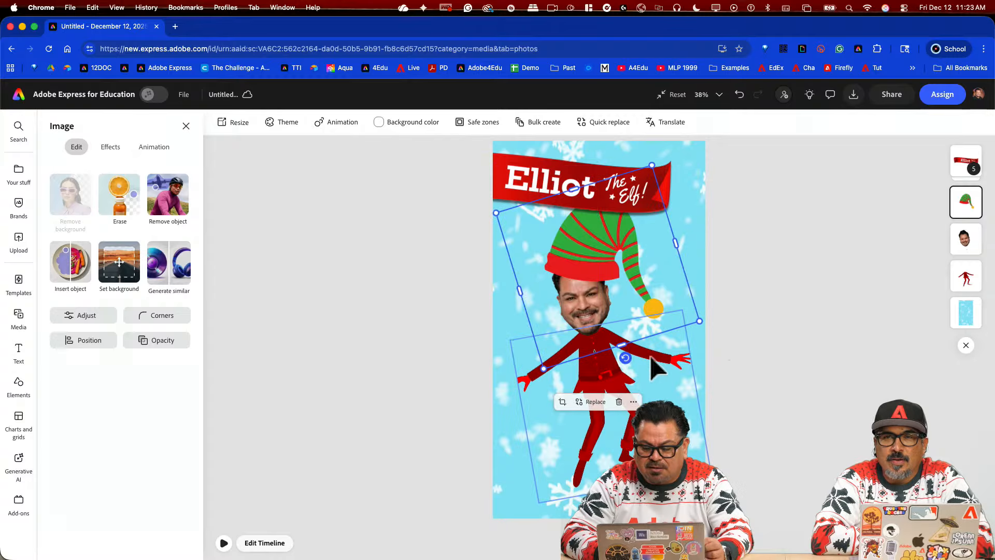
left_click_drag(635, 377, 647, 350)
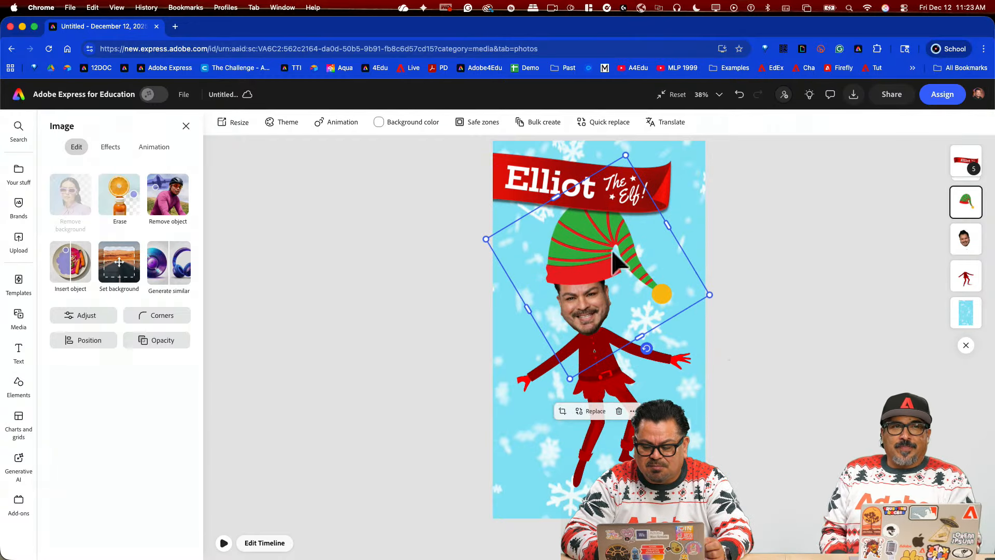
left_click_drag(611, 262, 589, 262)
Step: Try the Crimson duotone on the hat, apply Cobalt instead, and center the hat over the face
left_click(126, 151)
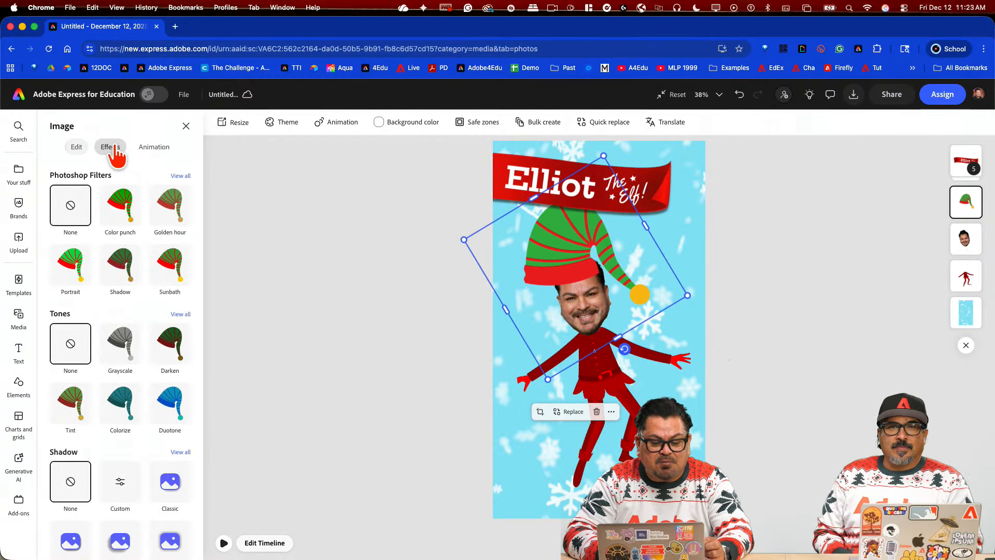
left_click(184, 315)
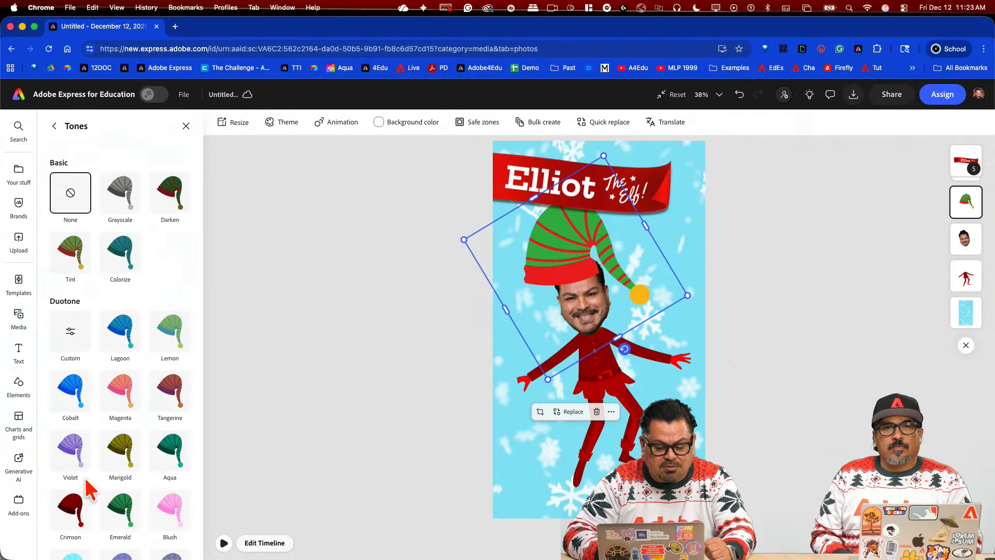
left_click(80, 511)
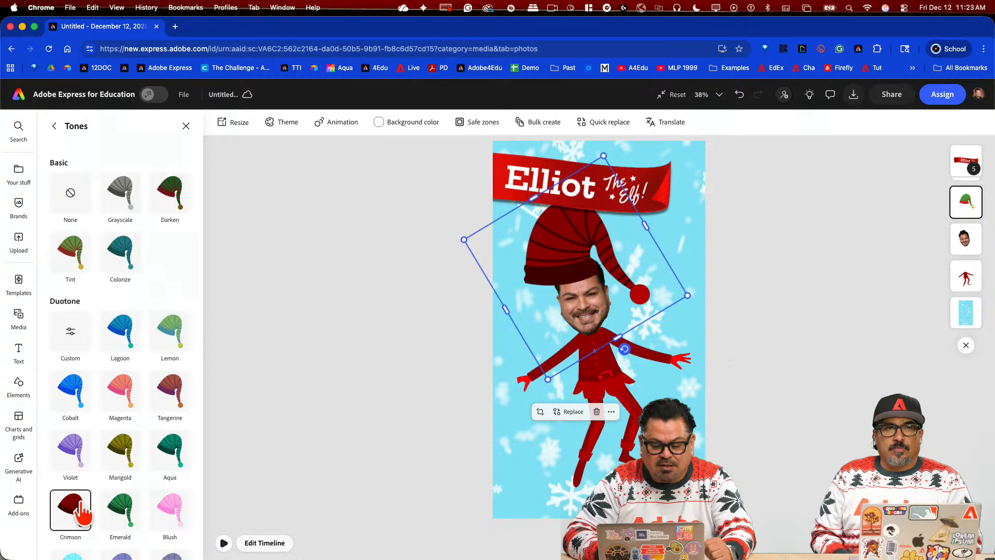
left_click(80, 402)
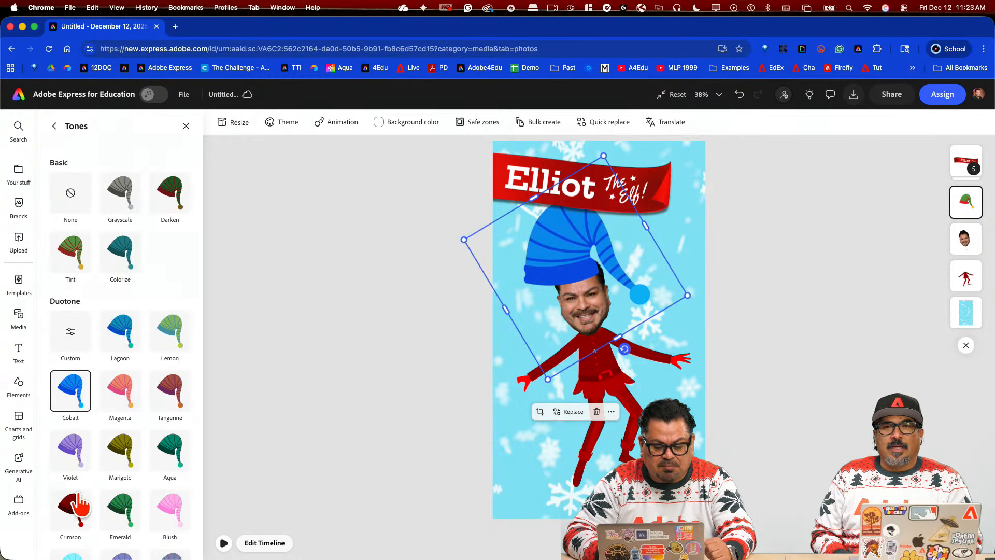
left_click_drag(559, 259, 573, 256)
Step: Replace the first name on the red banner with the portrait subject's, shrink it to size 98, and play the design
left_click(528, 184)
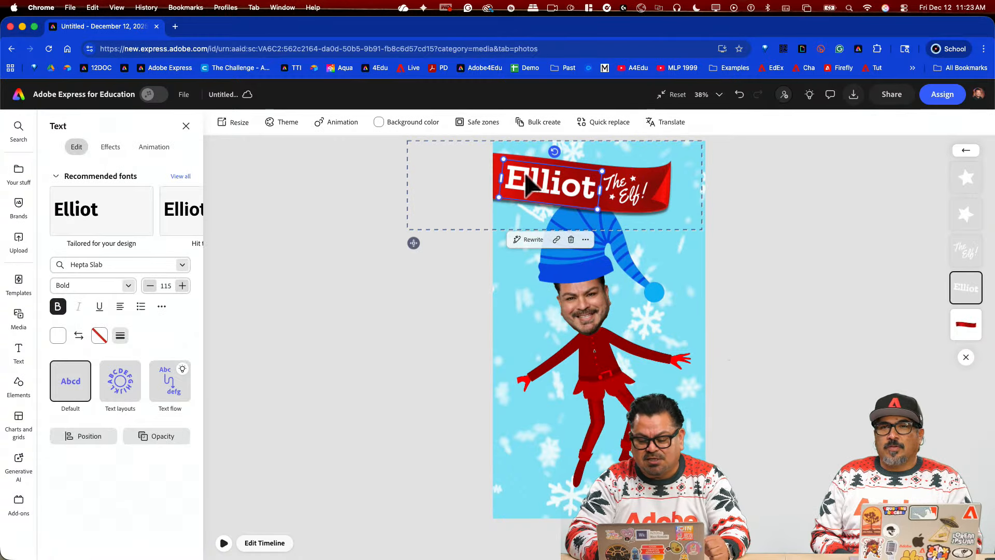
double_click(528, 184)
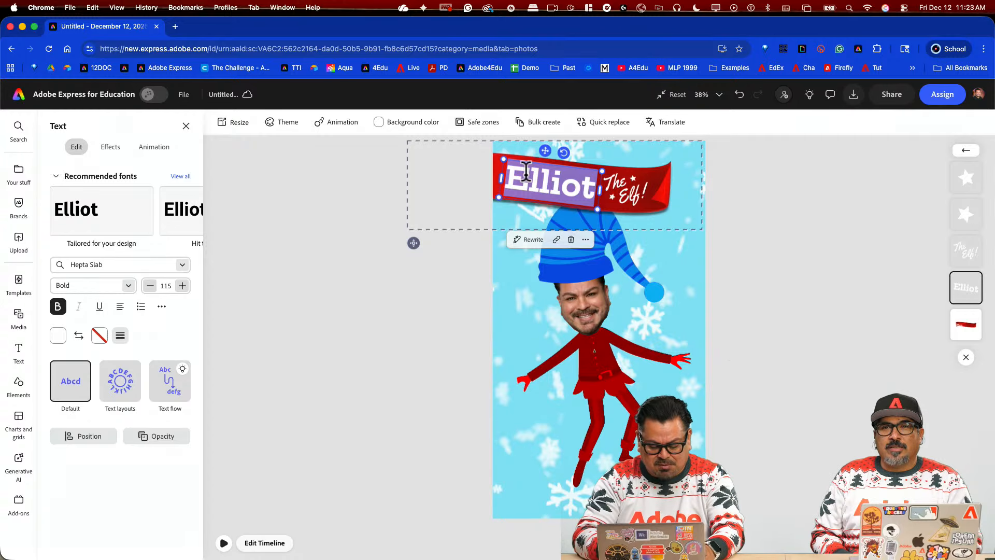
type("Martin")
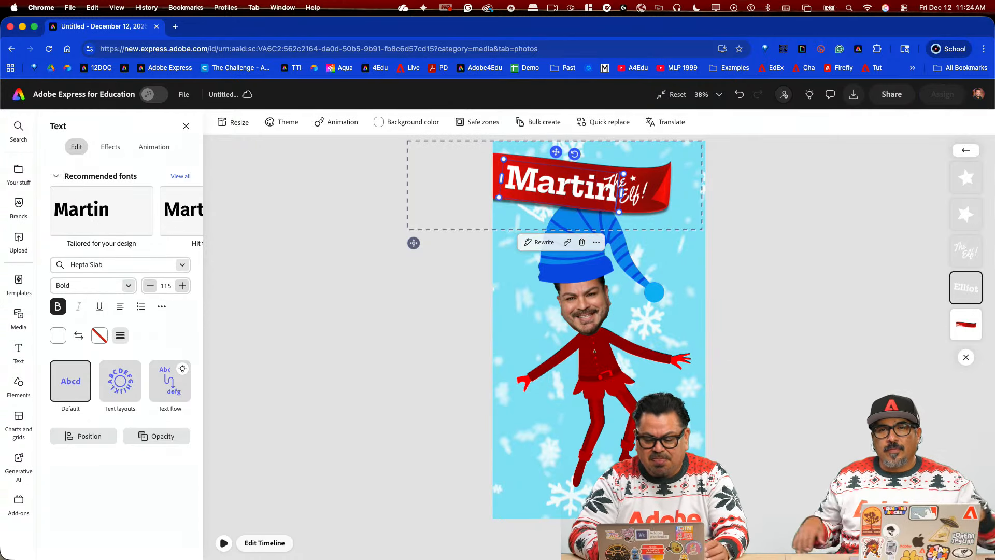
left_click(562, 263)
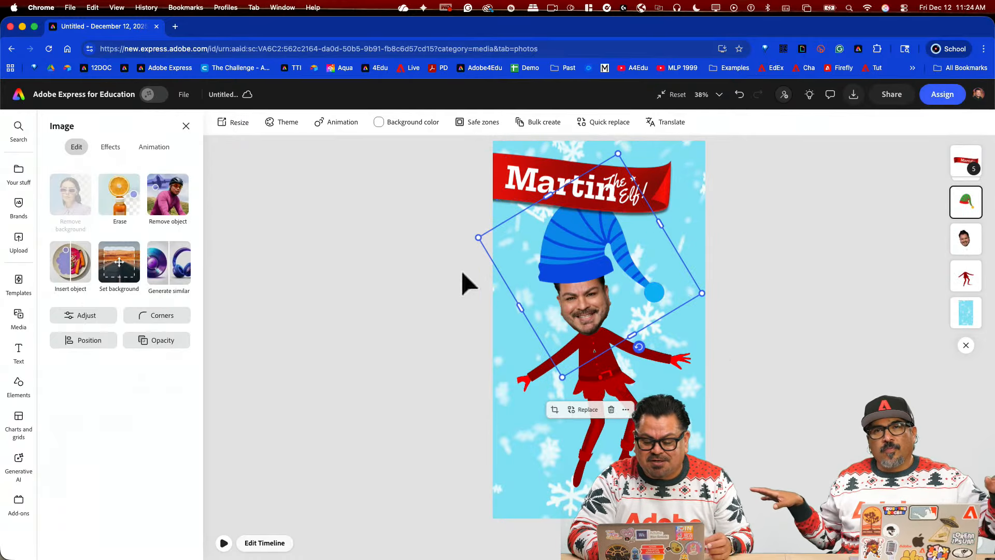
left_click(463, 274)
left_click(536, 190)
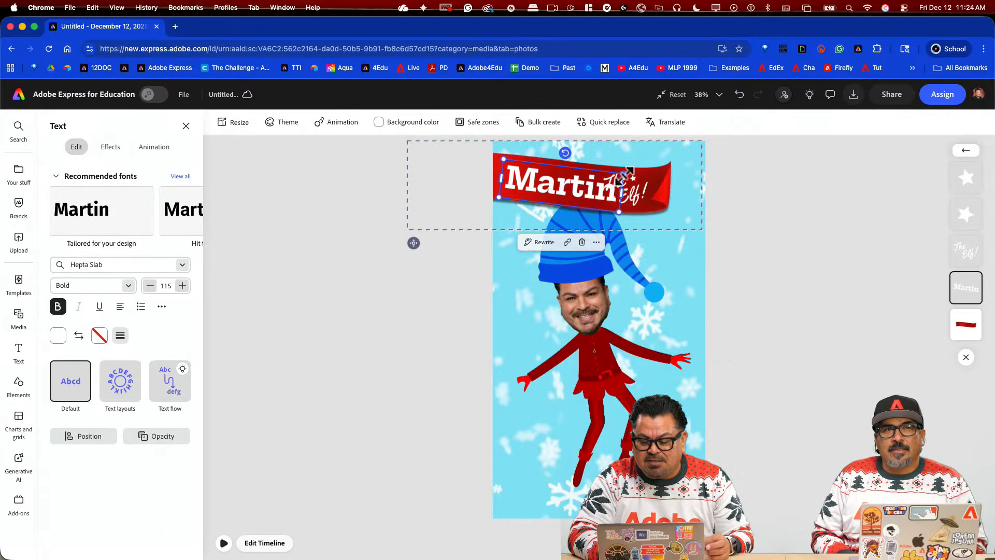
left_click_drag(629, 171, 611, 172)
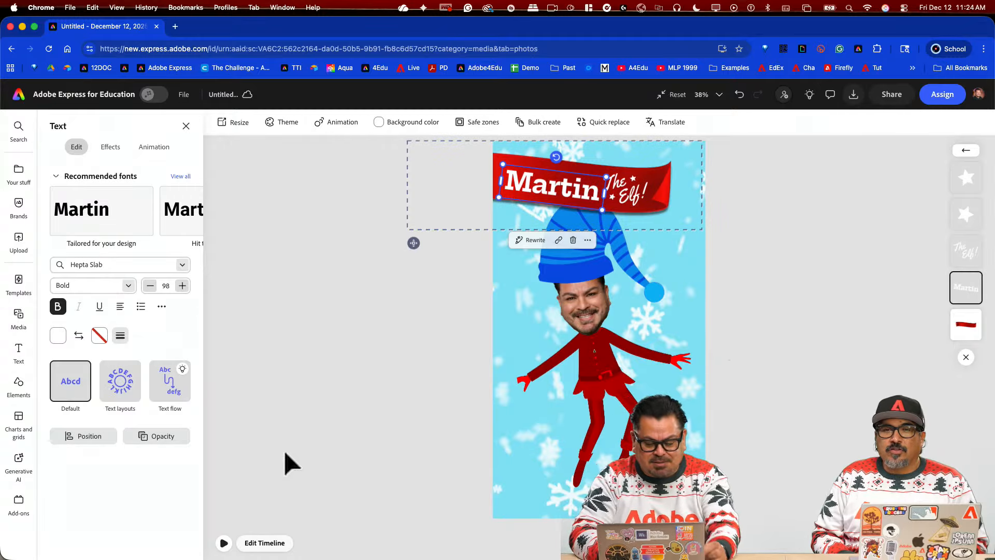
left_click(225, 544)
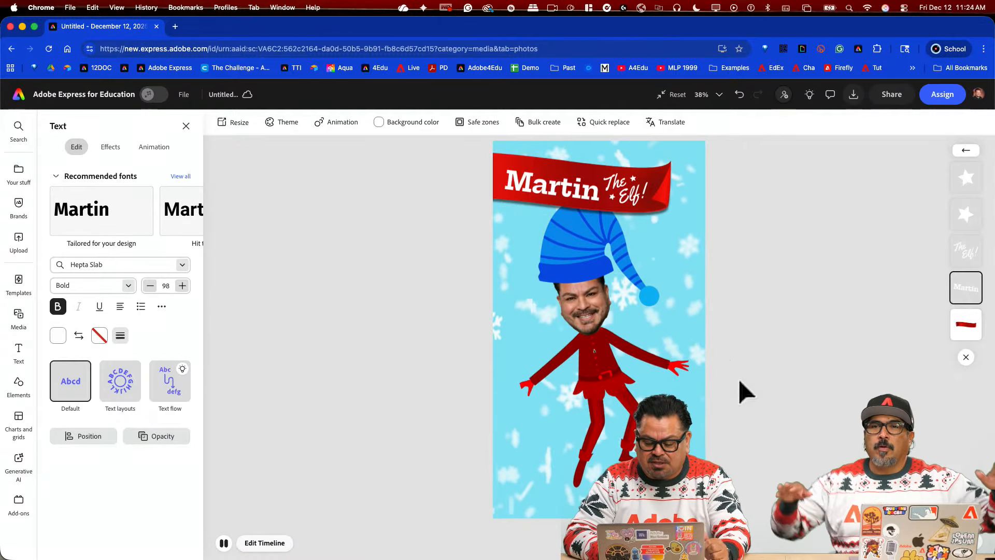
Step: Try different pin areas for the elf body's Wobble animation, pin it at the top, and set Spring to 19
left_click(617, 391)
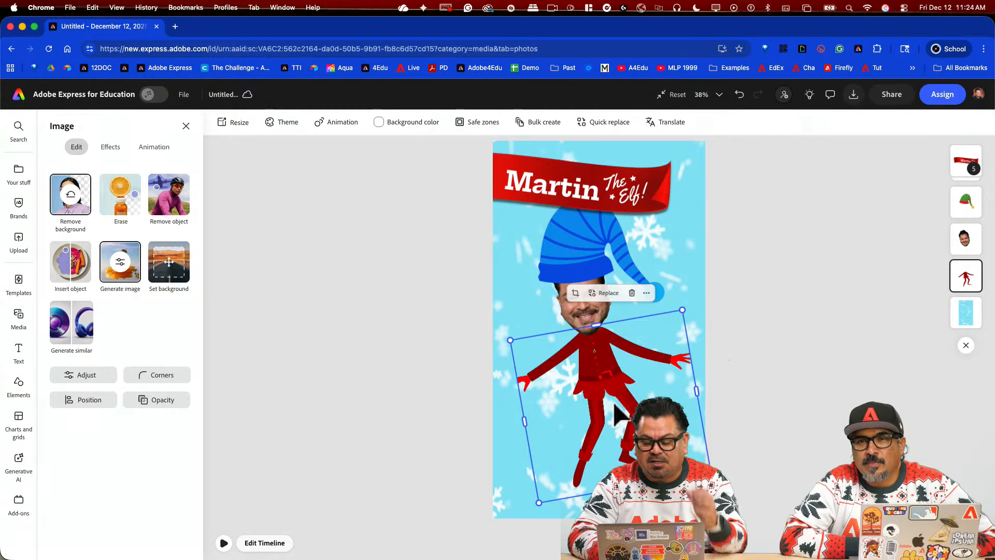
left_click(154, 148)
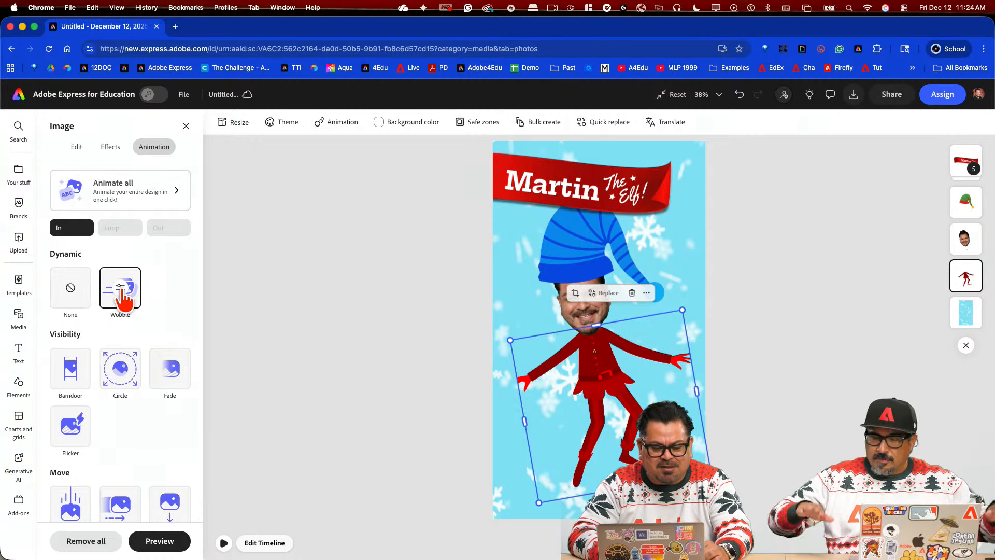
left_click(121, 288)
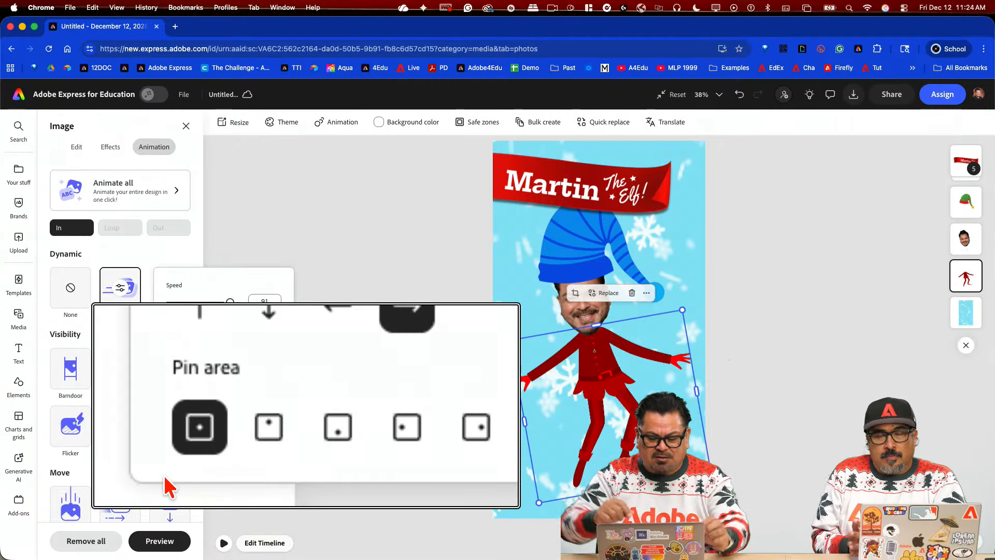
left_click(269, 426)
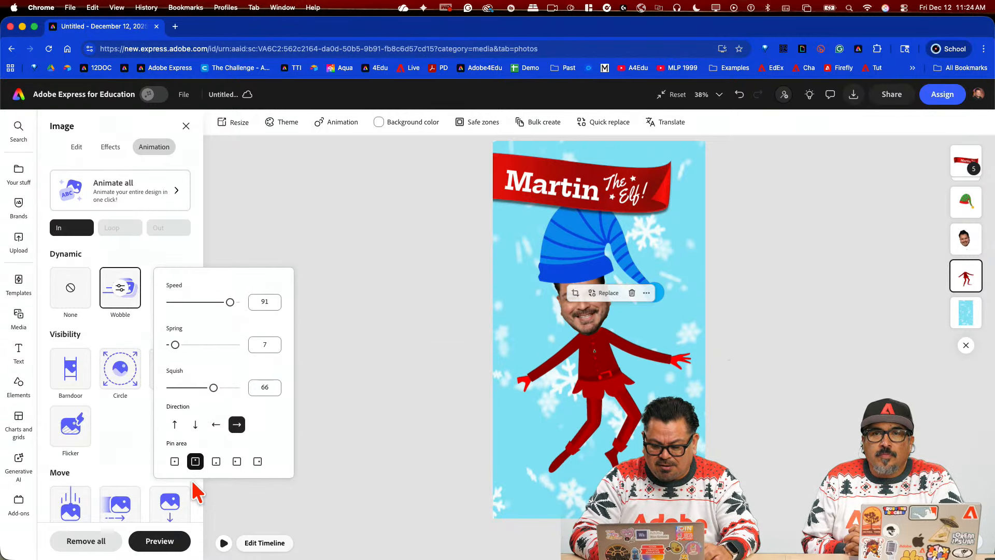
left_click(175, 461)
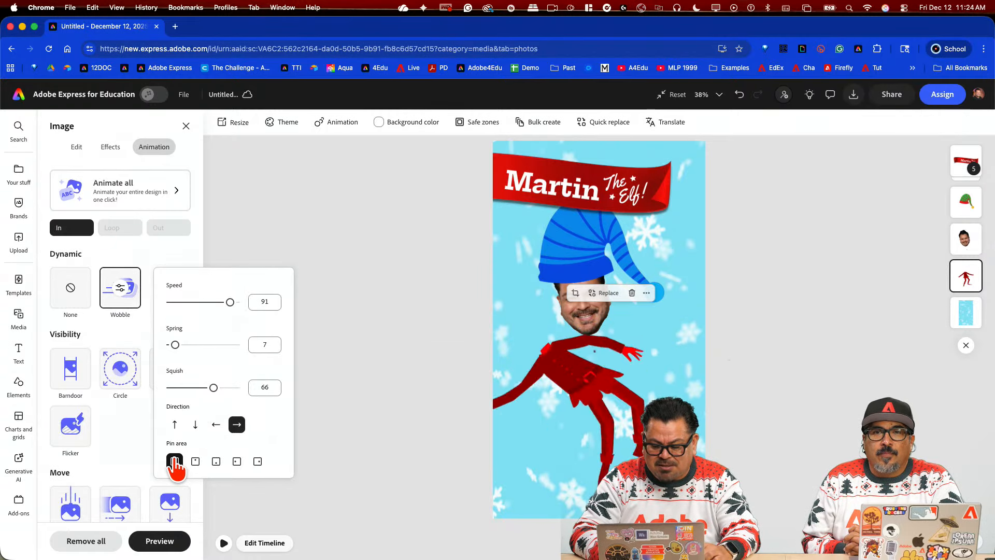
left_click(258, 461)
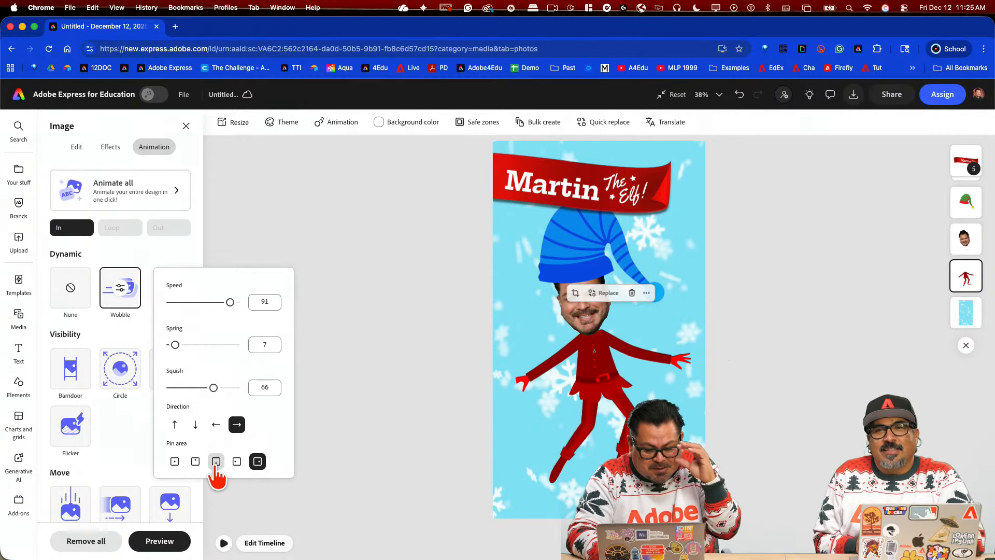
left_click(195, 461)
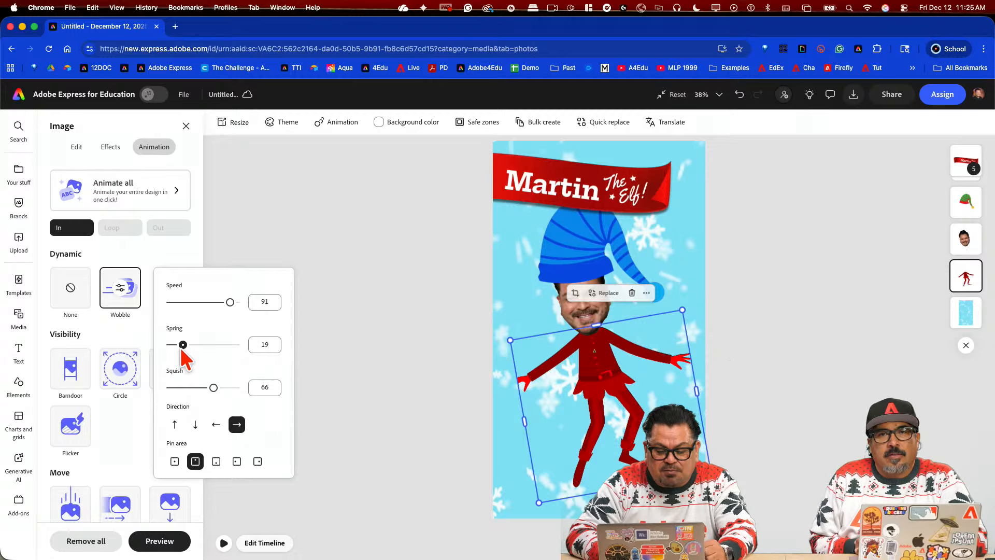
left_click_drag(182, 348, 181, 348)
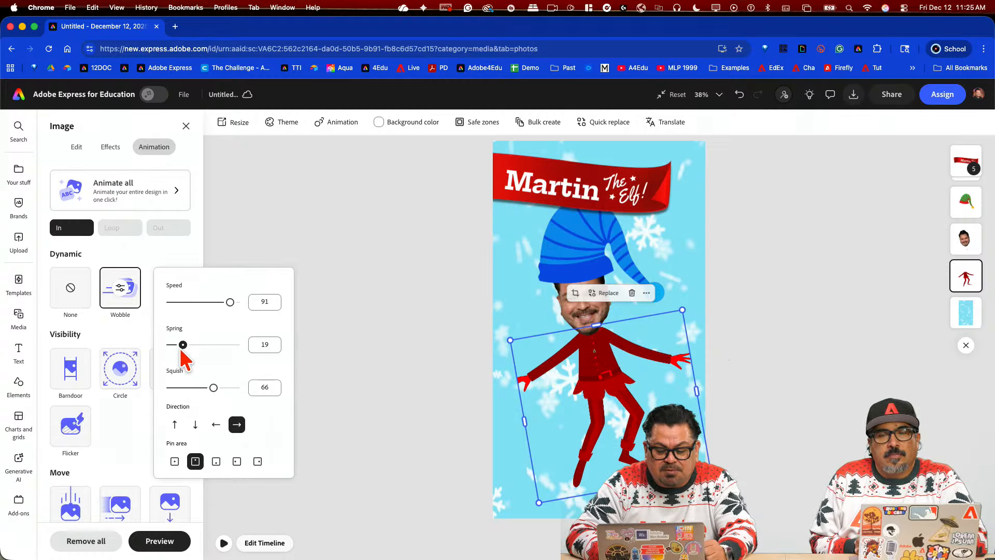
Step: Set the Spring of the blue elf hat's Wobble animation to 19
left_click(565, 248)
left_click(565, 248)
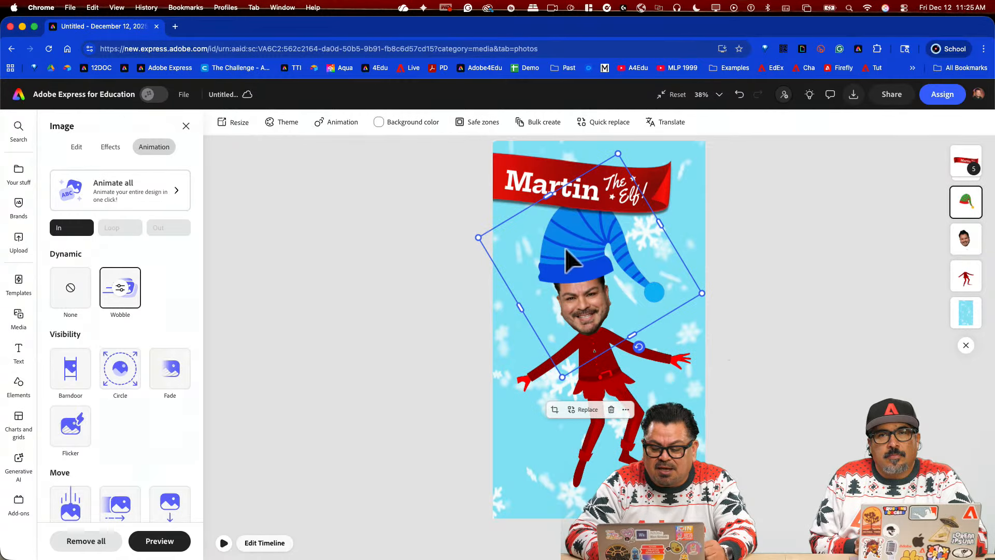
left_click(126, 290)
mouse_move(178, 358)
left_mouse_down()
mouse_move(196, 344)
mouse_move(183, 350)
left_mouse_up()
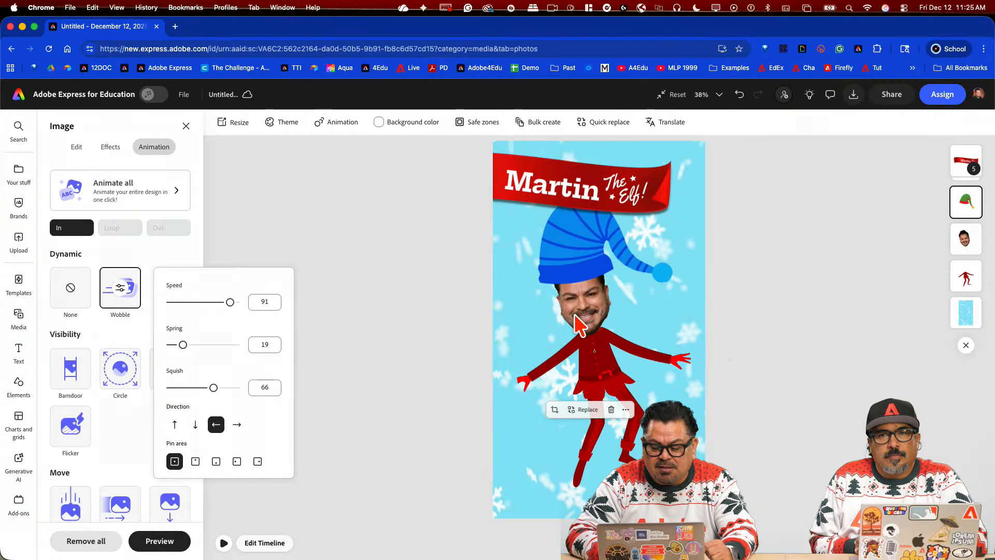
Step: Set the Spring of the cut-out face's Wobble animation to 20, then play and pause the design
left_click(591, 321)
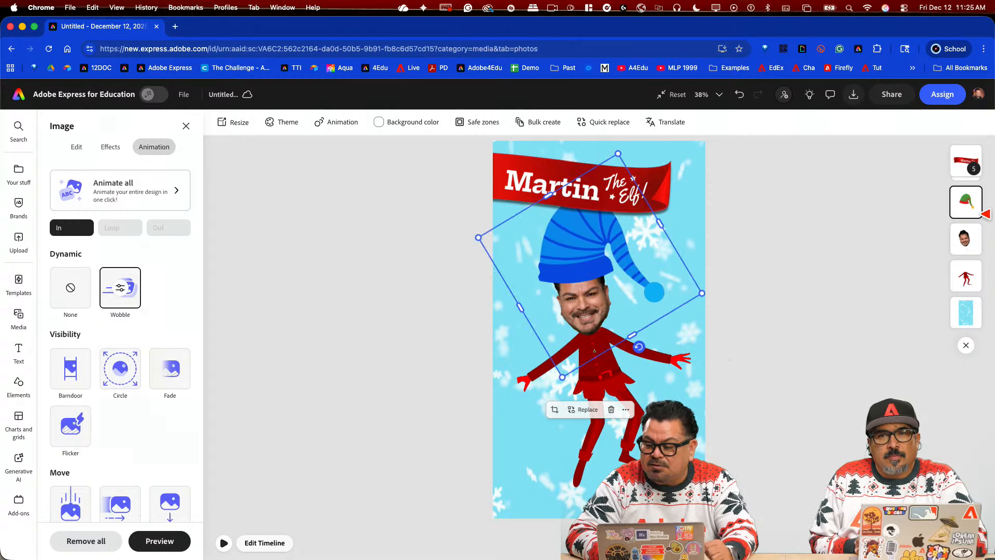
left_click(966, 239)
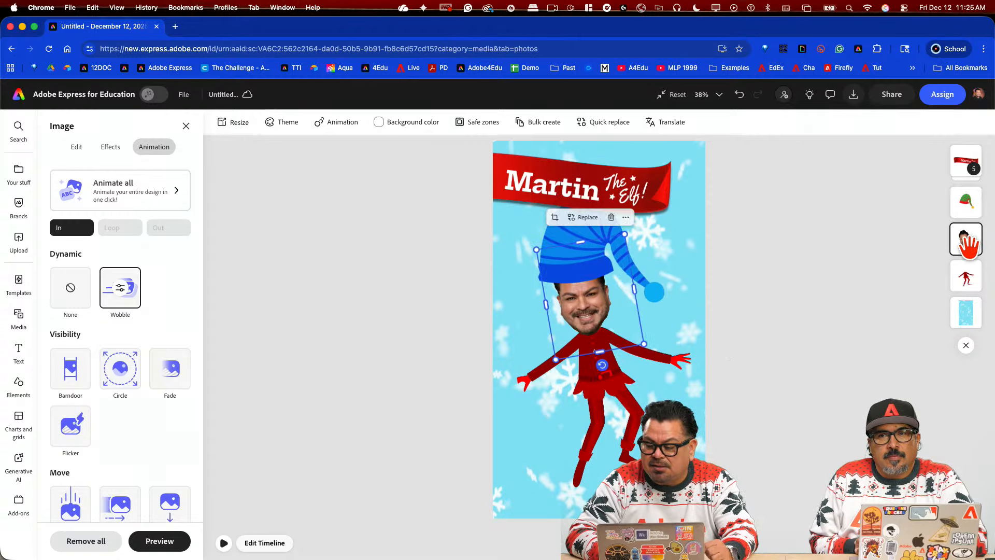
left_click(120, 290)
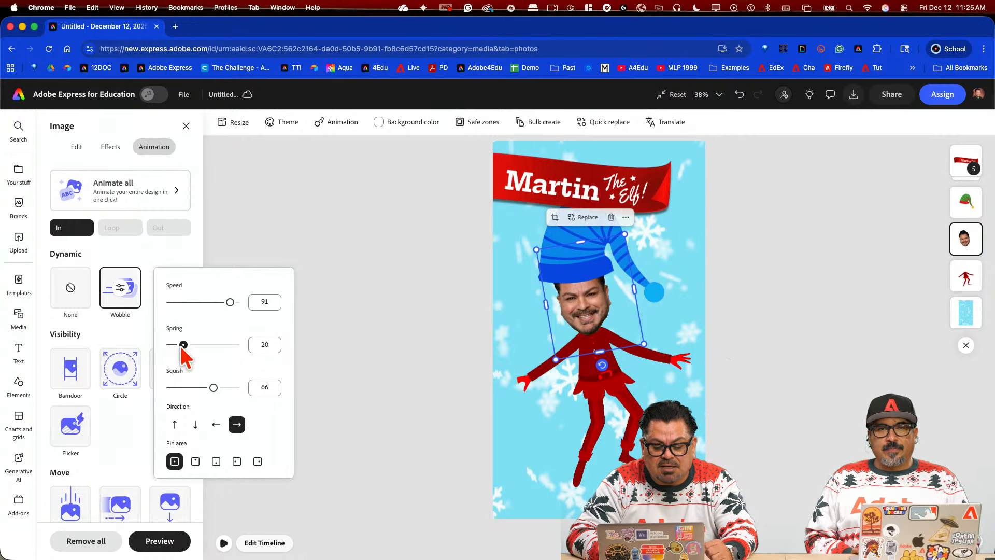
left_click(362, 298)
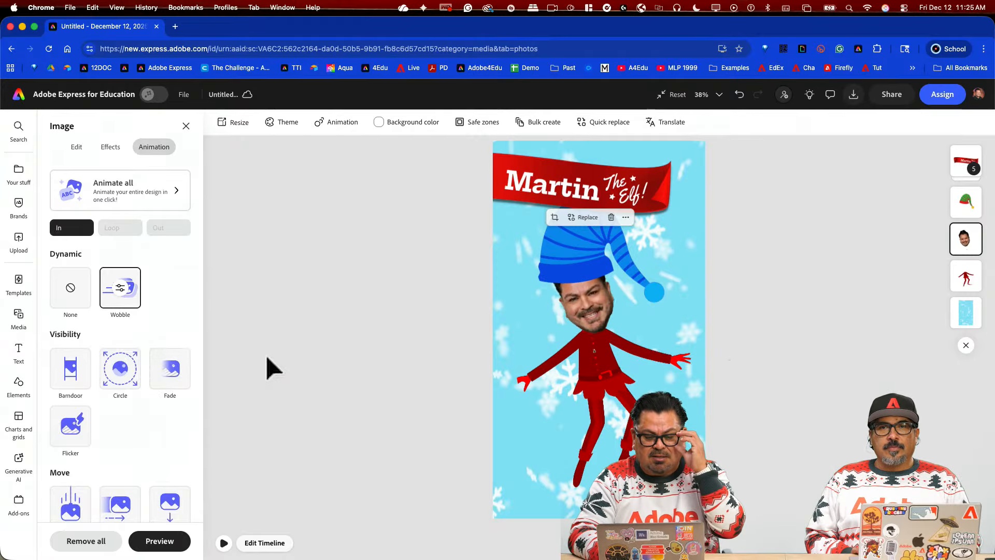
left_click(224, 543)
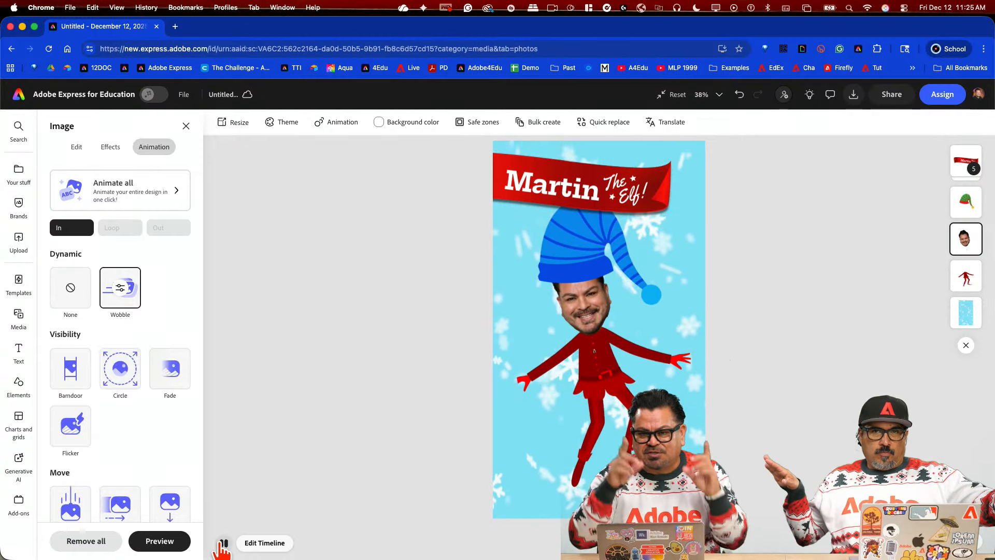
left_click(223, 544)
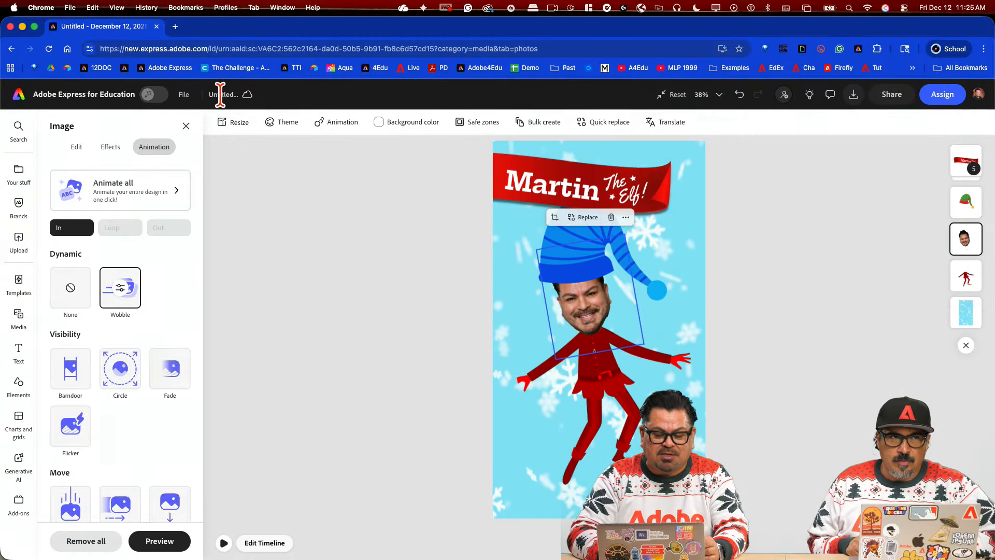
Step: Rename the file as "Elf", followed by the portrait subject's first name and 2025
left_click(220, 94)
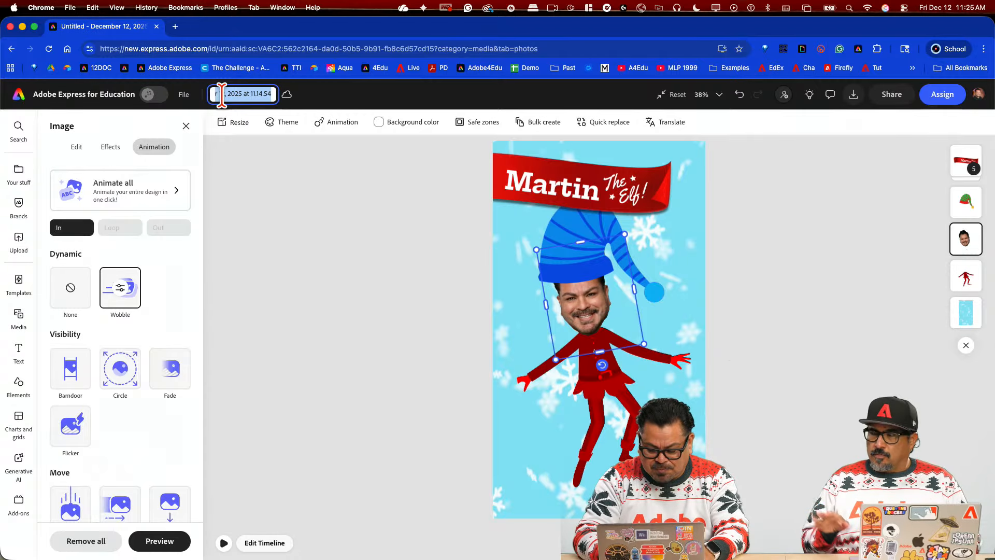
type("Elf Martin 2025")
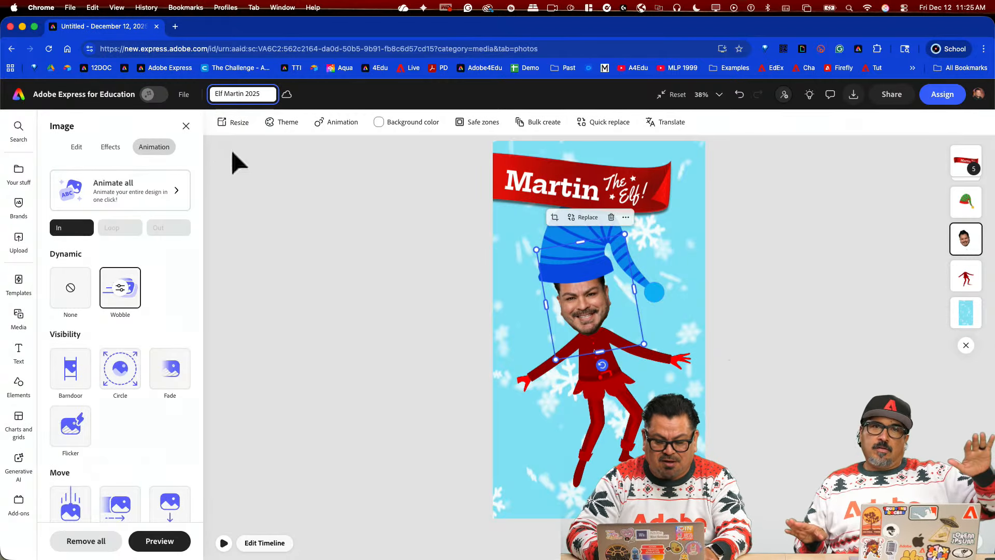
left_click(273, 291)
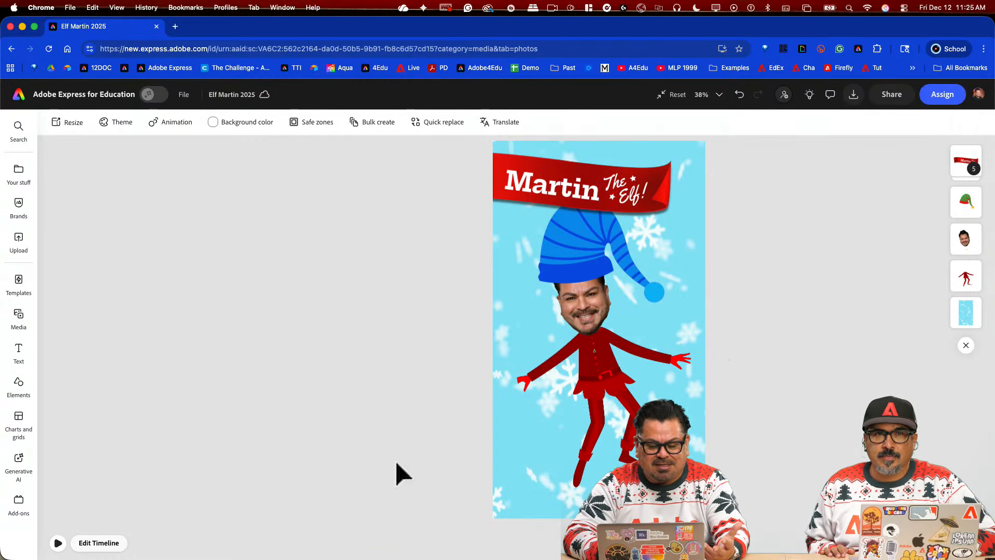
Step: Search the library for "winter festival" and add the 10-second video of a Christmas tree with ornaments, a fox and a rabbit
left_click(21, 128)
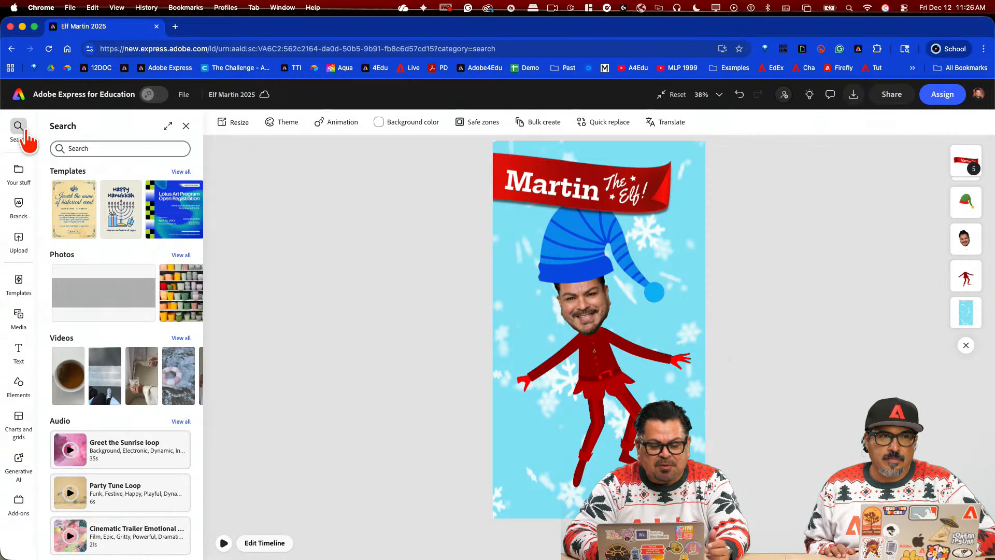
left_click(110, 152)
type("win")
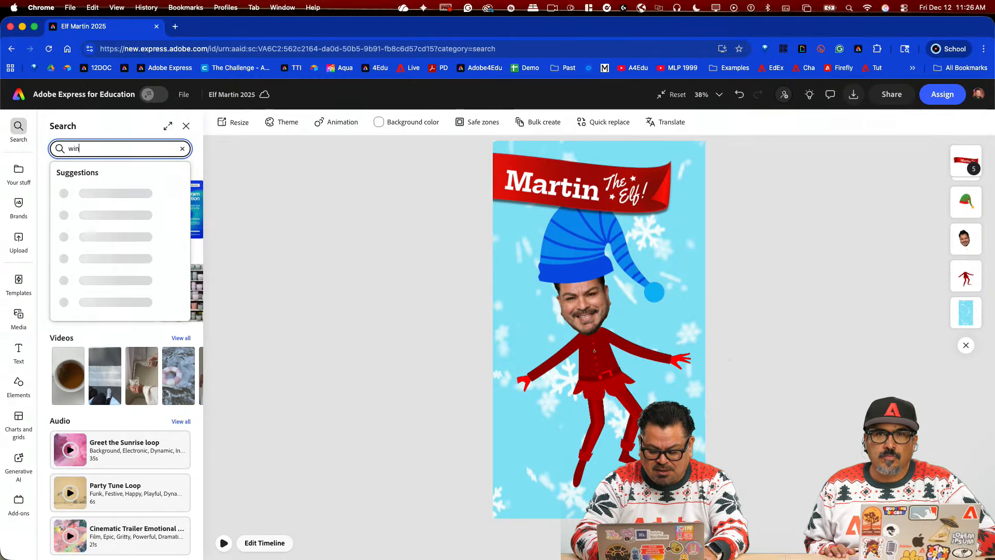
type("ter festi")
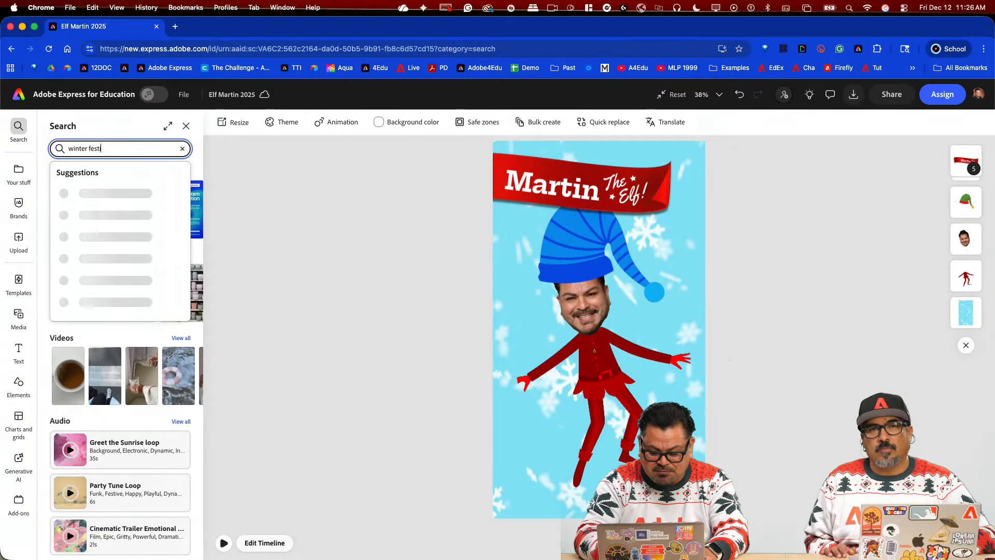
type("val")
key("Return")
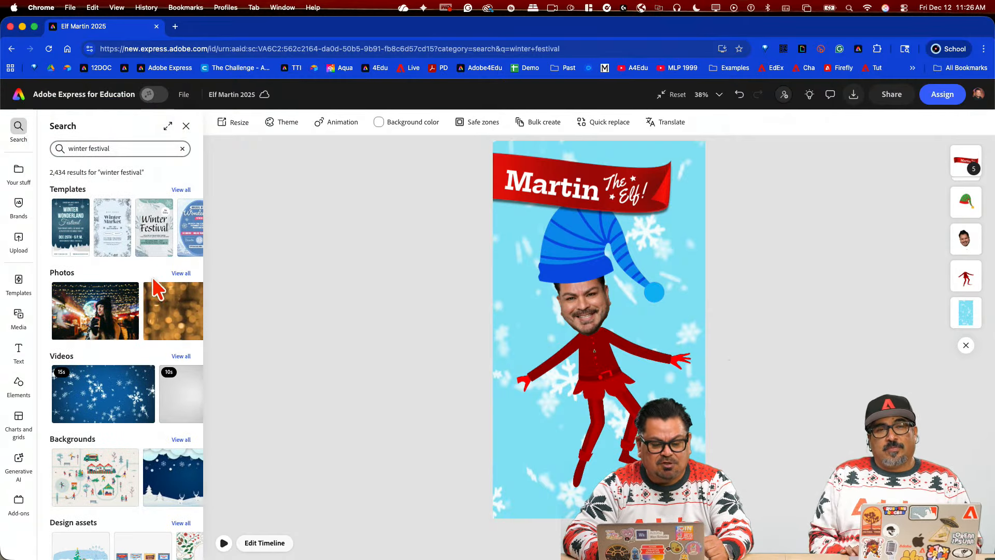
left_click(181, 356)
scroll(140, 422, "down", 5)
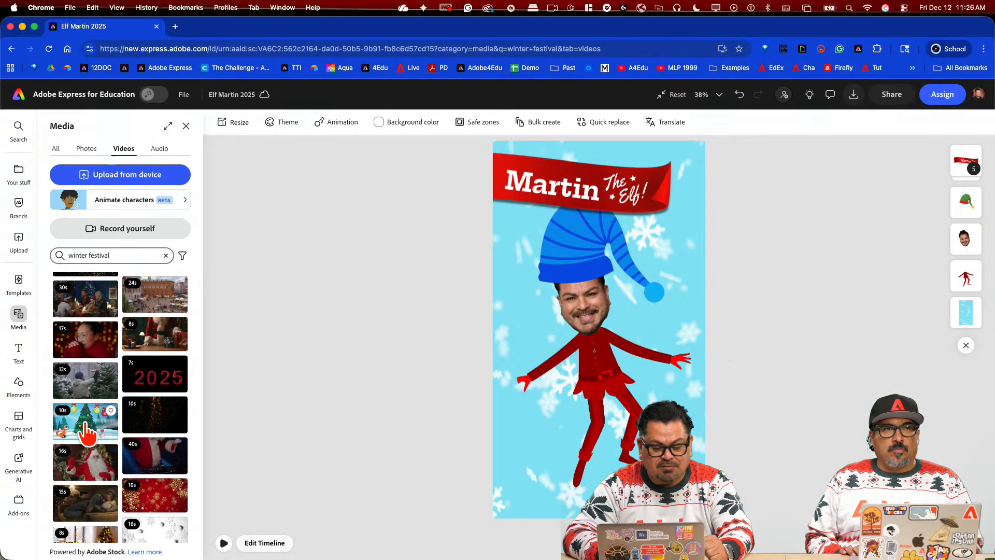
left_click(85, 430)
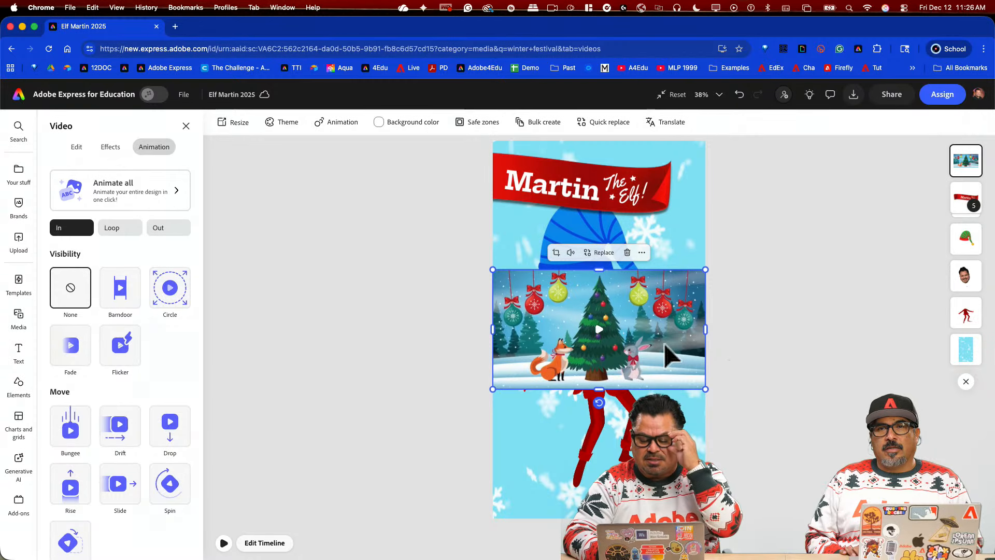
Step: Fill the whole page with the Christmas tree video and move its layer behind the elf, directly above the snowflake background
left_click(437, 282)
left_click(635, 340)
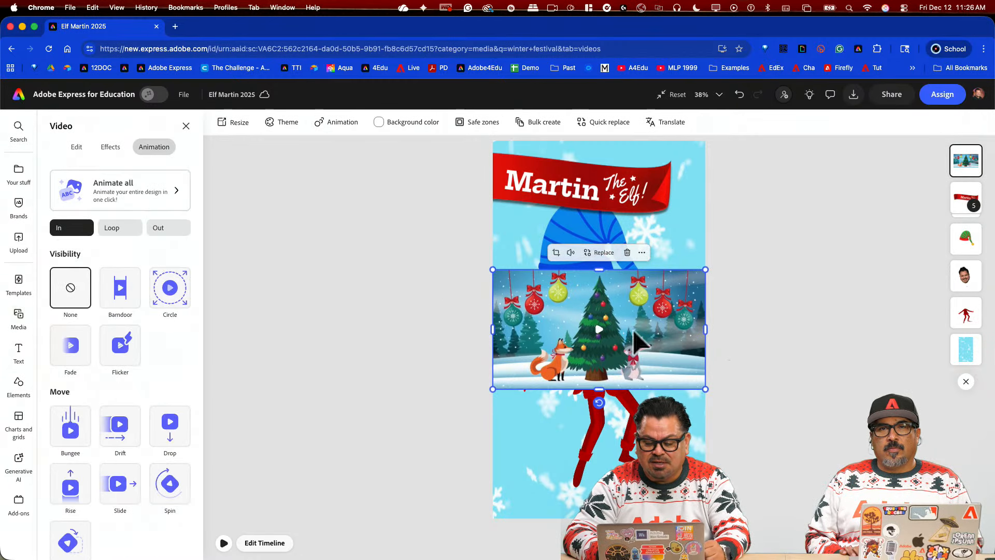
left_click(77, 147)
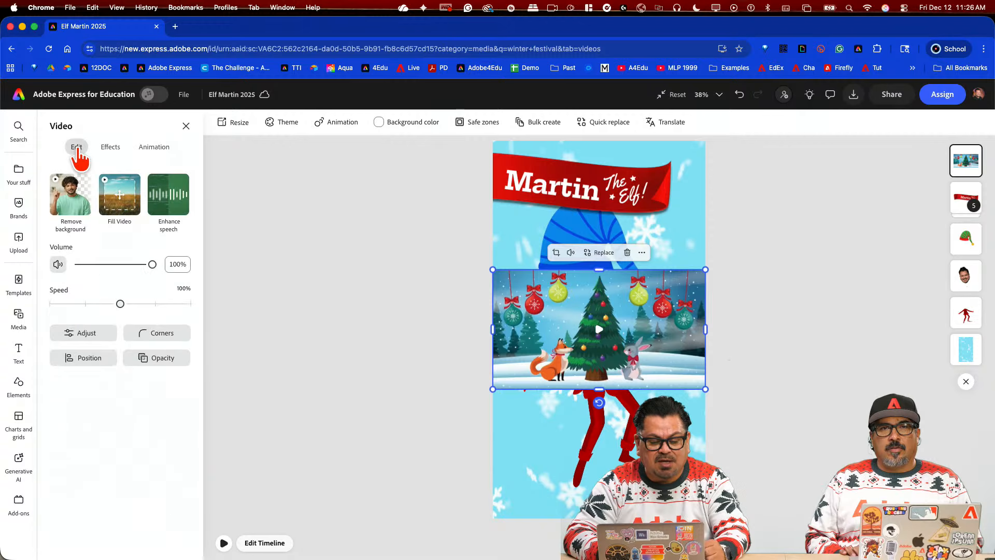
left_click(119, 194)
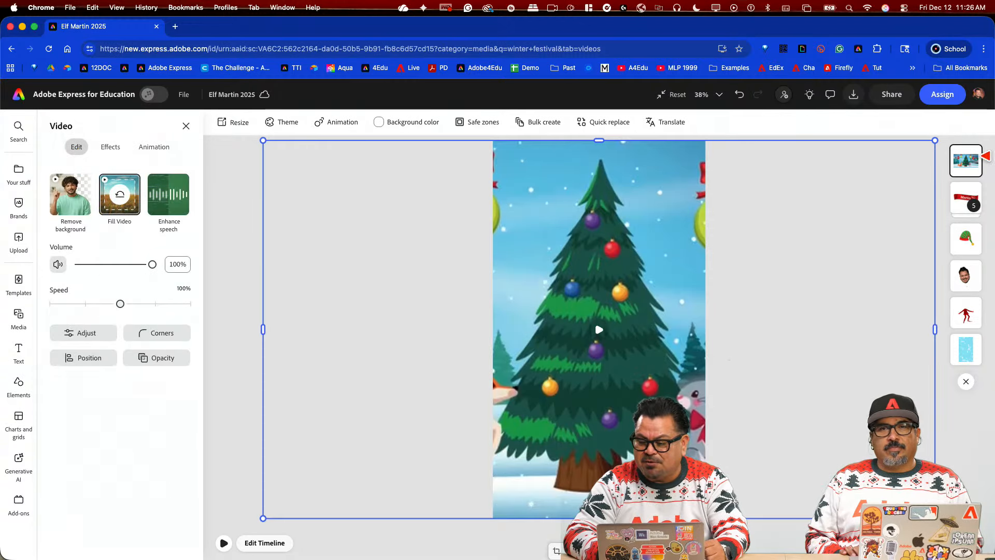
left_click_drag(982, 157, 967, 320)
Step: Preview the elf animation over the tree video and start downloading the design
left_click(224, 543)
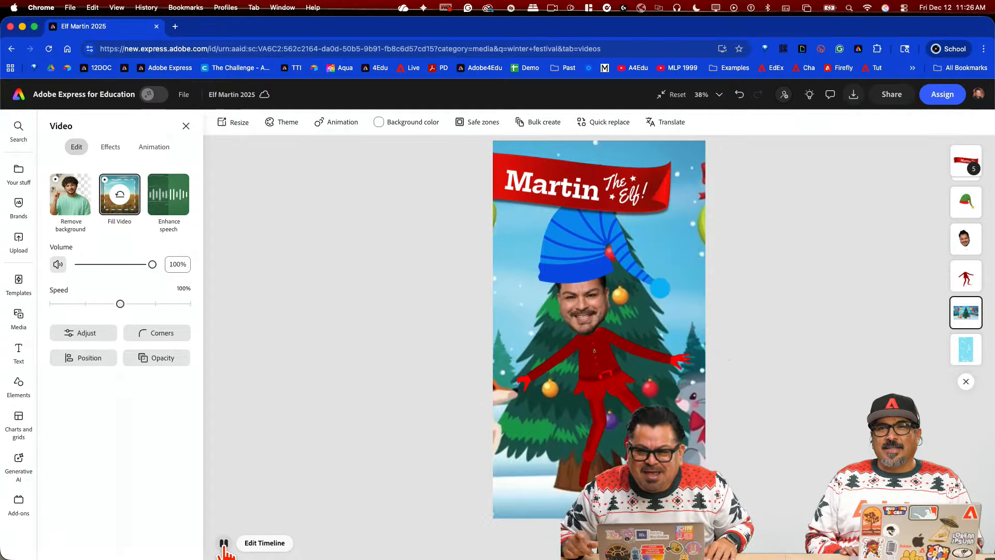
left_click(224, 544)
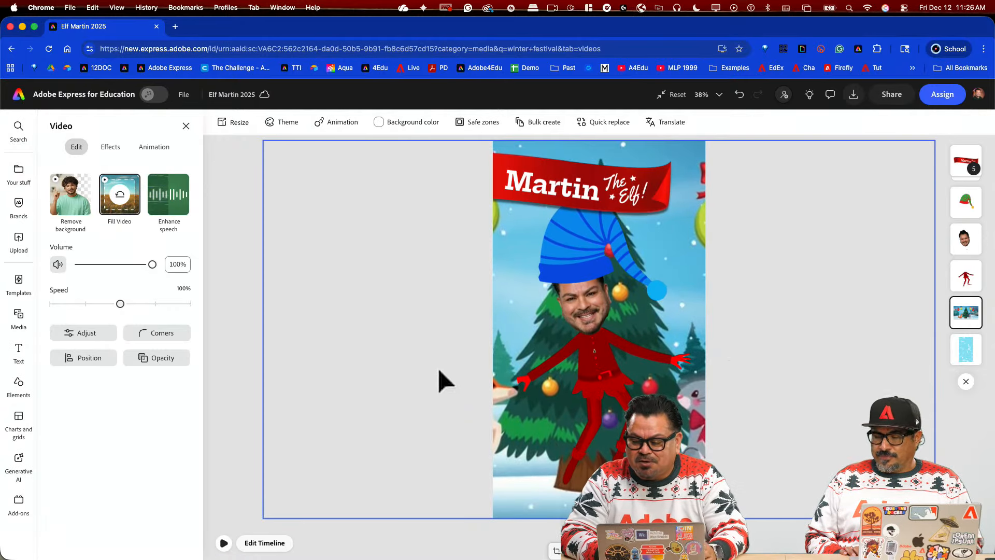
left_click(852, 102)
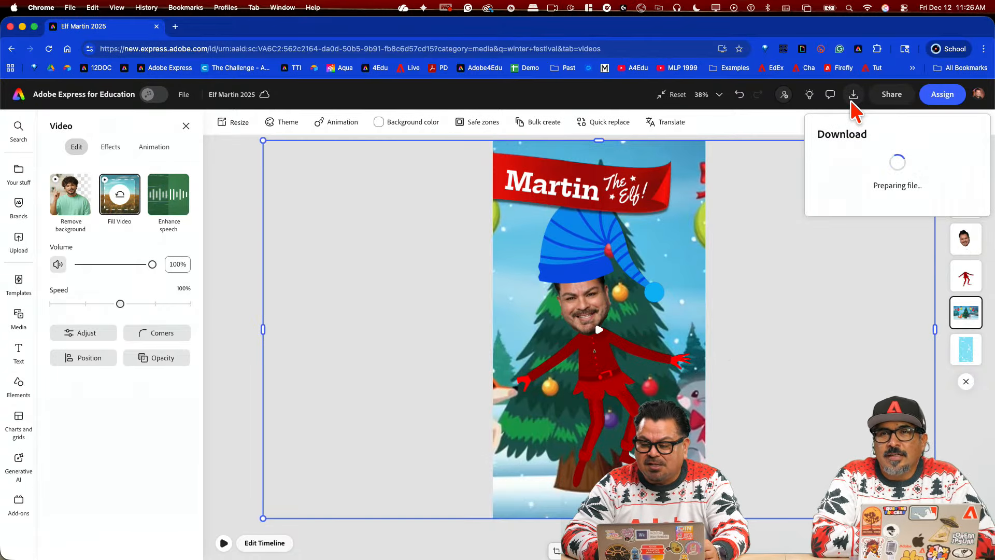
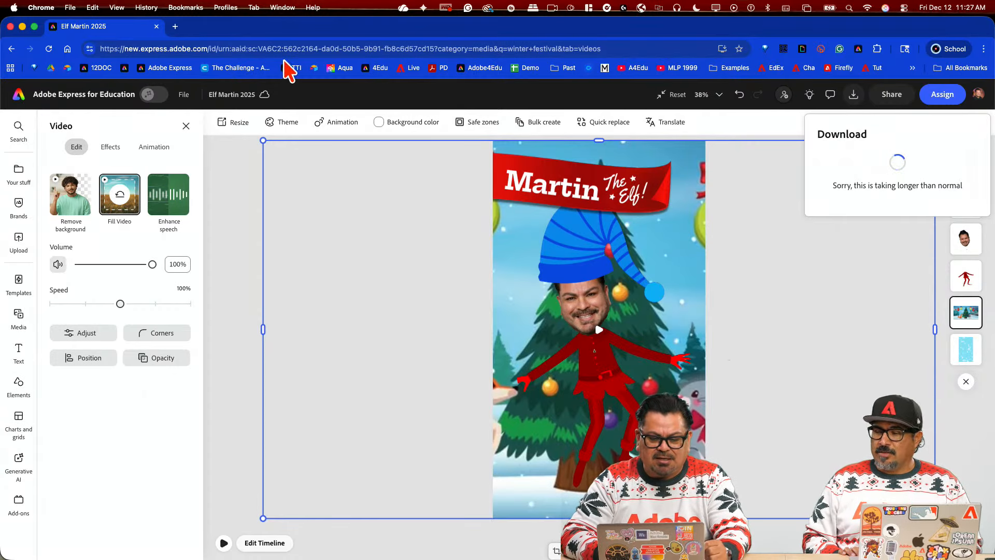
Step: Open the Animate a funky snack template in a new browser tab and search its media for "cookie"
left_click(175, 29)
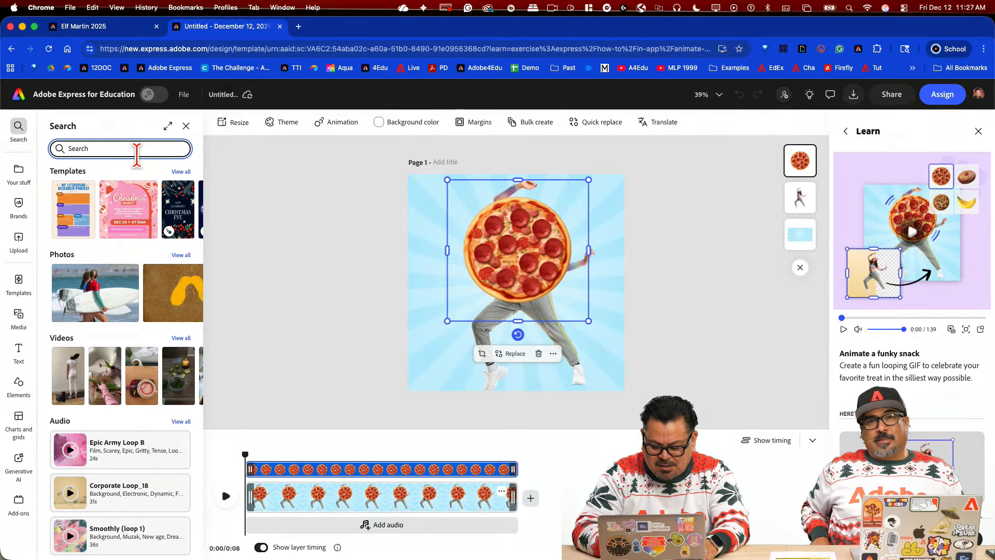
type("cooki")
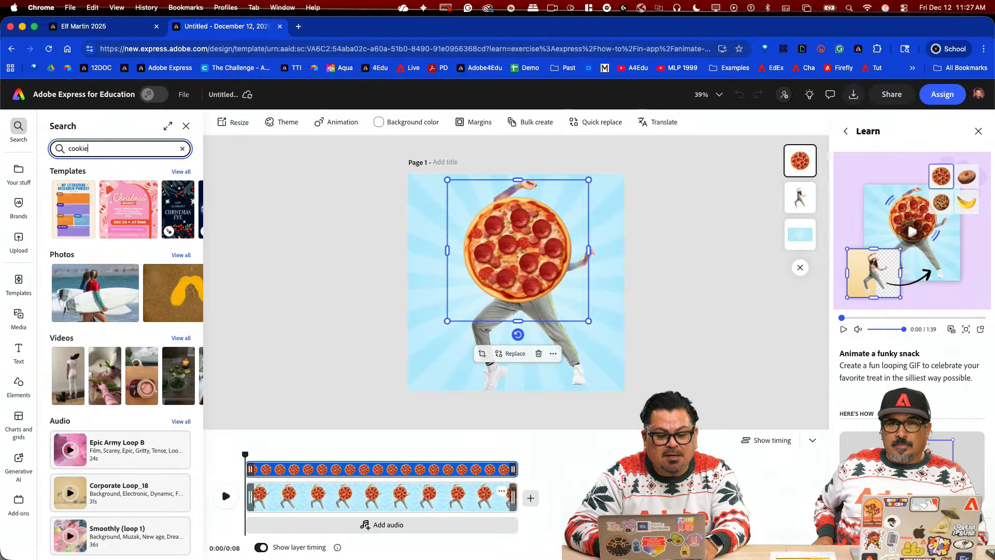
type("e")
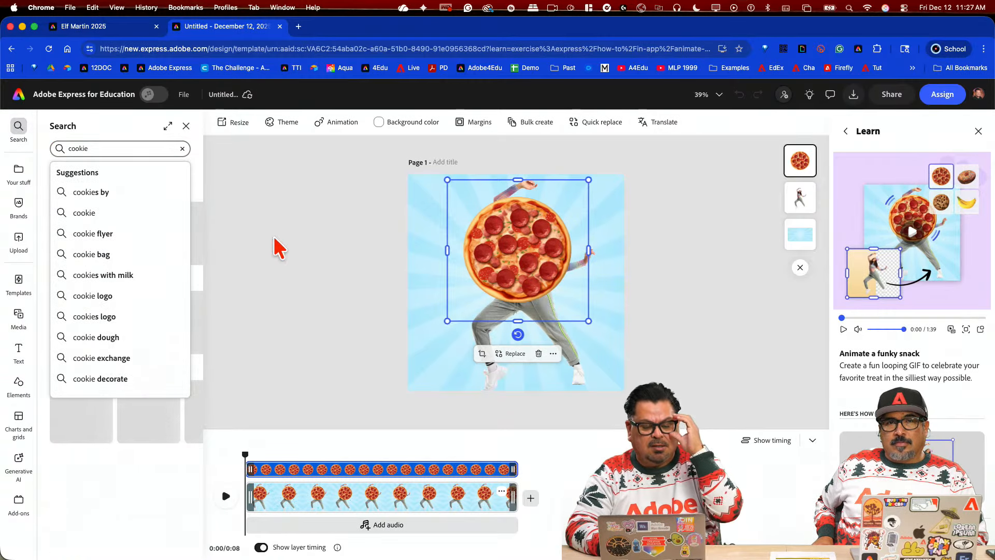
left_click(270, 261)
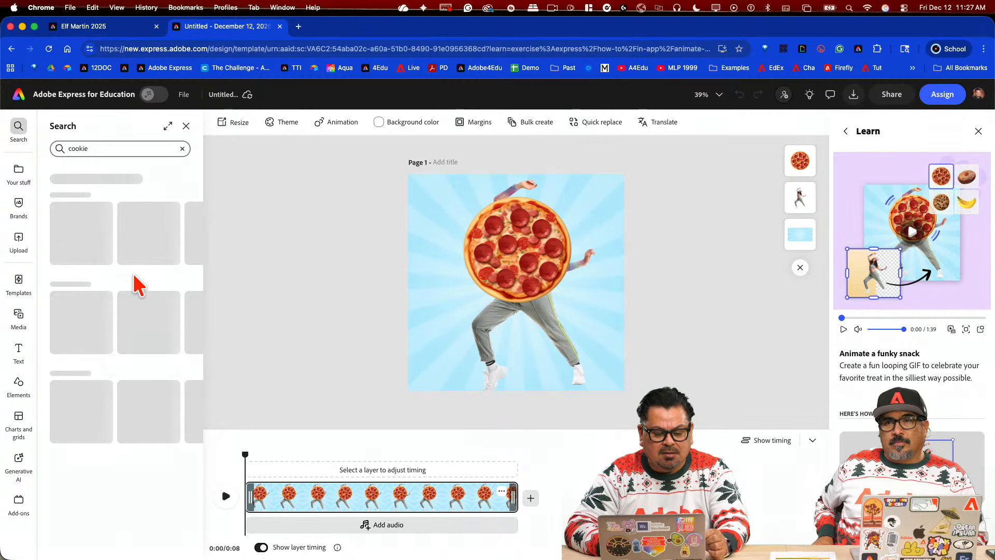
scroll(136, 284, "down", 1)
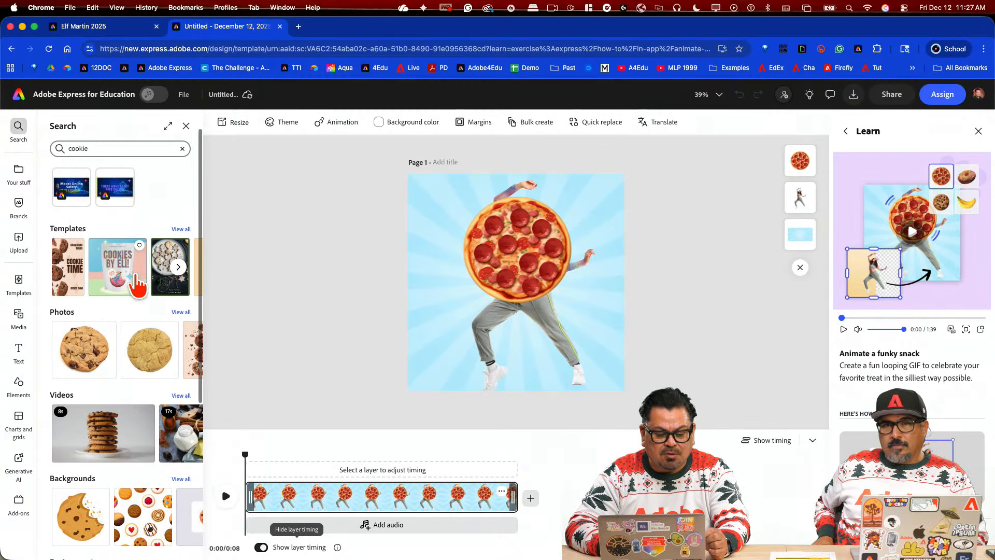
left_click(82, 340)
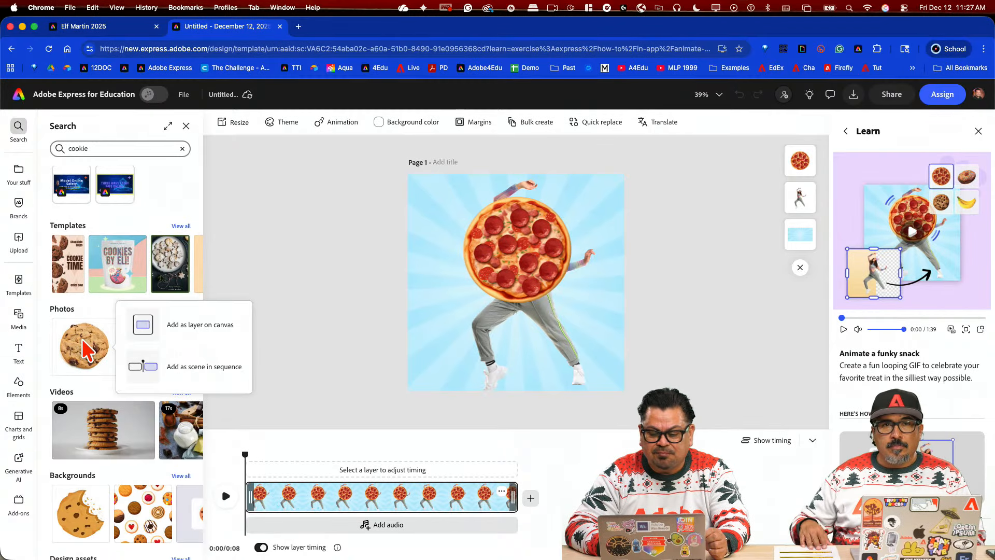
Step: Try to replace the pizza image on the dancer with a picture from the Photos library
left_click(518, 255)
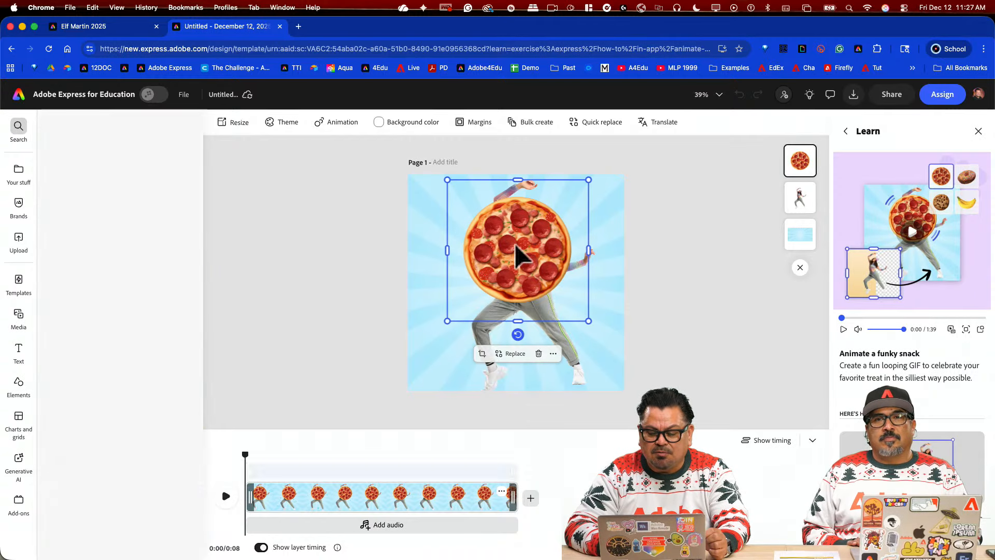
left_click(514, 354)
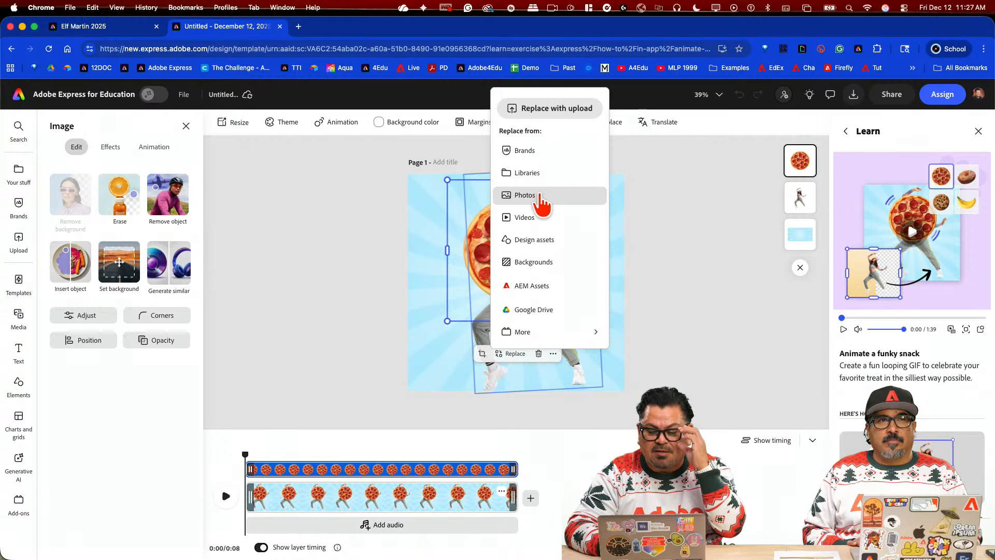
left_click(537, 194)
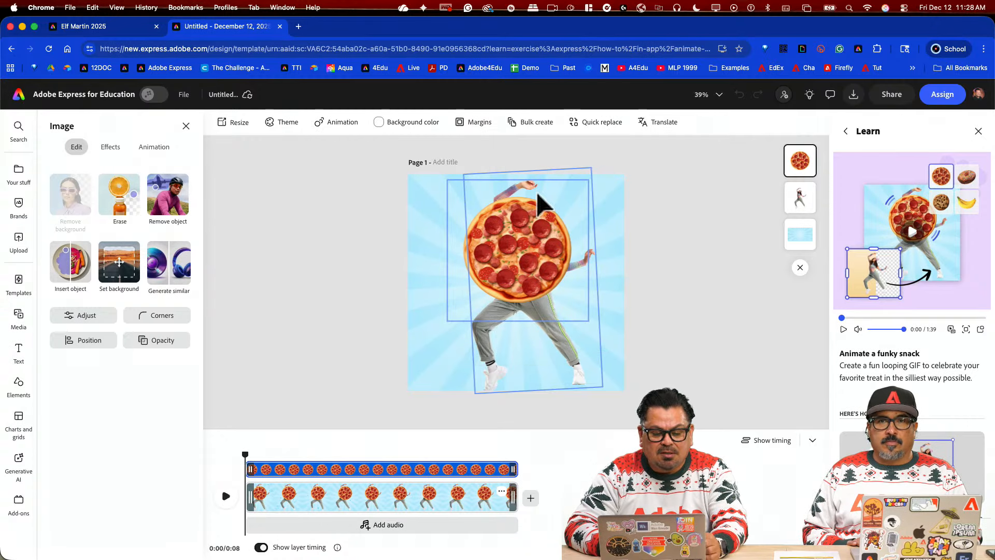
left_click(530, 270)
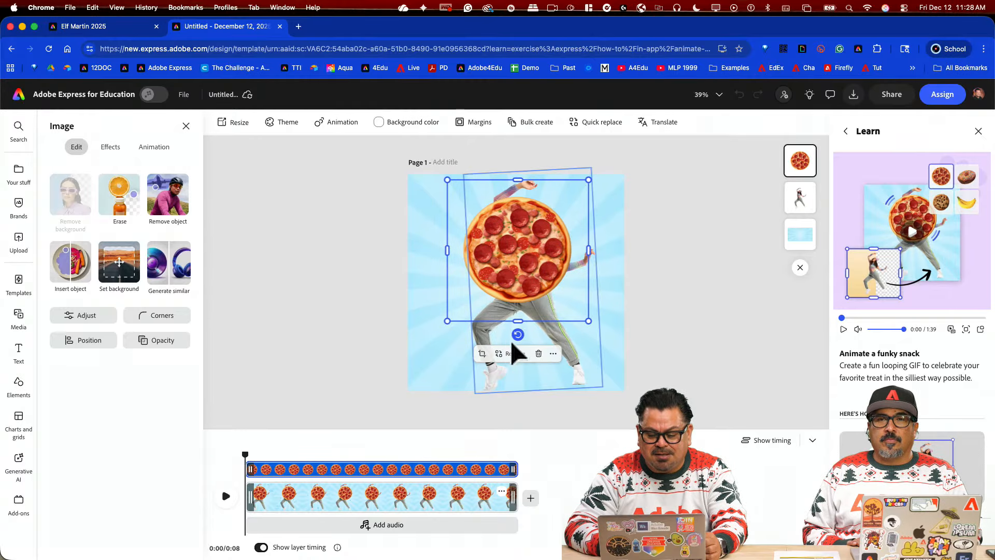
left_click(513, 354)
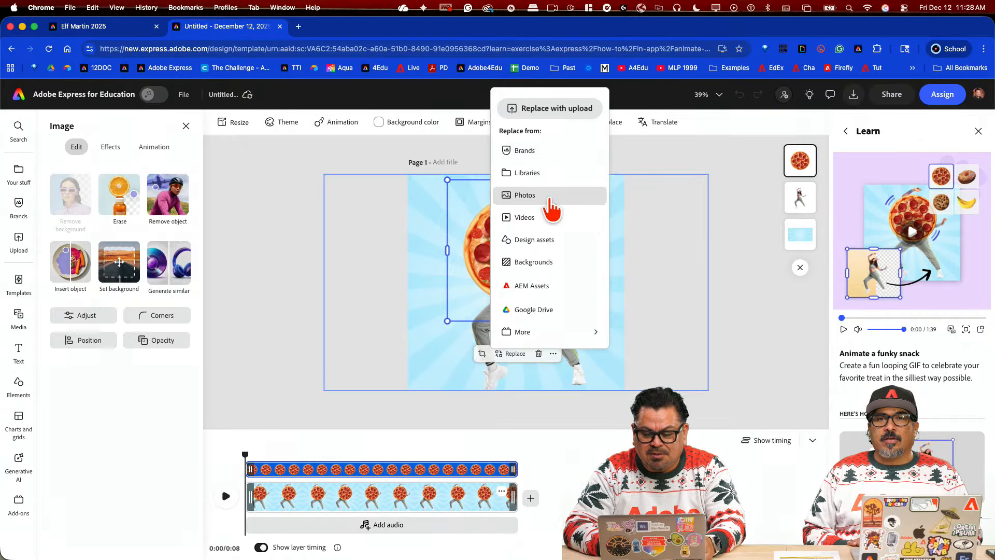
left_click(546, 196)
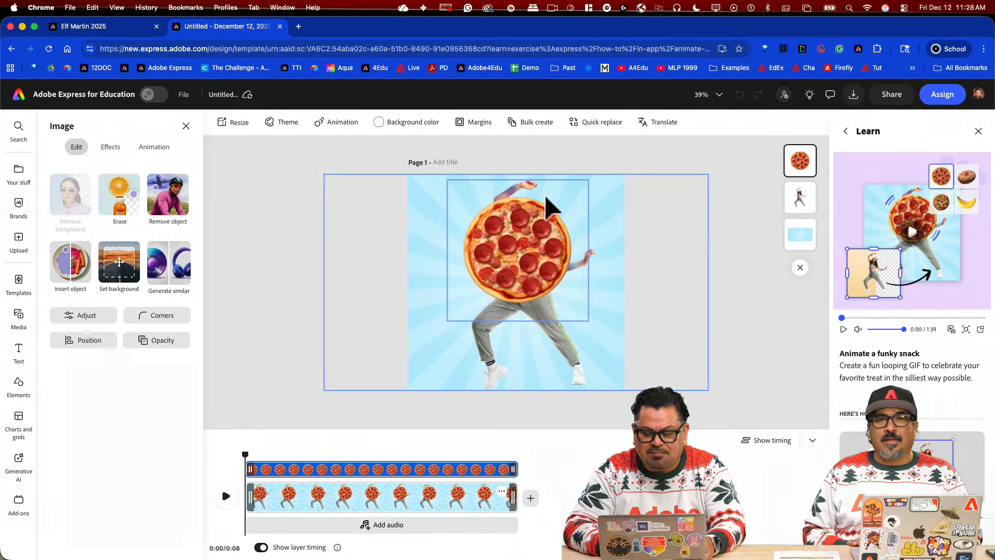
left_click(238, 291)
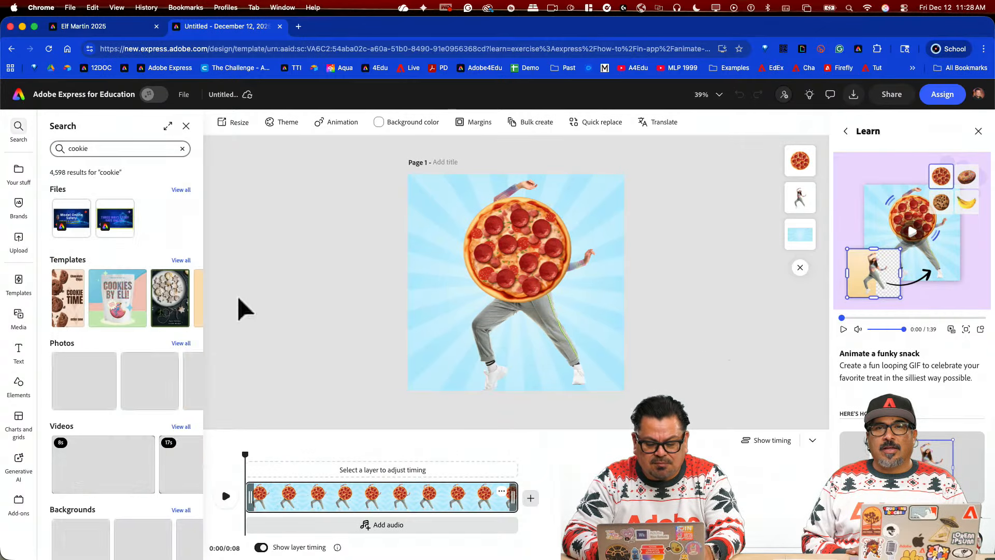
left_click(524, 283)
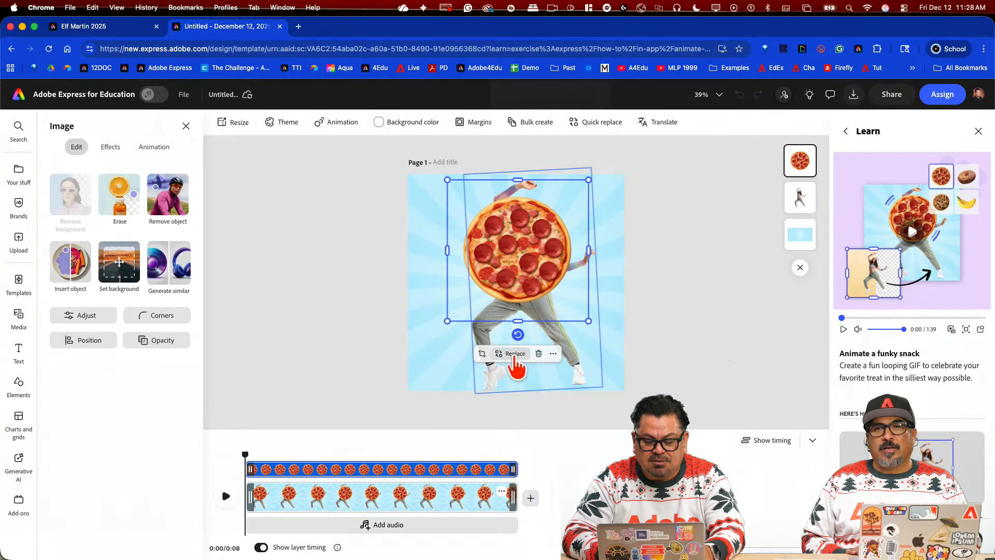
left_click(513, 354)
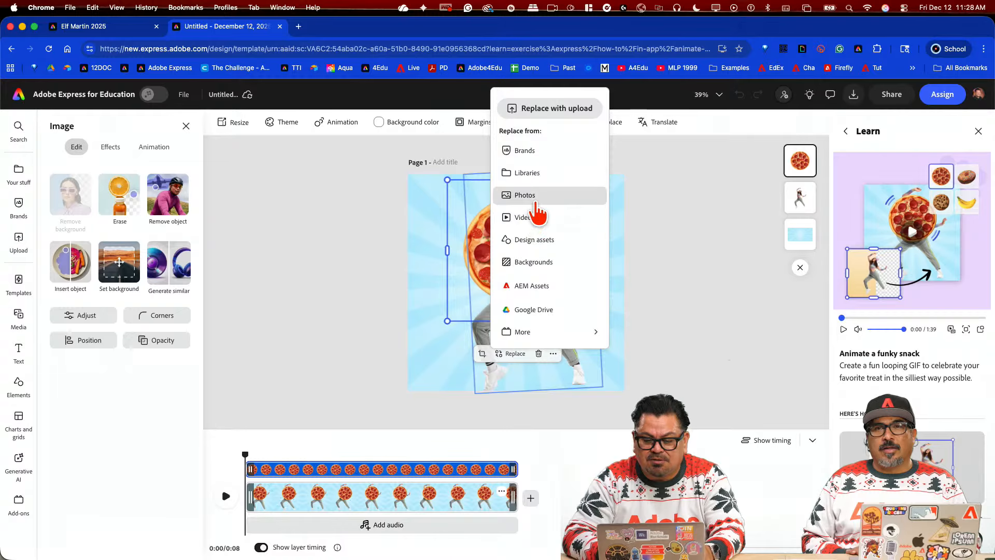
left_click(538, 209)
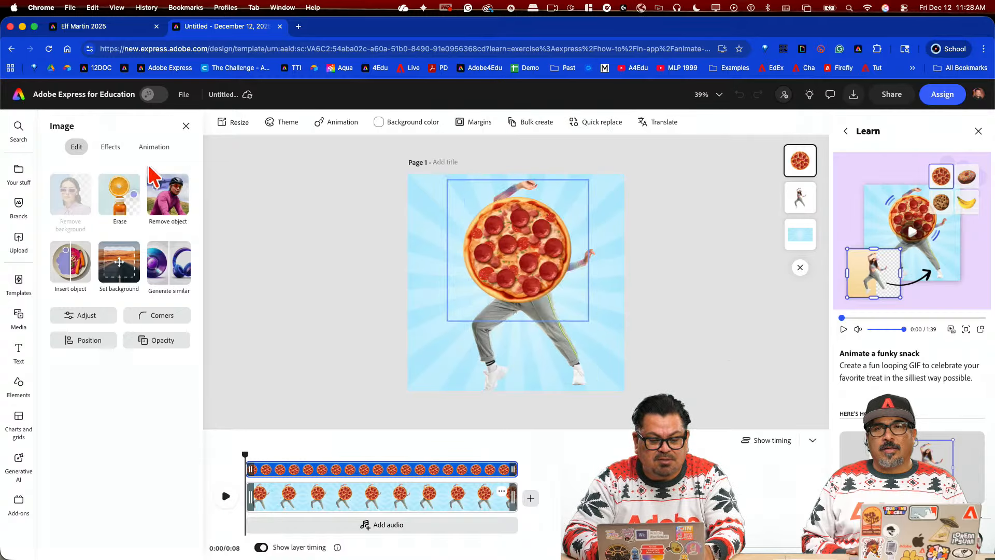
left_click(509, 263)
Step: View the recent funky snack design from the home page, then return to the home page
left_click(19, 94)
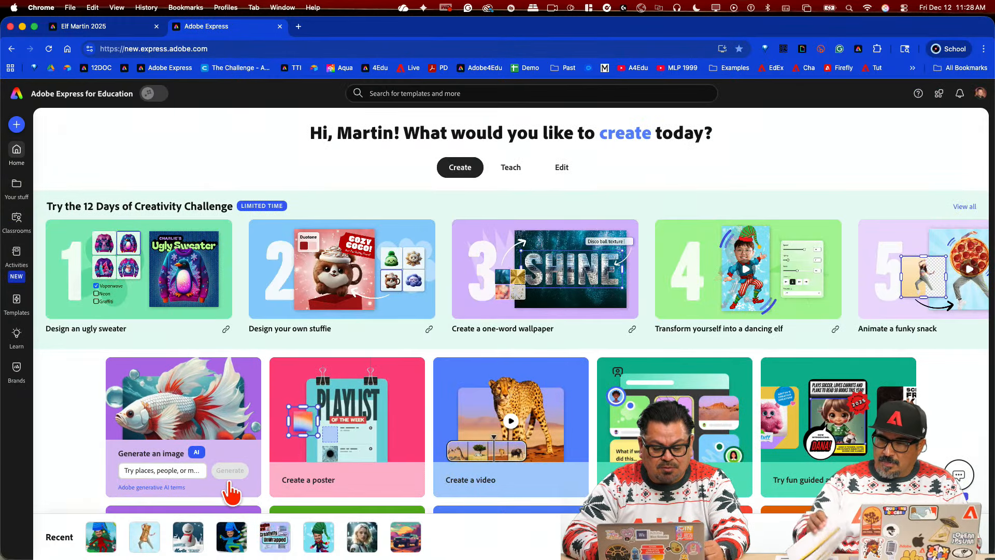
left_click(144, 543)
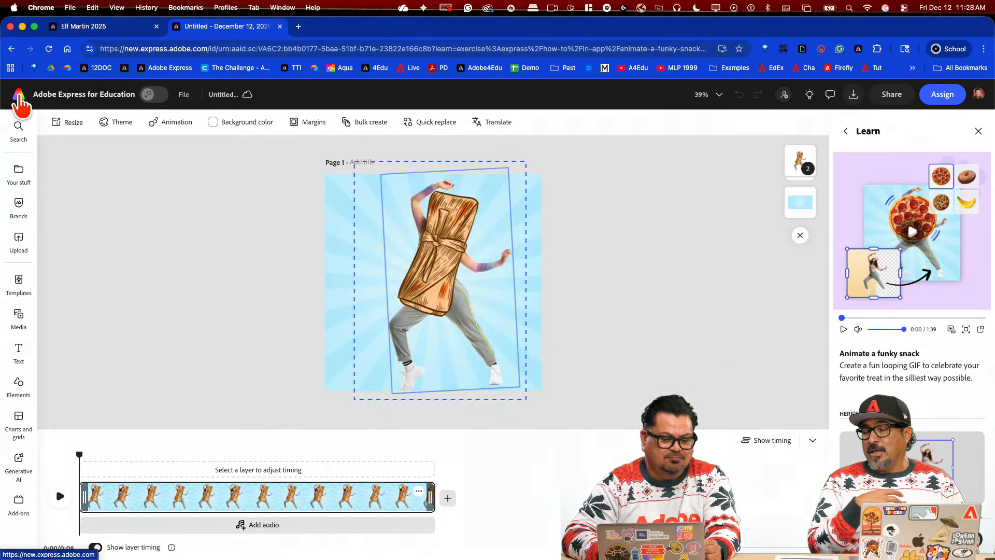
left_click(20, 99)
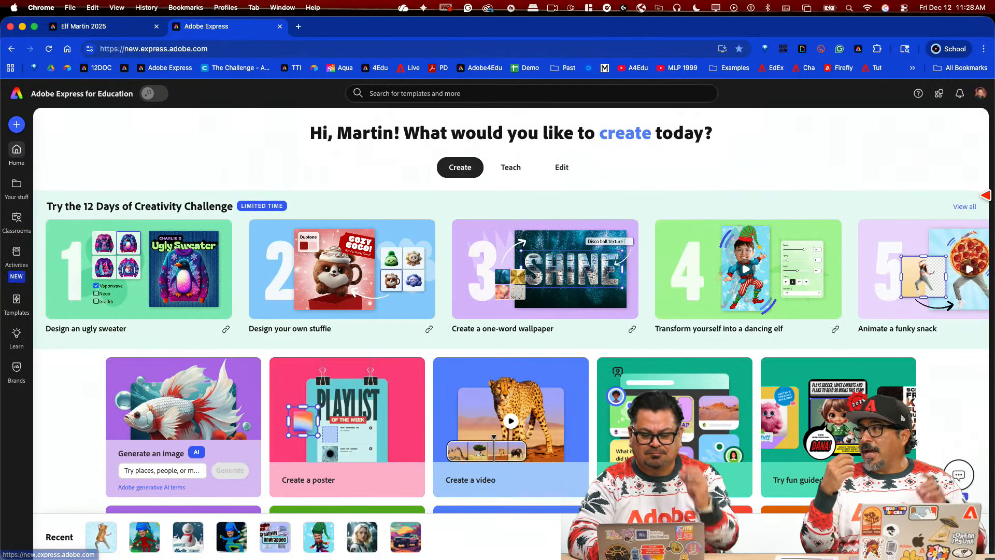
Step: Browse the complete list of 12 Days of Creativity Challenge activities
left_click(967, 207)
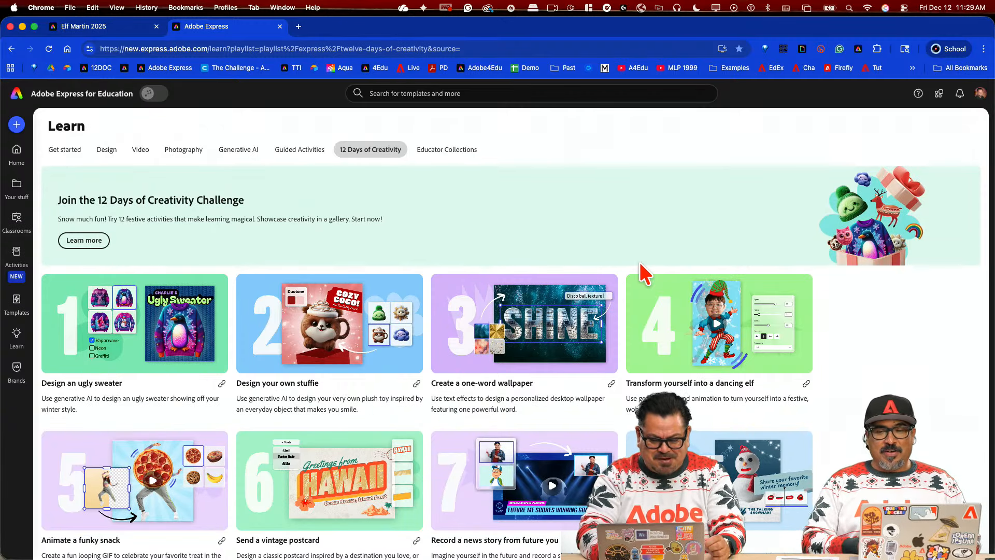
scroll(640, 265, "down", 5)
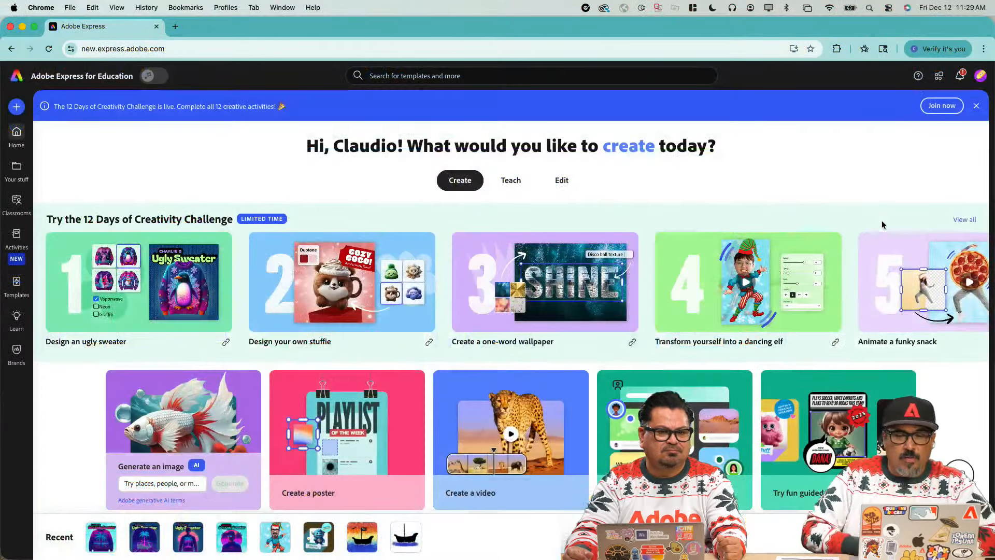
Step: Start the Send a vintage postcard activity from the full 12 Days of Creativity list
scroll(770, 265, "right", 4)
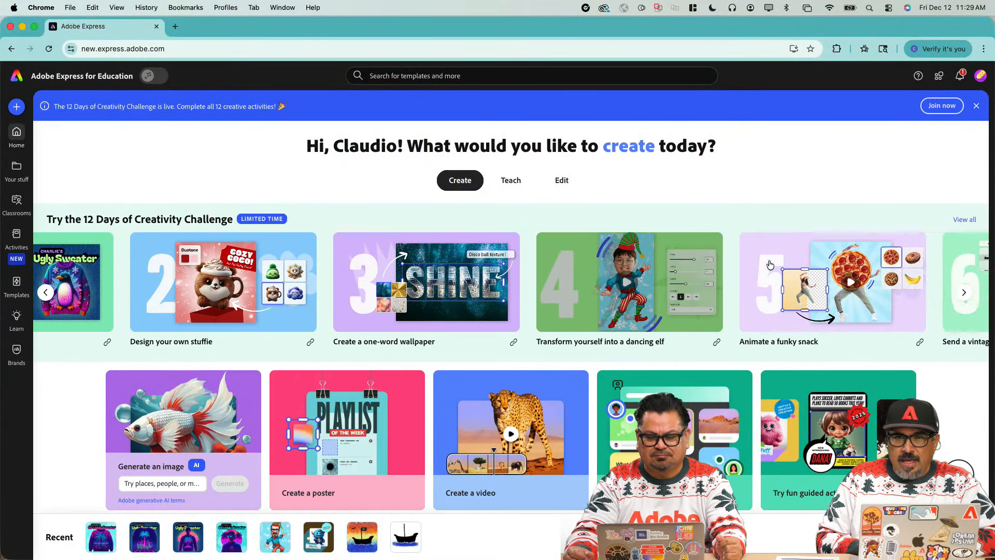
scroll(907, 226, "right", 2)
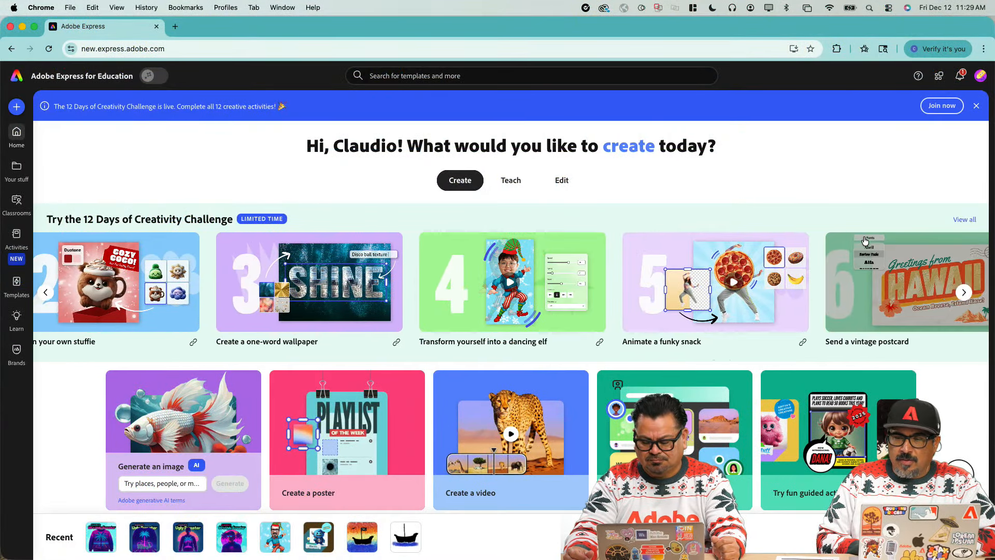
left_click(964, 220)
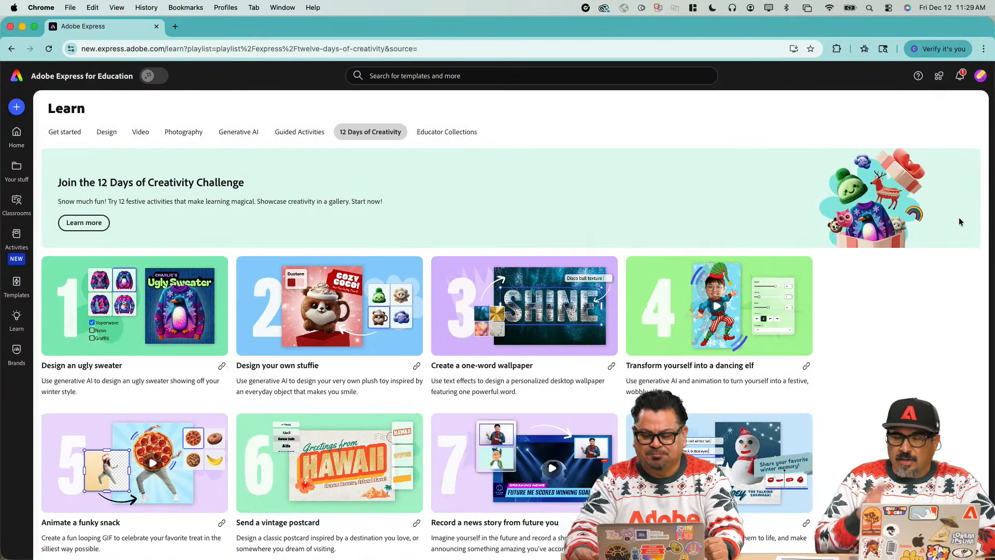
scroll(363, 353, "down", 3)
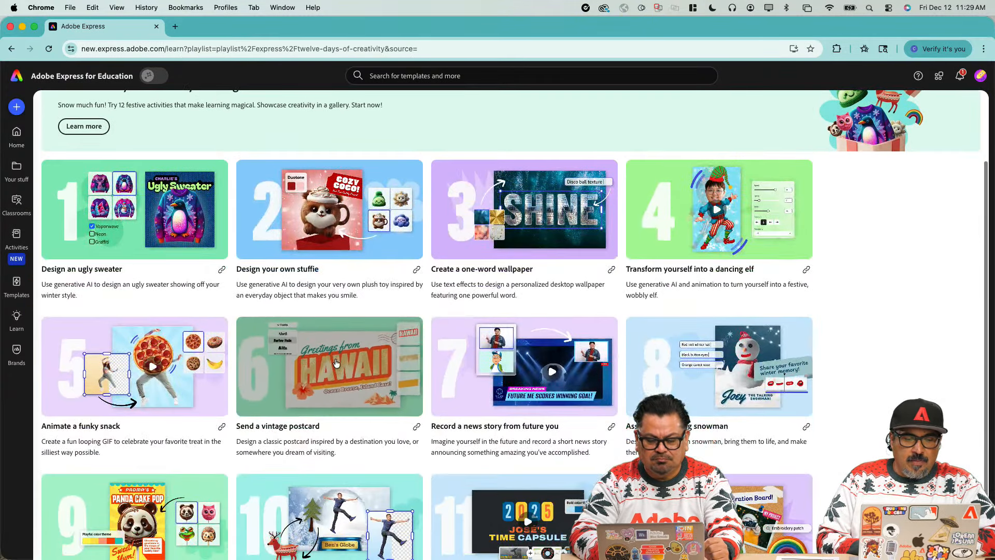
left_click(335, 359)
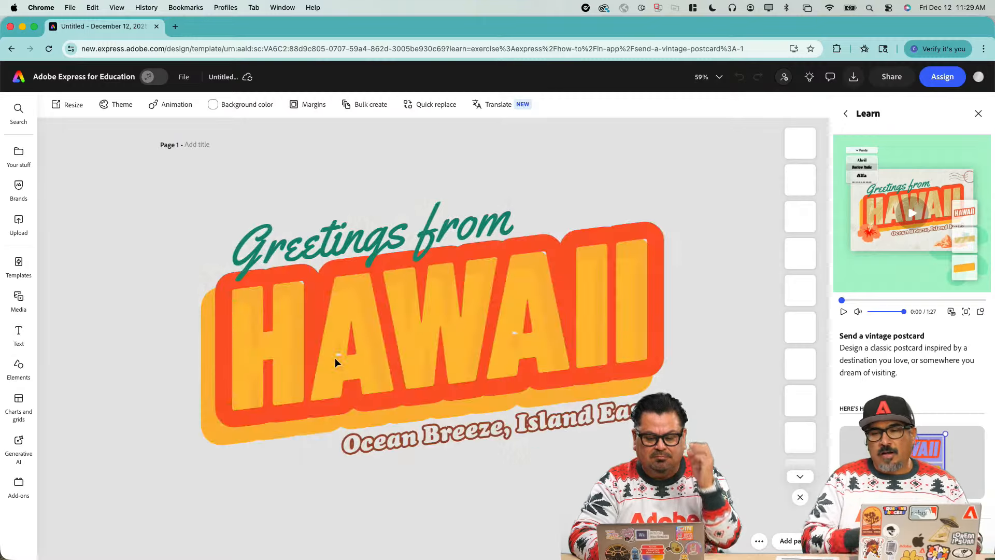
Step: Dismiss the Learn guide for the postcard activity and rename the file as sedona
left_click(978, 113)
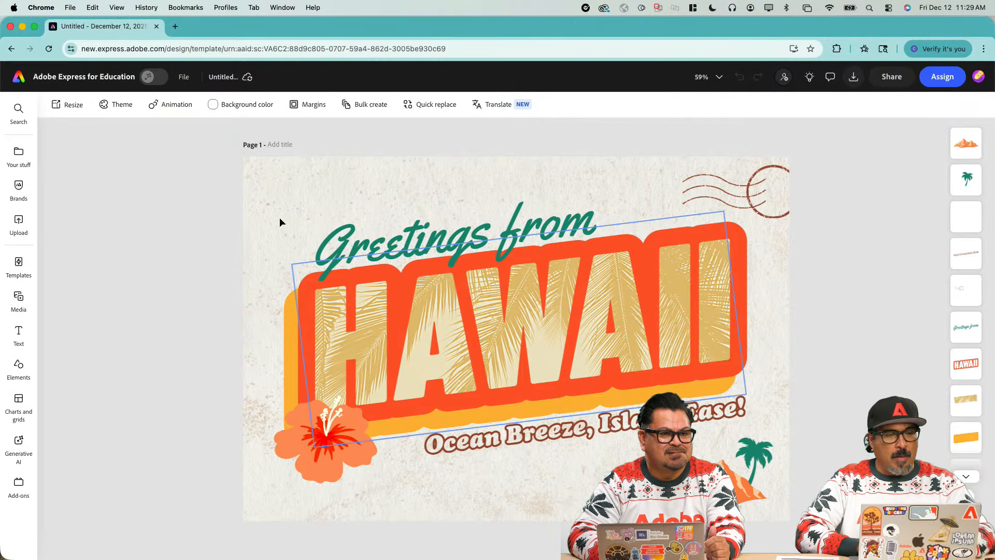
left_click(215, 77)
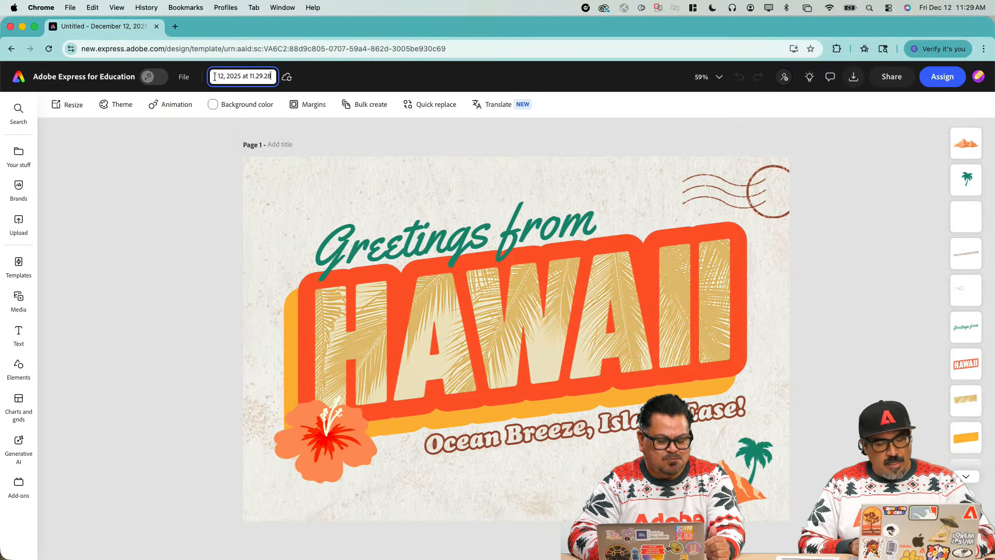
key("super+a")
type("s")
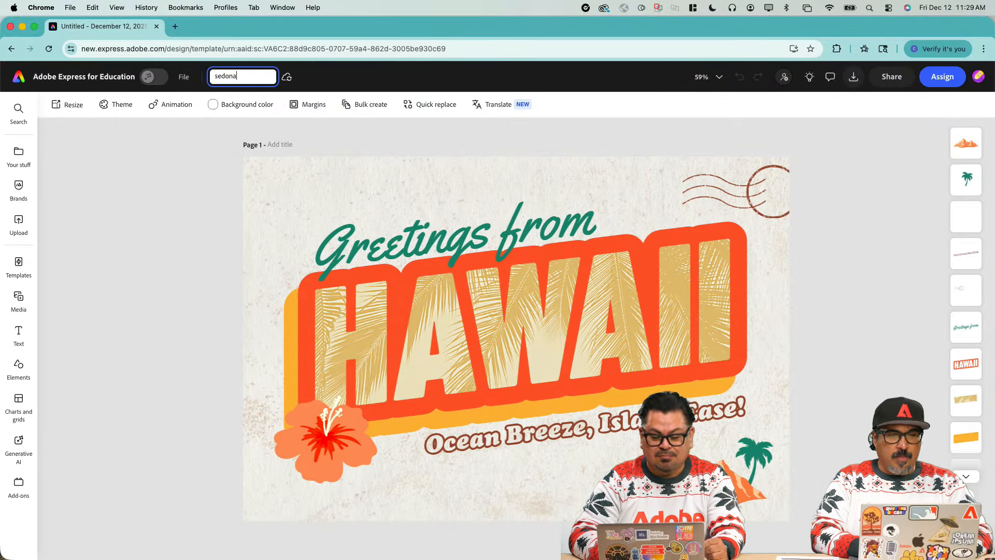
key("Return")
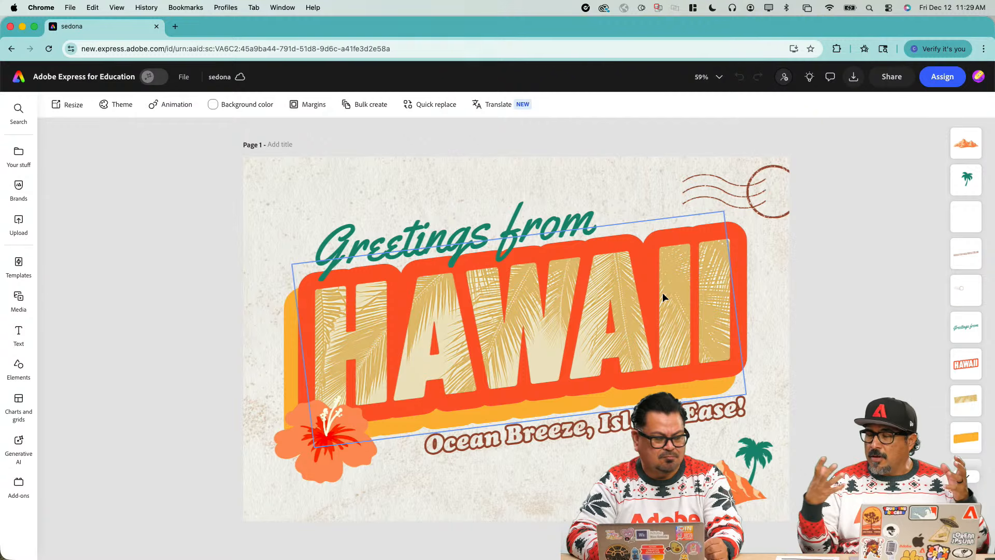
Step: Start replacing the orange mountain image beside the palm tree and search the design assets for "desert"
left_click(326, 451)
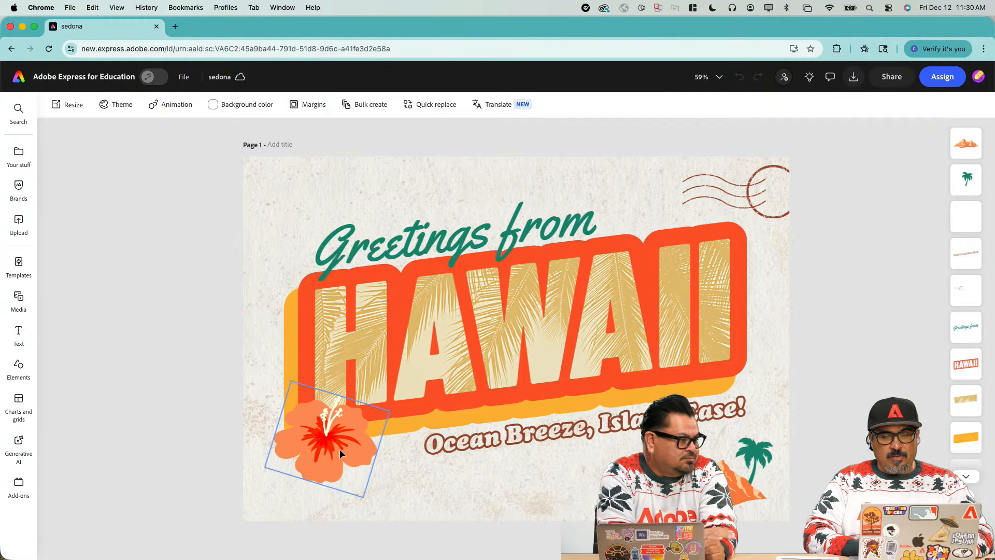
left_click(515, 472)
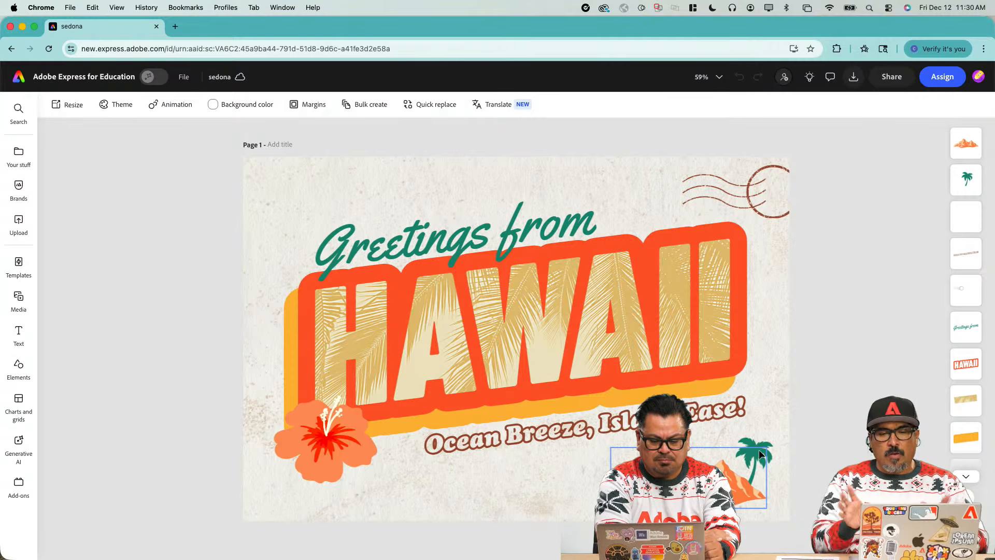
left_click(738, 469)
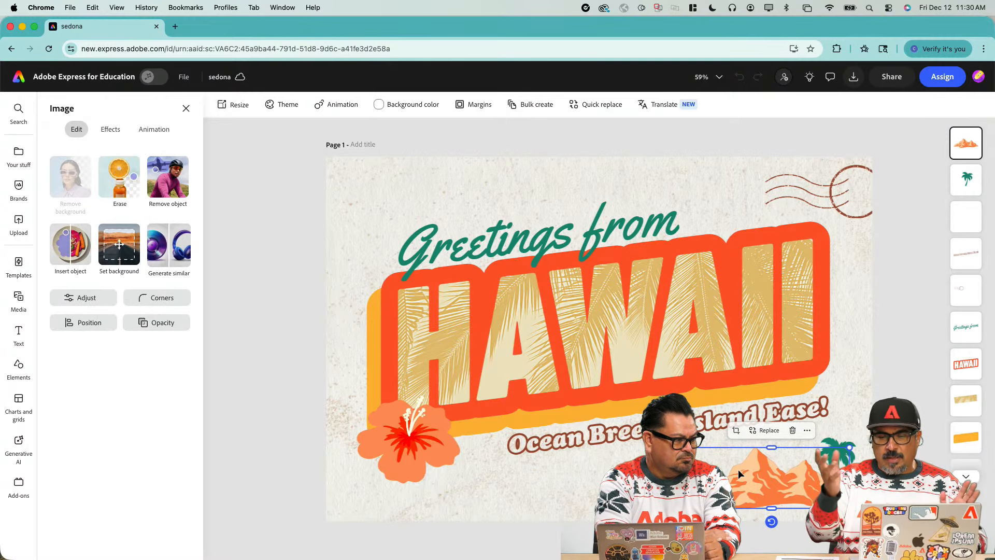
left_click(764, 431)
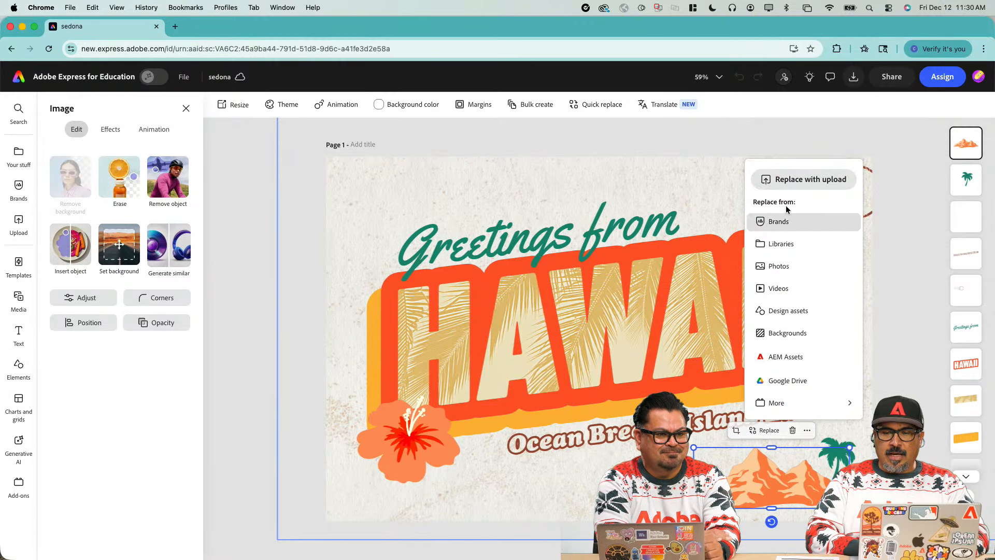
left_click(793, 313)
left_click(132, 157)
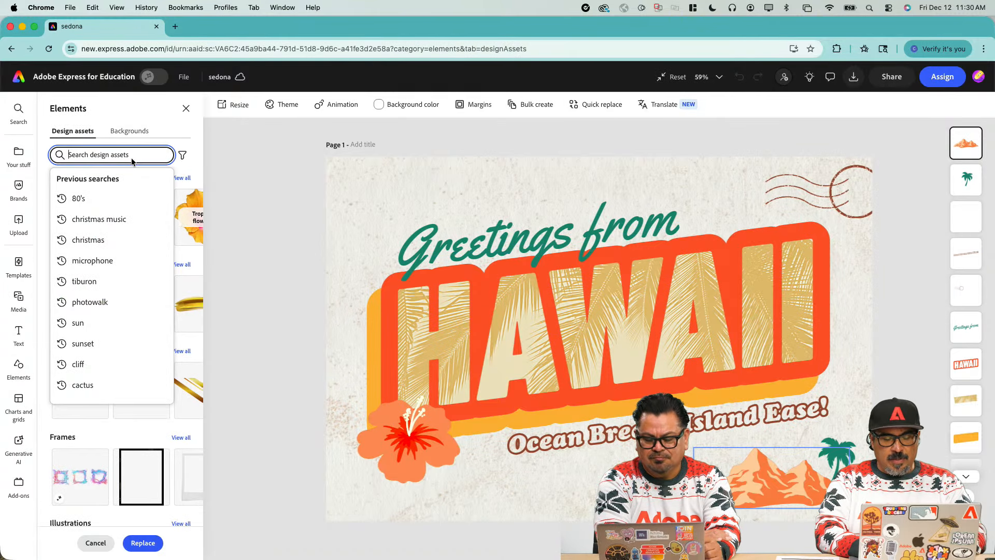
type("deser")
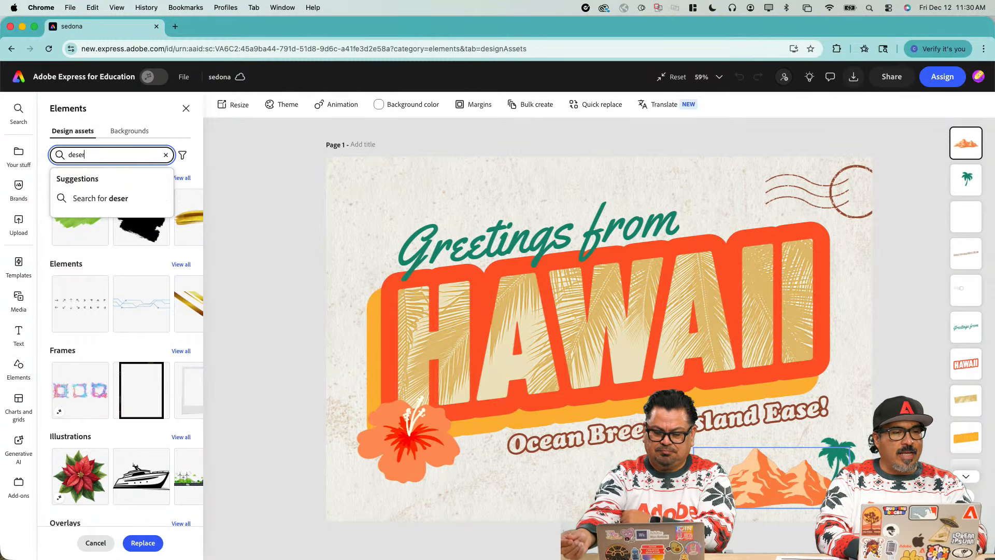
type("t")
key("Return")
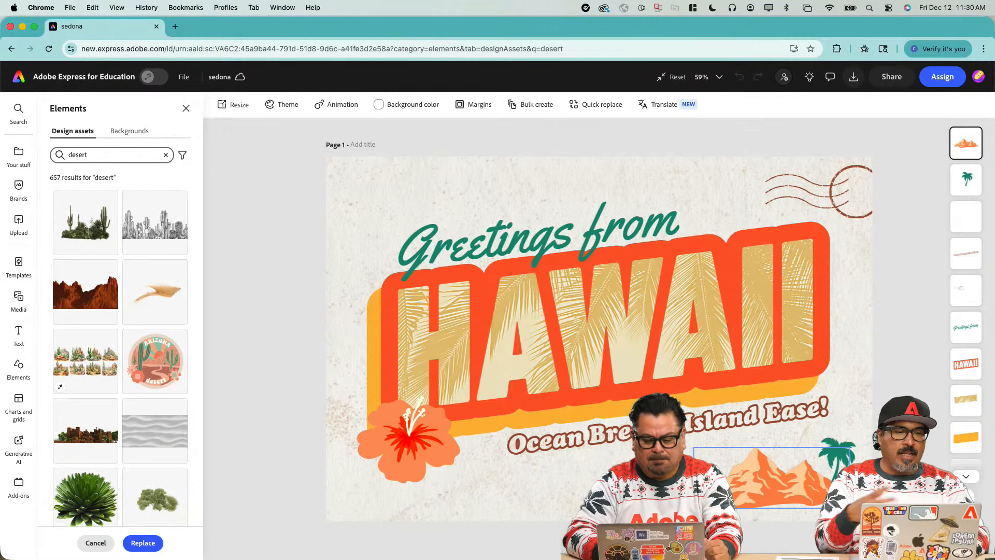
Step: Replace the mountain image with the orange desert canyon illustration from the search results
scroll(82, 290, "down", 2)
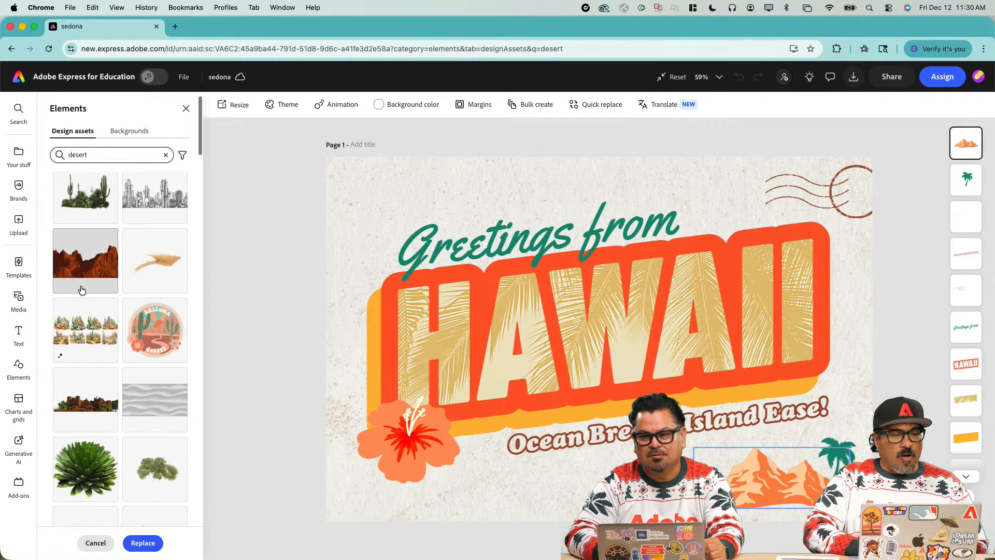
scroll(82, 290, "up", 1)
scroll(91, 294, "down", 15)
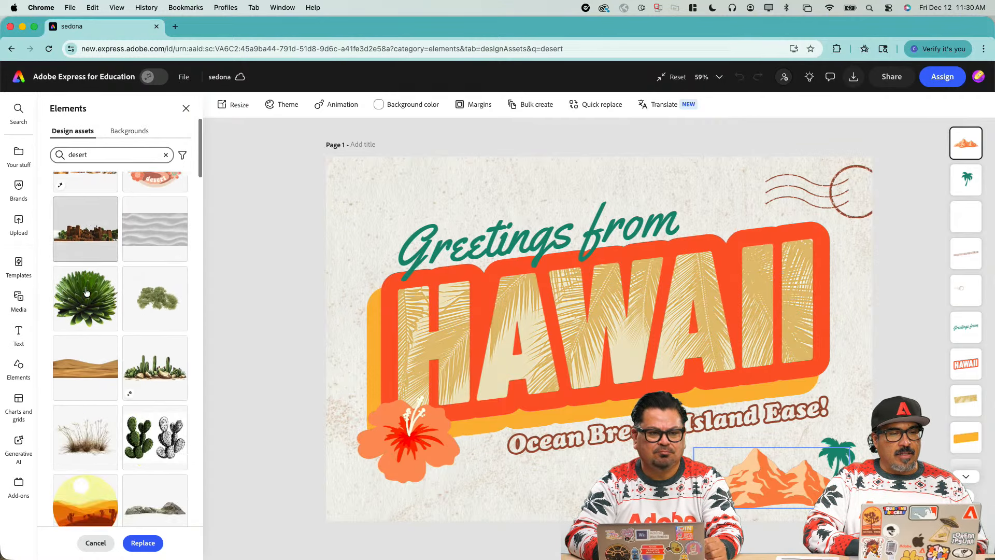
scroll(86, 292, "down", 10)
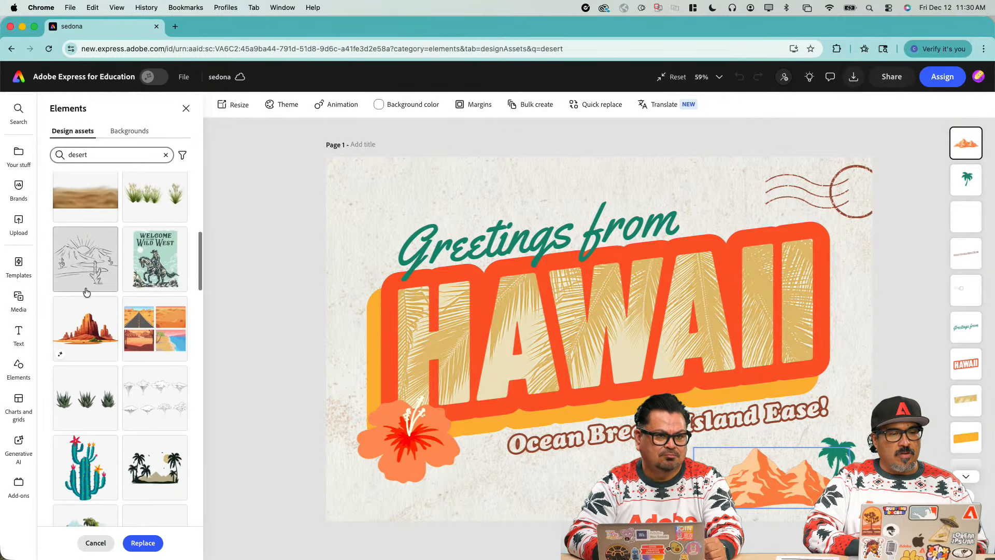
scroll(92, 326, "down", 10)
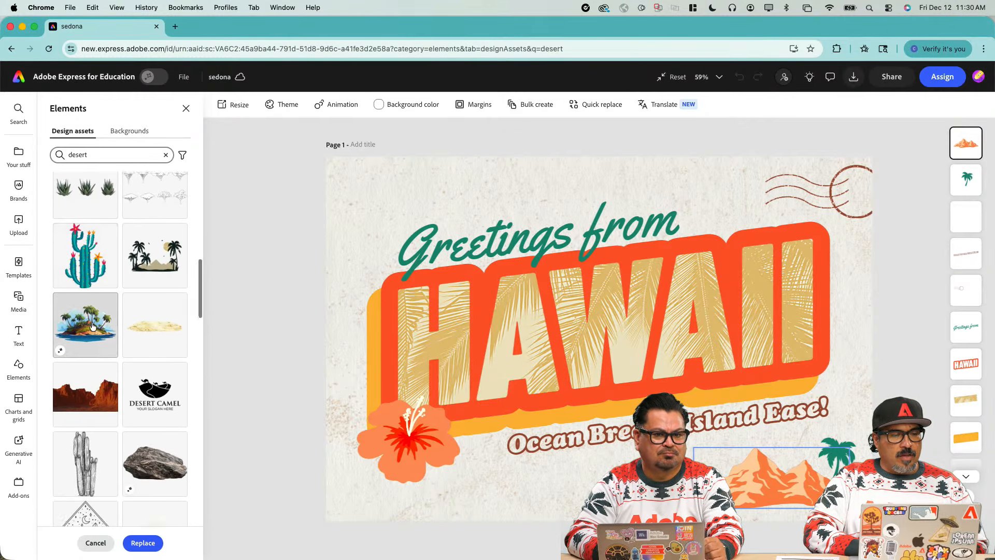
scroll(92, 325, "down", 5)
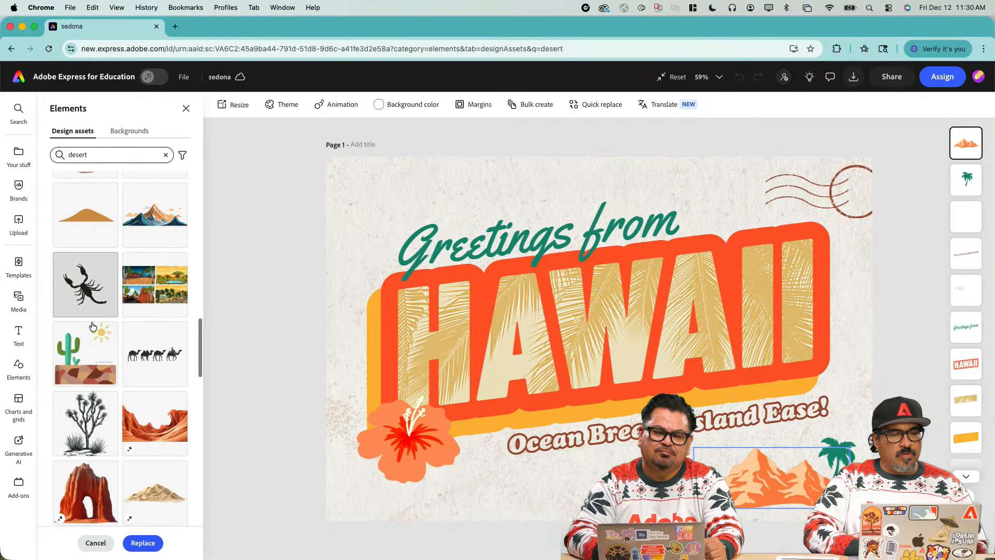
left_click(151, 401)
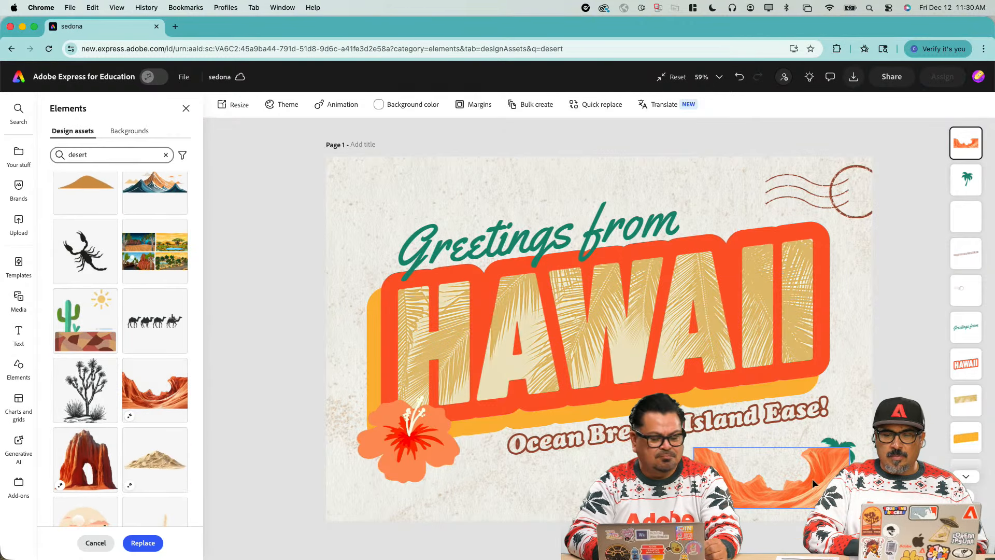
Step: Delete the palm tree and move the canyon image into the lower-right corner of the postcard
left_click_drag(813, 478, 775, 472)
left_click(841, 463)
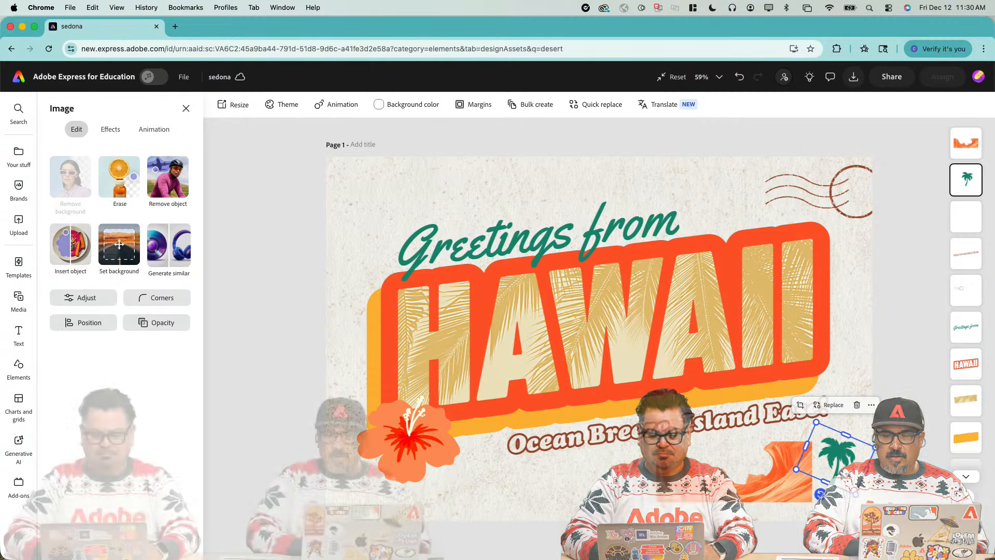
key("Delete")
left_click(807, 482)
left_click_drag(807, 482, 873, 501)
Step: Browse the full set of tone effects for the canyon image and apply a custom Duotone
left_click(106, 129)
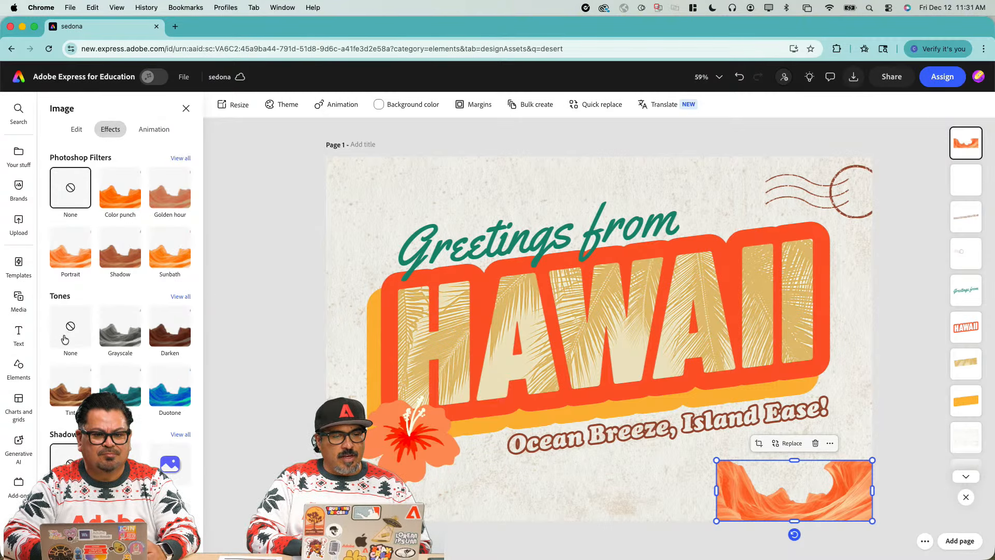
left_click(71, 334)
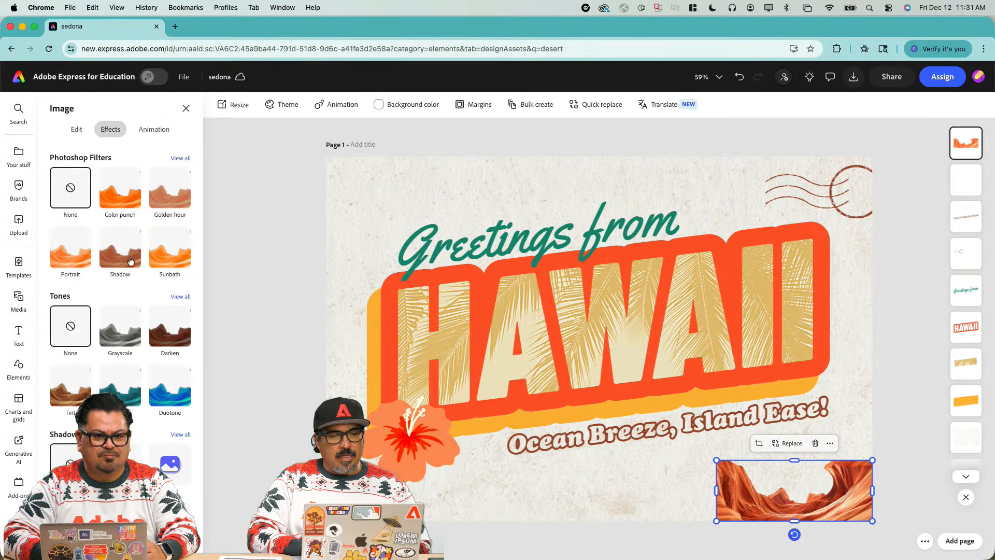
left_click(180, 297)
left_click(79, 311)
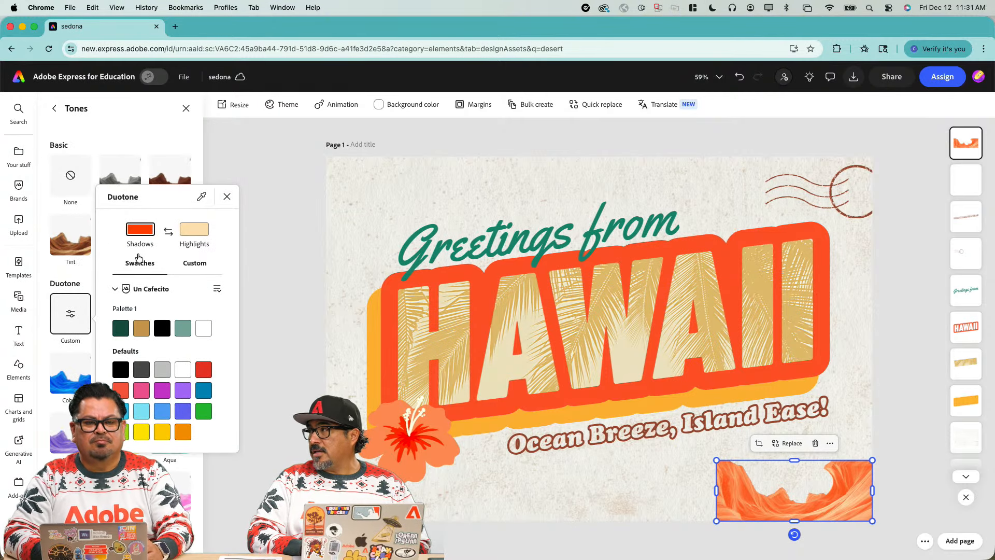
Step: Set the canyon duotone's shadows to dark red #C40606 and its highlights to golden brown using custom colors
left_click(196, 264)
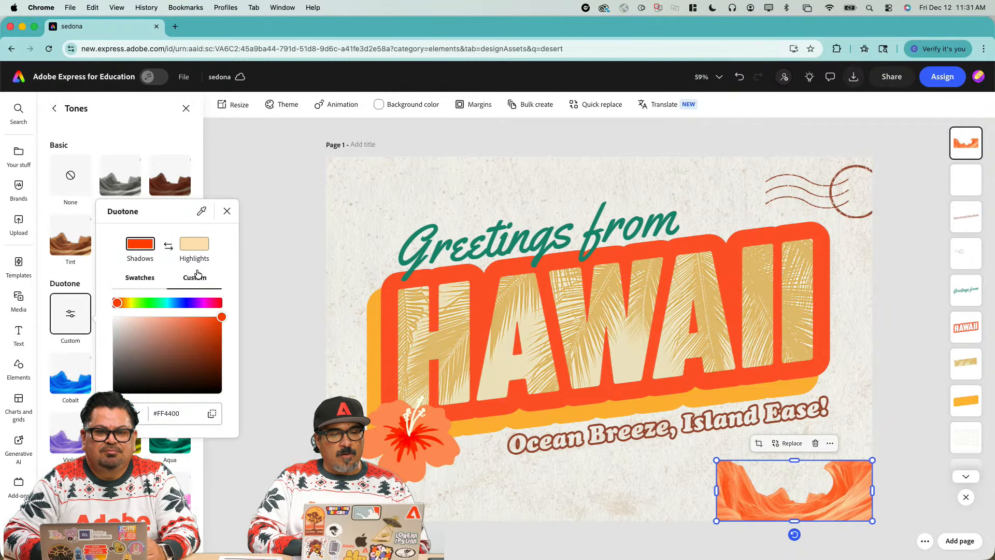
left_click_drag(120, 307, 106, 305)
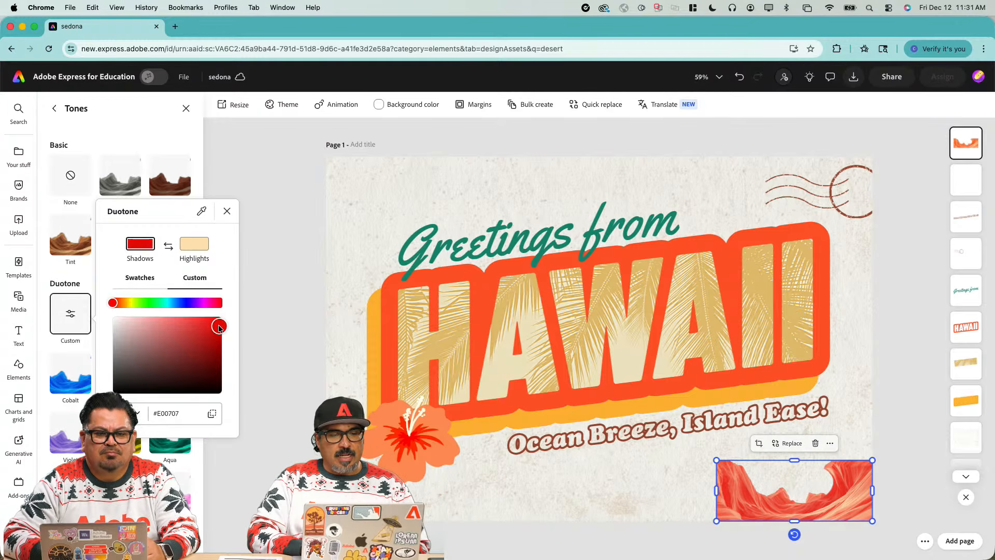
left_click(189, 245)
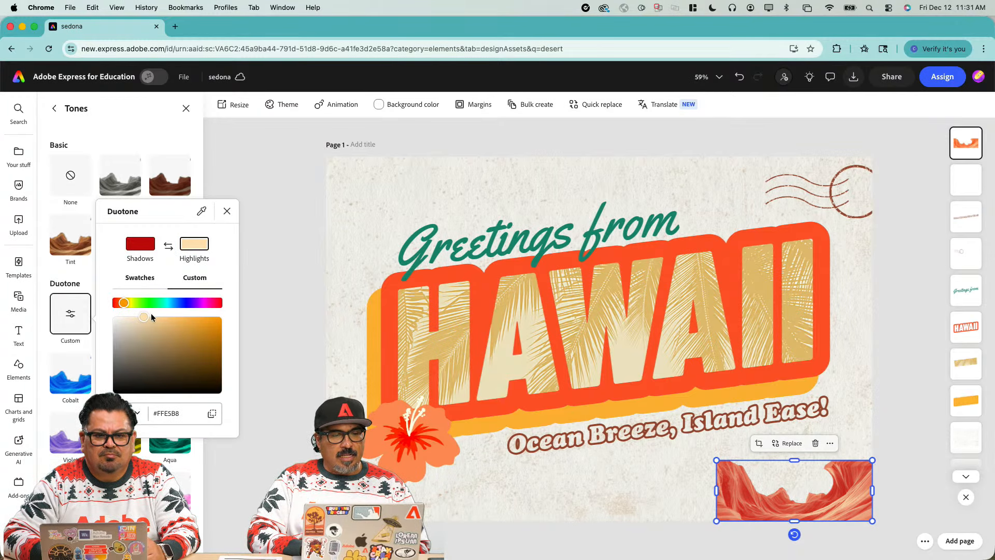
mouse_move(123, 309)
left_mouse_down()
mouse_move(111, 307)
mouse_move(126, 304)
left_mouse_up()
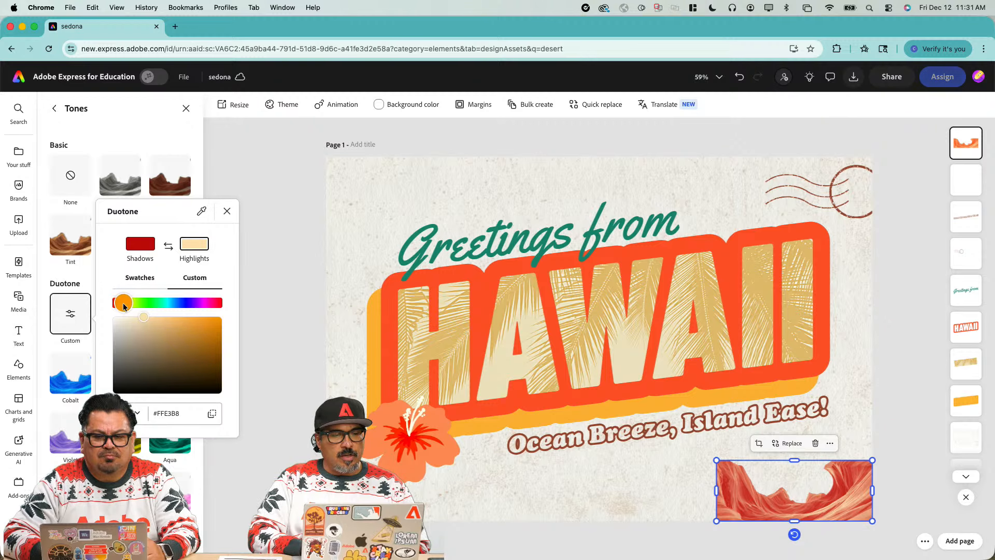
left_click_drag(144, 317, 213, 335)
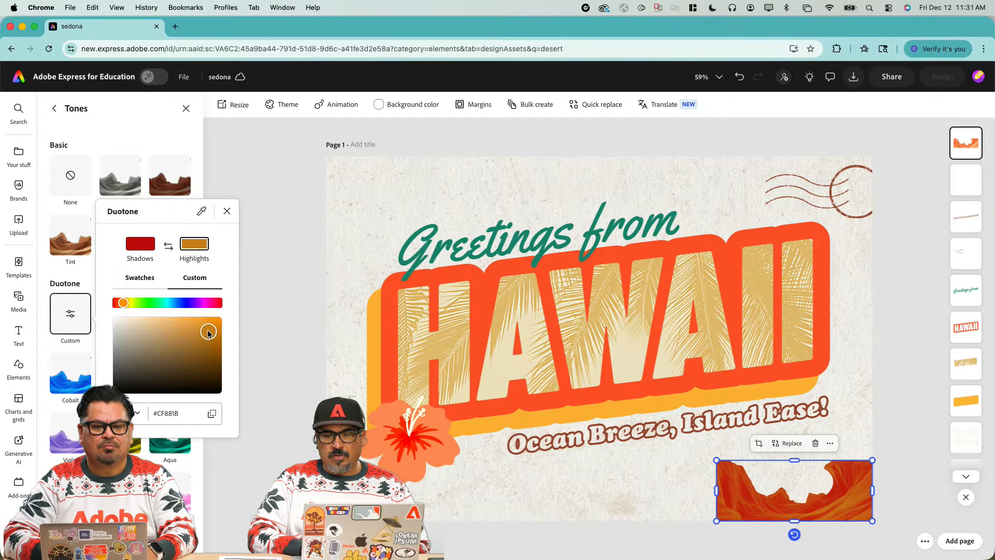
Step: Swap the duotone's shadow and highlight colors and enlarge the canyon image from its upper-left corner
left_click(168, 246)
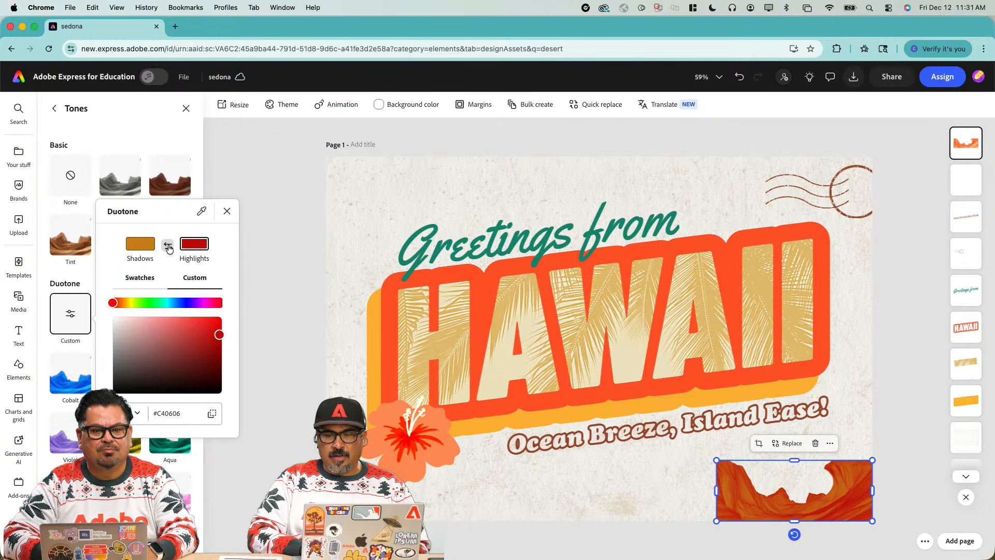
left_click(227, 211)
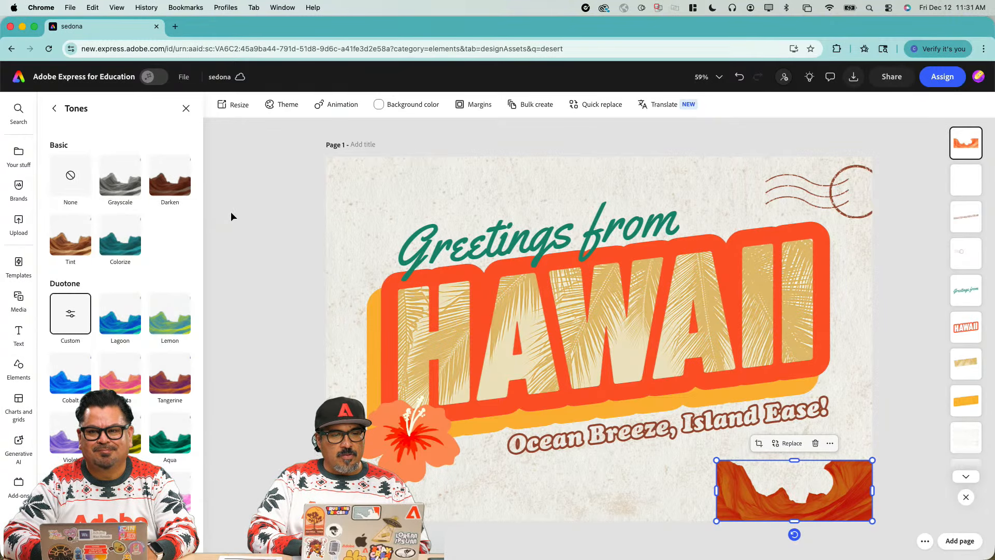
left_click_drag(714, 458, 689, 449)
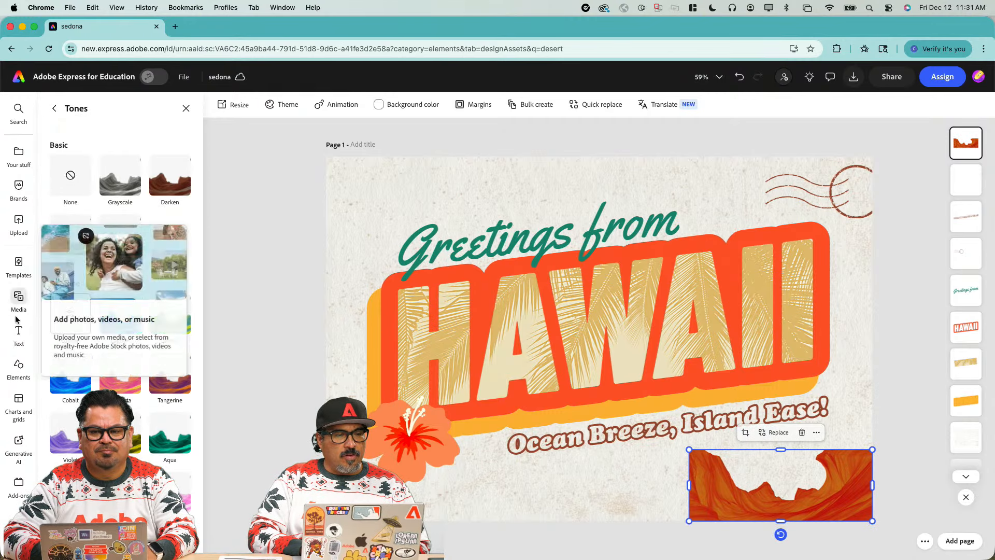
Step: Search the design assets in Elements for "cactus"
left_click(18, 365)
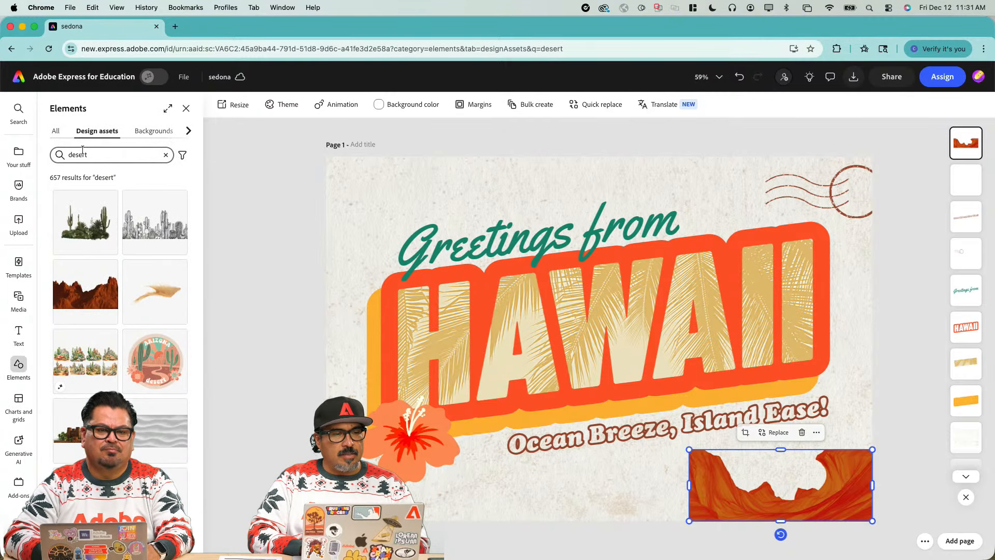
left_click(90, 155)
type("ca")
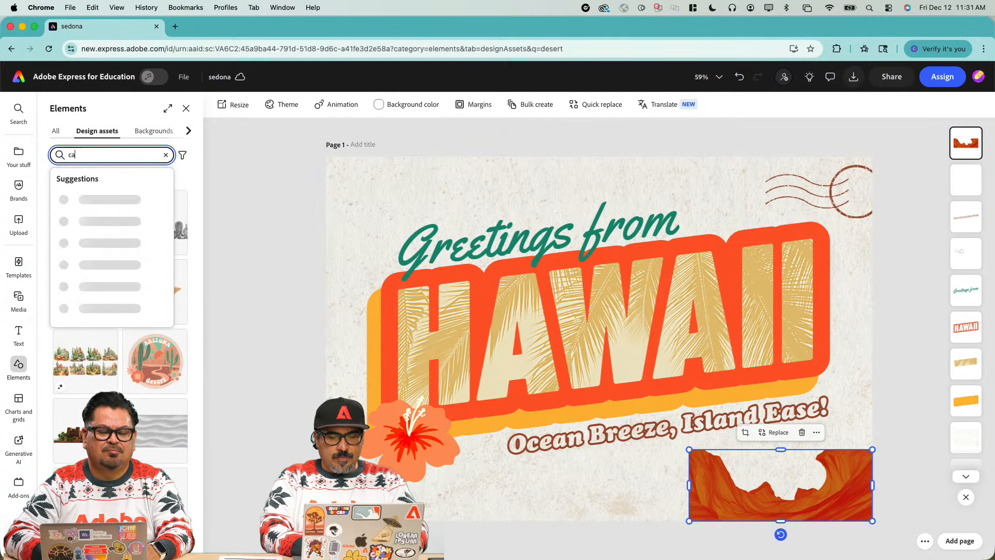
type("ctus")
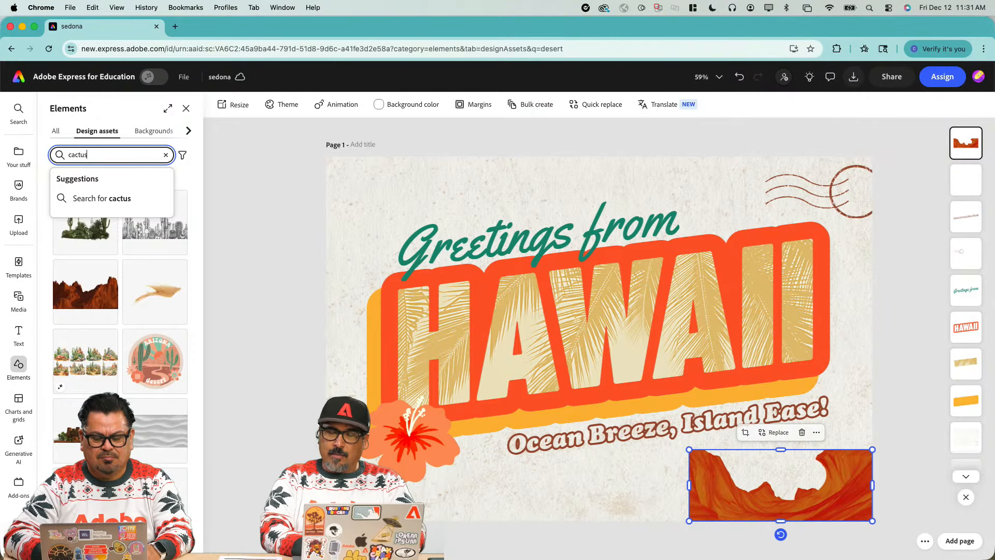
key("Return")
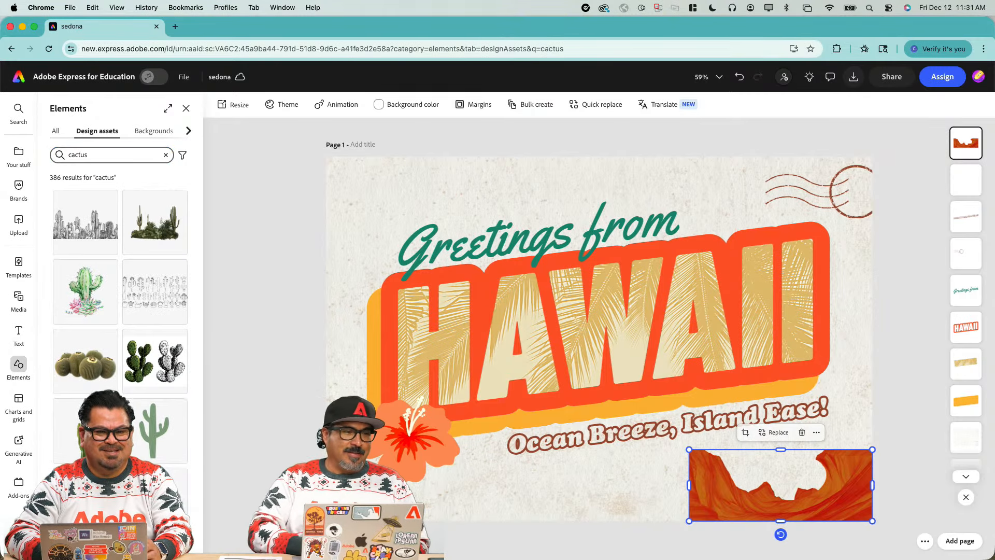
Step: Insert the illustration with the row of green cacti and place it over the canyon image
scroll(110, 312, "down", 5)
scroll(110, 313, "down", 2)
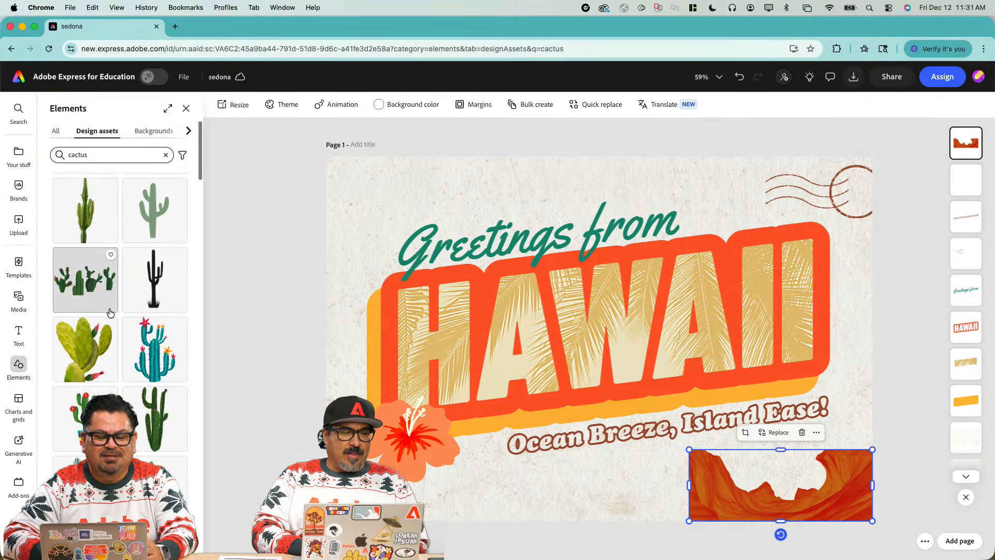
left_click(88, 288)
left_click_drag(632, 349, 760, 492)
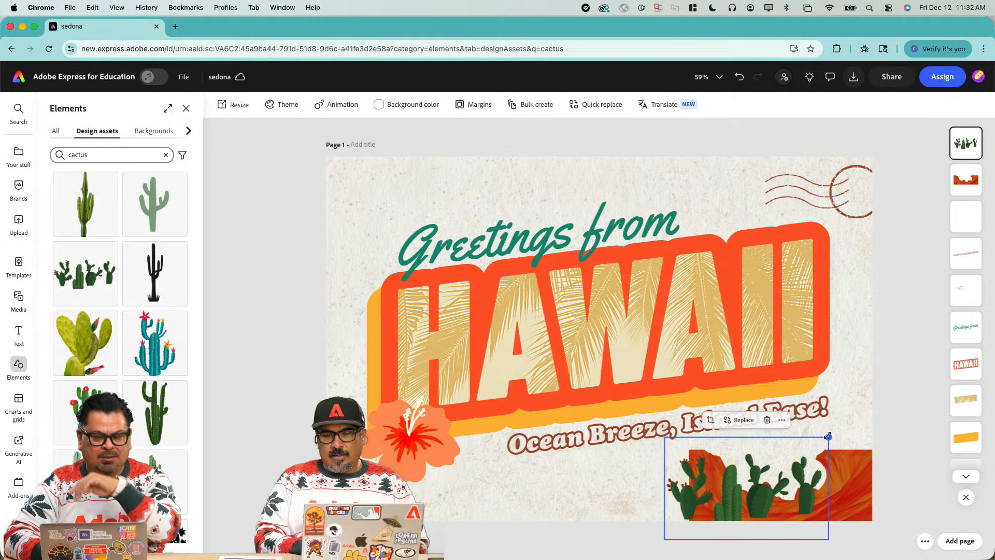
Step: Shrink the cactus row and shift it left to overlap the canyon's left edge, and delete the orange hibiscus flower
left_click_drag(828, 436, 809, 450)
left_click_drag(779, 491, 757, 494)
left_click(393, 452)
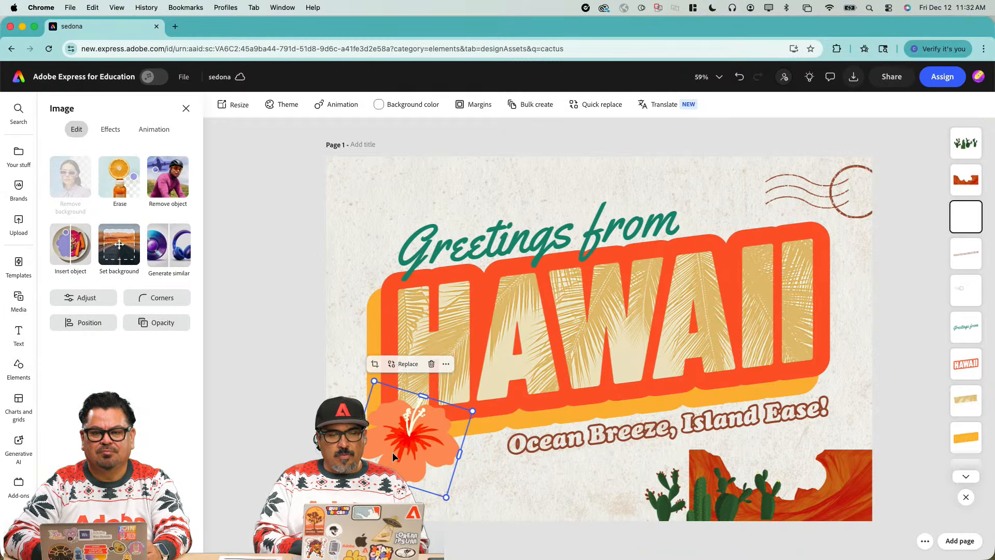
key("Delete")
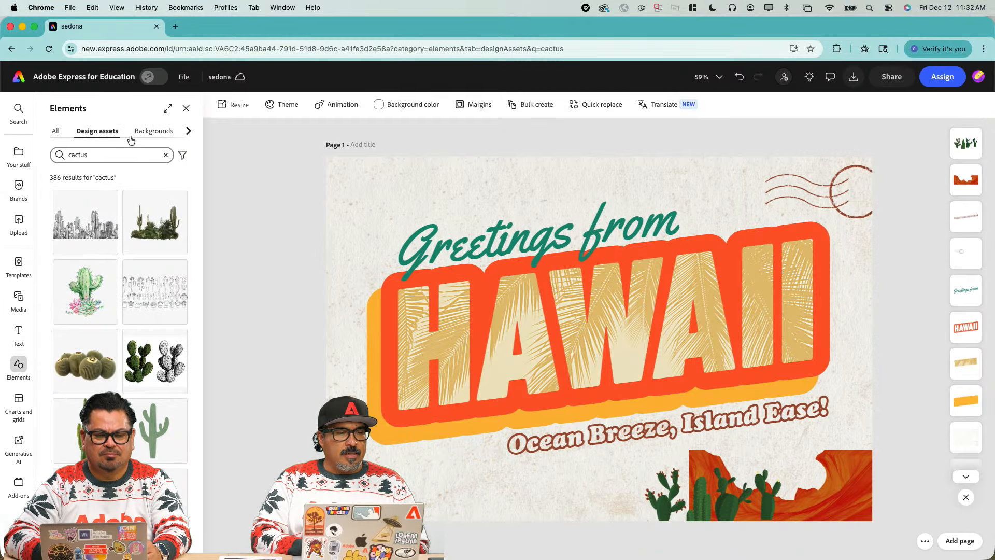
Step: Replace the cactus search in the design assets with a search for "hawk"
left_click(130, 155)
key("BackSpace")
key("BackSpace")
key("BackSpace")
key("BackSpace")
key("BackSpace")
key("BackSpace")
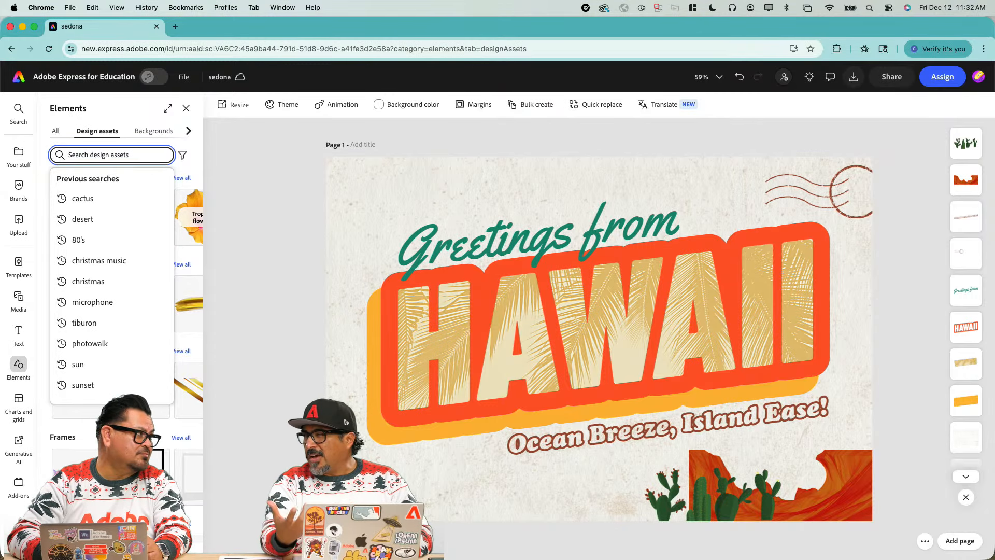
type("co")
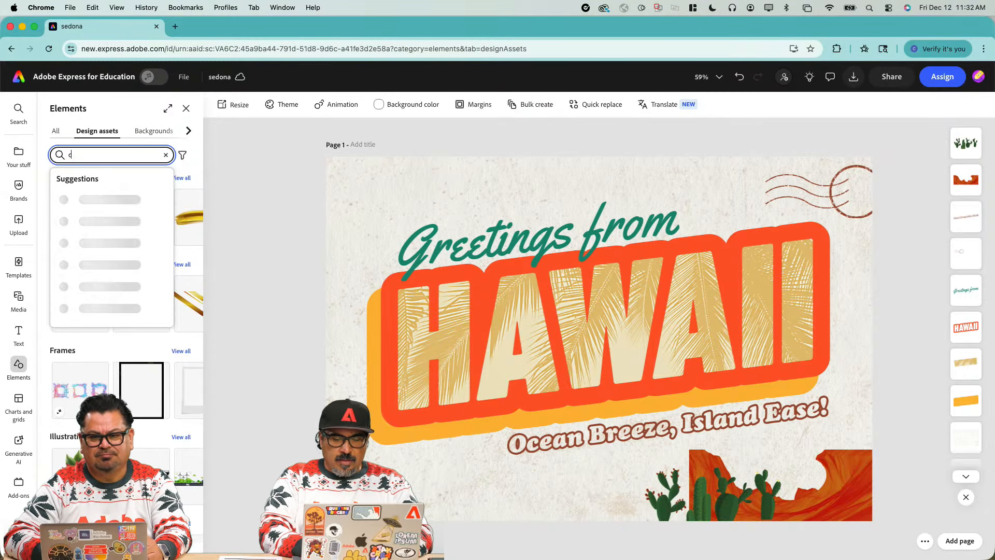
key("BackSpace")
key("BackSpace")
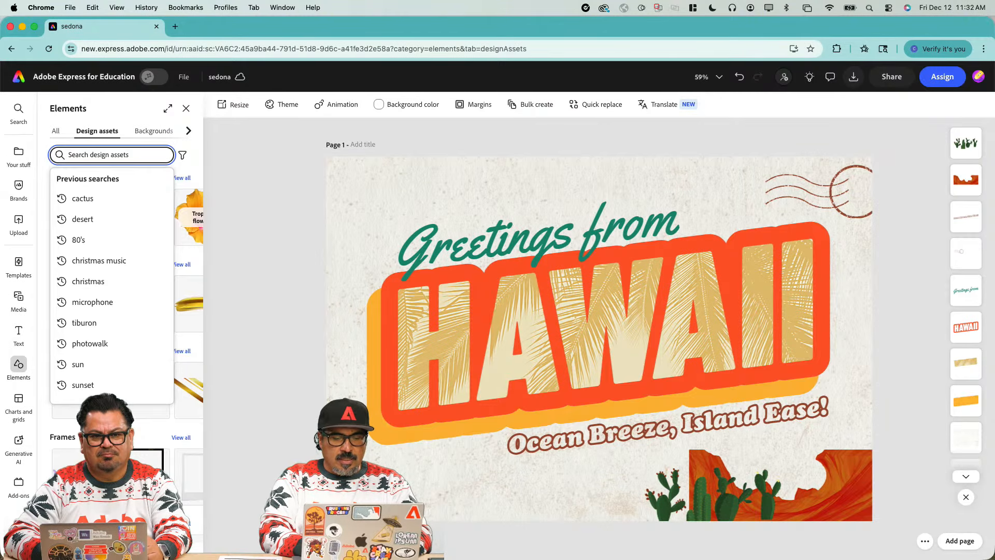
type("hawk")
key("Return")
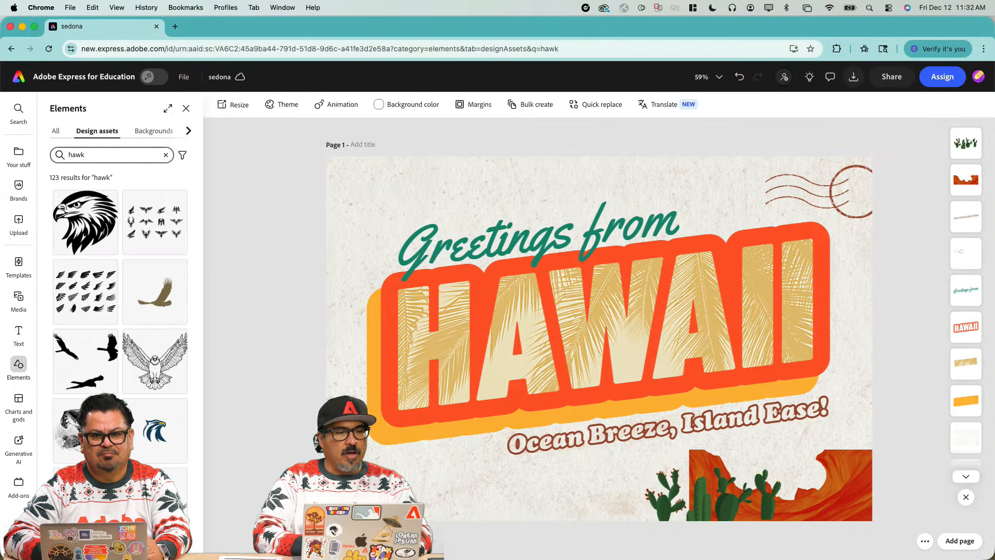
Step: Insert the brown perched hawk image from the results and place it at the lower-left edge of the HAWAII title
scroll(144, 423, "down", 5)
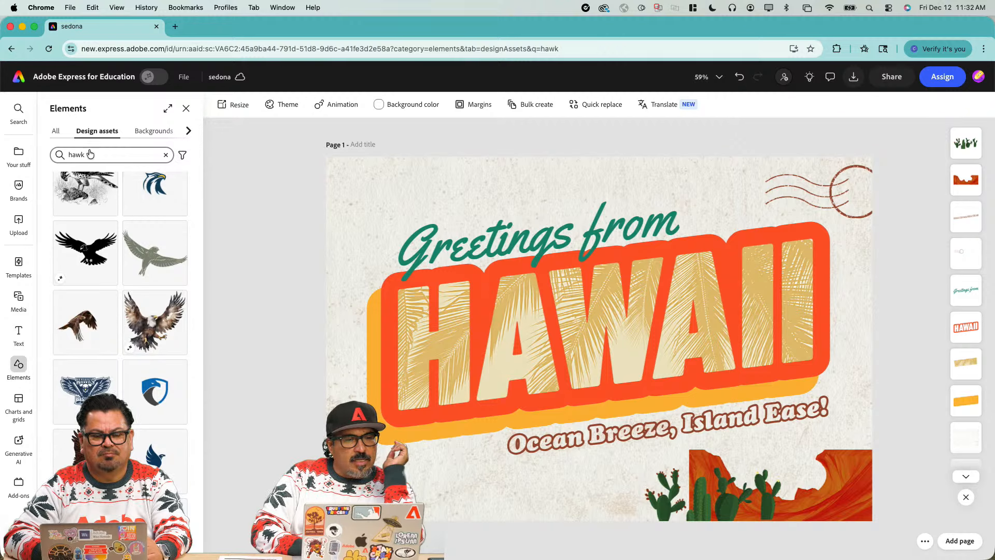
scroll(105, 392, "down", 10)
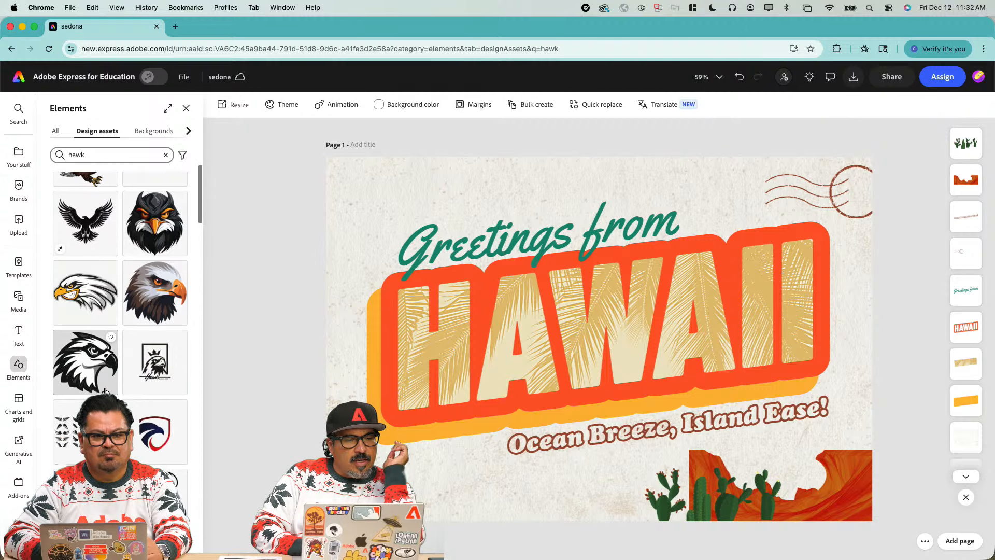
scroll(105, 391, "down", 6)
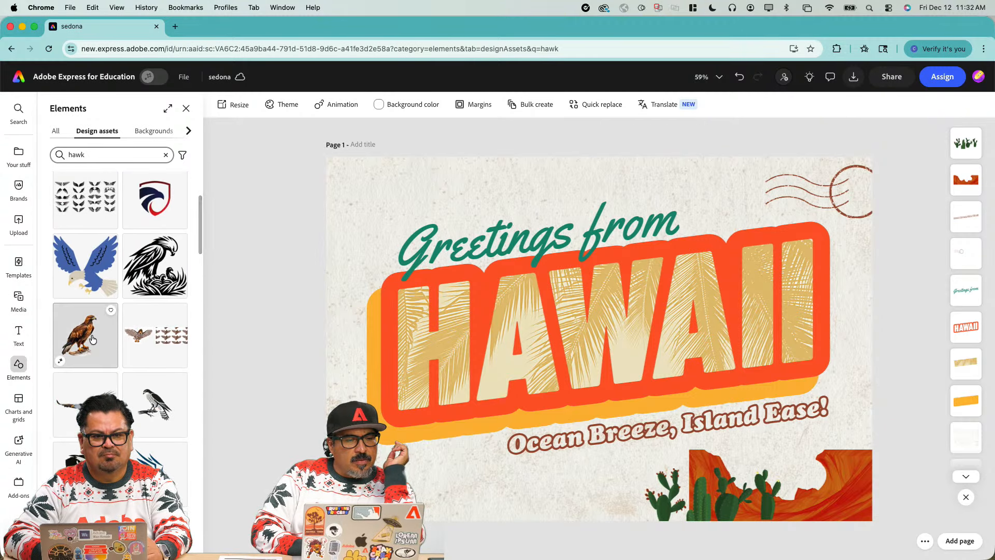
left_click(86, 344)
left_click_drag(589, 255, 387, 410)
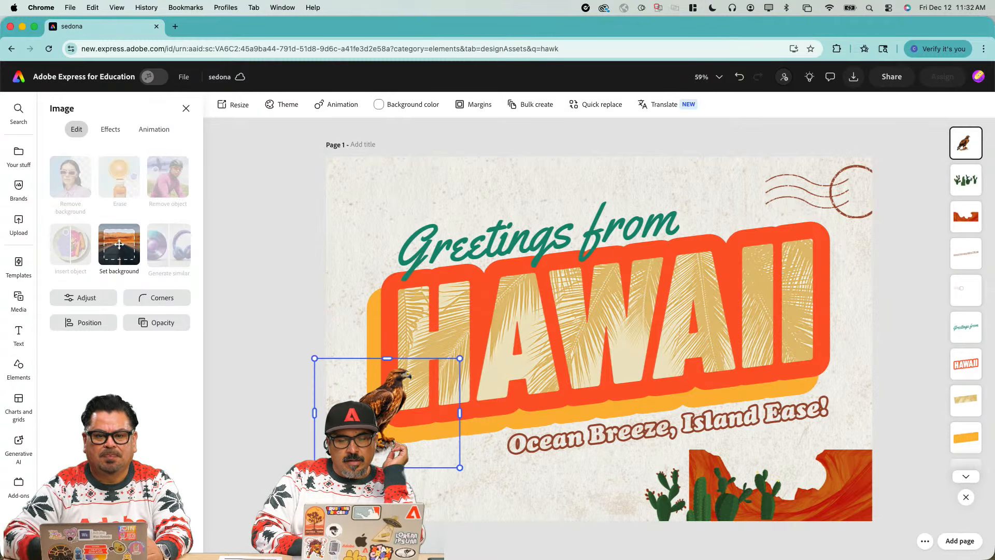
Step: Change the orange-outlined HAWAII title to SEDONA, scale it down to fit the postcard, and move it slightly lower
left_click(588, 349)
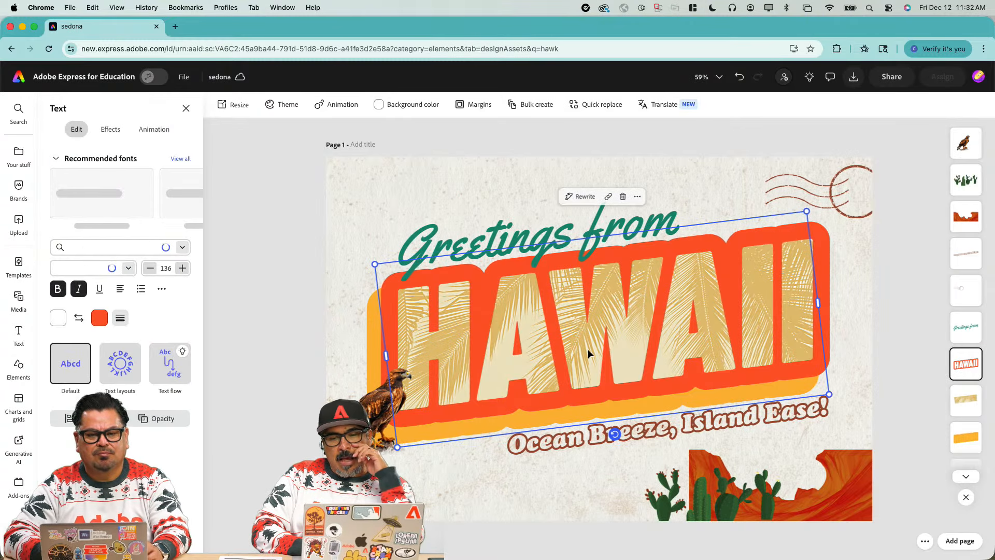
double_click(518, 337)
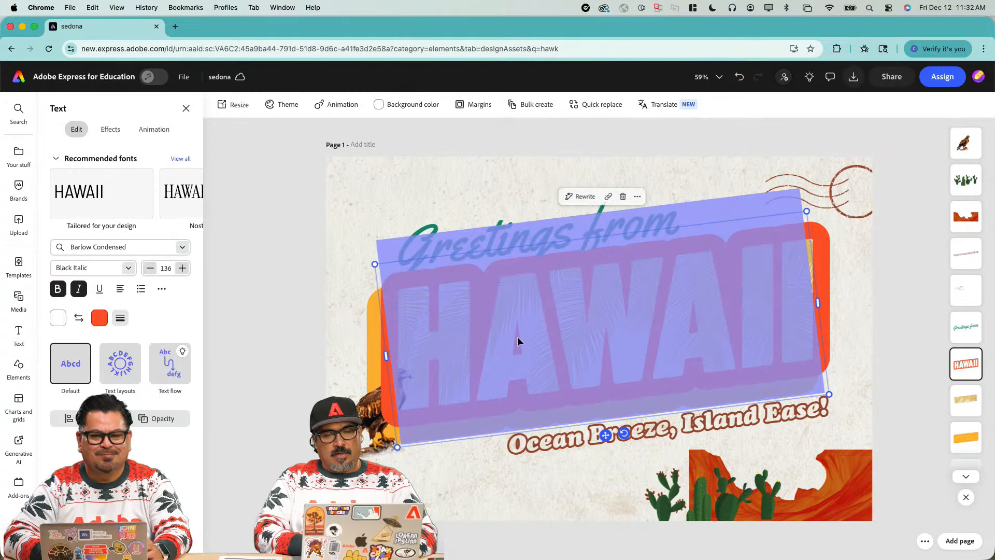
type("SEDONA")
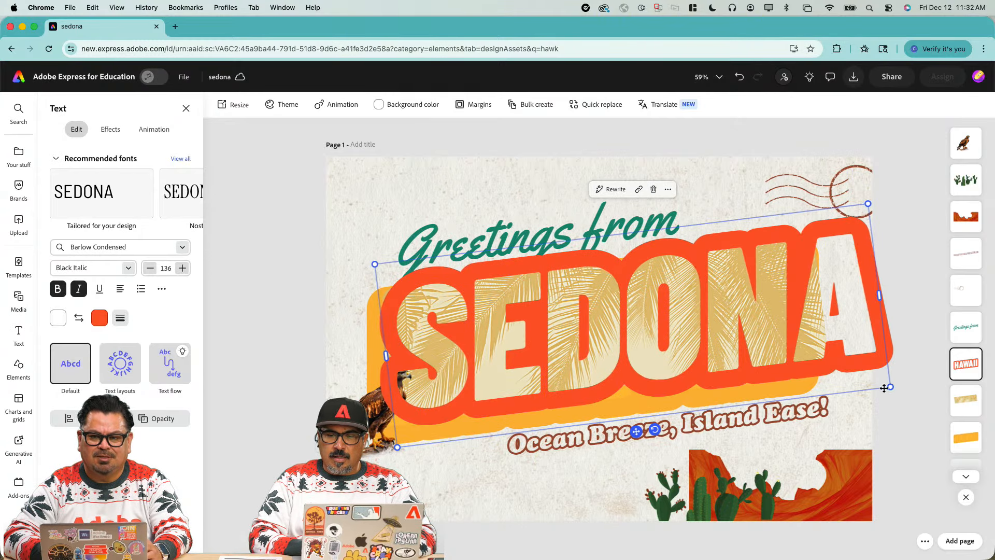
left_click_drag(890, 388, 804, 366)
left_click_drag(590, 405, 590, 434)
Step: Move the yellow backing text below the title and change its wording from HAWAII to SEDONA
left_click(965, 441)
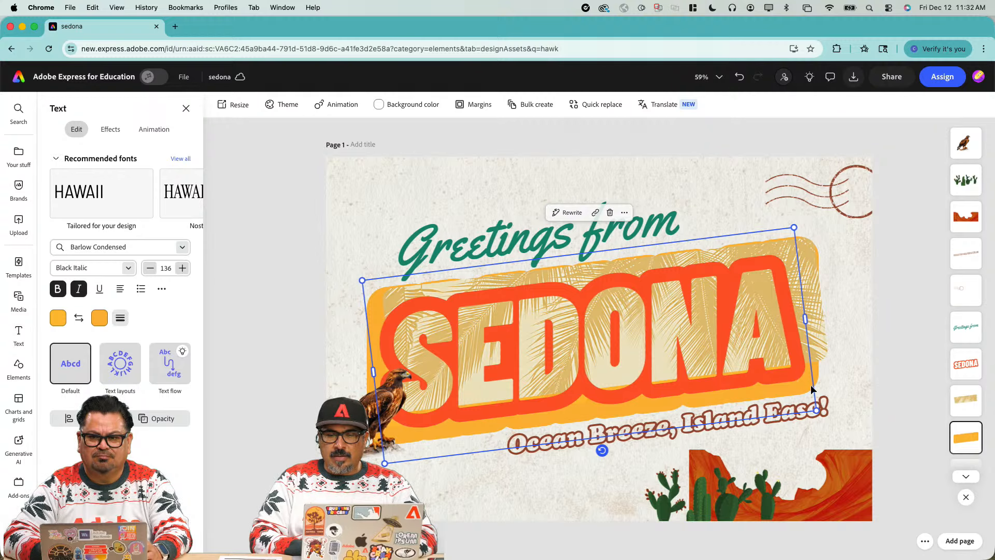
left_click_drag(811, 384, 816, 493)
double_click(472, 475)
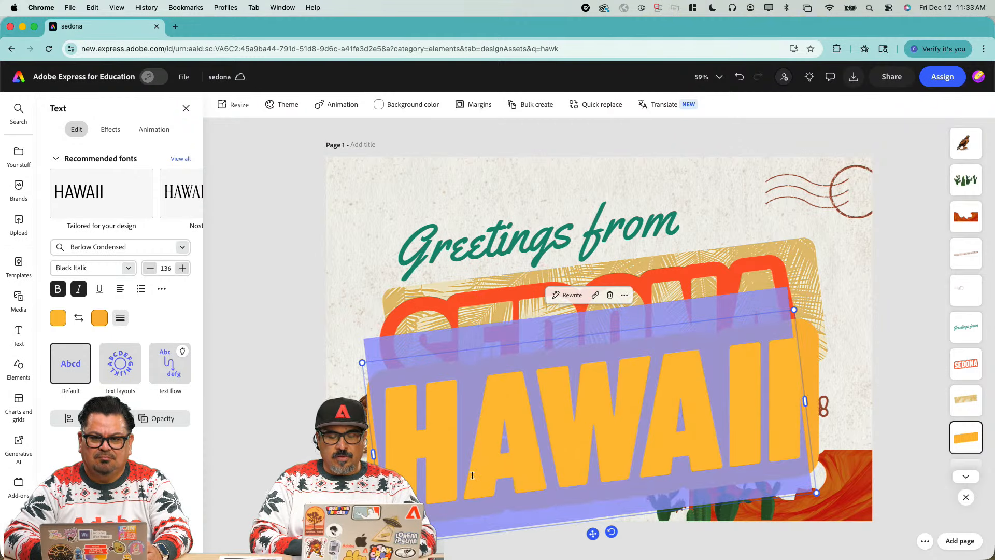
type("SED")
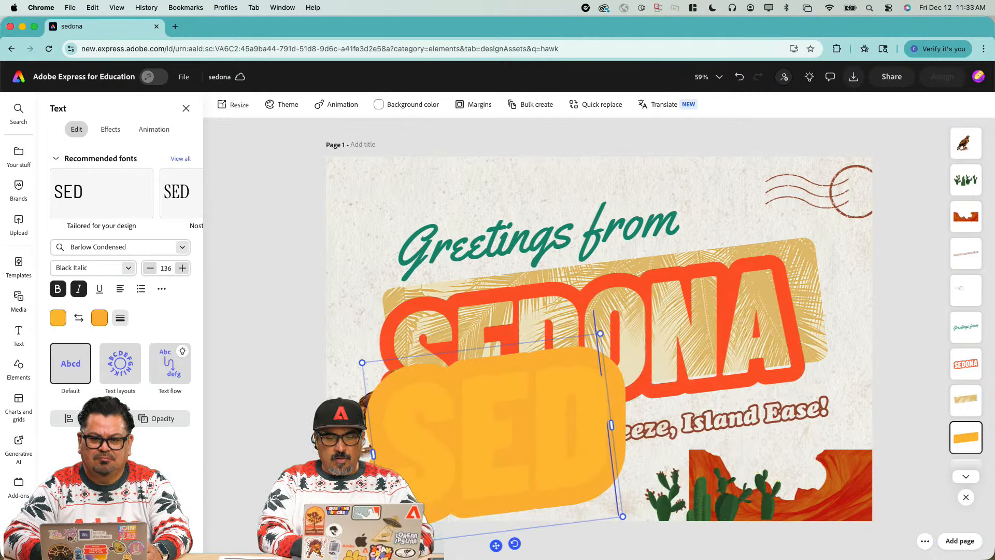
type("ONA")
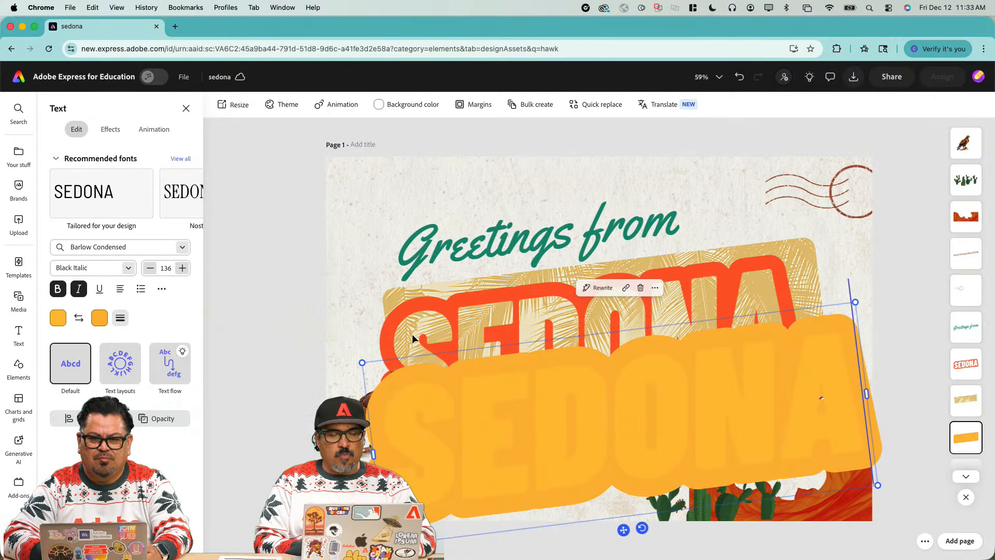
left_click(922, 409)
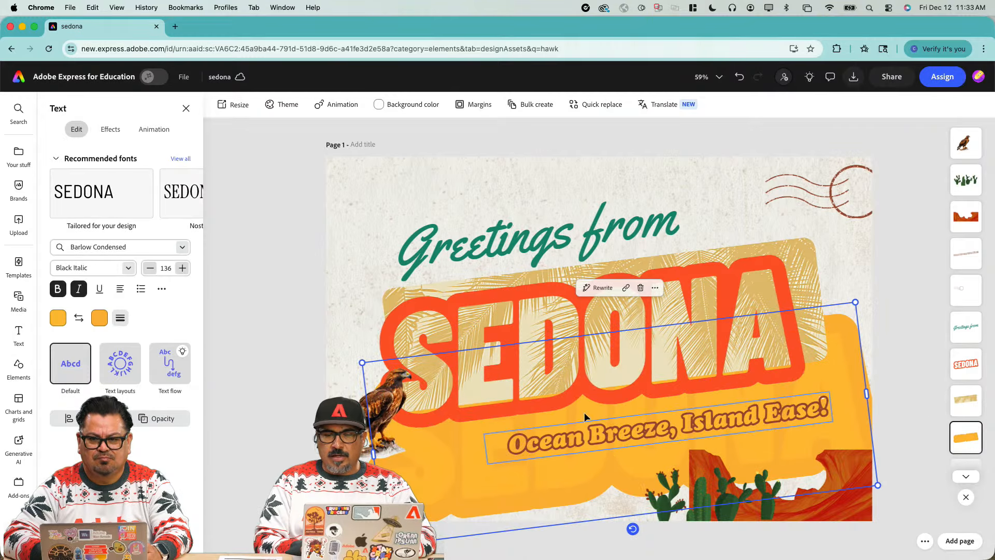
Step: Scale the yellow SEDONA backing text to size 126 and position it behind the title as a slightly lower offset shadow
left_click(469, 401)
left_click_drag(864, 400, 825, 391)
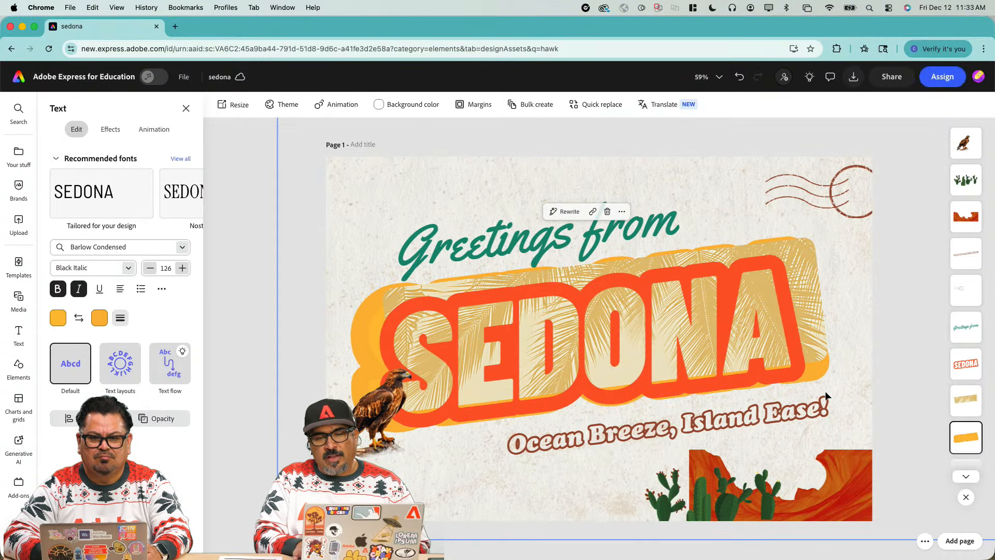
key("Right")
key("Right")
key("Right")
key("Right")
key("Right")
key("Right")
key("Right")
key("Right")
key("Right")
key("Right")
key("Right")
key("Right")
key("Right")
key("Right")
key("Right")
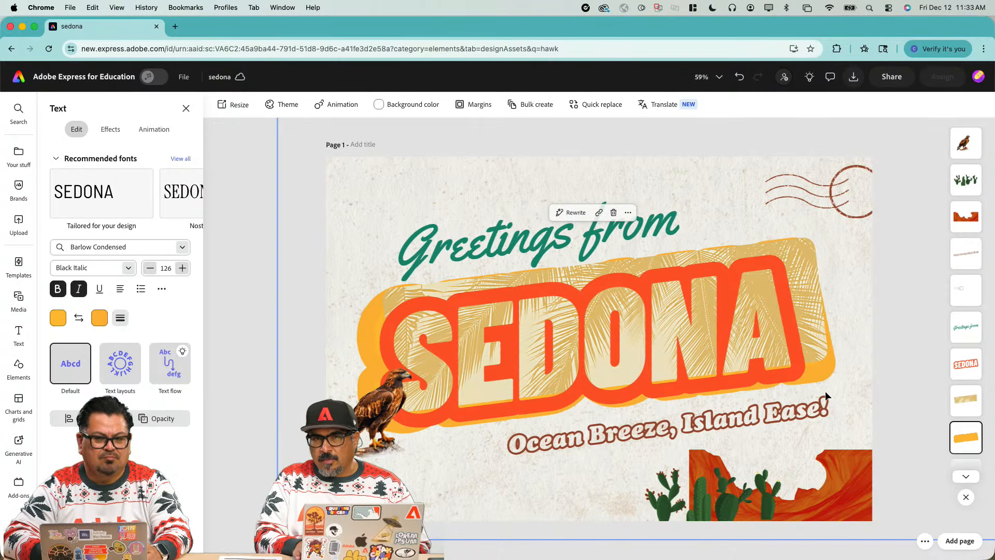
key("Down")
key("Down")
key("Down")
key("Down")
key("Down")
key("Down")
key("Down")
key("Down")
key("Down")
key("Down")
key("Down")
key("Down")
key("Down")
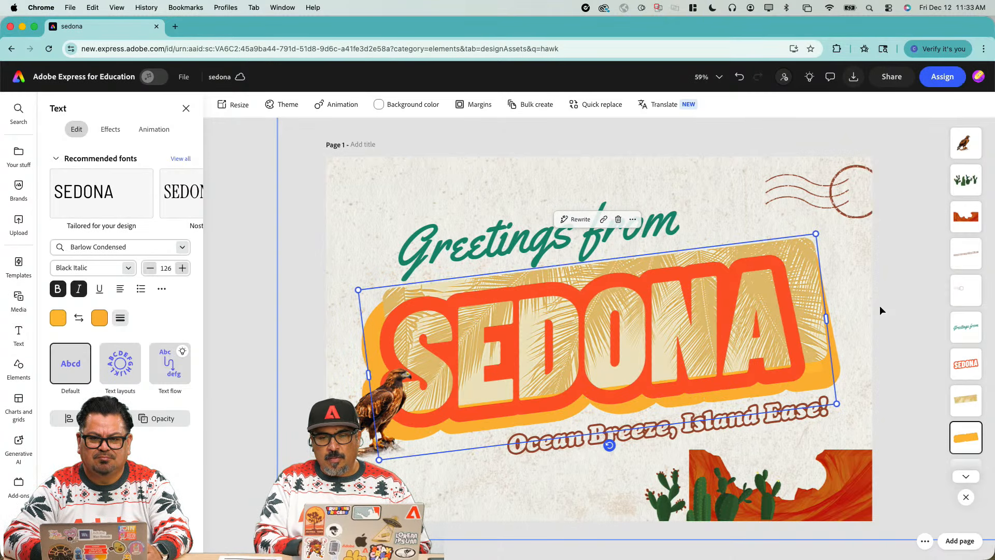
Step: Shift the title's palm texture slightly down and replace it with the purple and green succulent photo from a "cactus" photo search
left_click(963, 397)
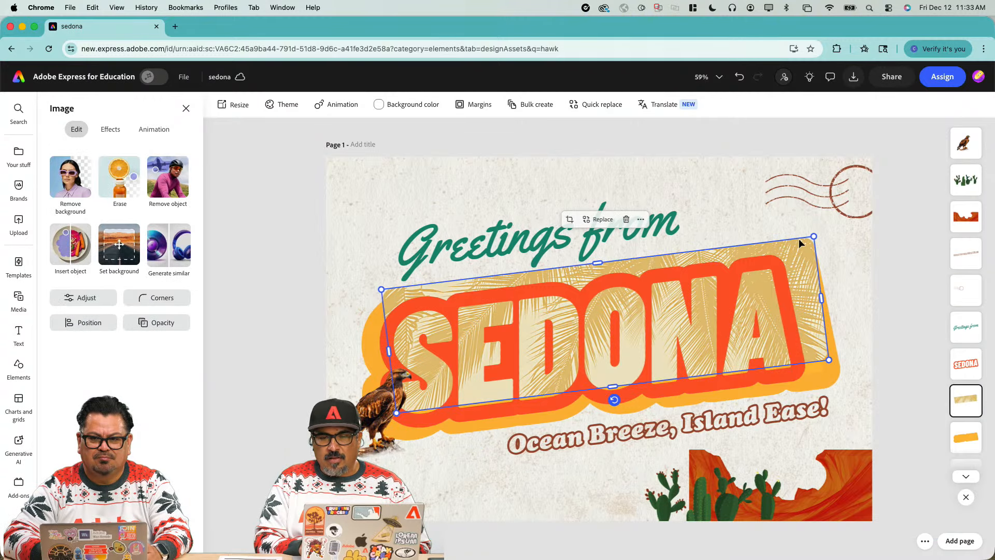
mouse_move(801, 244)
left_mouse_down()
mouse_move(774, 172)
mouse_move(807, 222)
mouse_move(803, 253)
left_mouse_up()
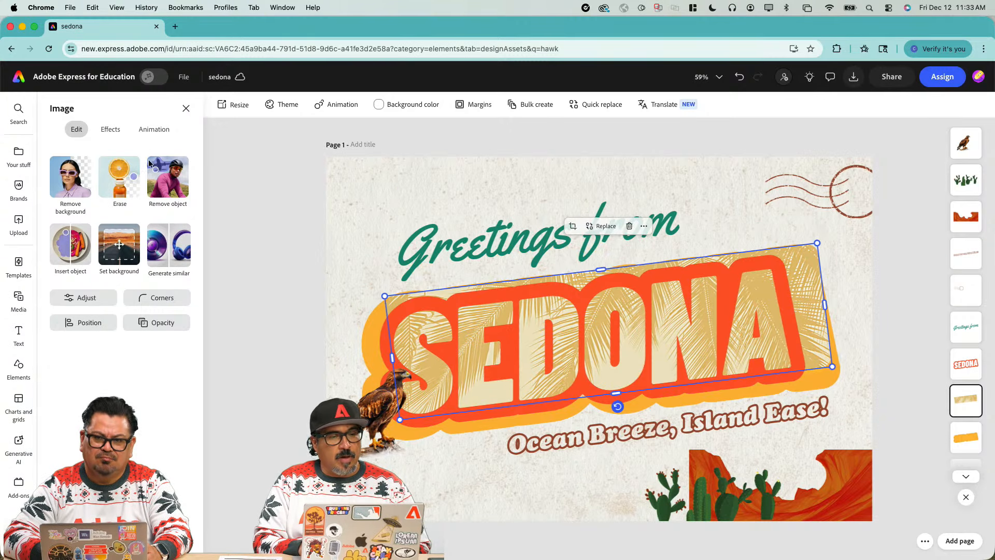
left_click(603, 228)
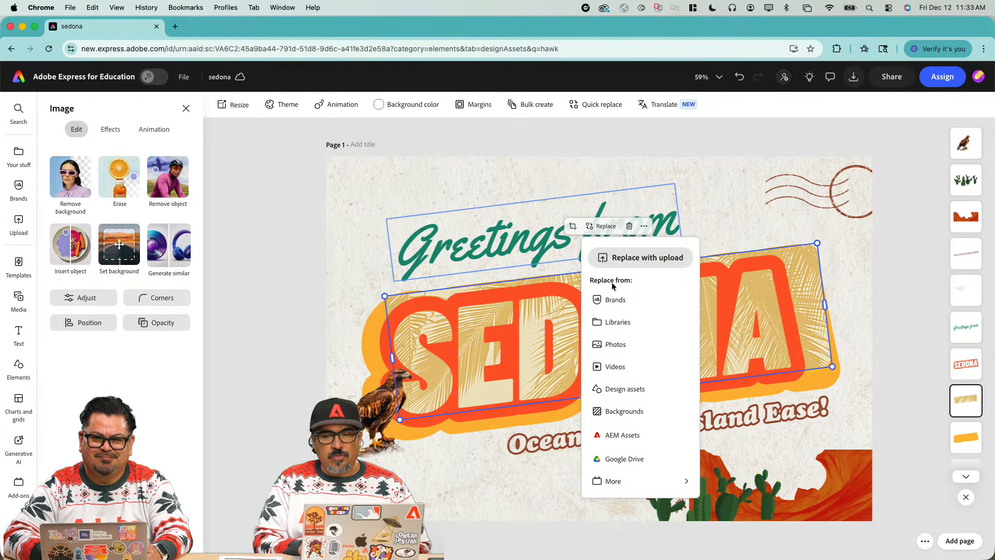
left_click(617, 343)
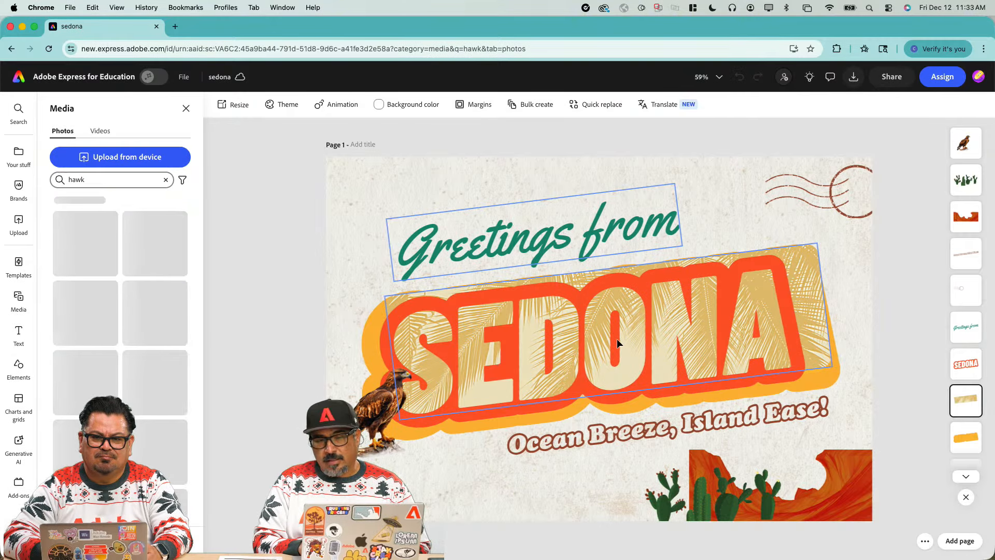
left_click(116, 177)
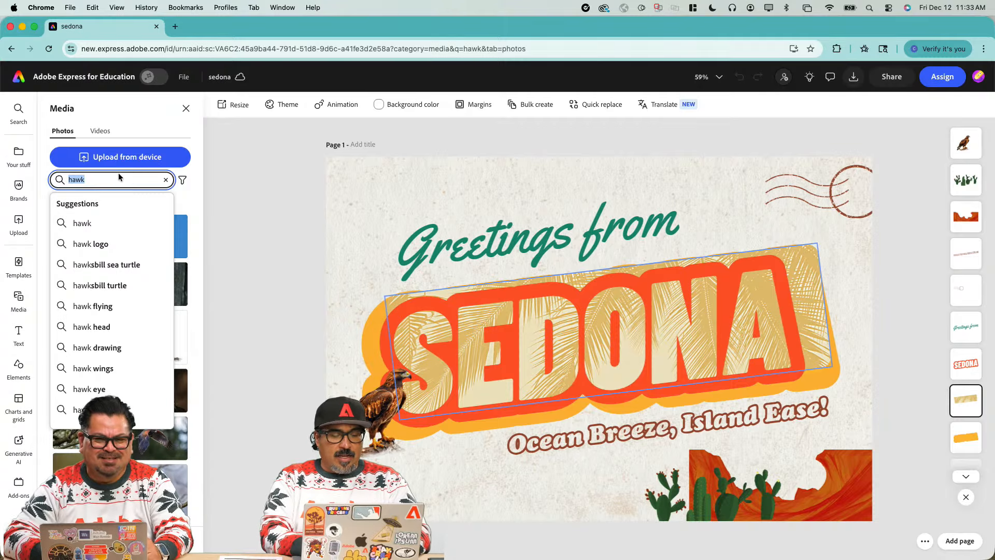
type("cactus")
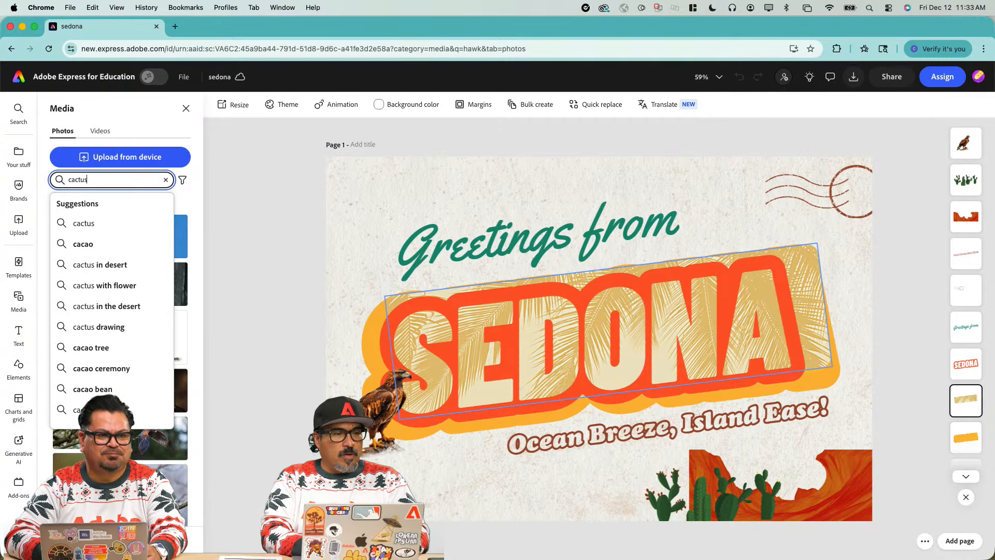
key("Return")
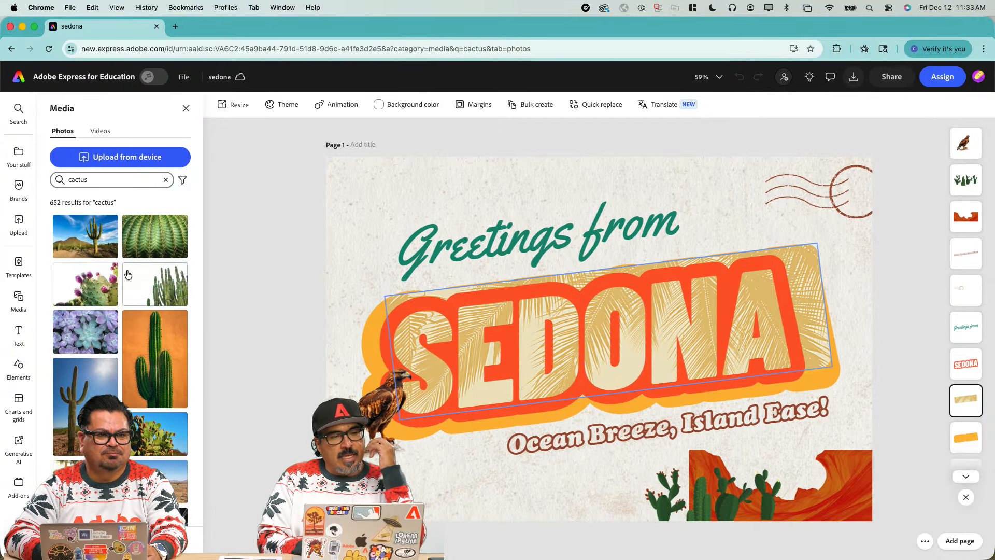
scroll(81, 338, "down", 2)
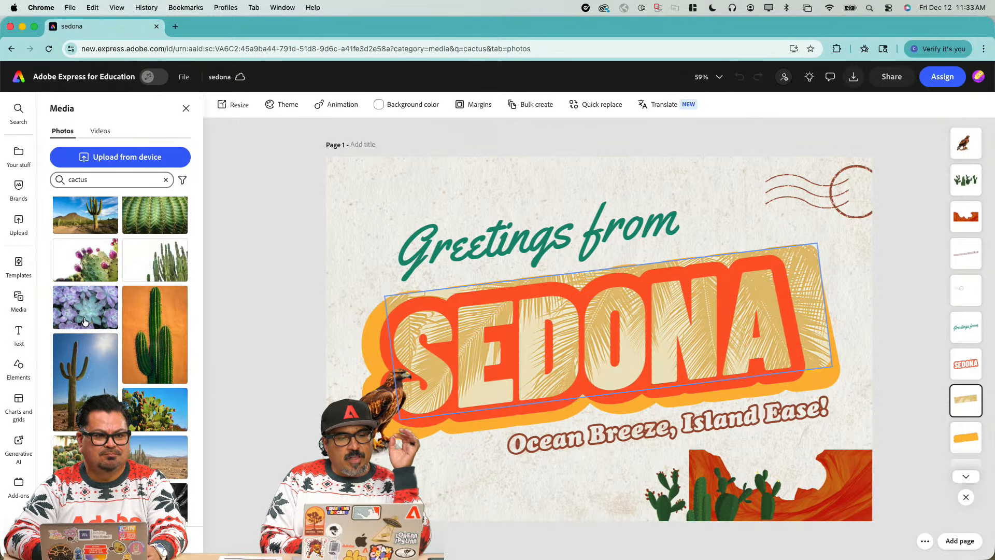
left_click(84, 321)
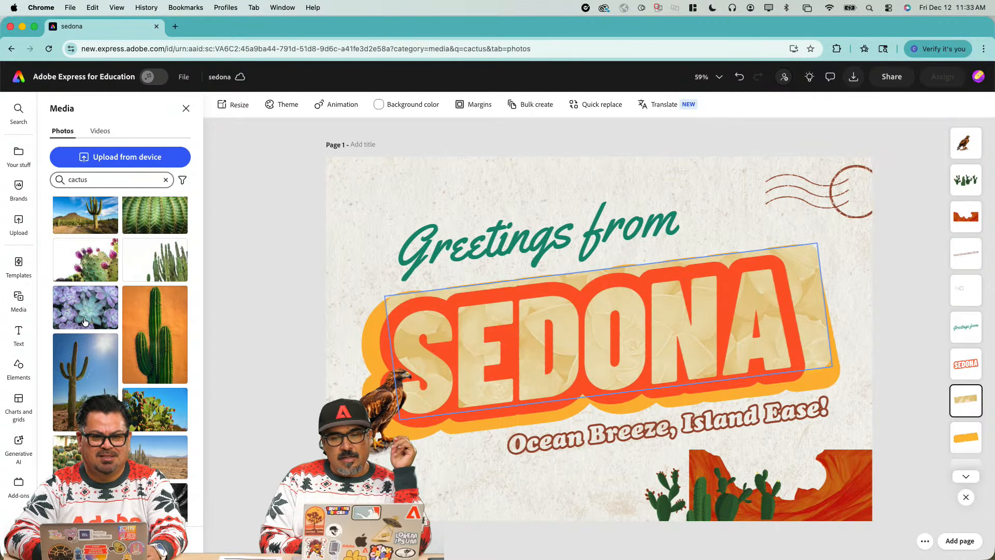
Step: Resize and reposition the succulent texture so it fills the SEDONA letters without extending beyond the yellow backing
left_click(808, 284)
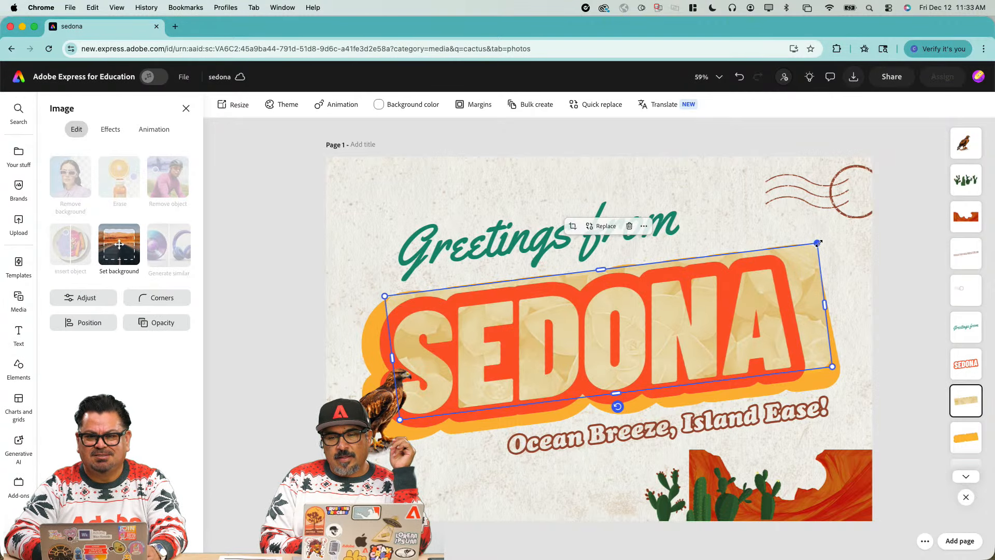
left_click_drag(818, 244, 778, 261)
mouse_move(385, 308)
left_mouse_down()
mouse_move(399, 308)
mouse_move(379, 307)
left_mouse_up()
left_click_drag(792, 372, 807, 378)
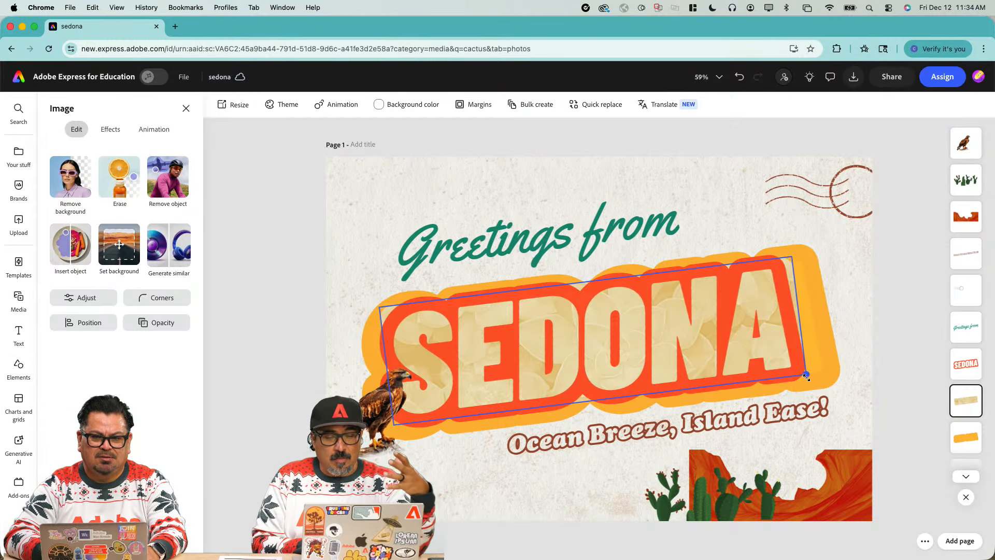
left_click_drag(807, 377, 807, 377)
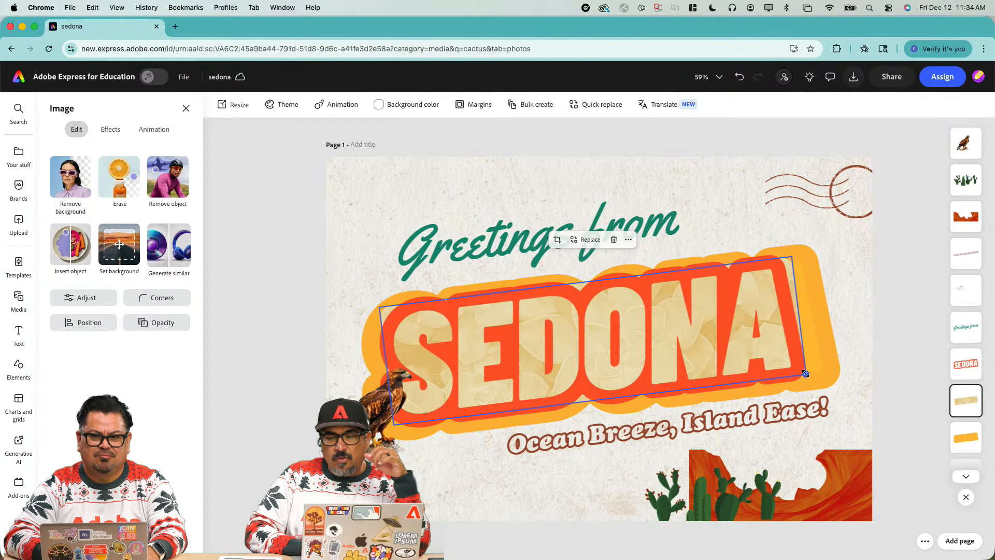
mouse_move(806, 377)
left_mouse_down()
mouse_move(824, 384)
mouse_move(803, 362)
left_mouse_up()
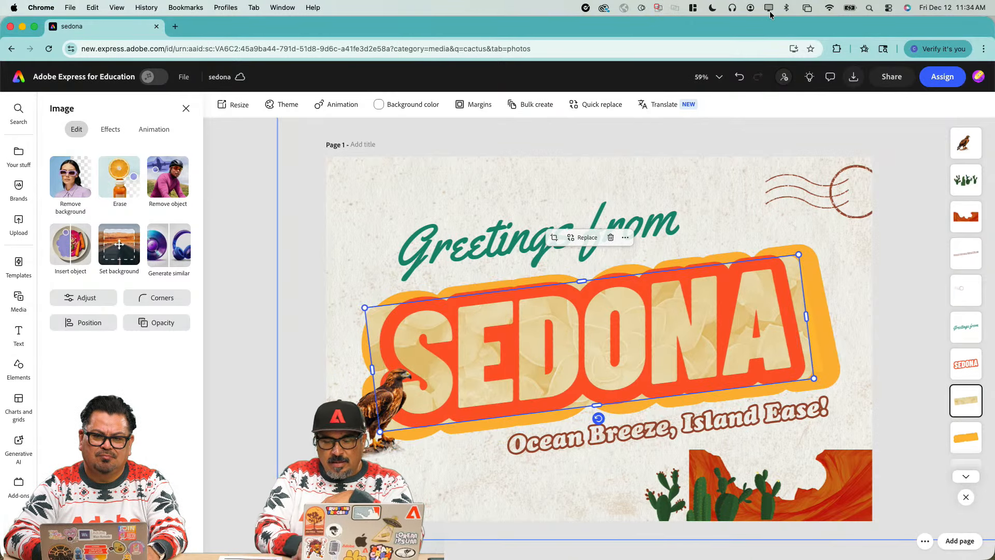
key("super+plus")
key("super+plus")
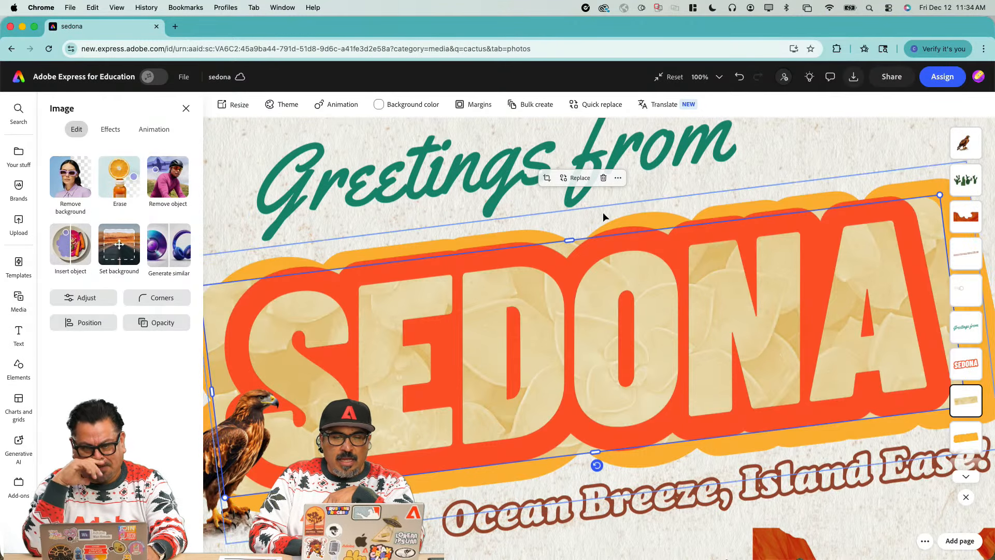
Step: Trim all four edges of the succulent texture so it stays inside the orange outline around the SEDONA letters
mouse_move(570, 241)
left_mouse_down()
mouse_move(575, 265)
mouse_move(573, 255)
left_mouse_up()
left_click_drag(598, 451, 593, 433)
key("super+minus")
left_click_drag(866, 309, 854, 309)
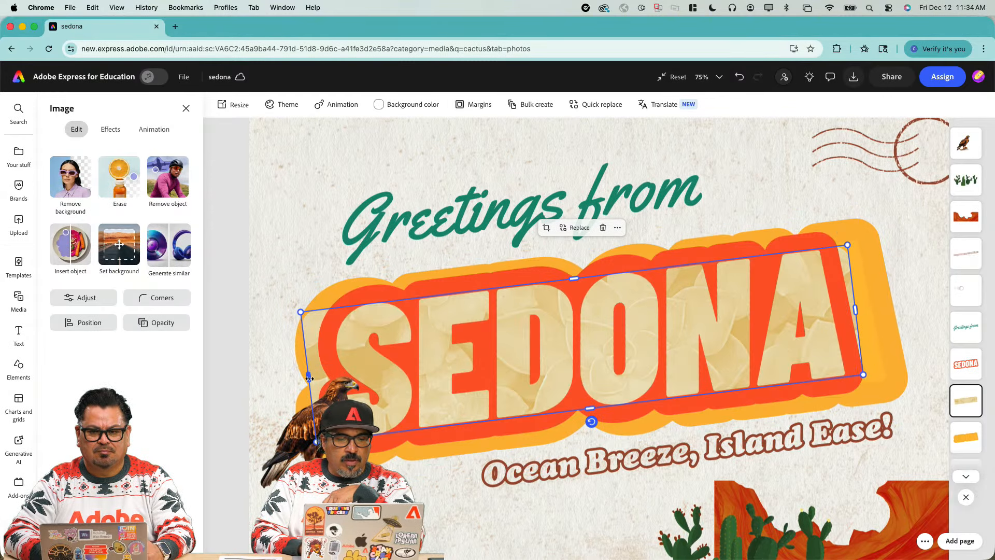
left_click_drag(309, 377, 318, 377)
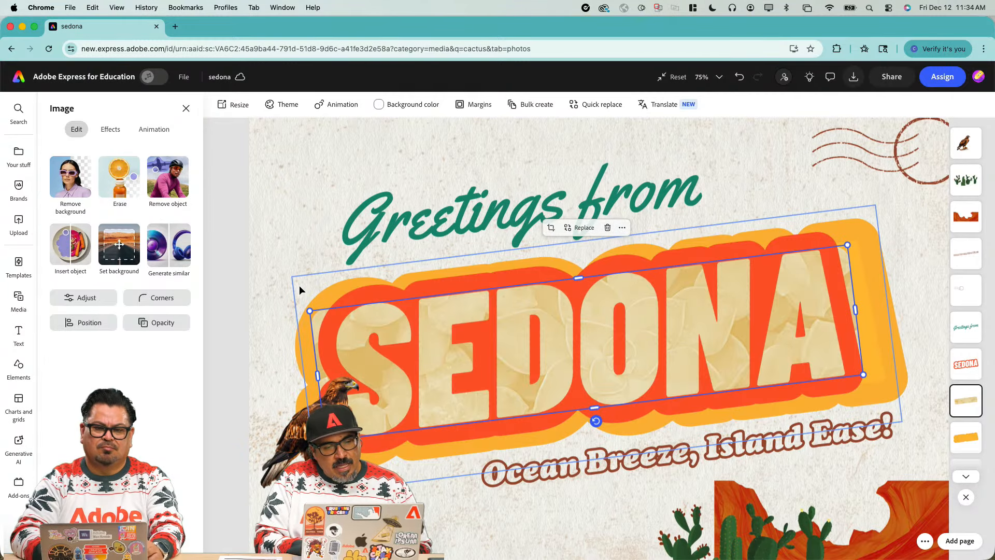
Step: Set the succulent texture's corner roundness to 101.82
scroll(314, 309, "up", 5)
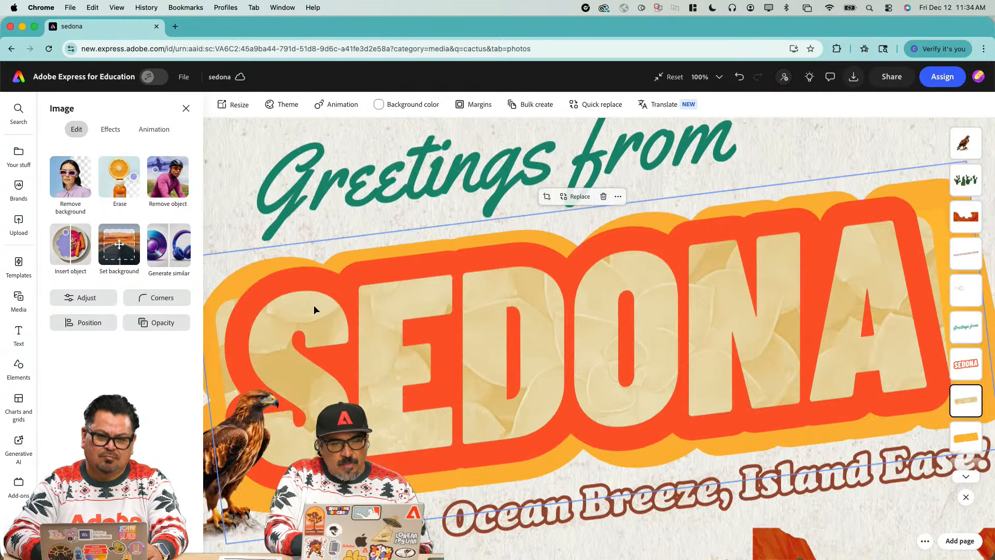
scroll(314, 307, "left", 3)
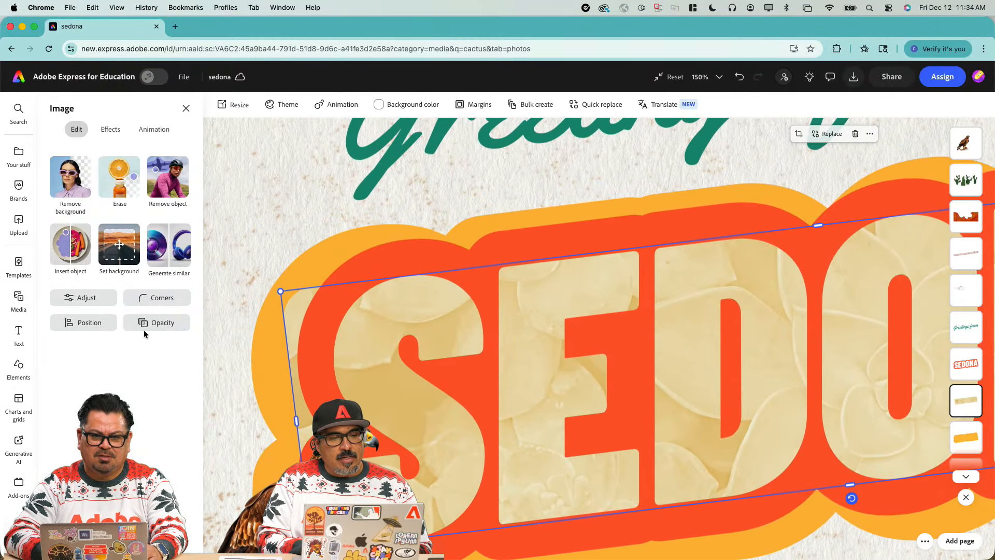
left_click(162, 299)
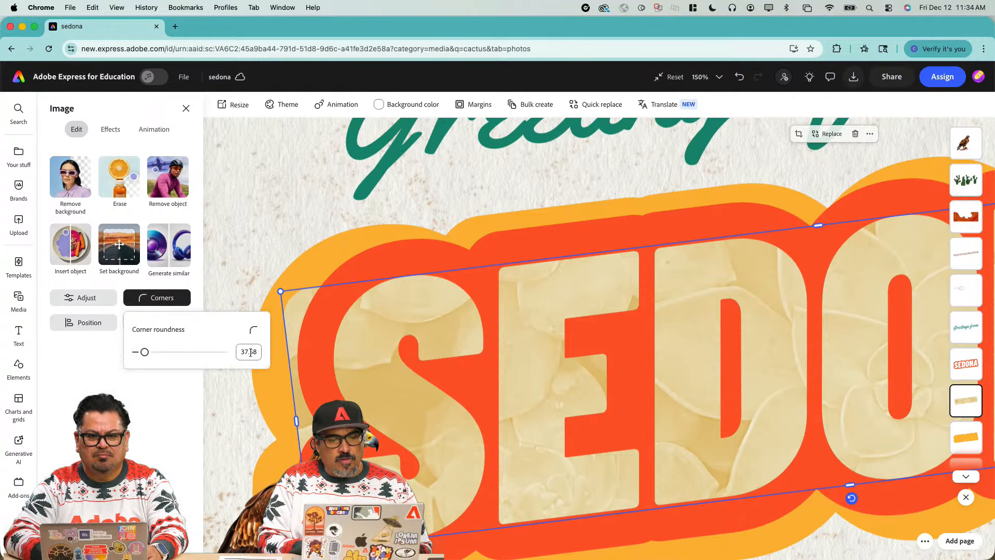
mouse_move(150, 354)
left_mouse_down()
mouse_move(163, 354)
mouse_move(100, 353)
mouse_move(158, 354)
left_mouse_up()
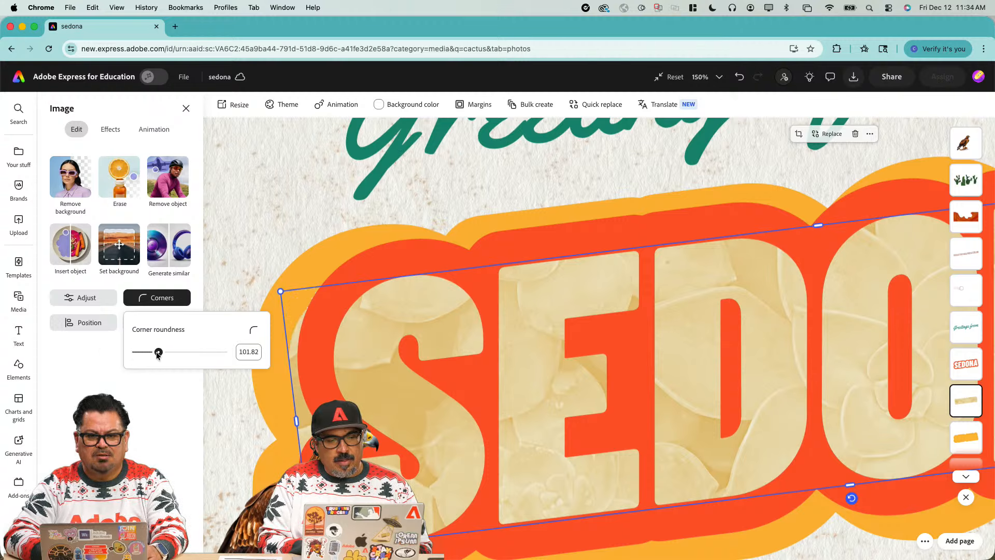
left_click(253, 222)
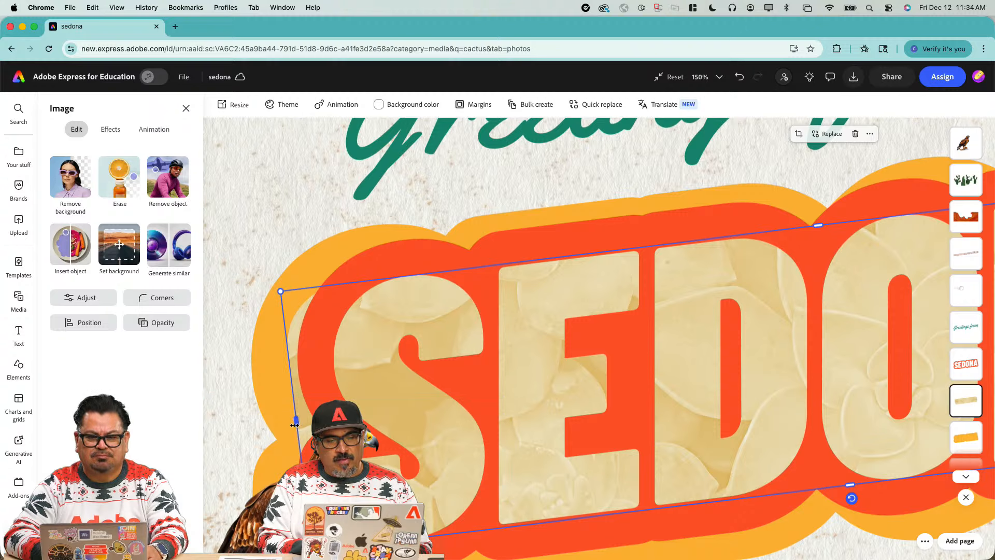
Step: Pull in the succulent texture's two short sides further so it closely fits the S and the final A
left_click_drag(294, 425, 321, 418)
scroll(320, 418, "right", 2)
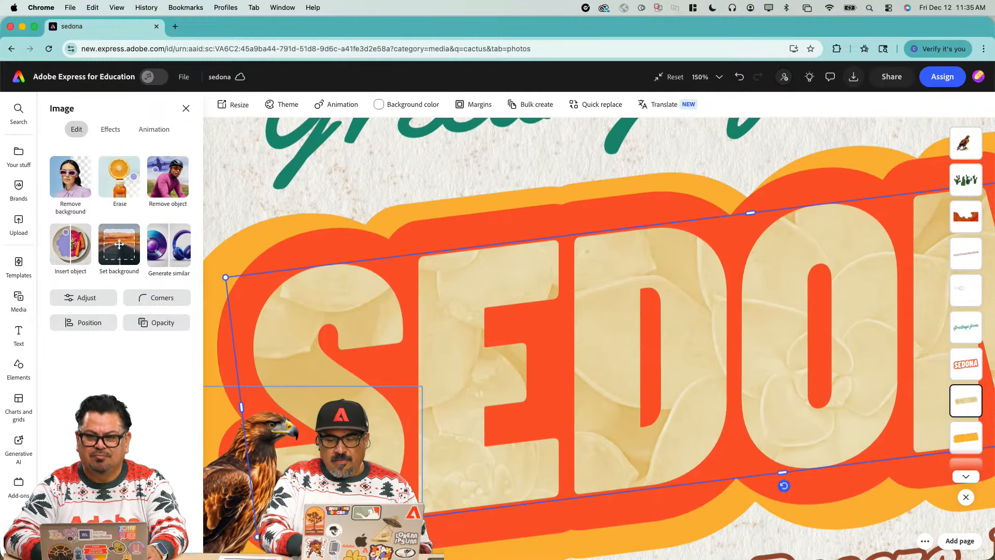
key("super+minus")
key("super+minus")
scroll(652, 371, "down", 1)
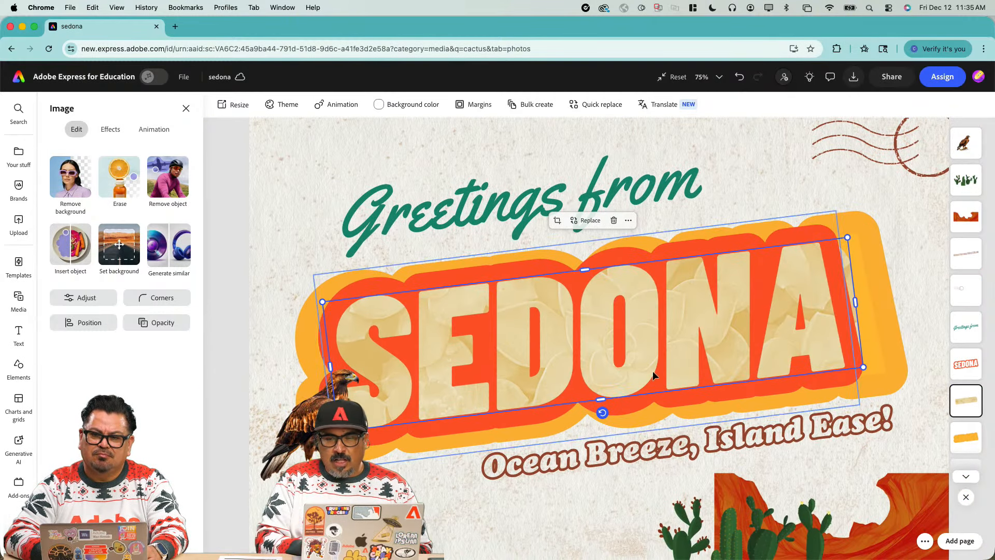
left_click_drag(855, 302, 844, 305)
scroll(717, 303, "down", 1)
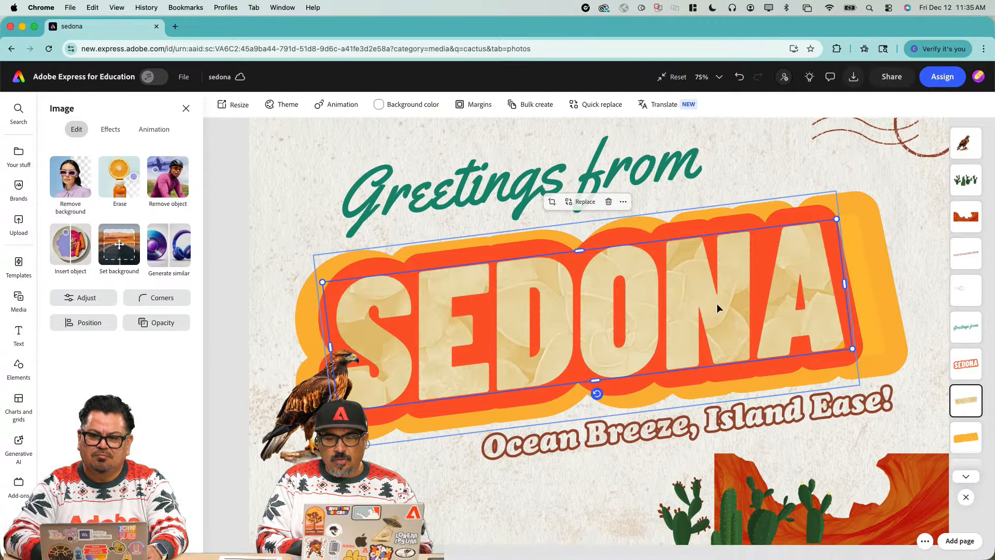
Step: Replace the "Ocean Breeze, Island Ease!" tagline with "Arizona" and narrow its text box to bring the word under the middle of SEDONA
left_click(622, 444)
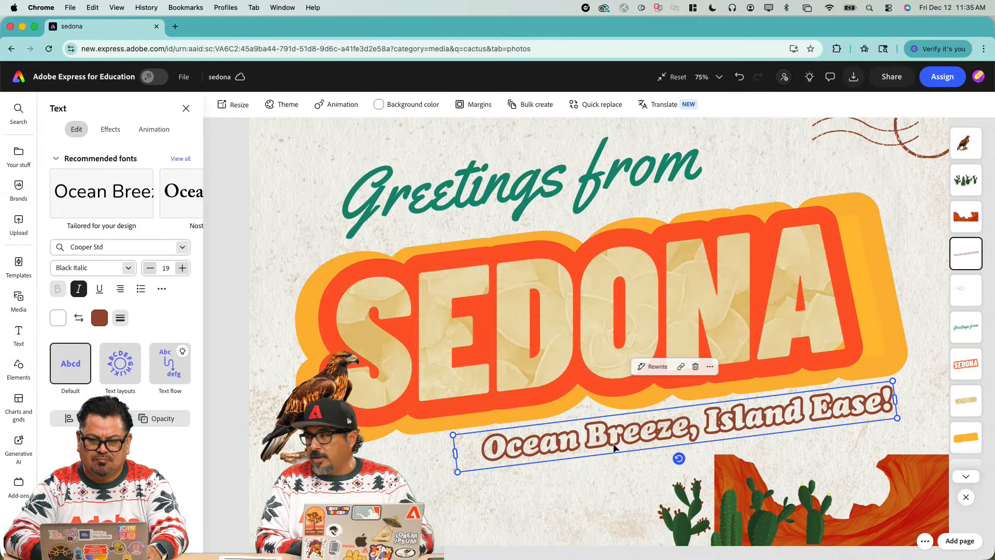
double_click(613, 443)
type("a")
key("super+a")
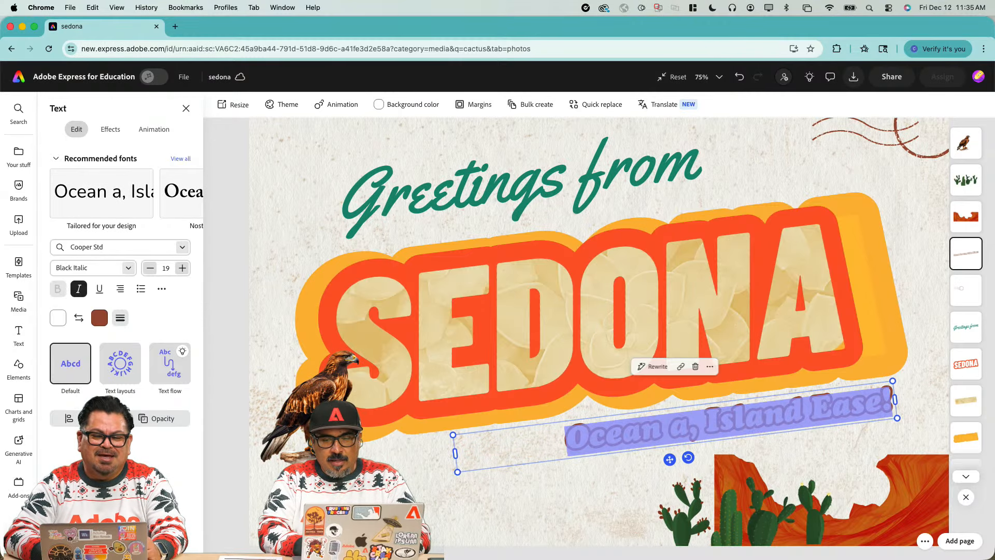
type("SE")
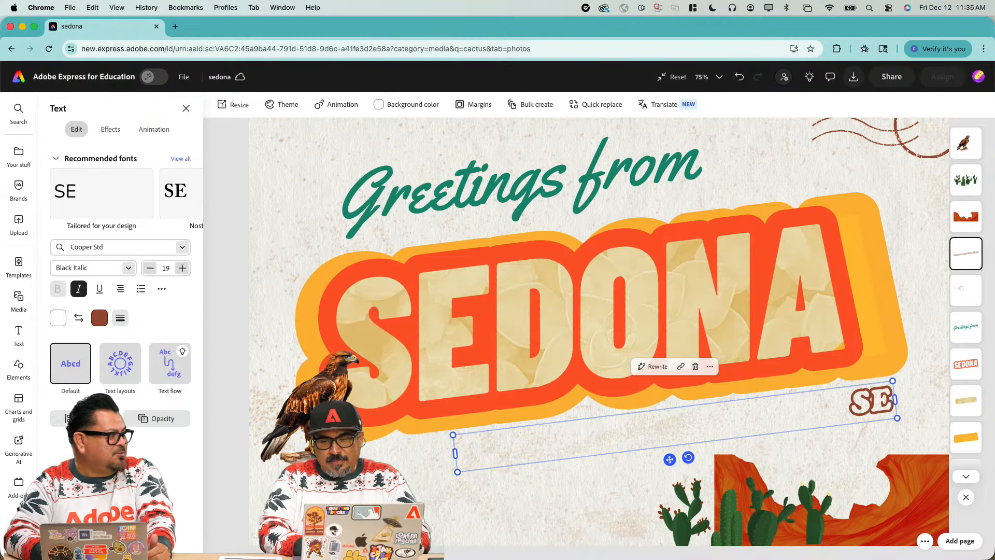
key("BackSpace")
key("BackSpace")
type("A")
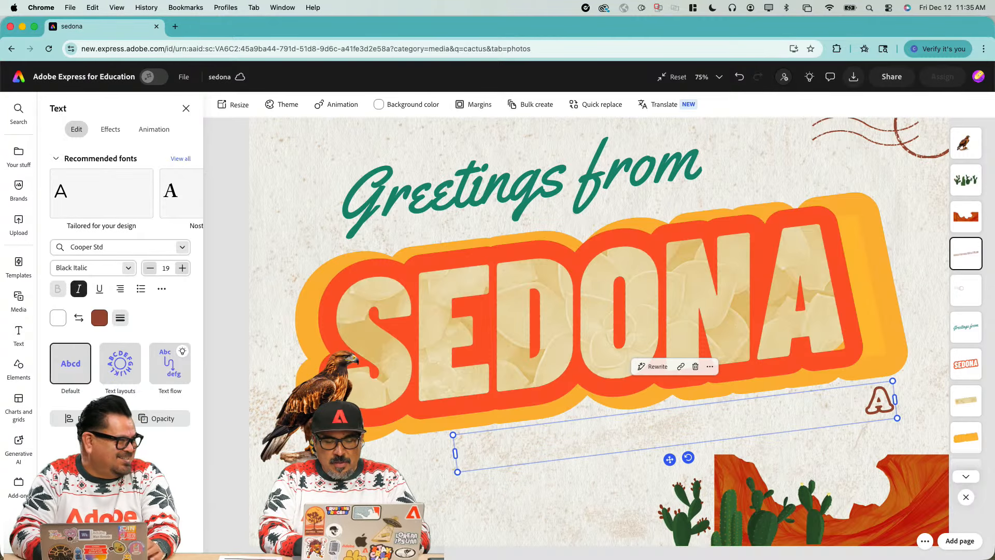
type("rizona")
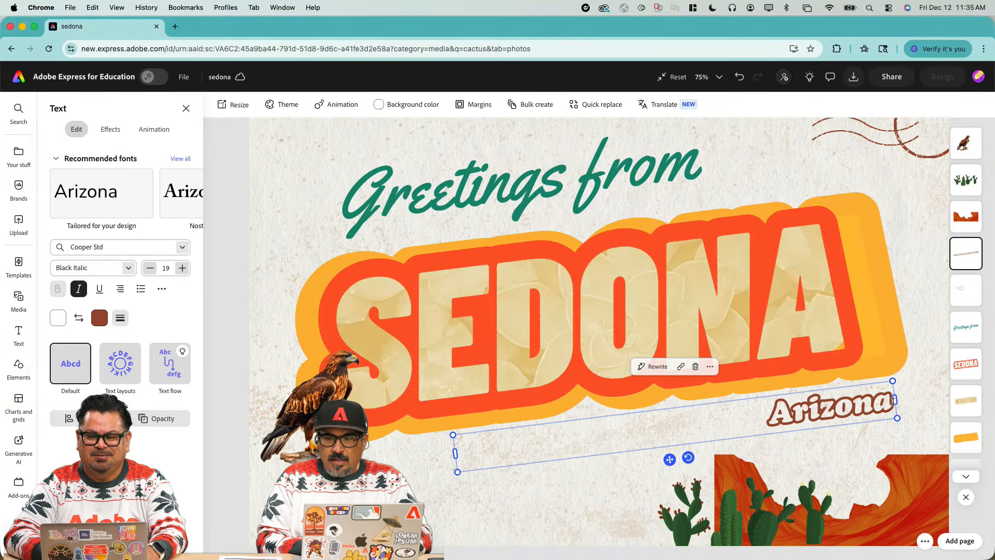
left_click_drag(893, 401, 705, 423)
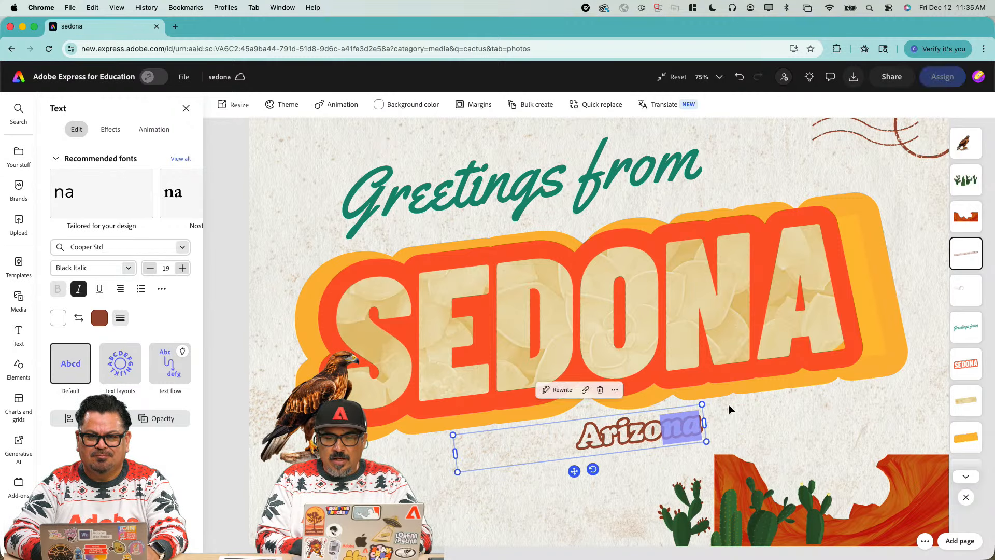
Step: Shift the yellow SEDONA backing text slightly left and scale it down to size 120
left_click(780, 369)
left_click(898, 306)
left_click_drag(889, 291, 877, 291)
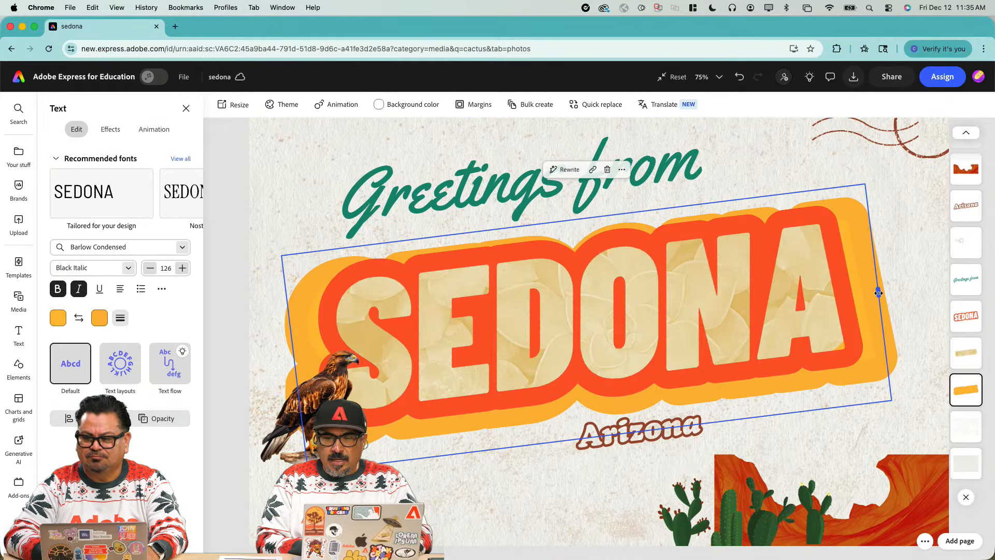
mouse_move(878, 294)
left_mouse_down()
mouse_move(833, 295)
mouse_move(864, 296)
left_mouse_up()
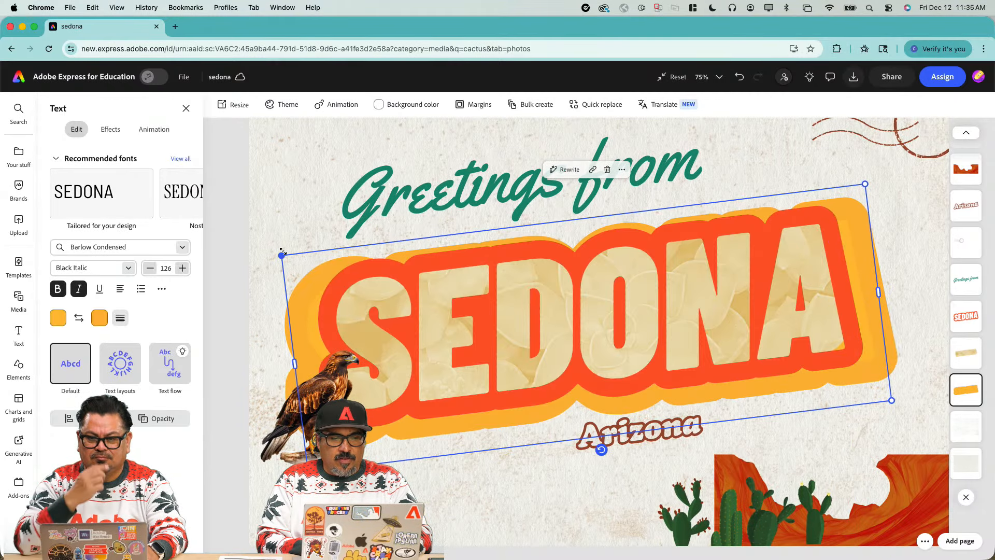
left_click_drag(282, 255, 310, 260)
Step: Nudge the yellow backing text upward until it shows as a border above the orange SEDONA outline, and deselect it
key("Up")
key("Up")
key("Up")
key("Up")
key("Up")
key("Up")
key("Up")
key("Up")
key("Up")
key("Up")
key("Up")
key("Up")
key("Up")
key("Up")
key("Up")
key("Up")
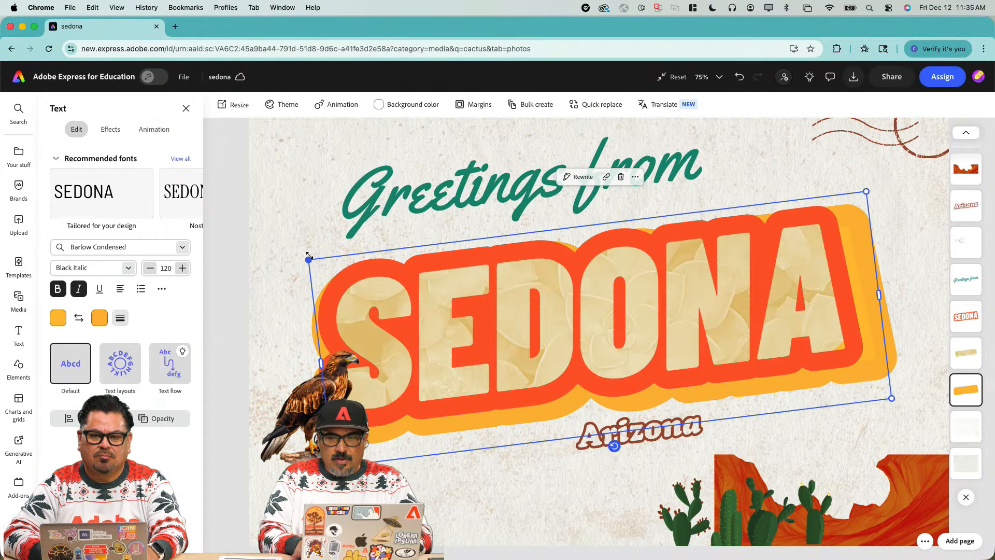
key("Up")
key("Up")
key("Up")
key("Up")
key("Up")
key("Up")
key("Up")
key("Up")
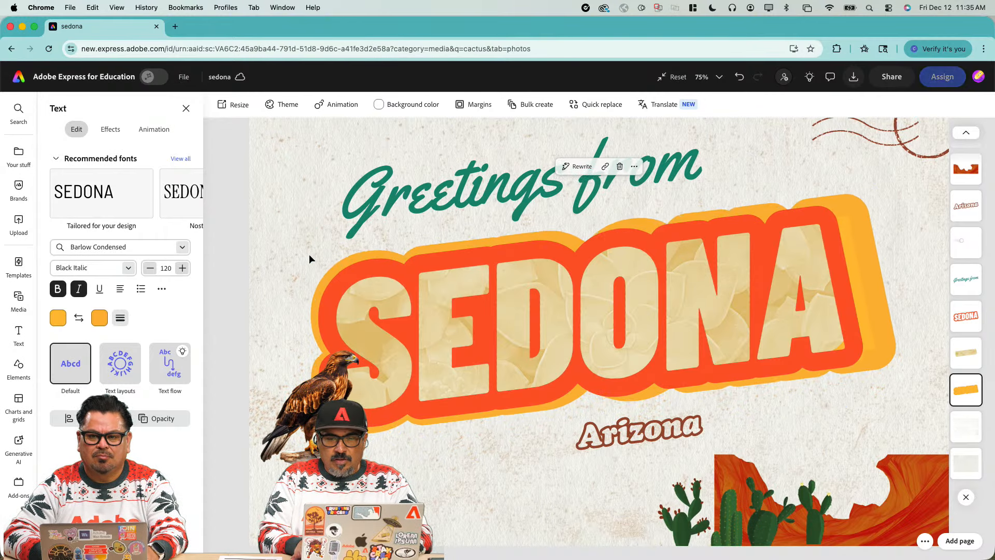
left_click(240, 255)
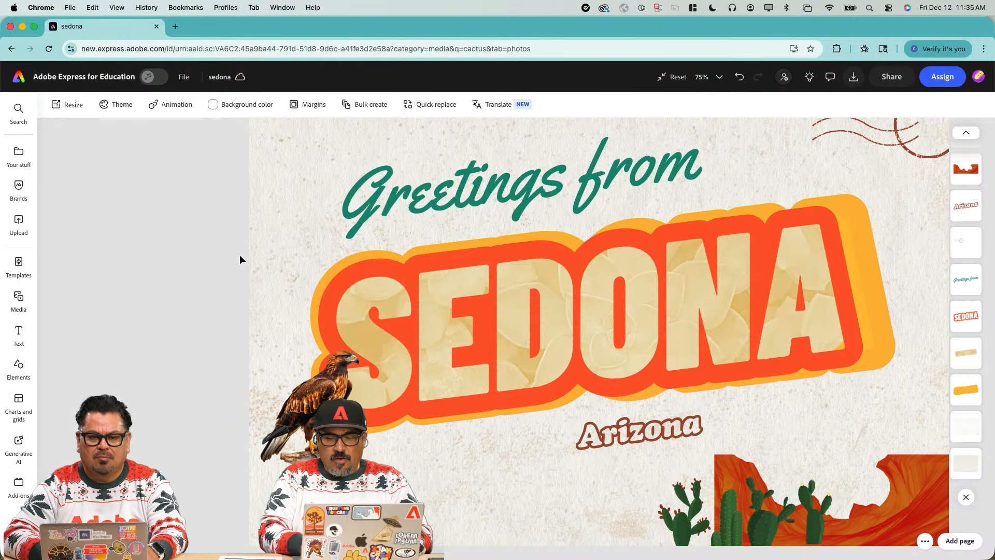
Step: Browse the Retro color themes and apply the red, light blue, green, yellow and orange palette to the postcard
key("super+minus")
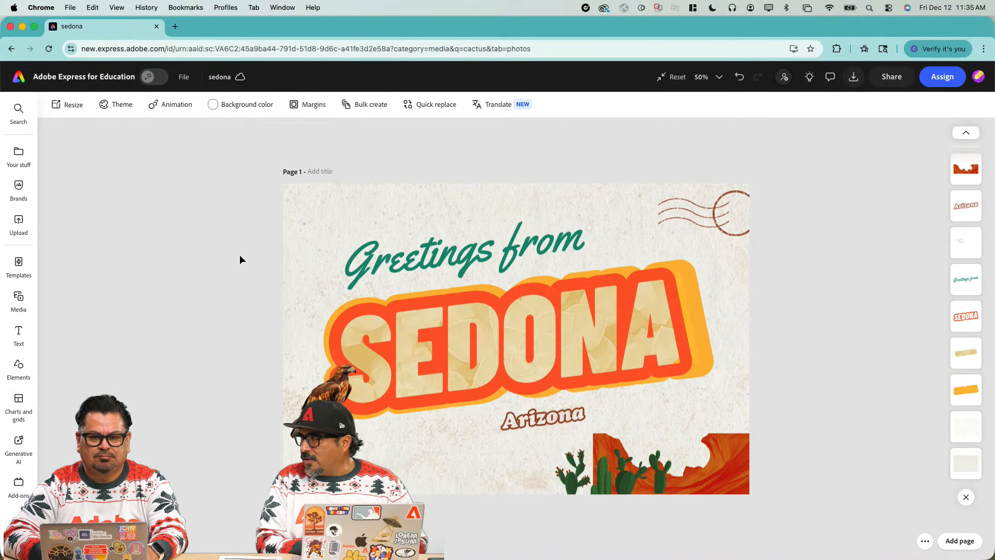
left_click(120, 101)
scroll(157, 244, "down", 8)
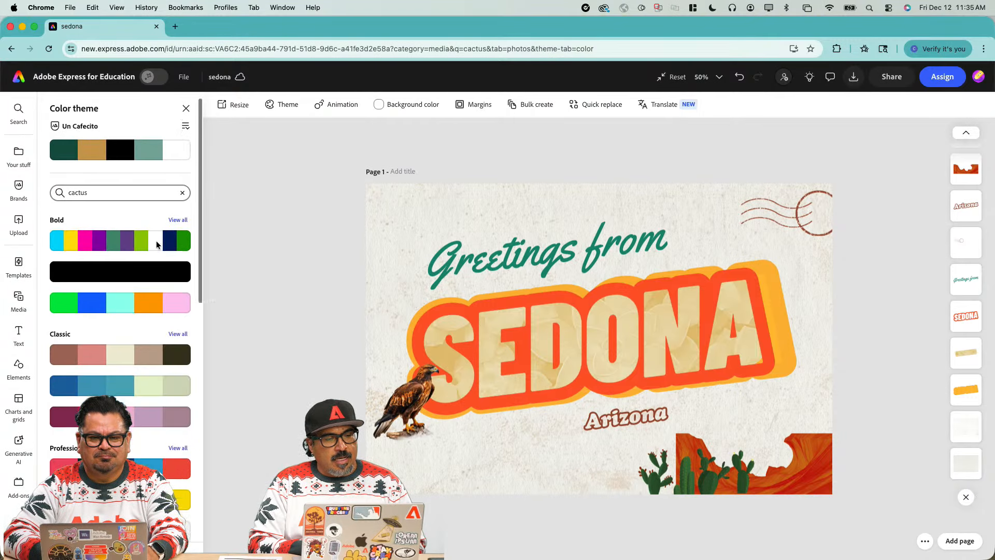
scroll(158, 245, "down", 6)
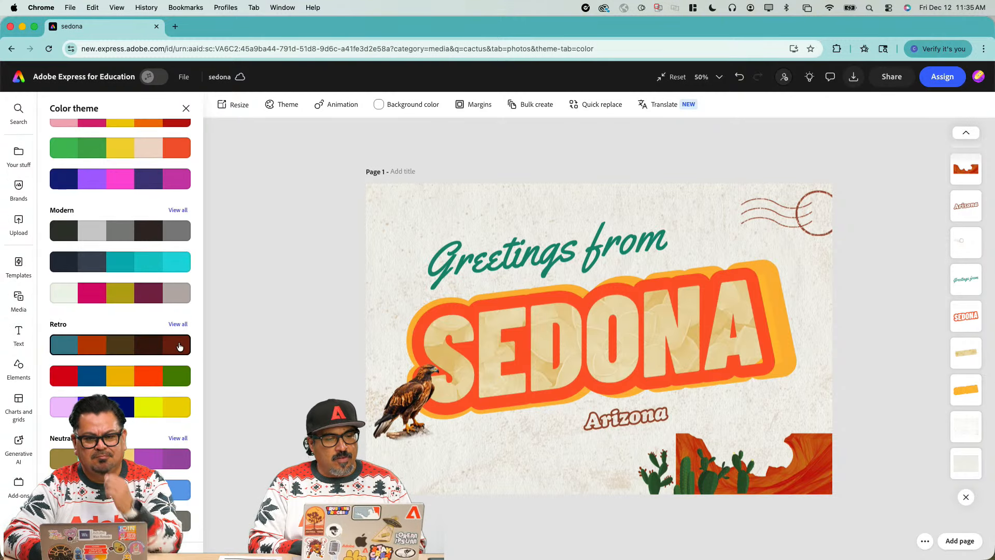
left_click(177, 324)
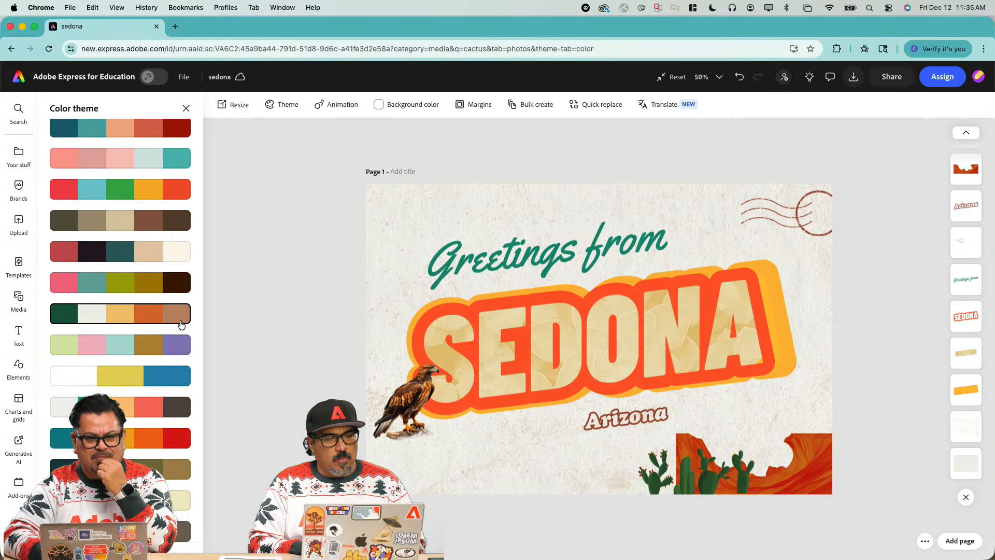
scroll(159, 182, "up", 3)
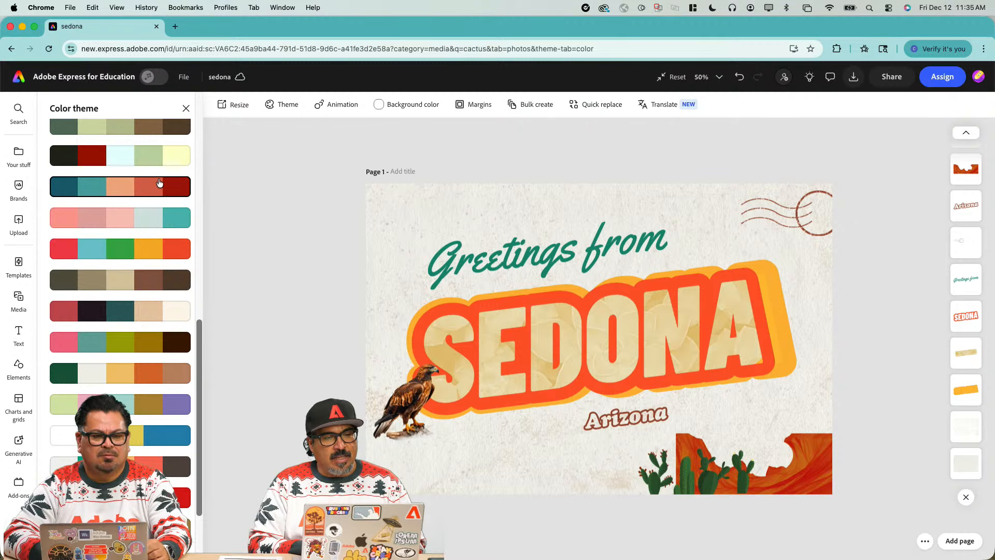
scroll(154, 389, "down", 5)
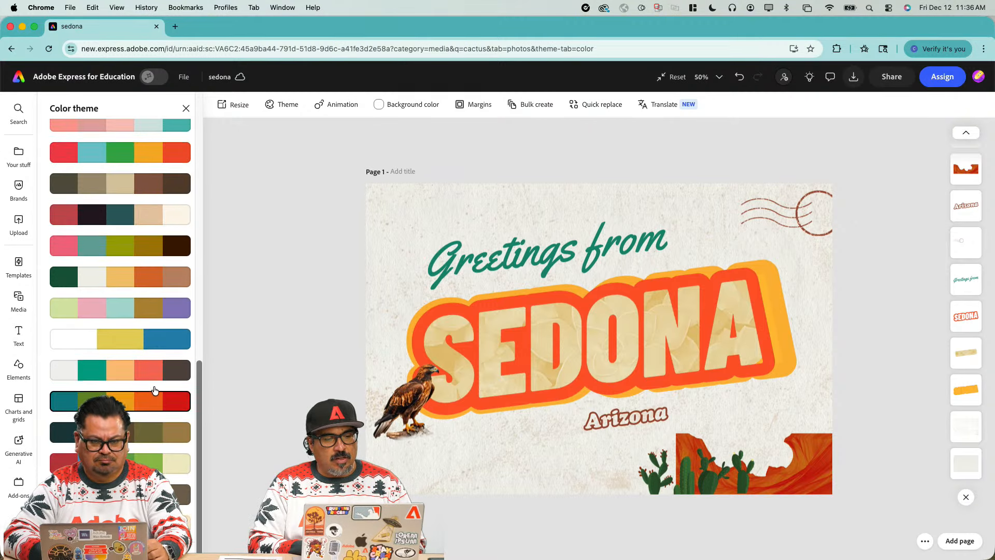
scroll(153, 387, "up", 10)
scroll(155, 396, "down", 6)
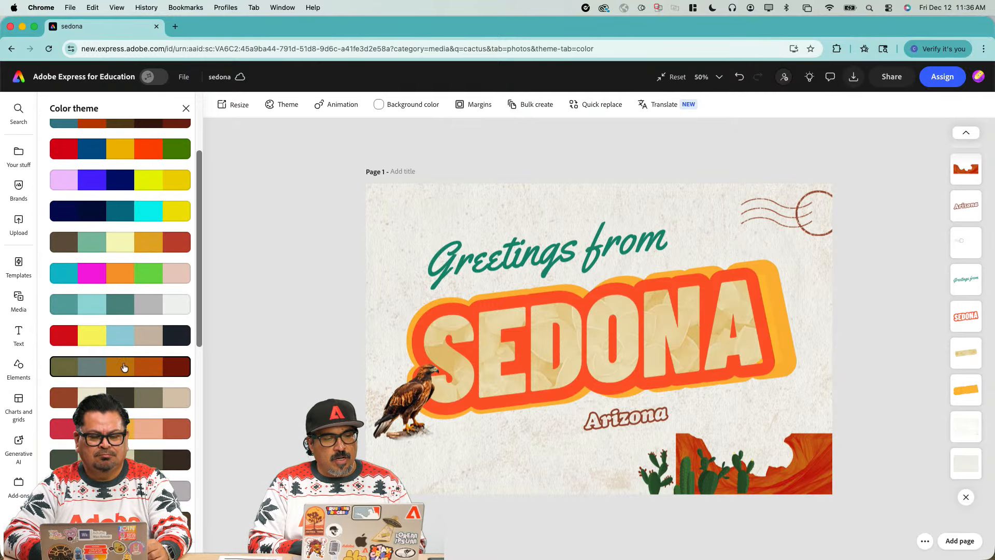
scroll(125, 368, "up", 6)
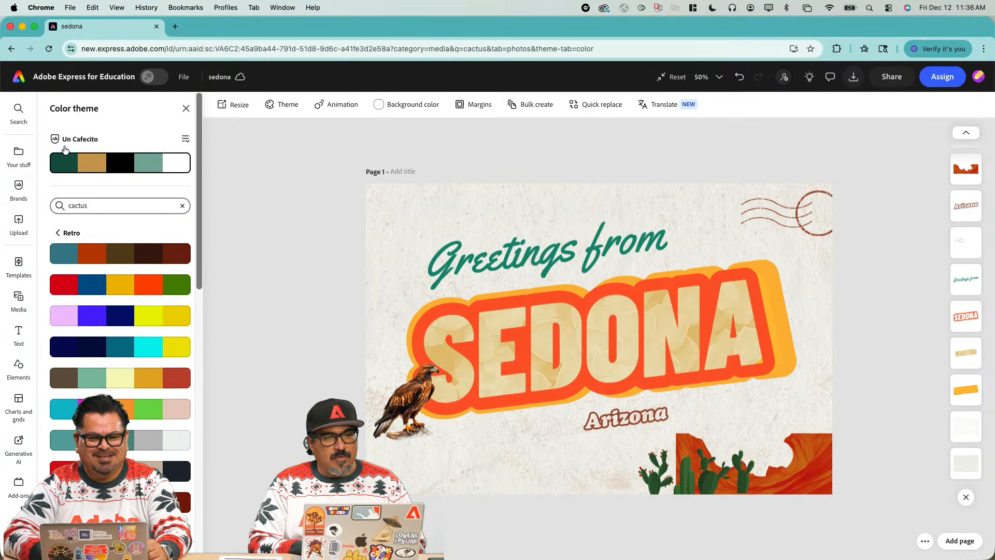
left_click(63, 232)
scroll(63, 230, "down", 10)
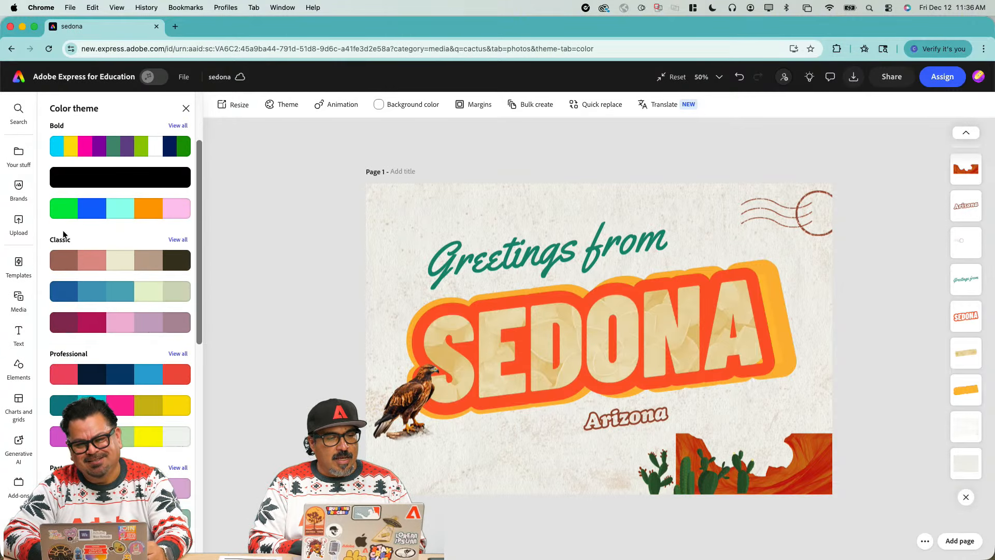
scroll(63, 230, "down", 3)
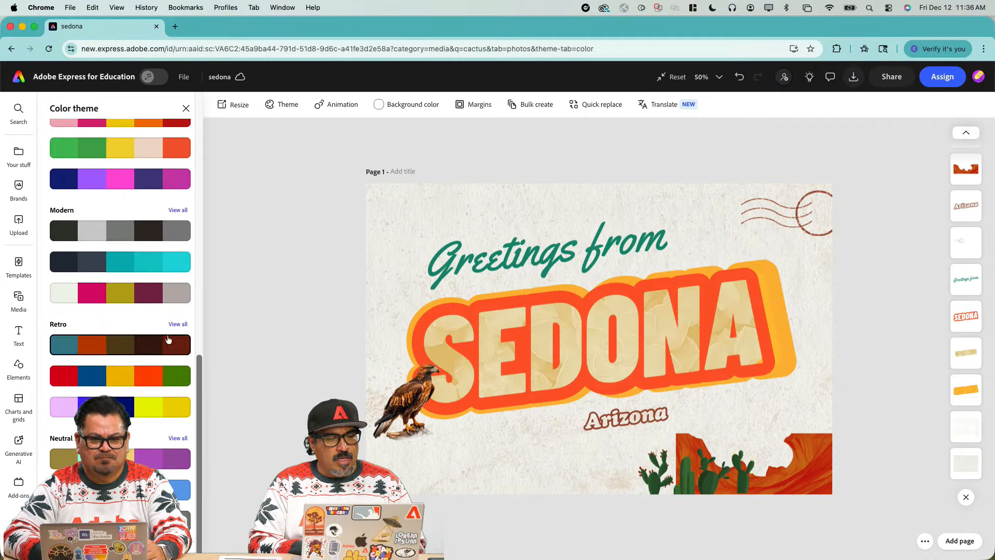
left_click(172, 325)
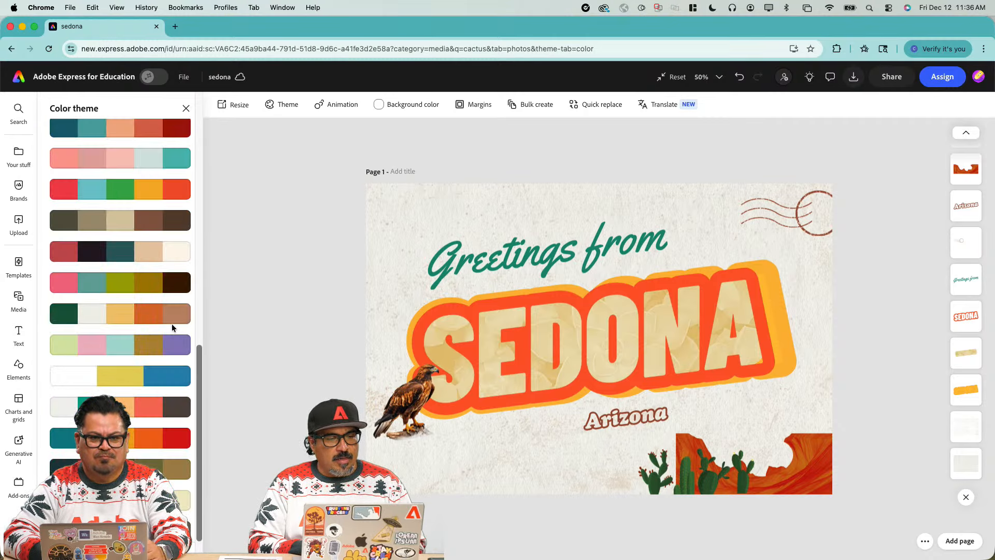
scroll(172, 323, "up", 5)
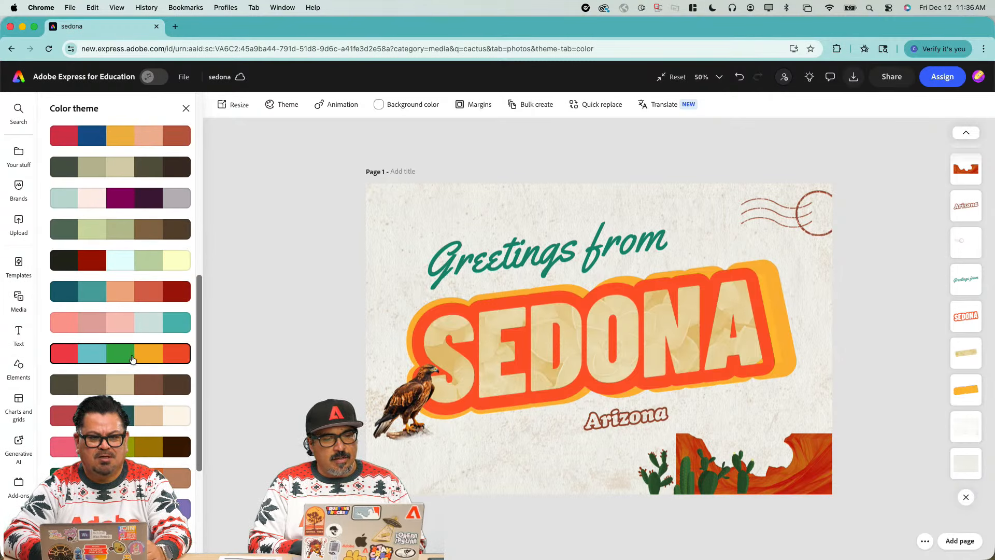
left_click(133, 359)
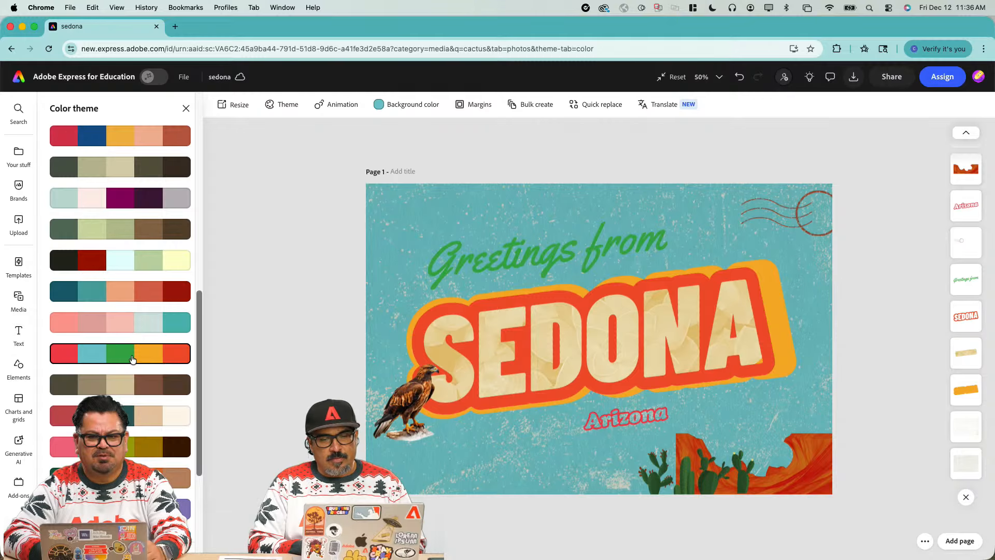
scroll(132, 358, "up", 8)
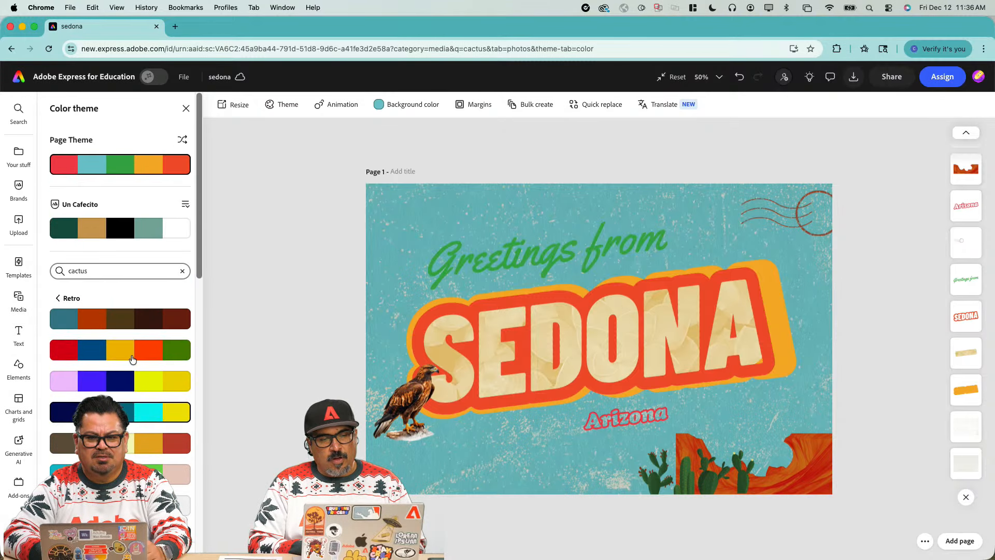
Step: Shuffle the page theme through several color arrangements, ending on a light blue background, green greeting text and yellow SEDONA backing
left_click(183, 141)
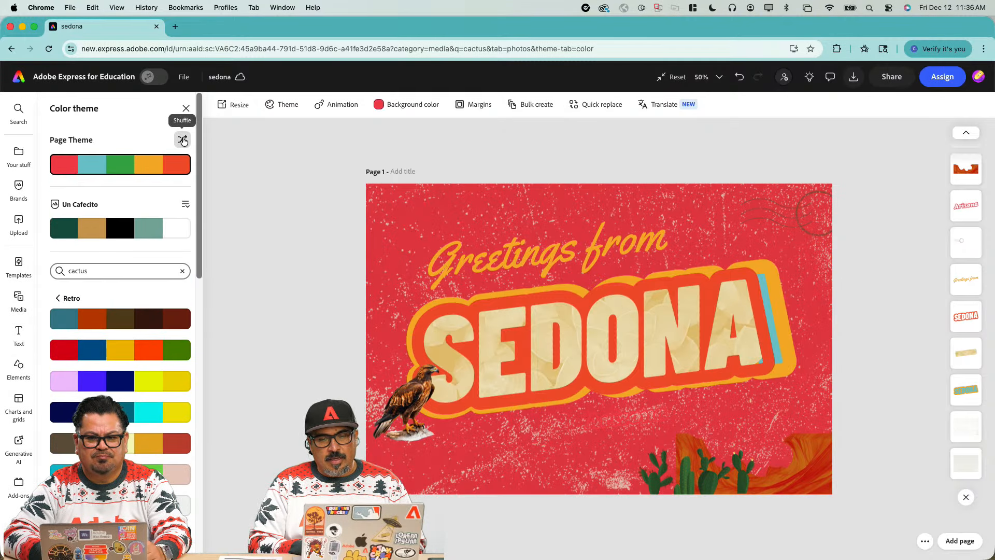
left_click(183, 140)
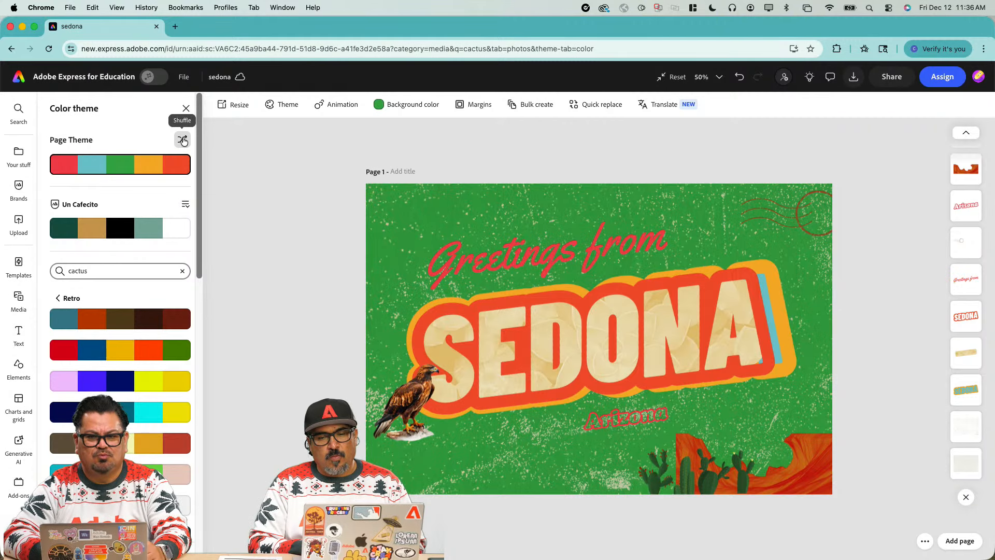
left_click(183, 140)
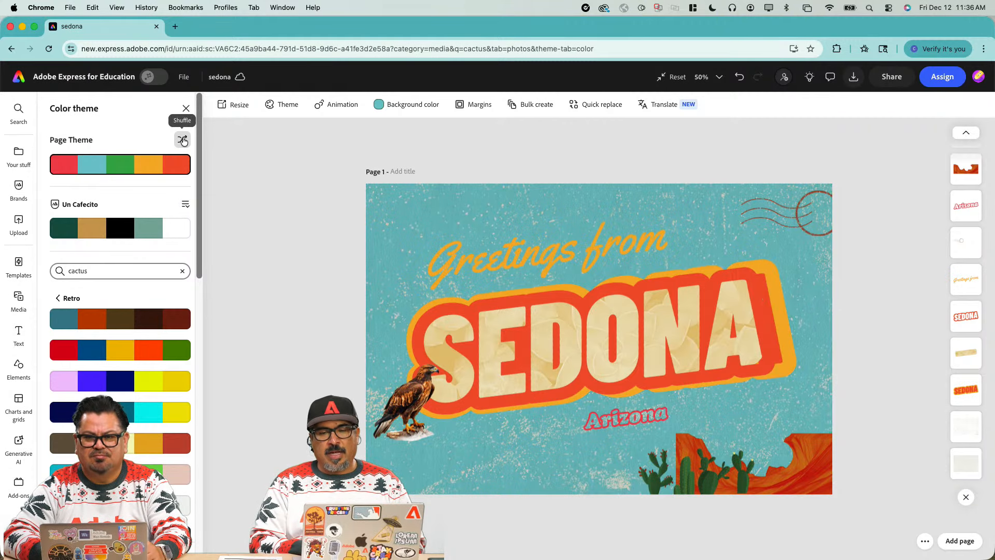
left_click(183, 140)
left_click(183, 140)
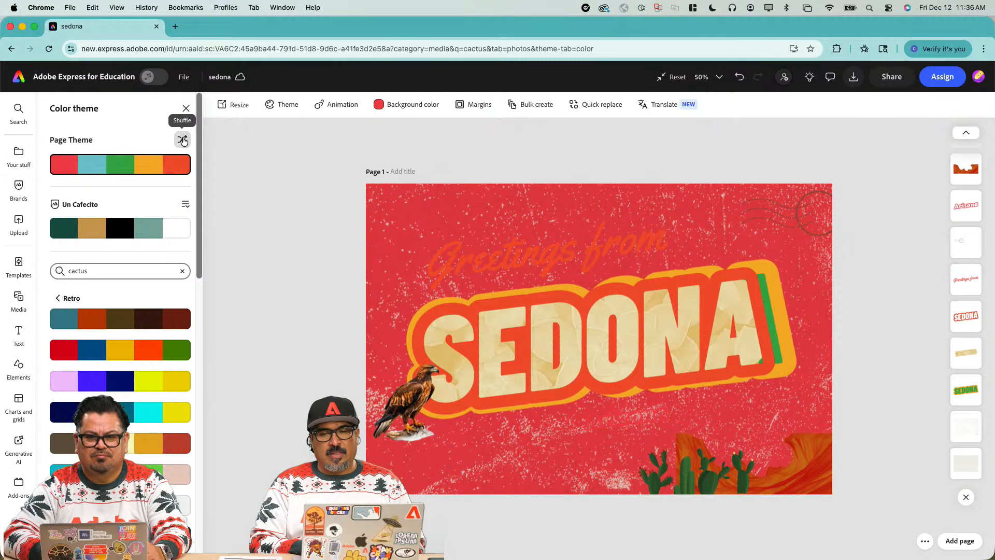
left_click(183, 140)
left_click(183, 141)
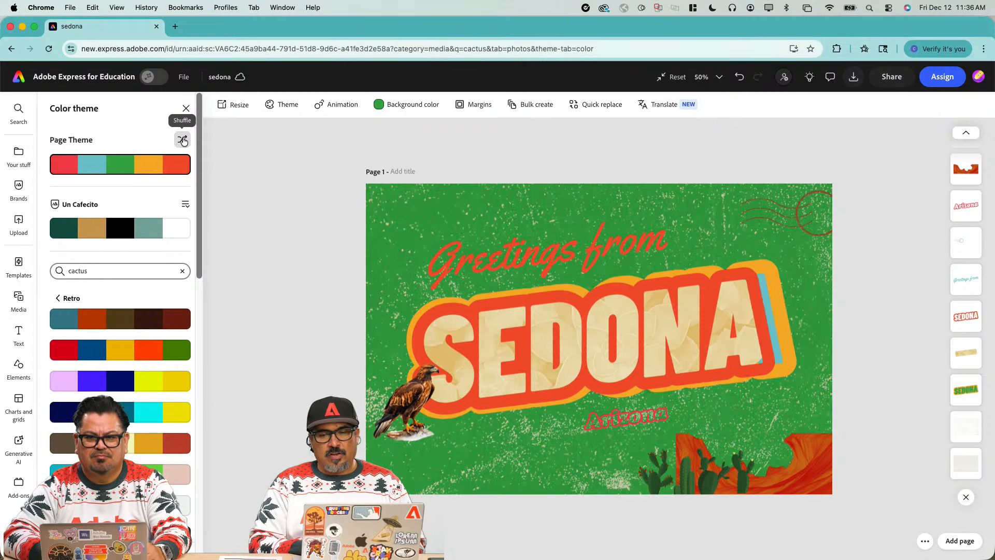
left_click(183, 141)
left_click(183, 140)
left_click(183, 140)
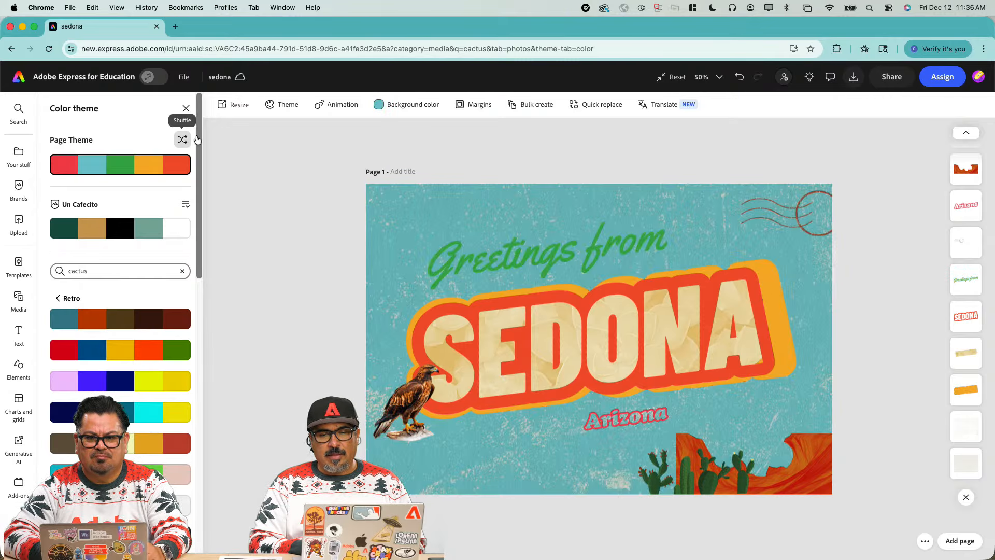
left_click(783, 312)
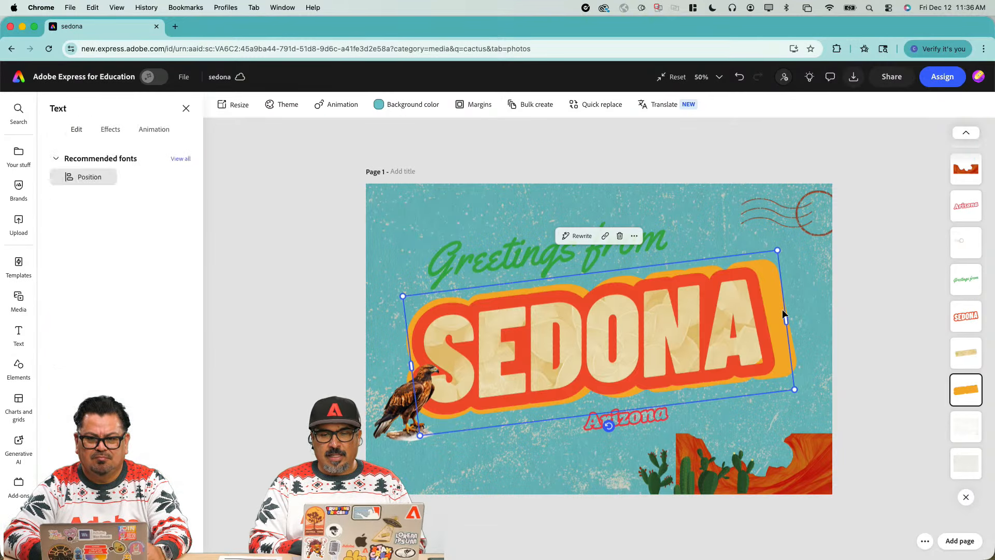
left_click(869, 301)
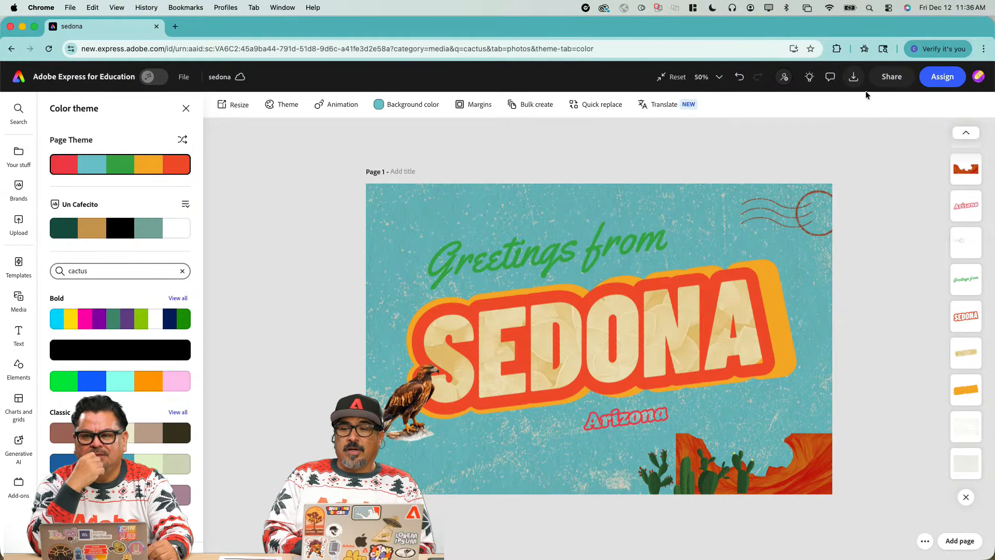
Step: Download the Sedona postcard in the PDF Print (Best for printing) format
left_click(853, 78)
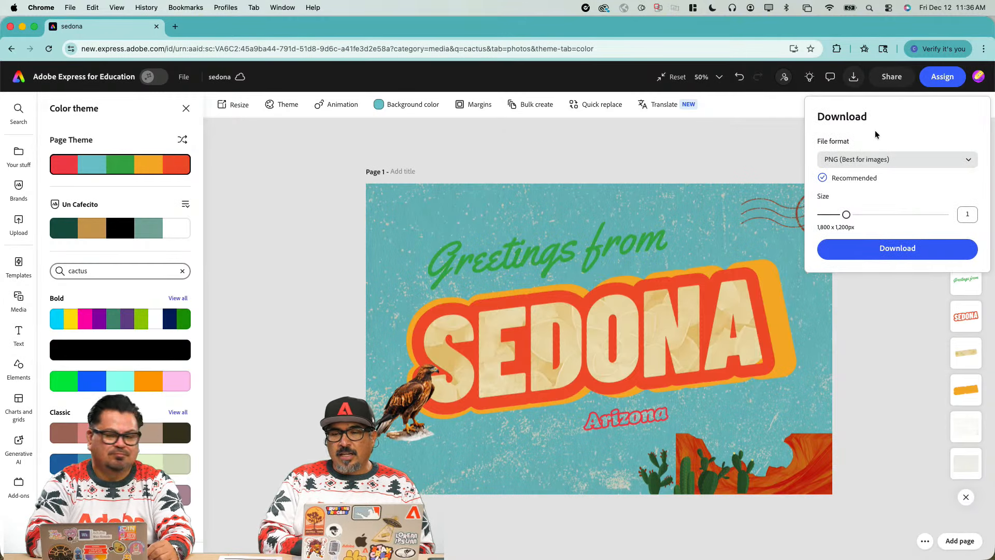
left_click(864, 164)
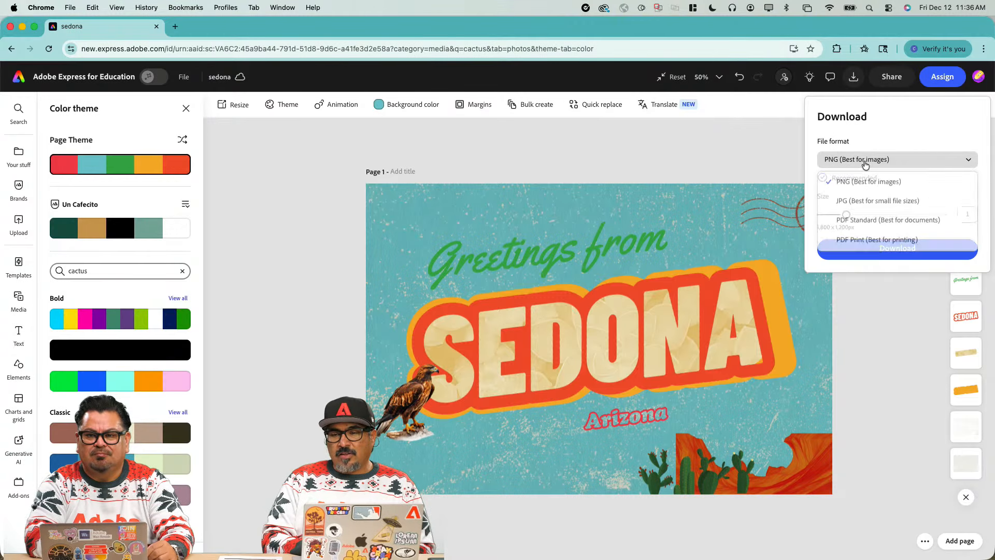
left_click(874, 244)
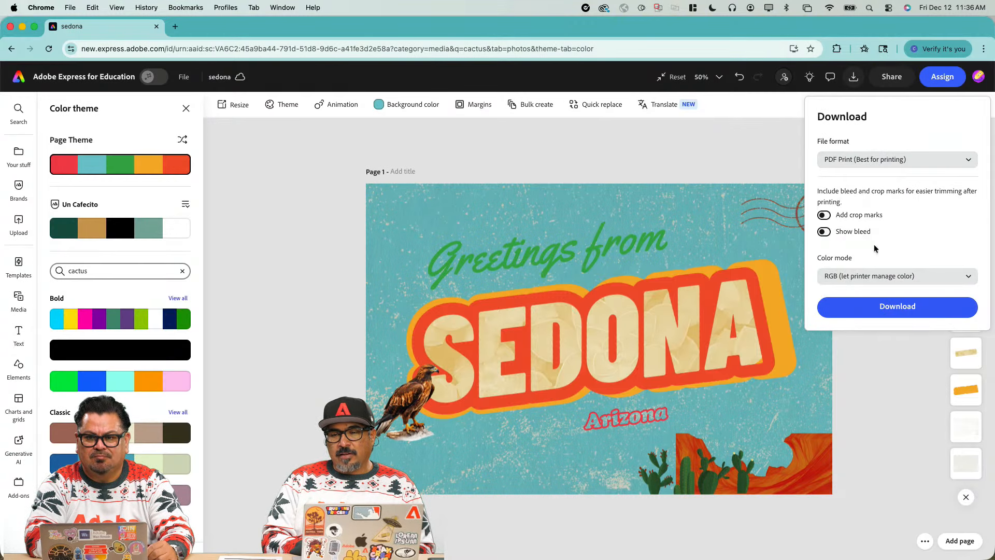
left_click(872, 306)
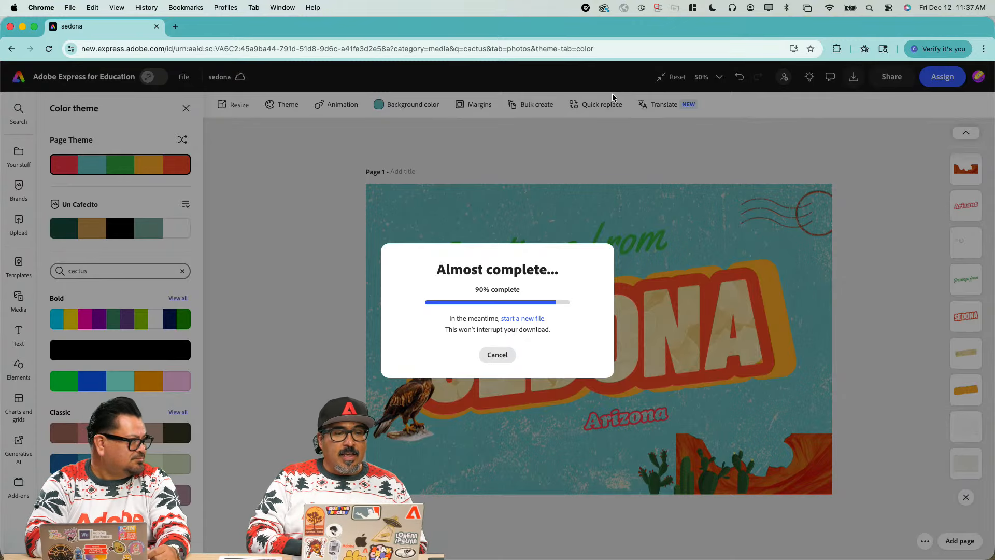
Step: Load new.express.adobe.com in a new browser tab and open the day 7 challenge activity, "Record a news story from future you"
left_click(176, 26)
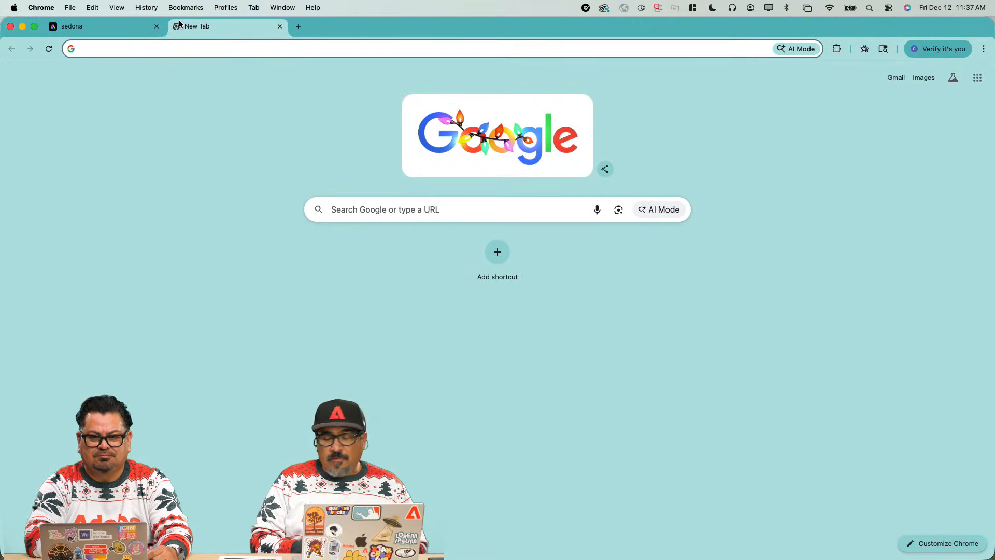
type("new")
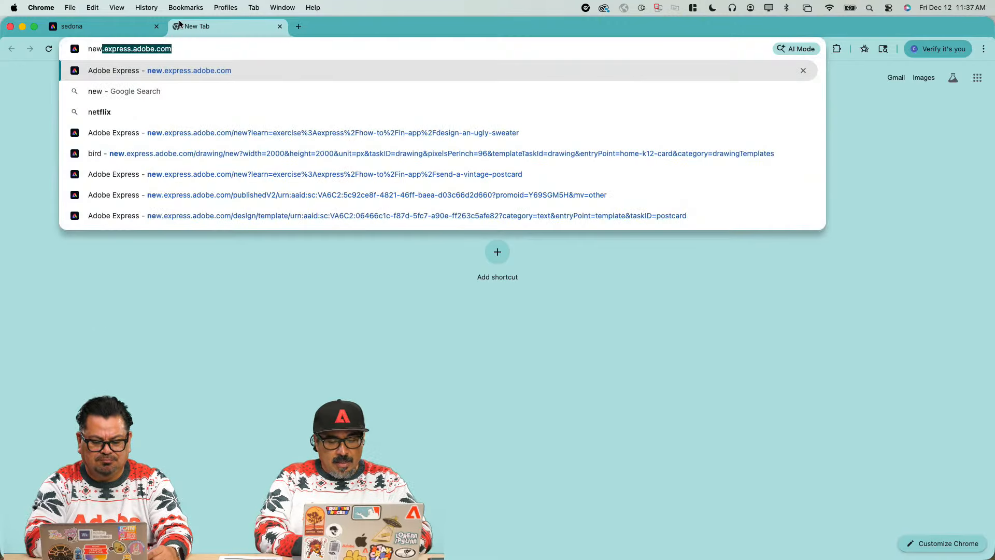
key("Return")
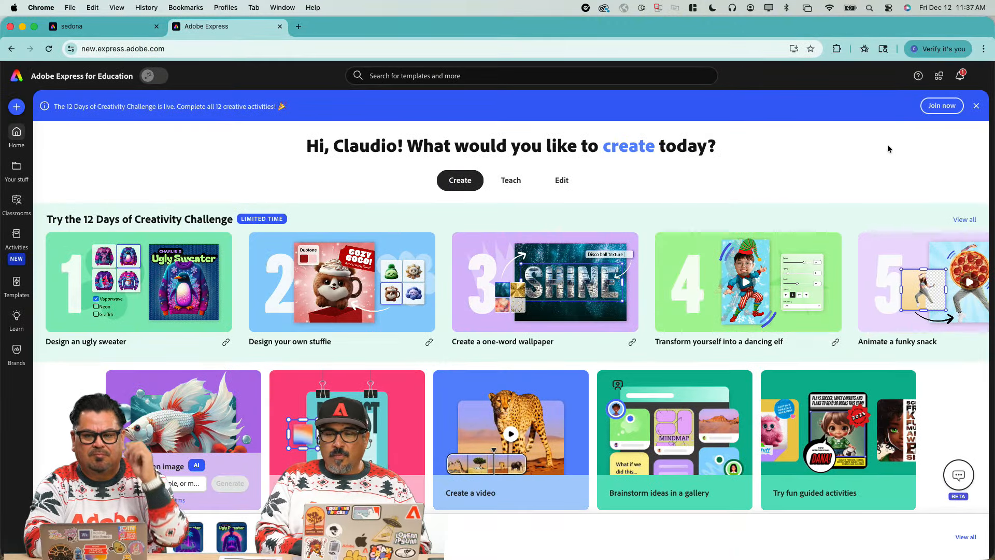
left_click(965, 219)
scroll(486, 335, "down", 5)
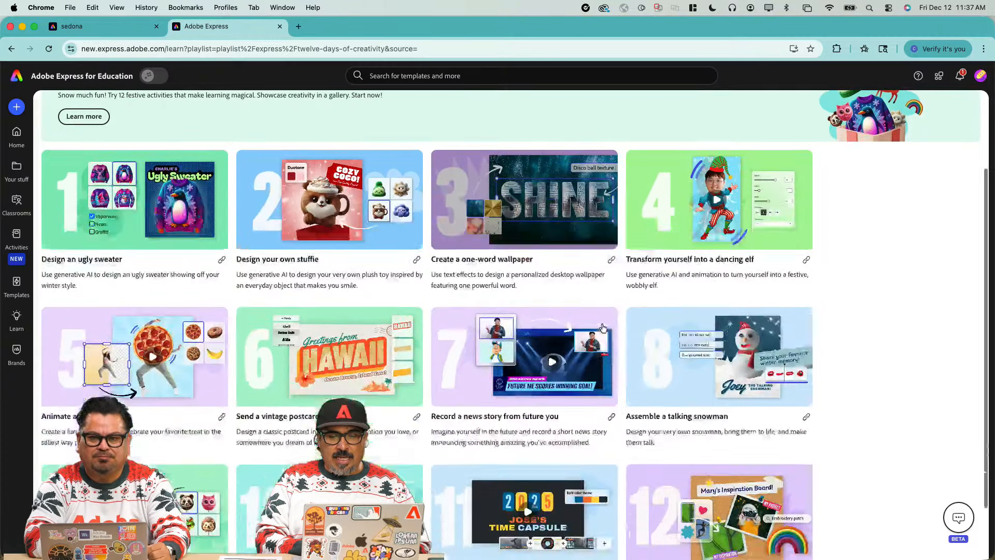
left_click(544, 310)
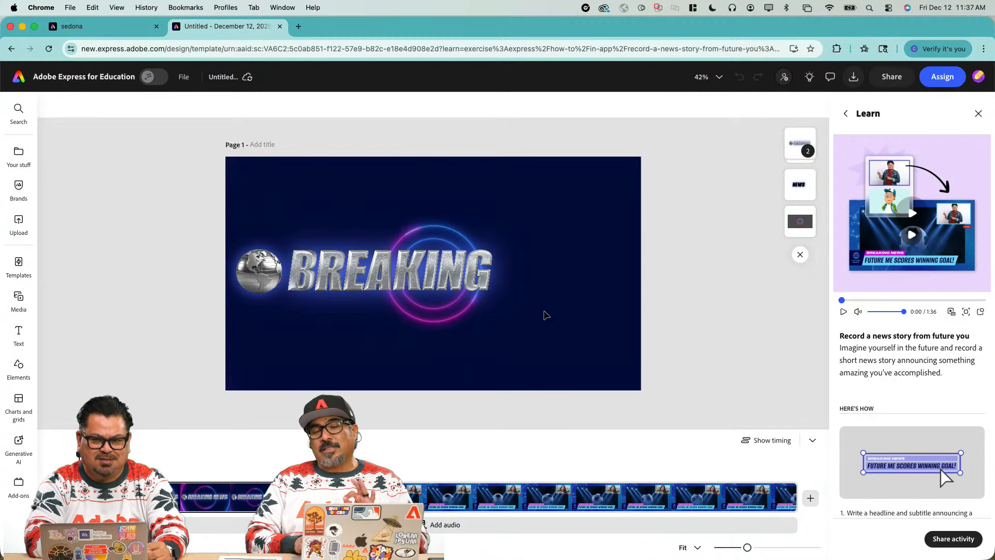
Step: Close the Learn instructions and preview the breaking news video template before going back to the home page
left_click(979, 113)
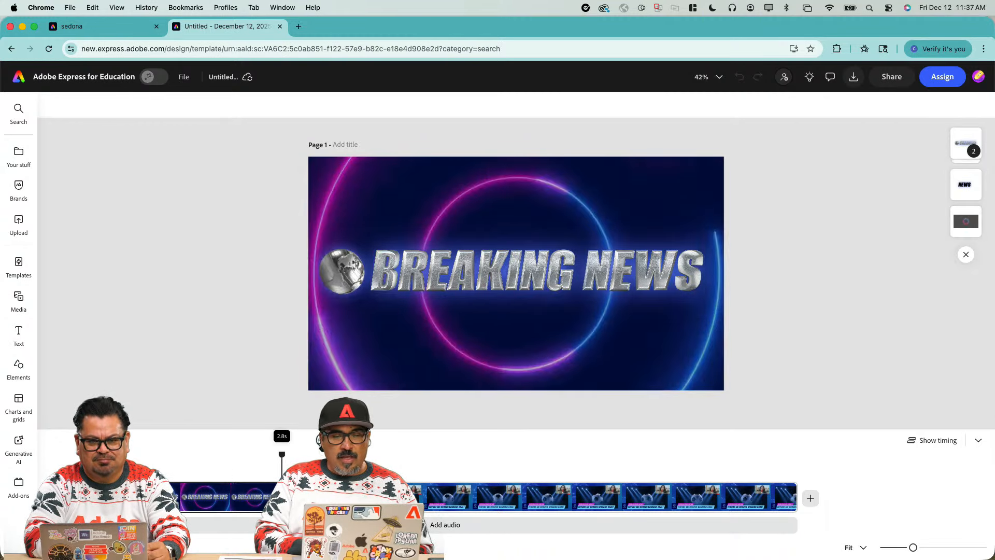
left_click(59, 498)
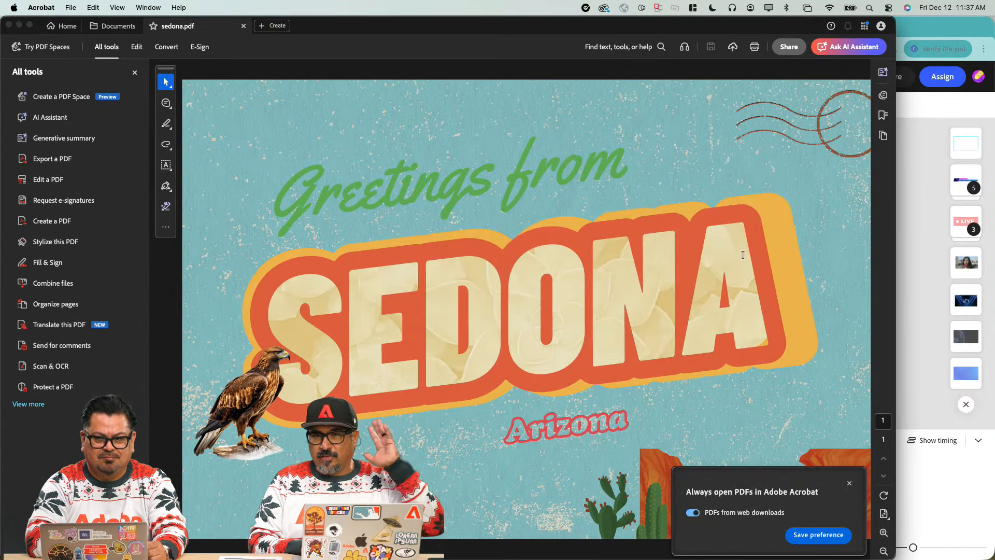
left_click(935, 309)
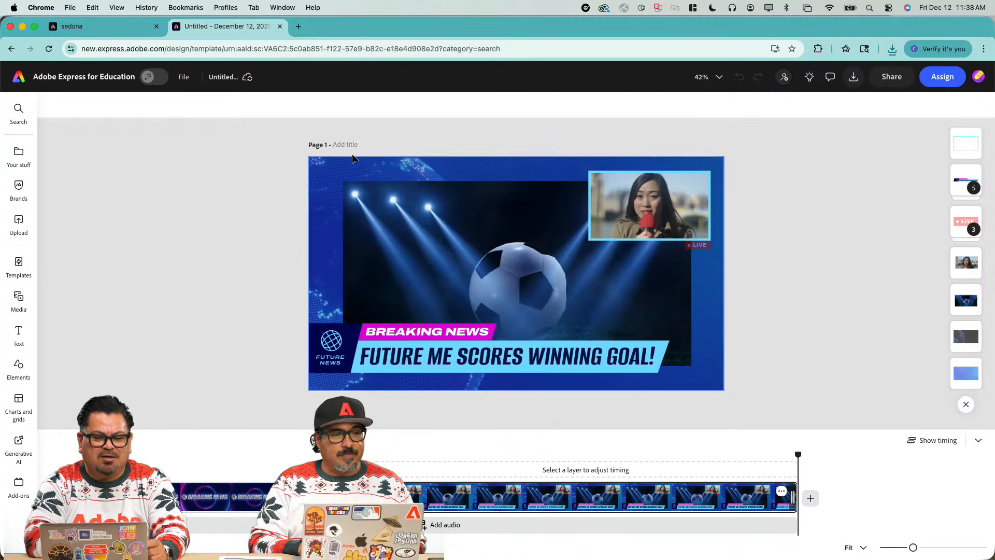
left_click(20, 74)
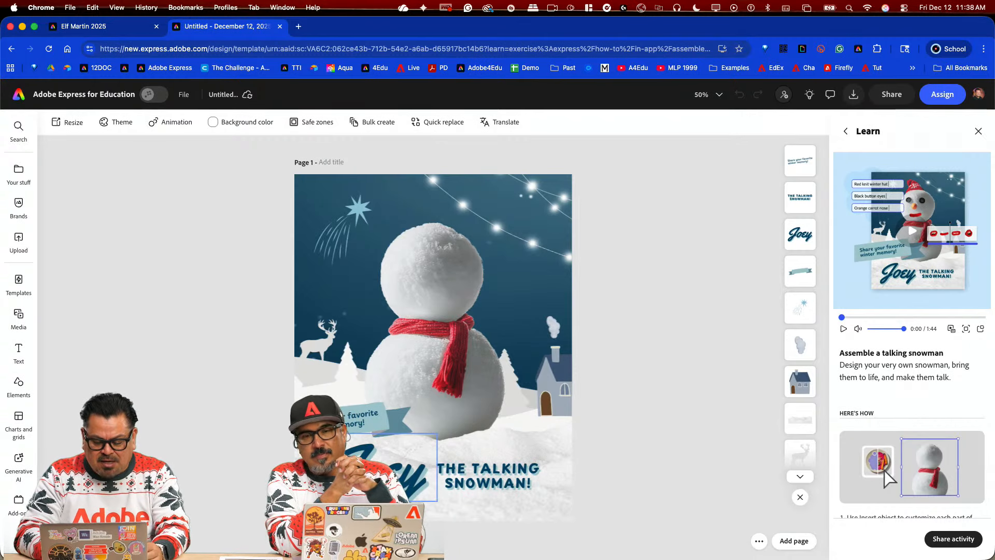
Step: Replace the snowman's name on the poster with the presenter's first name and shift it left, clear of "THE TALKING SNOWMAN!"
double_click(424, 469)
type("Martin")
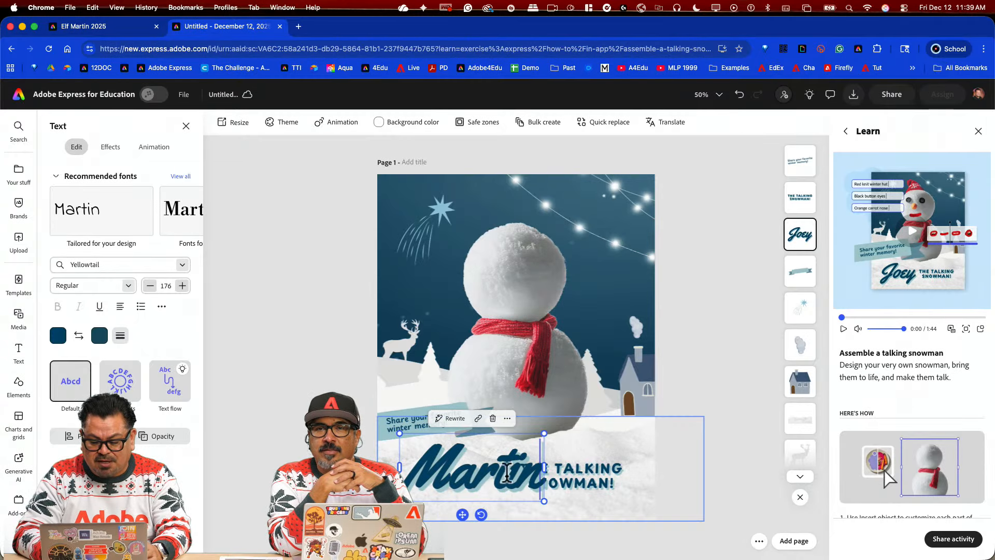
left_click_drag(458, 515, 429, 516)
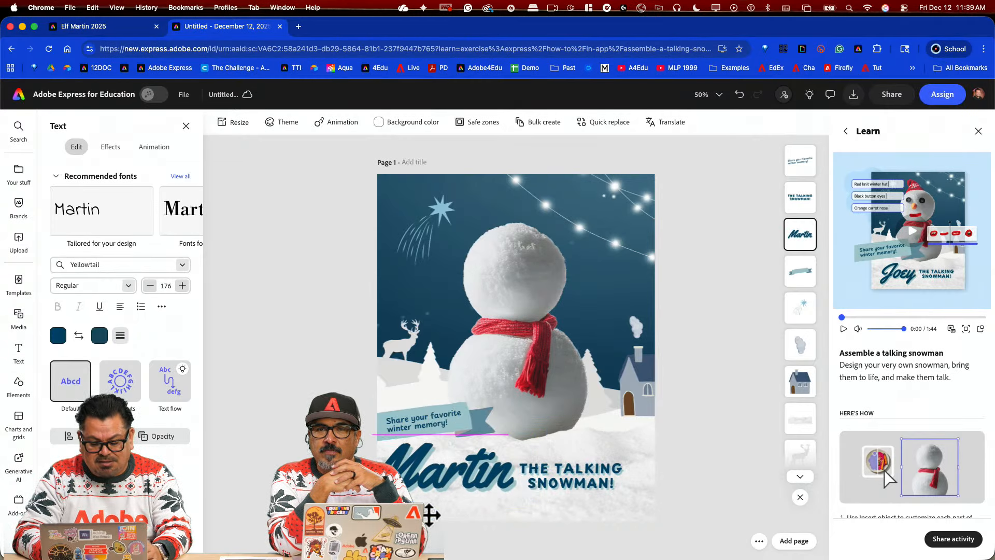
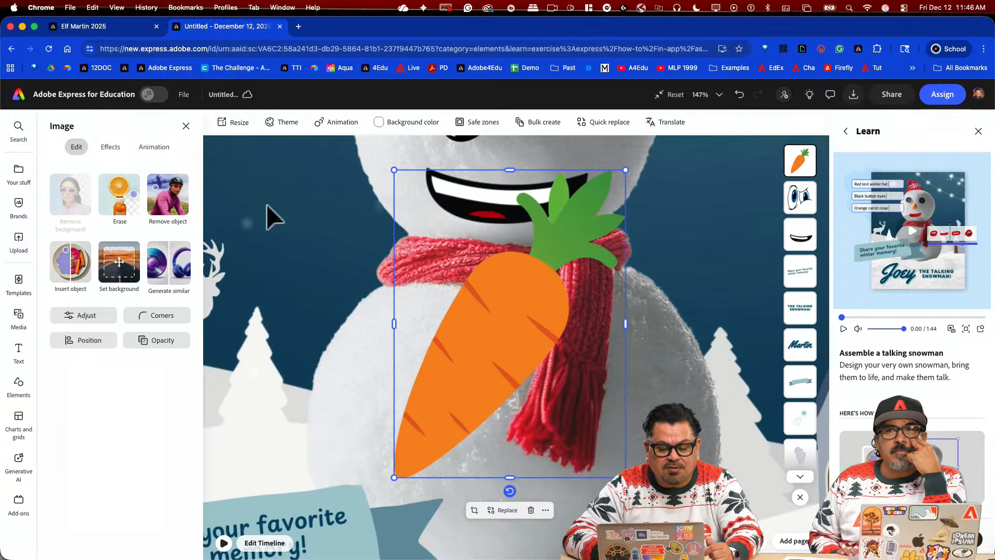
Step: Erase the green leaves from the carrot image with the Quick selection brush at size 40
left_click(118, 200)
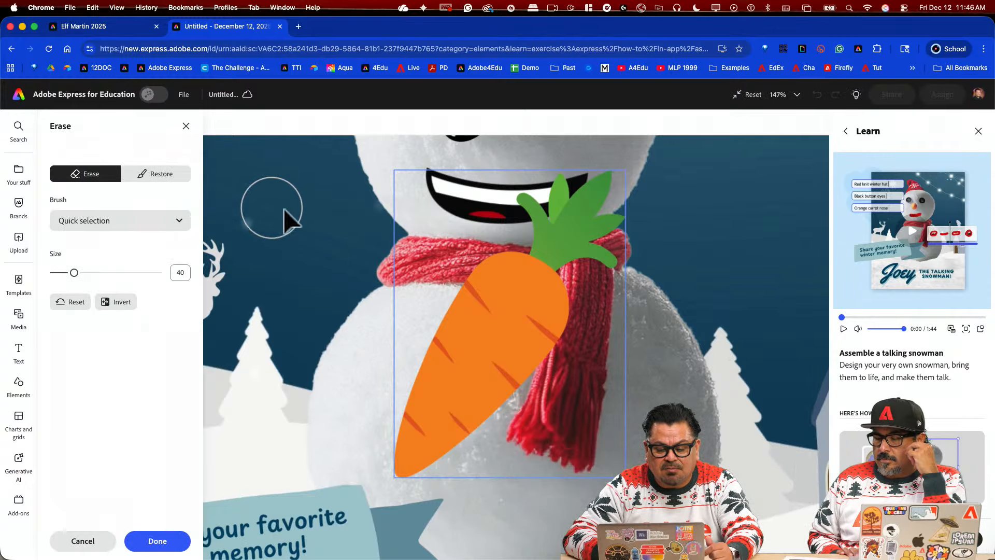
left_click(573, 212)
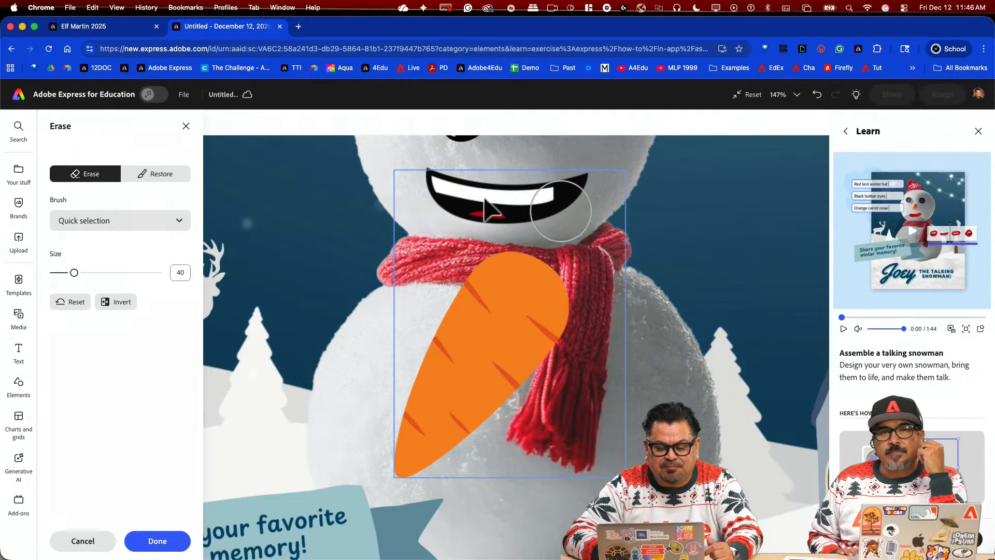
left_click(165, 545)
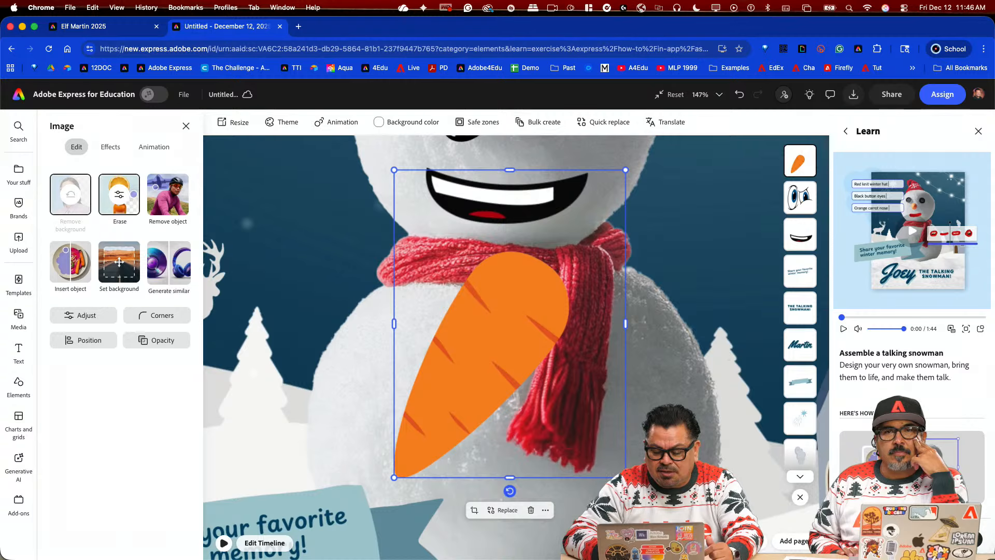
Step: Shrink the carrot, rotate it to point sideways, and place it as the snowman's nose between the eyes and mouth
left_click_drag(621, 472, 496, 144)
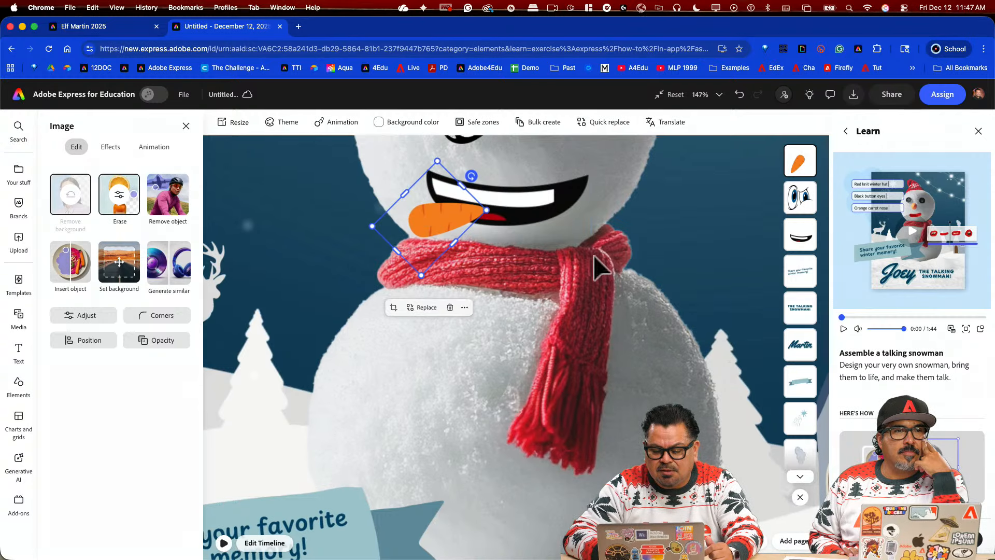
scroll(593, 255, "up", 5)
left_click_drag(456, 356, 602, 269)
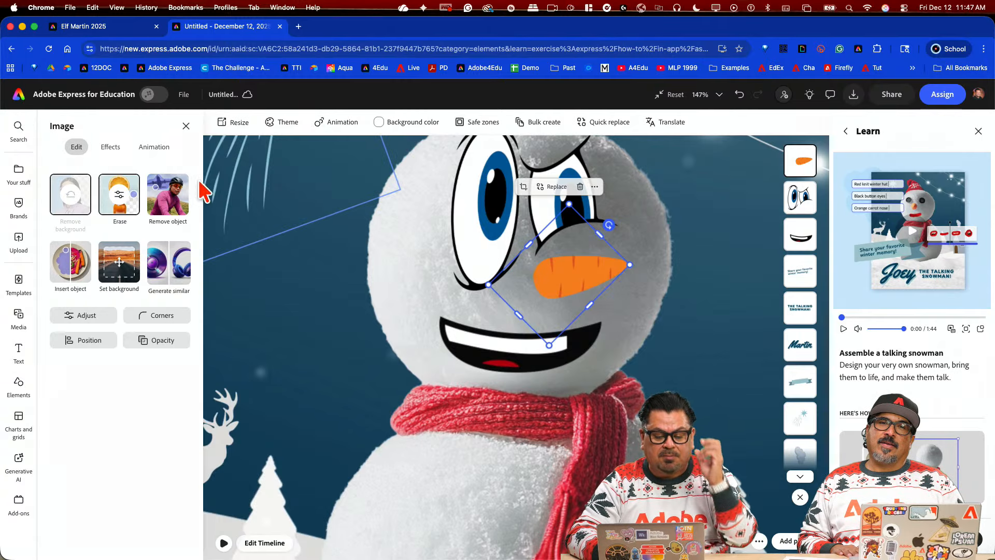
Step: Apply the Magenta duotone effect to the carrot nose
left_click(112, 150)
scroll(171, 381, "down", 1)
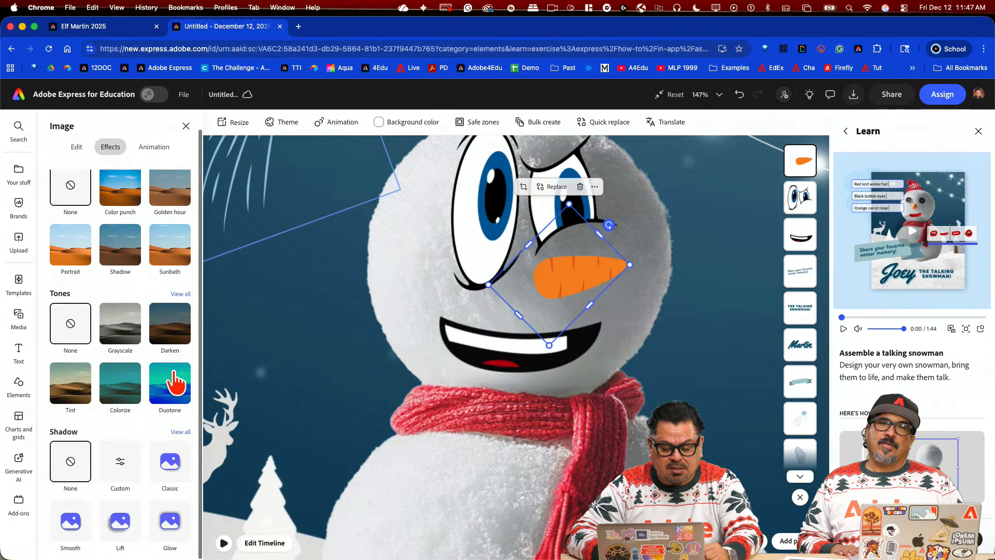
left_click(181, 294)
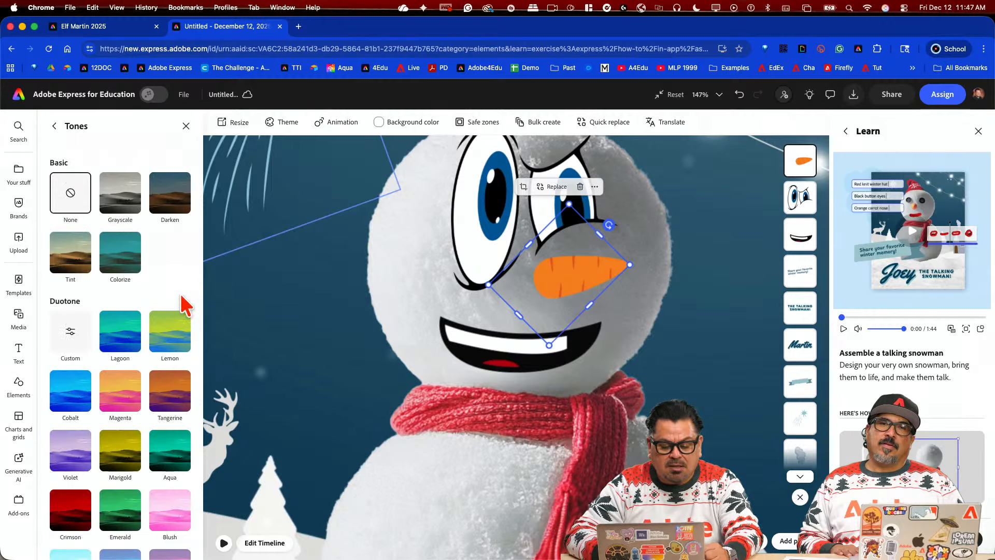
scroll(167, 356, "down", 2)
scroll(169, 358, "down", 2)
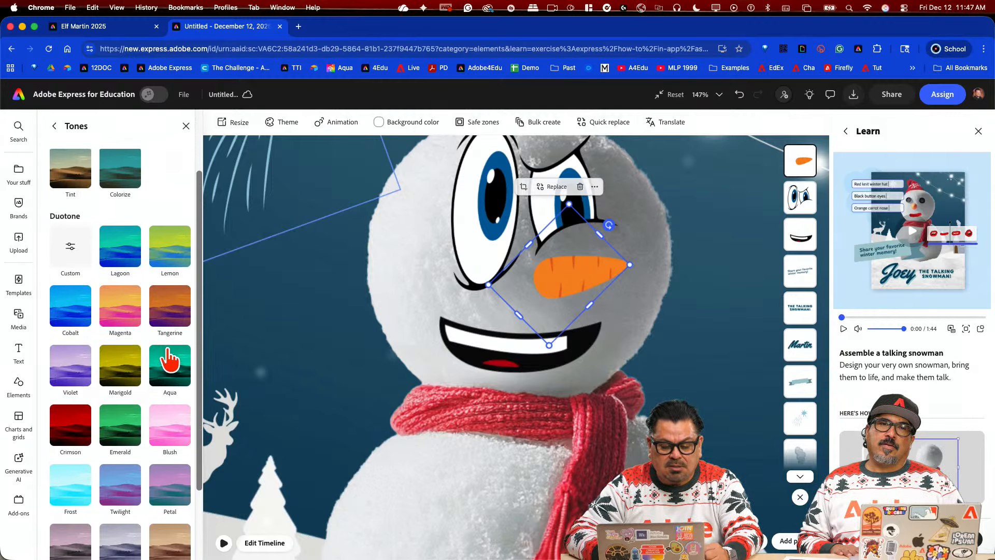
left_click(123, 309)
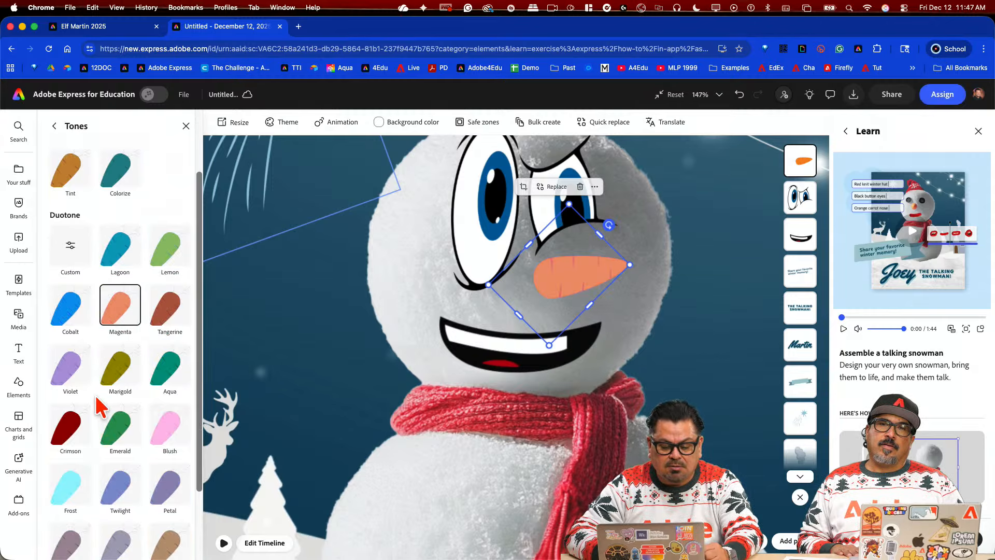
Step: Try the Crimson duotone on the carrot nose and undo it
left_click(76, 426)
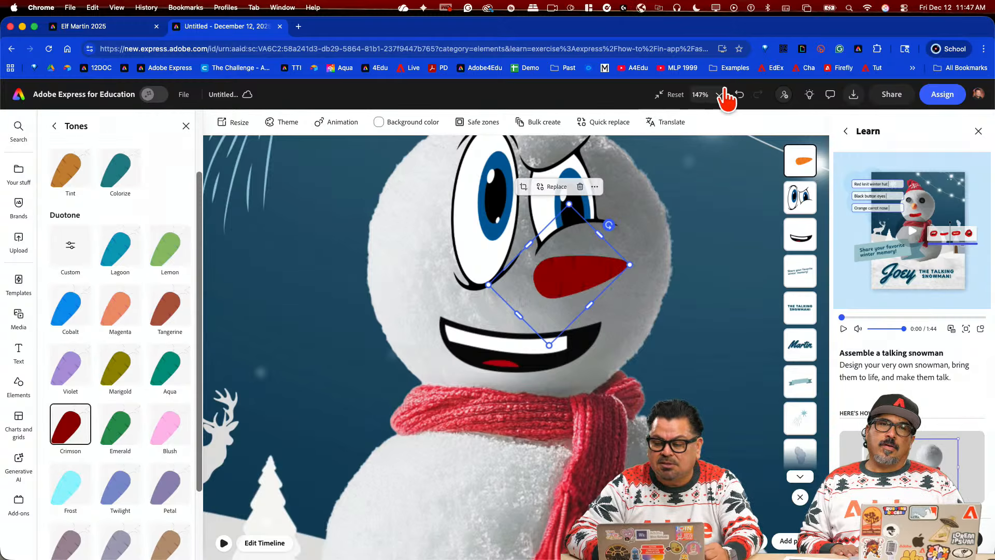
left_click(740, 94)
scroll(45, 342, "up", 3)
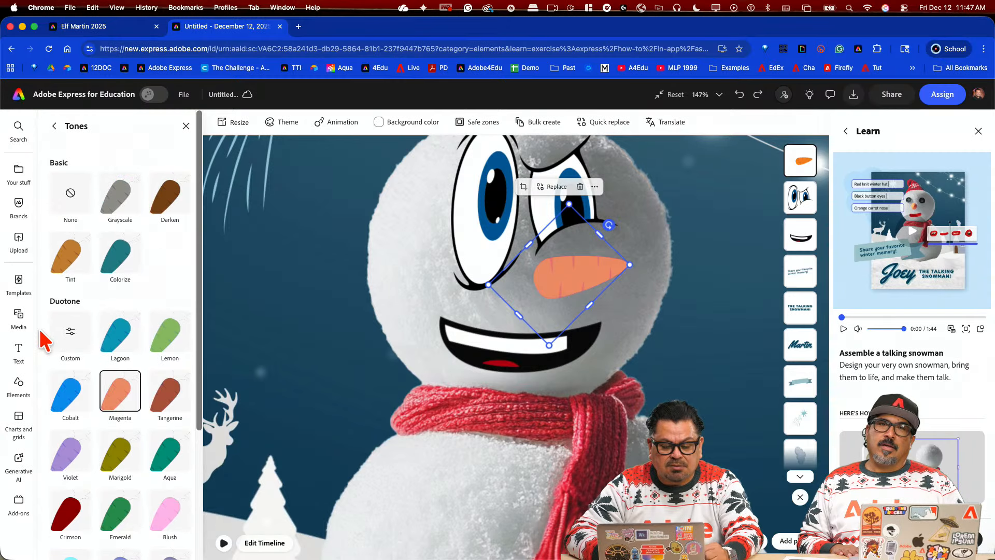
Step: Try a custom duotone with orange shadows and orange highlights on the carrot nose and undo it
scroll(124, 399, "down", 1)
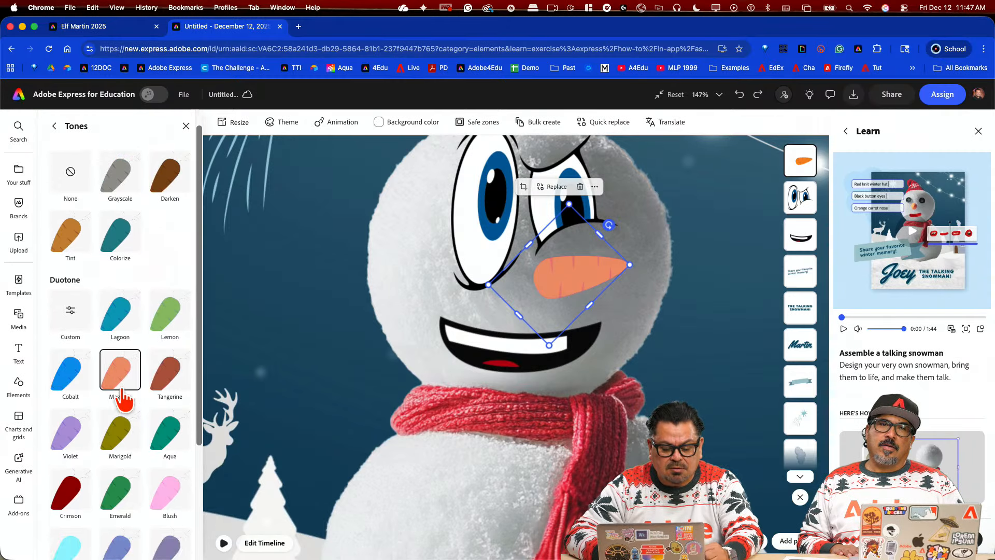
scroll(123, 399, "down", 5)
scroll(123, 396, "up", 6)
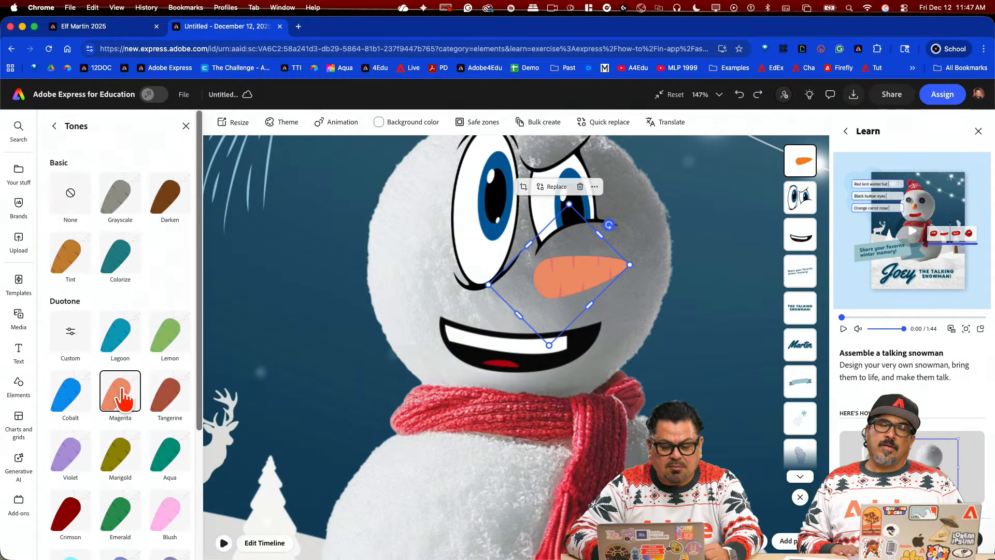
left_click(78, 337)
left_click(153, 324)
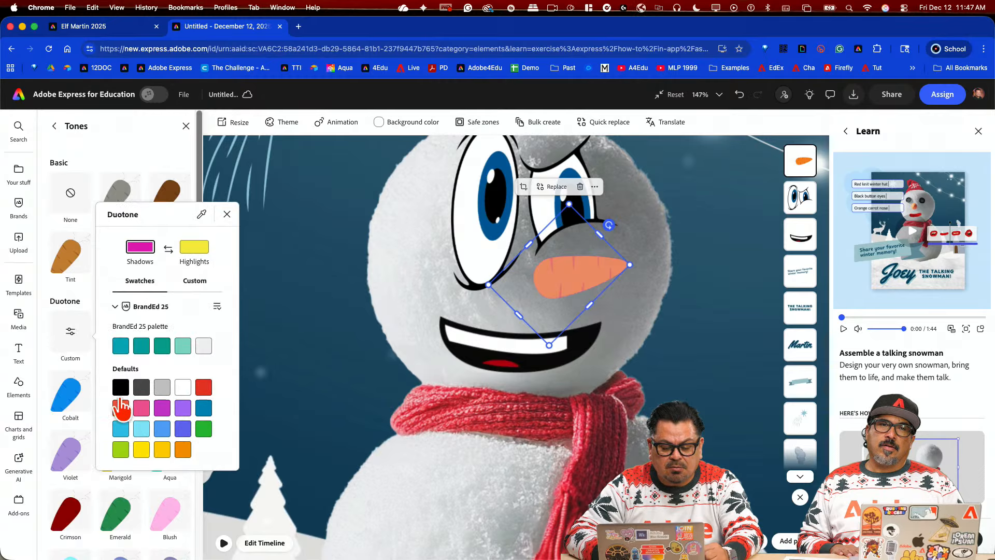
left_click(183, 449)
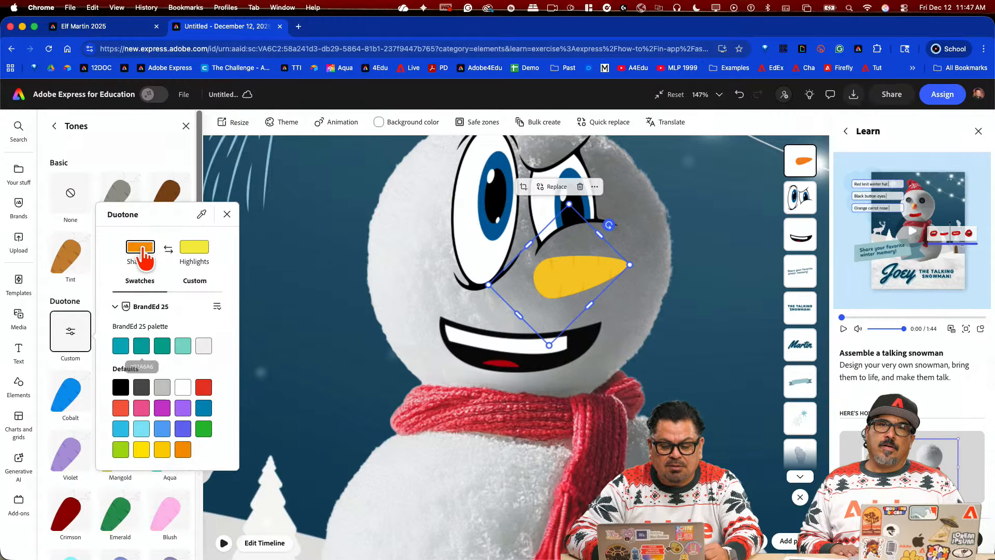
left_click(193, 252)
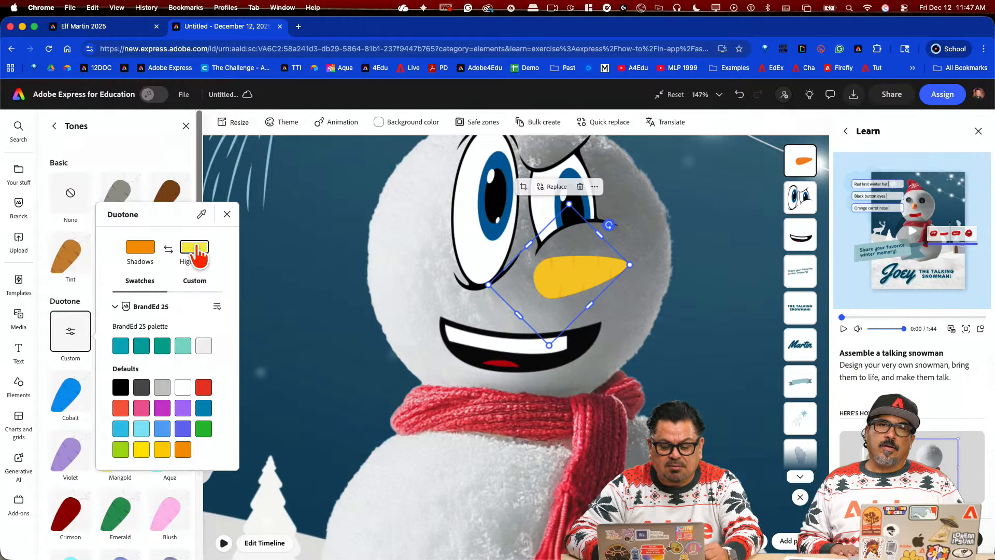
left_click(182, 450)
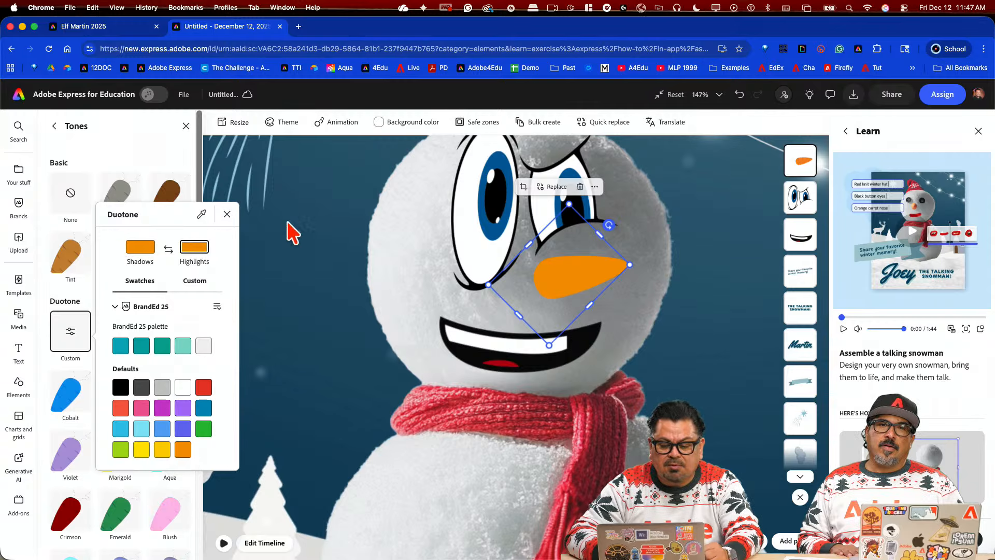
left_click(740, 95)
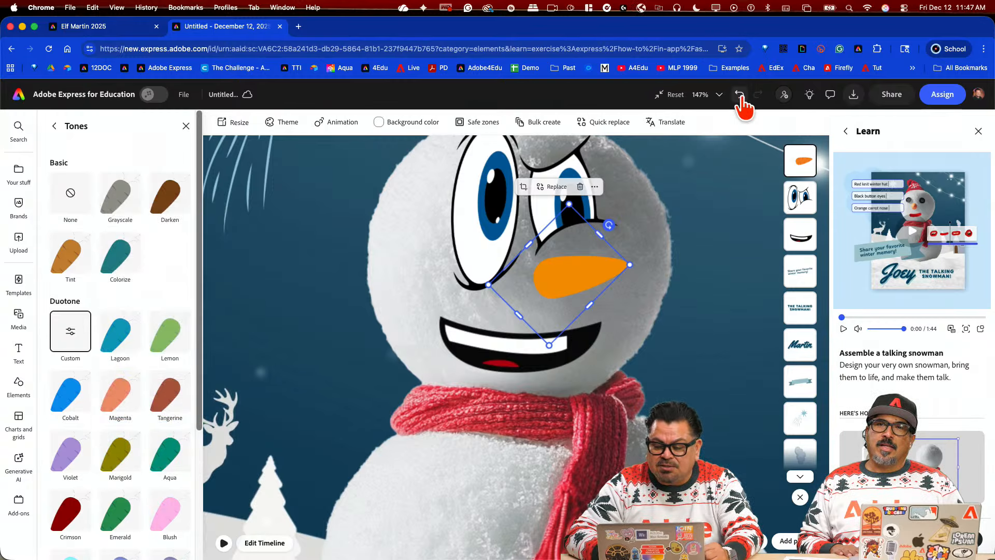
left_click(740, 95)
left_click(739, 95)
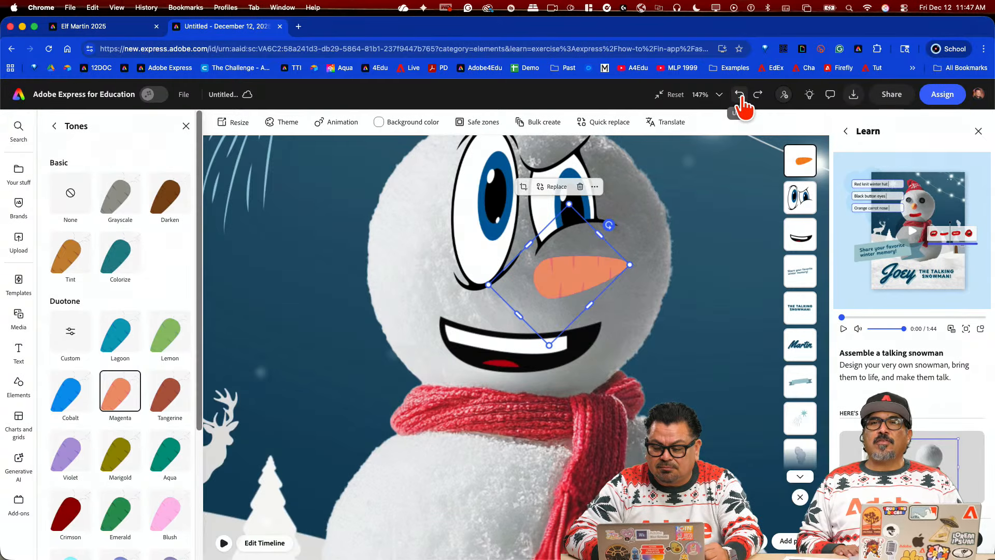
Step: Undo the Magenta duotone on the carrot nose and set its saturation to 86
left_click(740, 96)
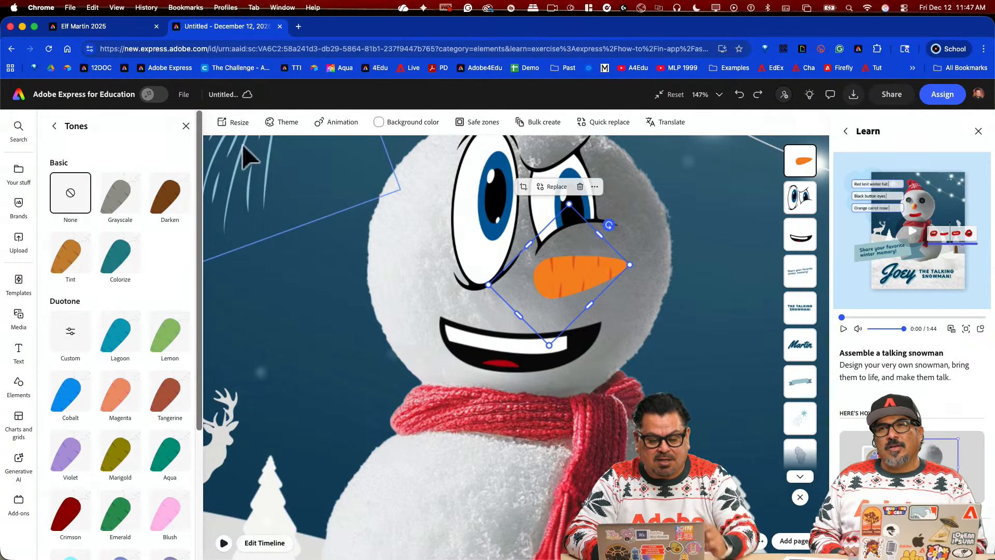
left_click(55, 127)
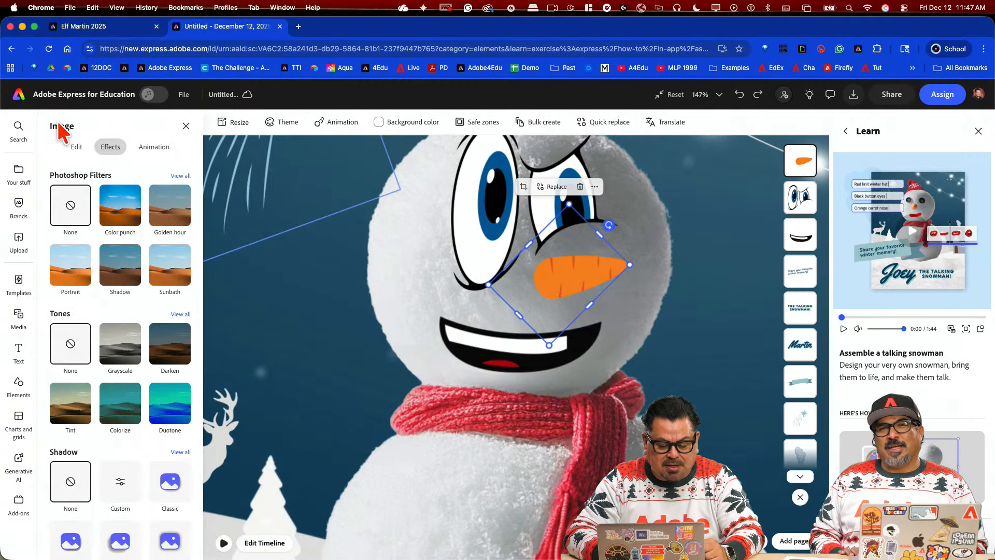
left_click(76, 146)
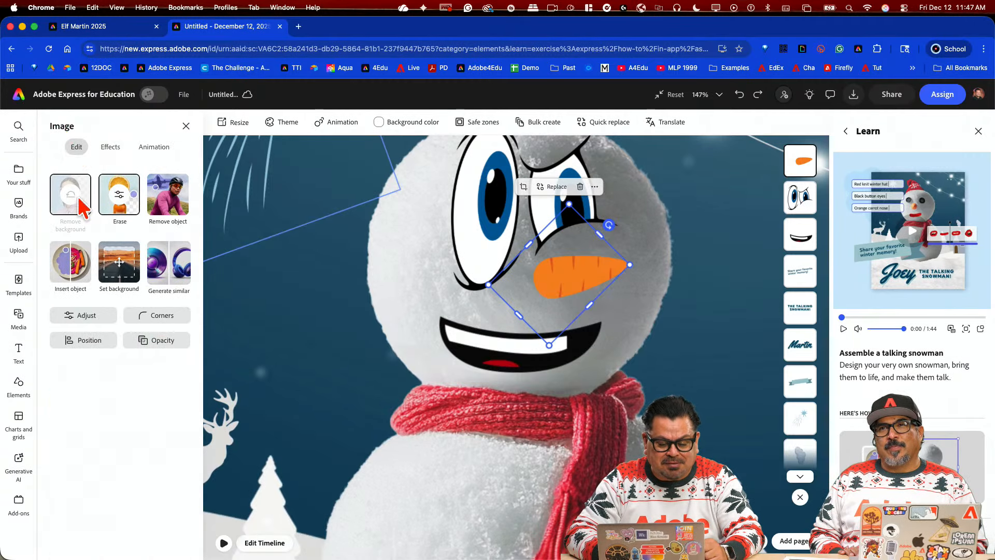
left_click(98, 340)
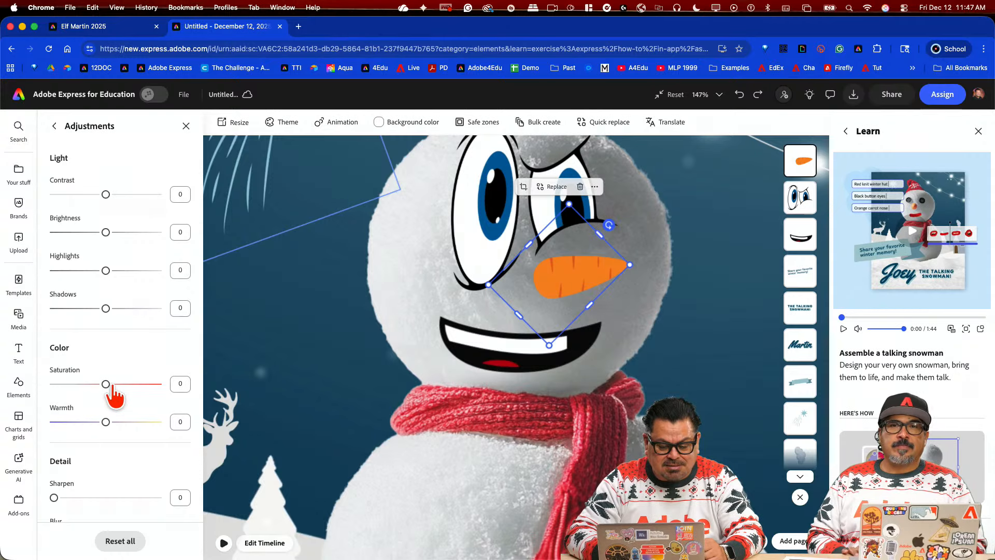
scroll(111, 382, "down", 1)
left_click_drag(119, 358, 152, 358)
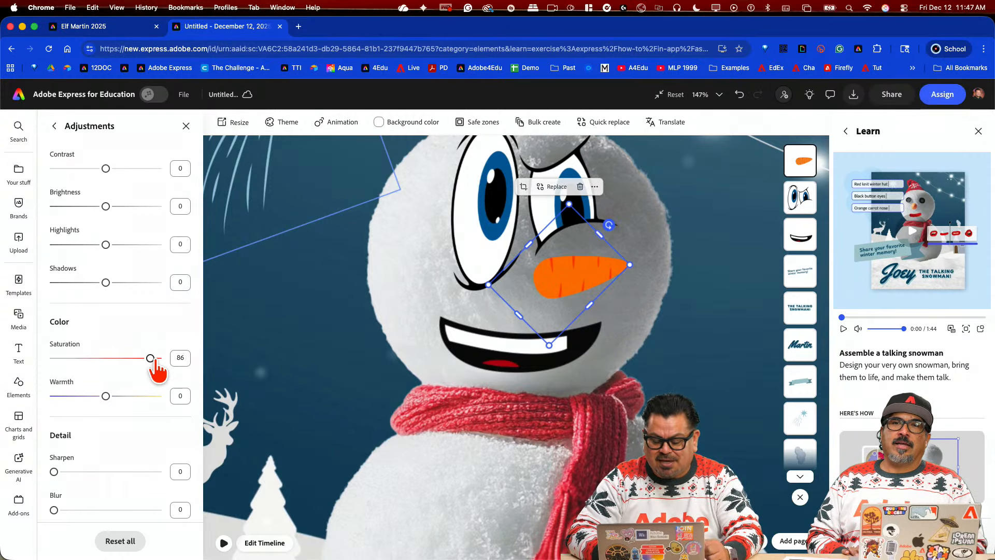
scroll(728, 406, "down", 5)
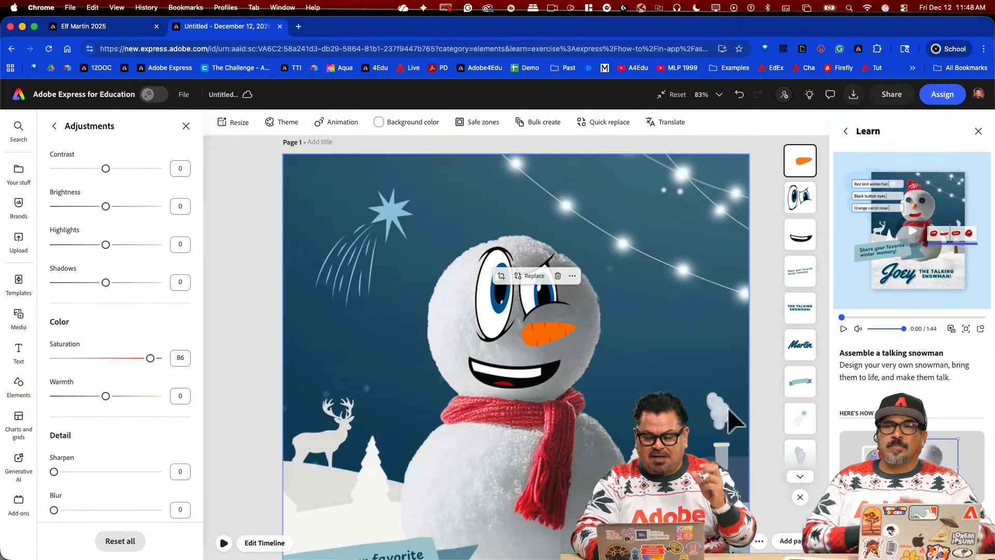
Step: Search for "top hat" and show all matching design assets
left_click(19, 130)
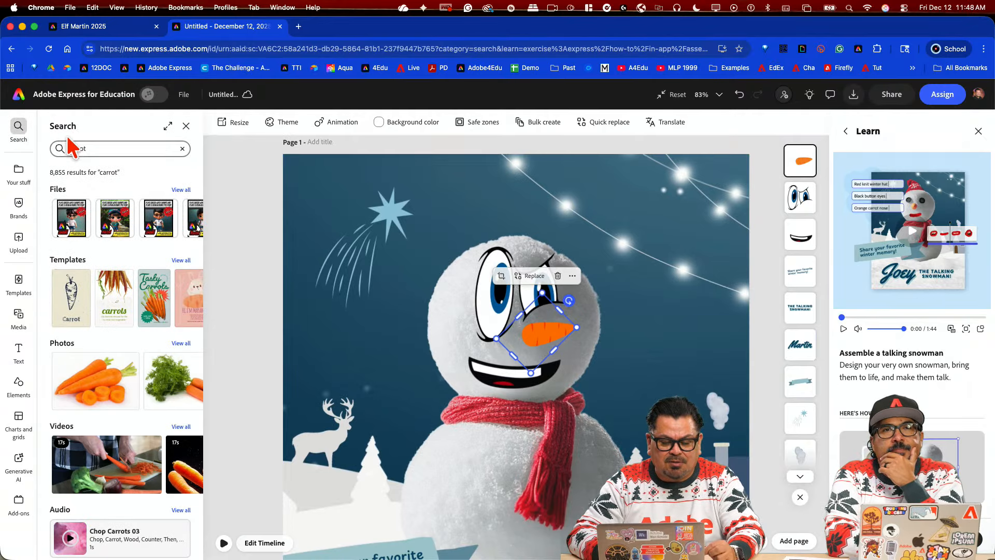
double_click(83, 149)
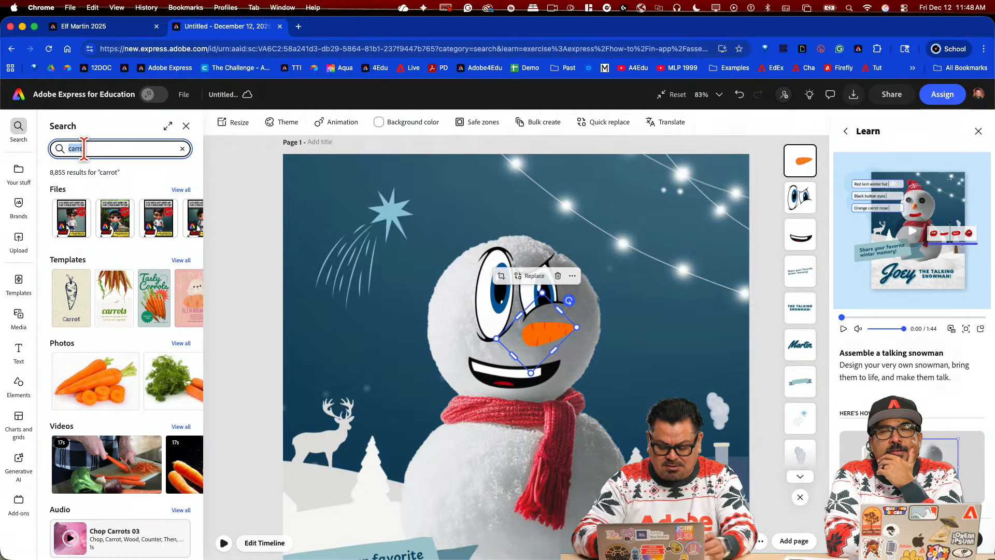
type("top")
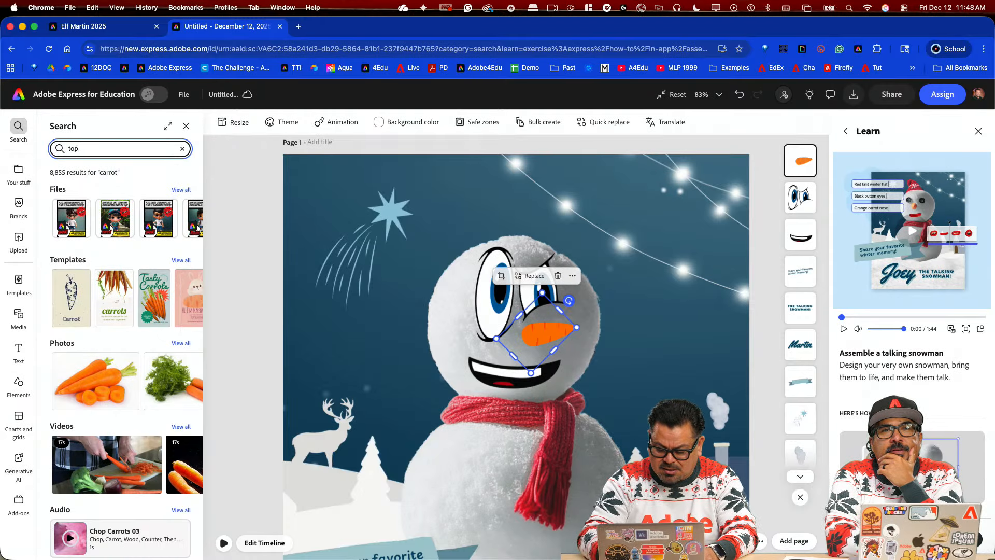
type(" hat")
key("Return")
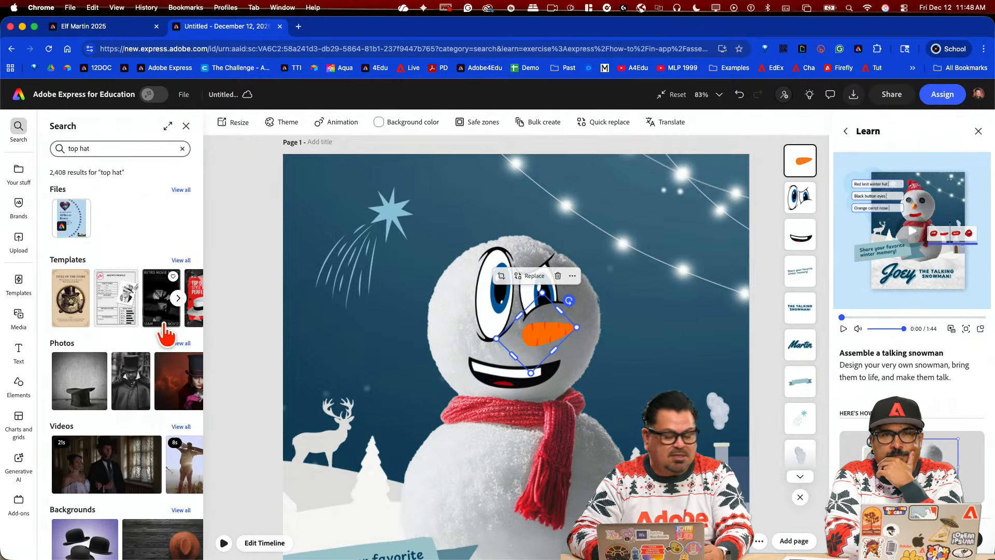
scroll(138, 210, "down", 5)
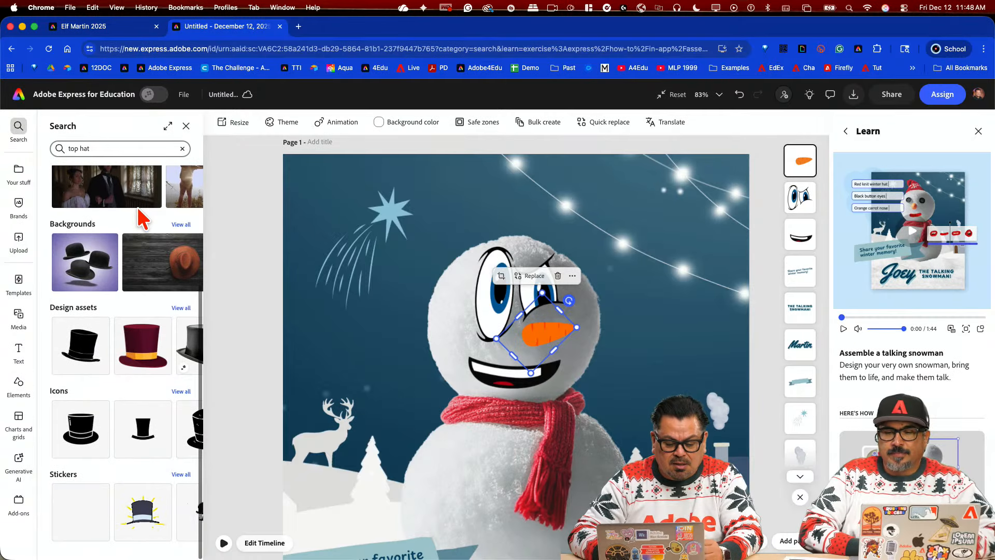
left_click(181, 308)
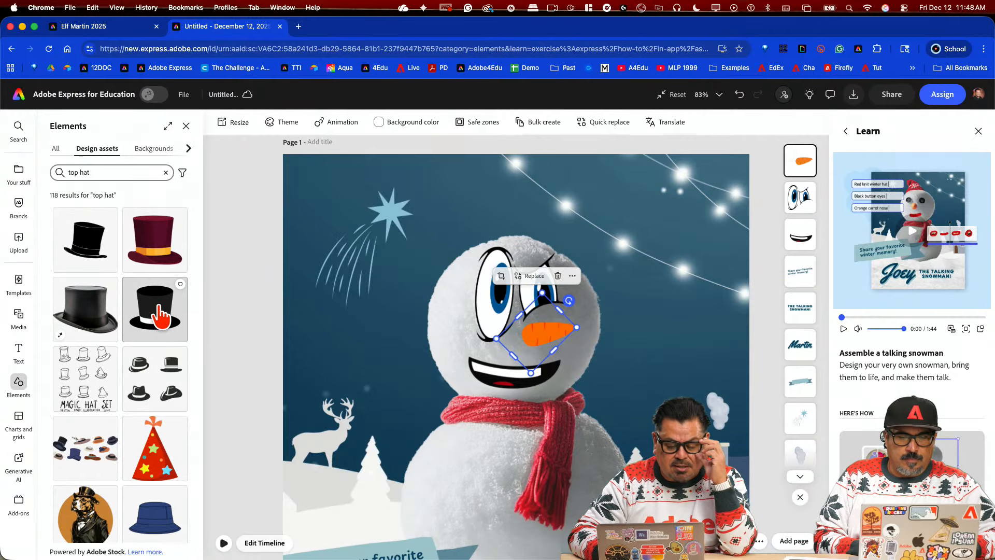
Step: Add the realistic black top hat, enlarge it, and place it on the snowman's head
left_click_drag(161, 321, 515, 216)
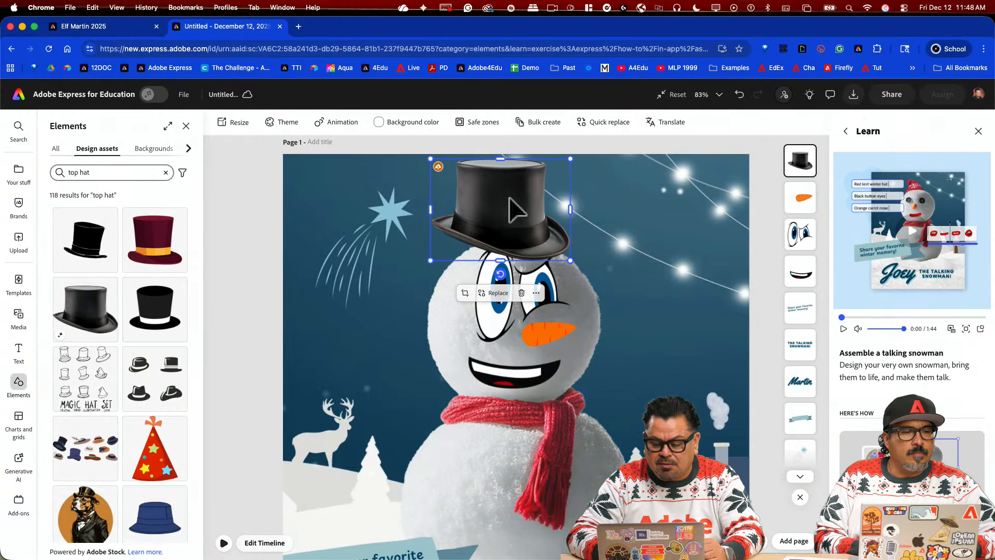
left_click_drag(570, 262, 642, 273)
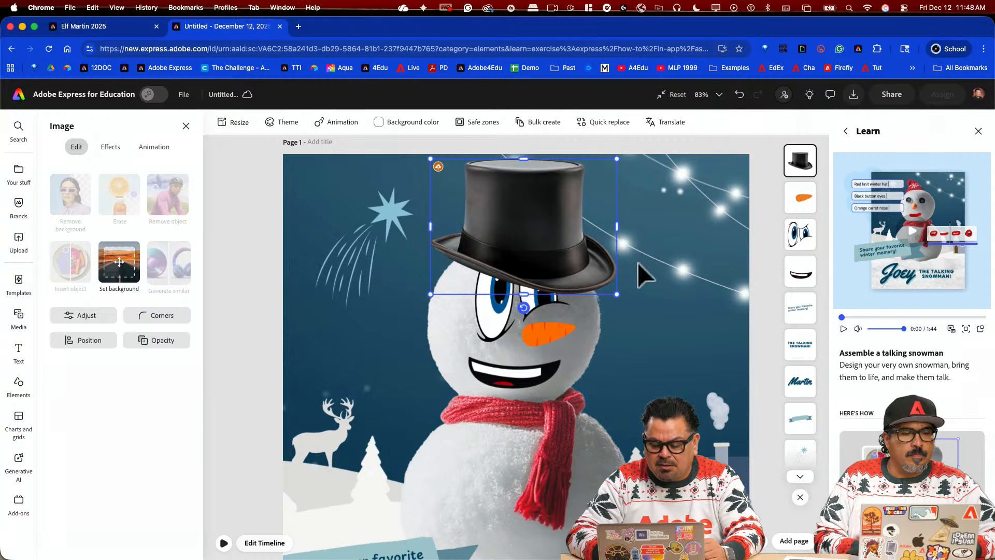
left_click_drag(583, 251, 562, 233)
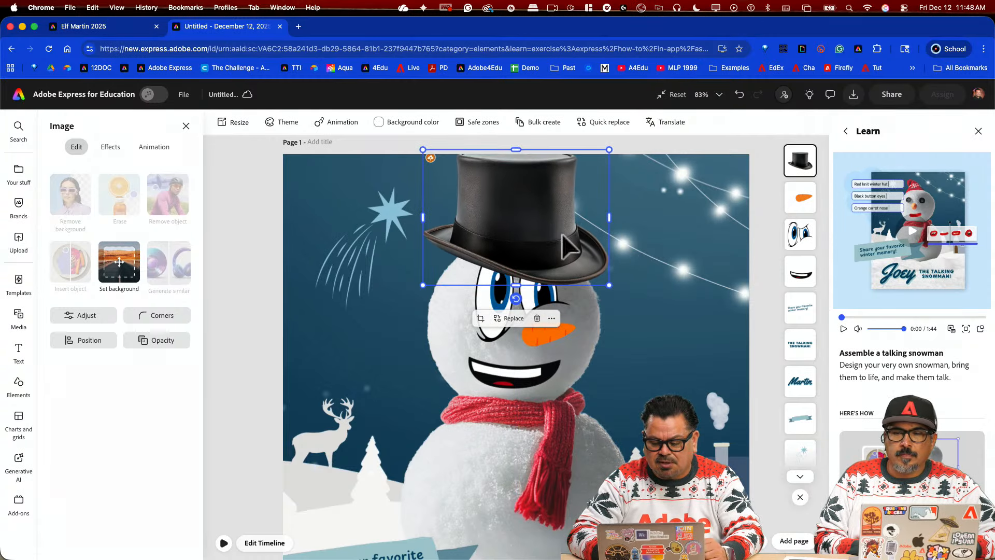
Step: Preview the talking snowman's mouth animation with the top hat in place
key("super+minus")
key("super+minus")
key("super+minus")
key("super+minus")
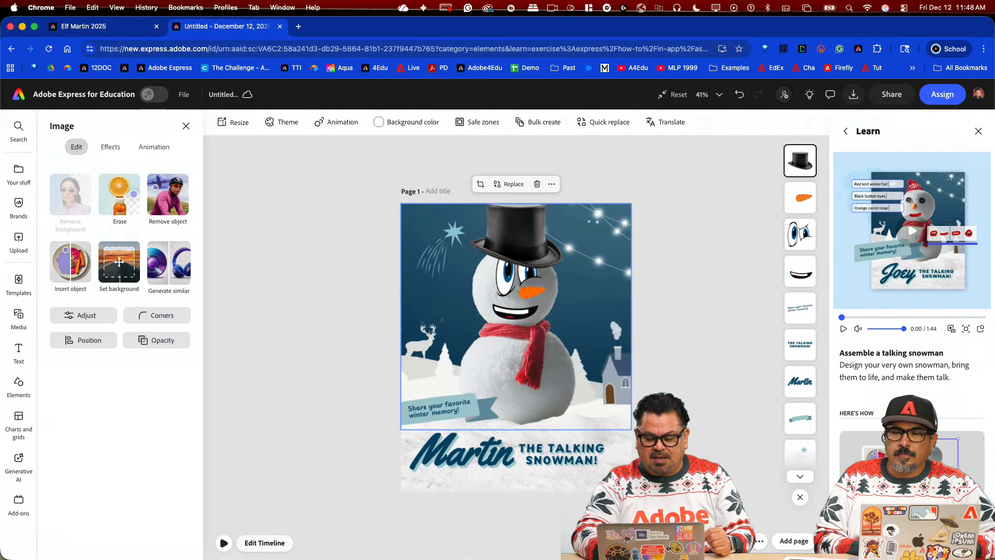
scroll(516, 347, "up", 5)
scroll(517, 347, "down", 2)
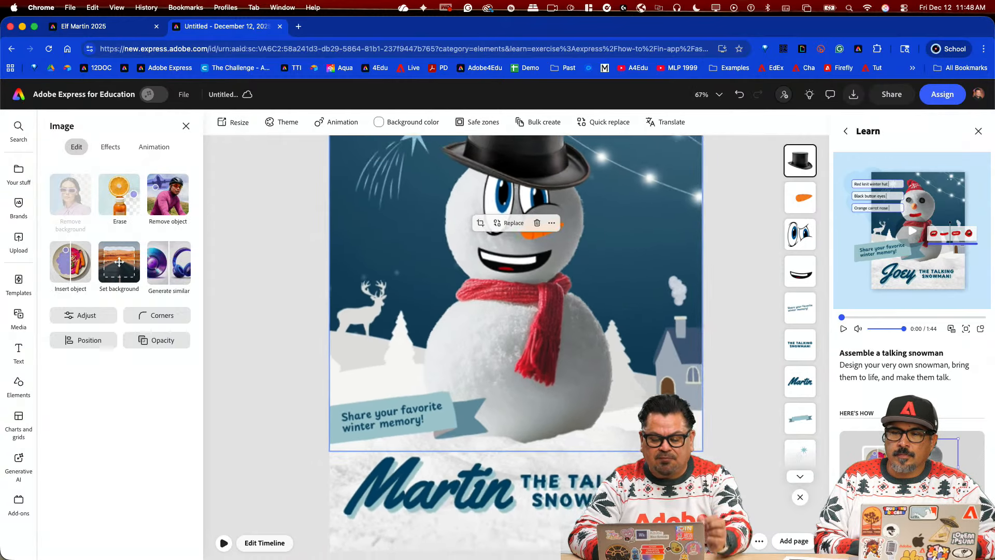
scroll(516, 348, "up", 1)
scroll(517, 347, "up", 1)
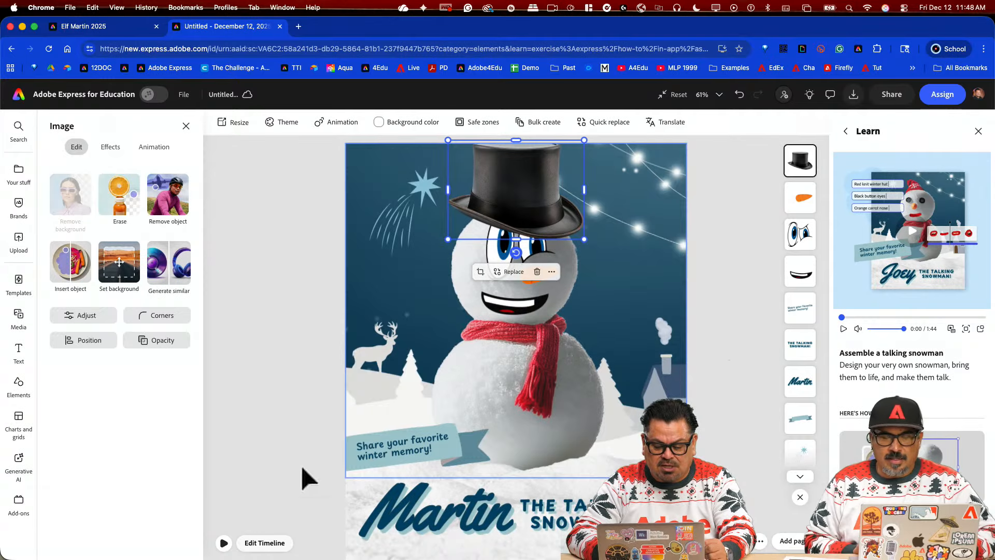
left_click(224, 543)
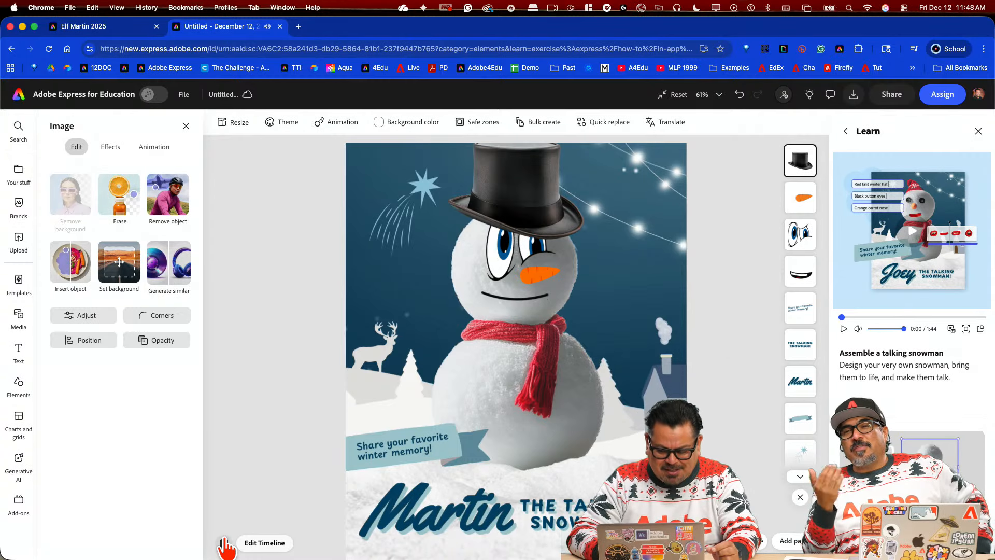
left_click(225, 543)
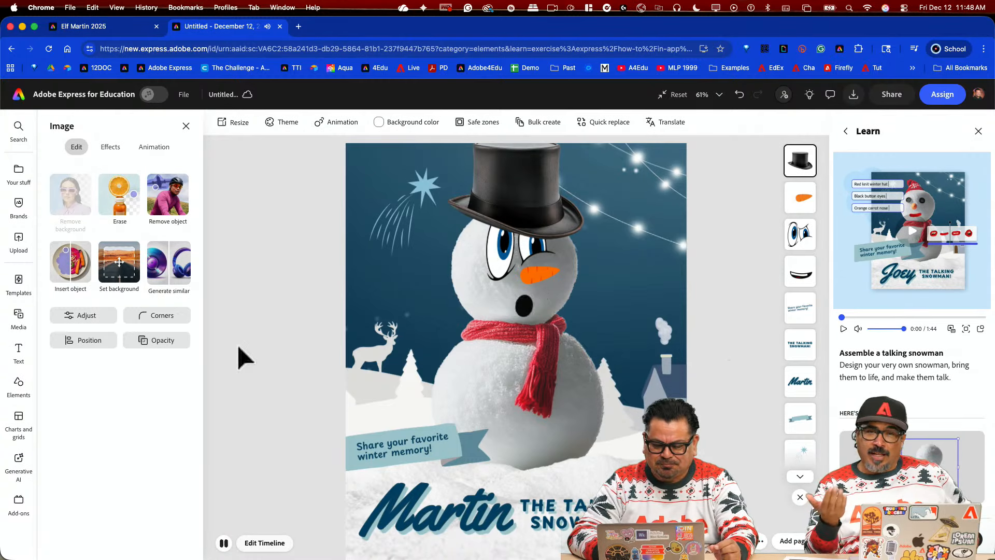
left_click(225, 543)
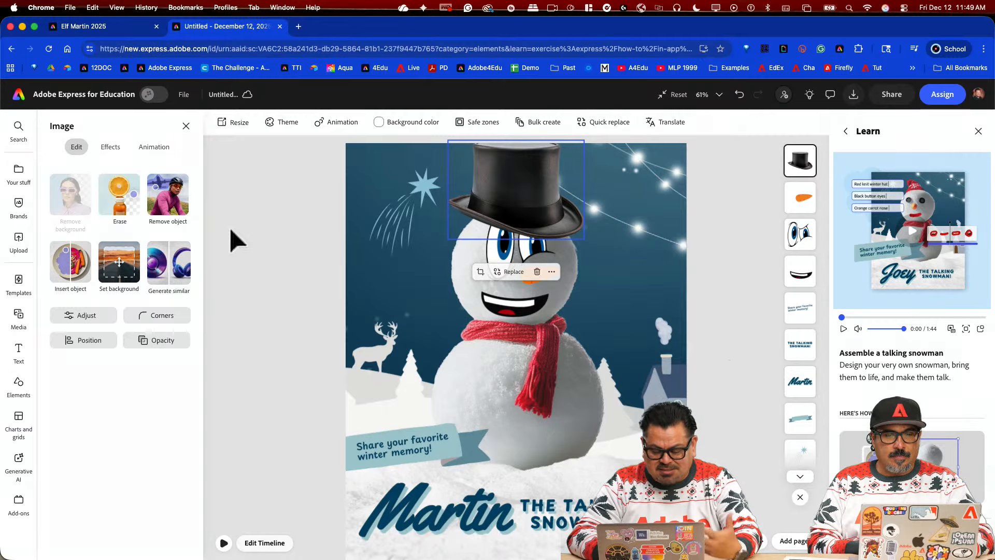
Step: Show the audio media options, then review the available download file formats and close them without downloading
left_click(20, 318)
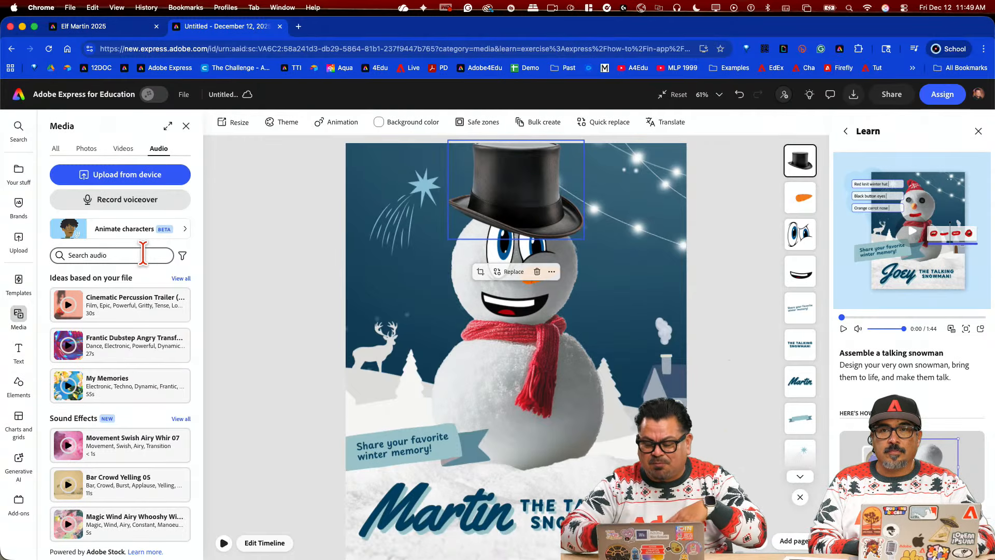
left_click(856, 97)
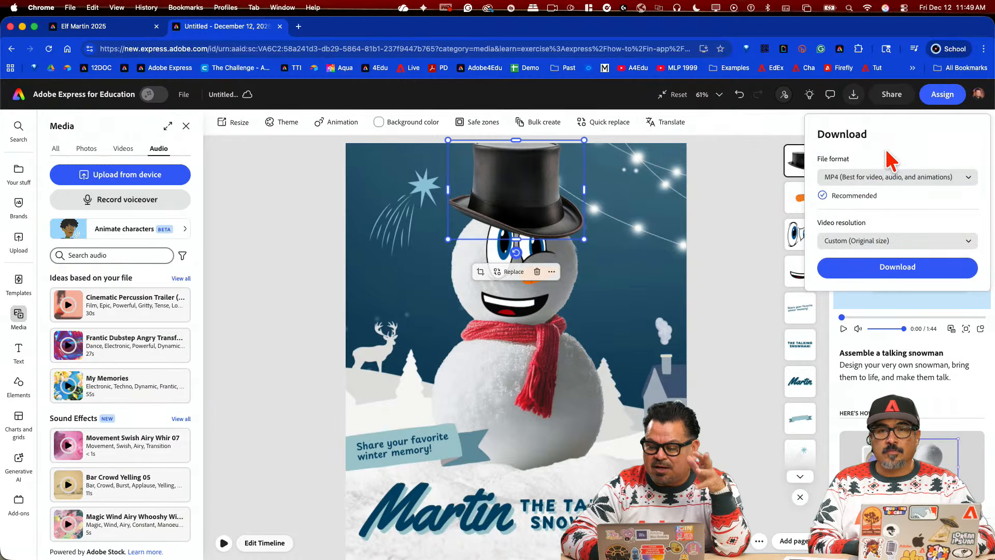
left_click(921, 178)
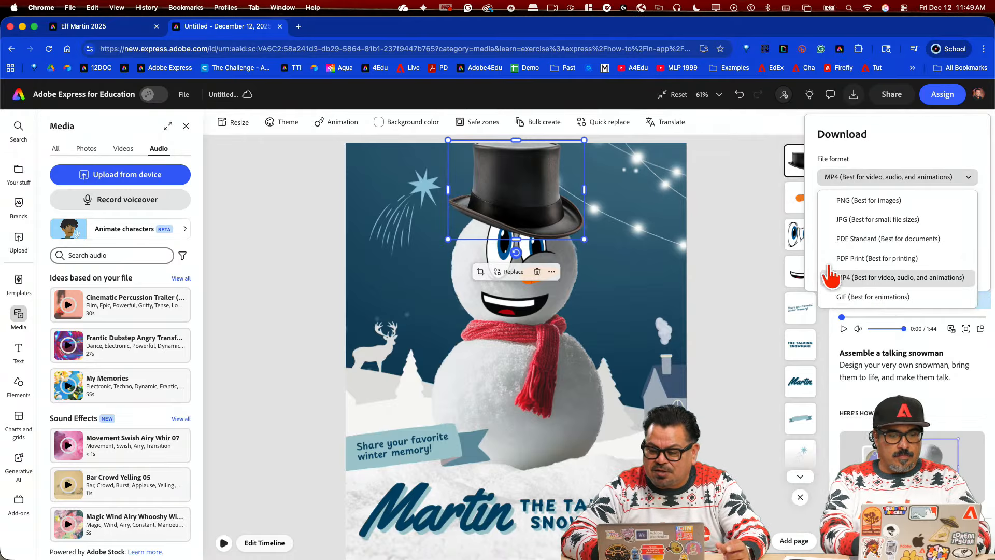
left_click(750, 236)
left_click(727, 208)
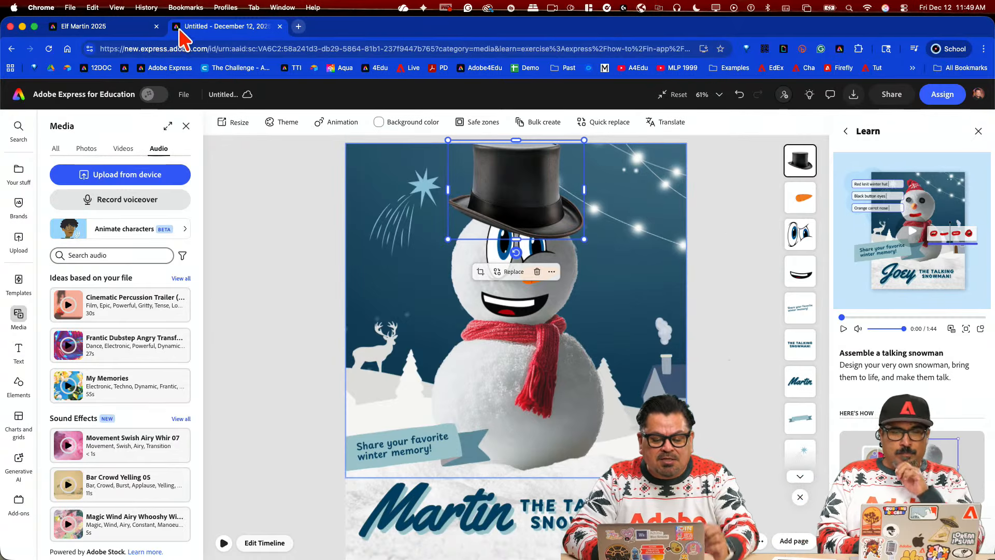
Step: Return to the home page and open the full list of 12 Days of Creativity Challenge activities
left_click(16, 94)
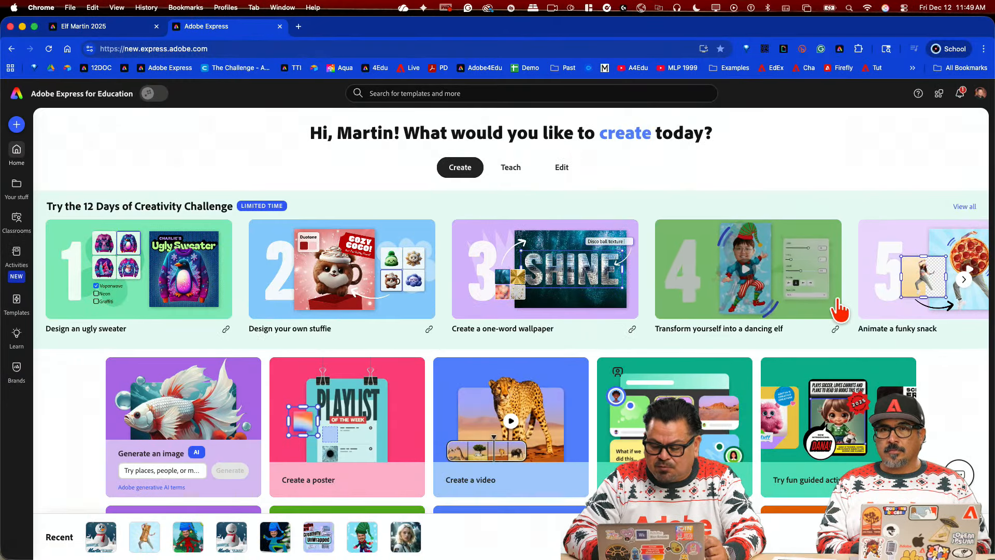
left_click(965, 206)
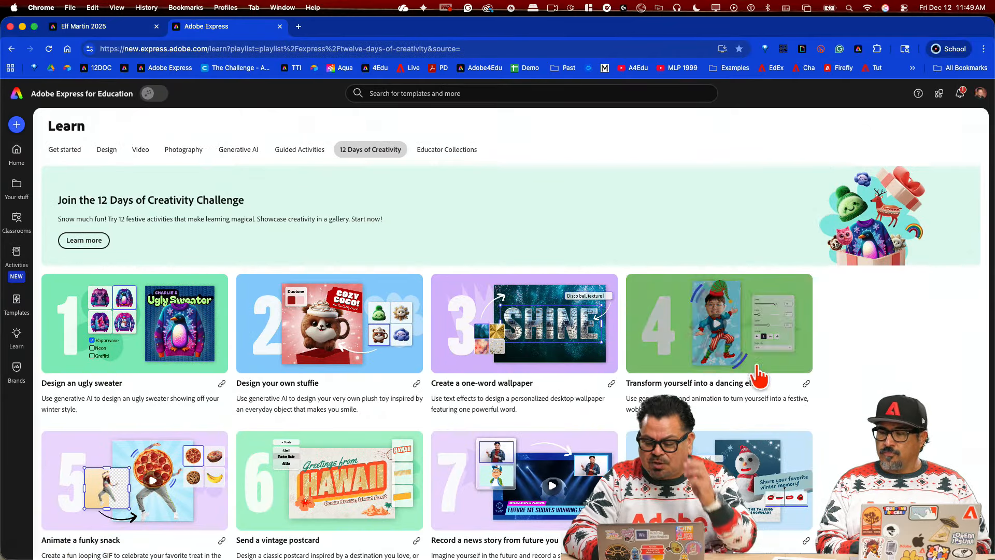
Step: Open the "Sugarcoat your favorite animal" activity to view its template, and return to the home page
scroll(755, 382, "down", 5)
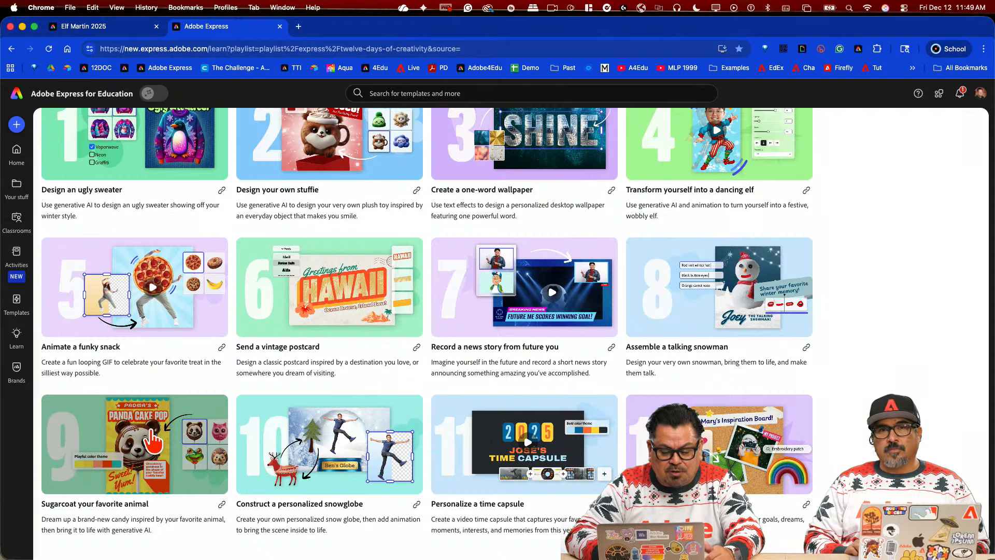
left_click(147, 447)
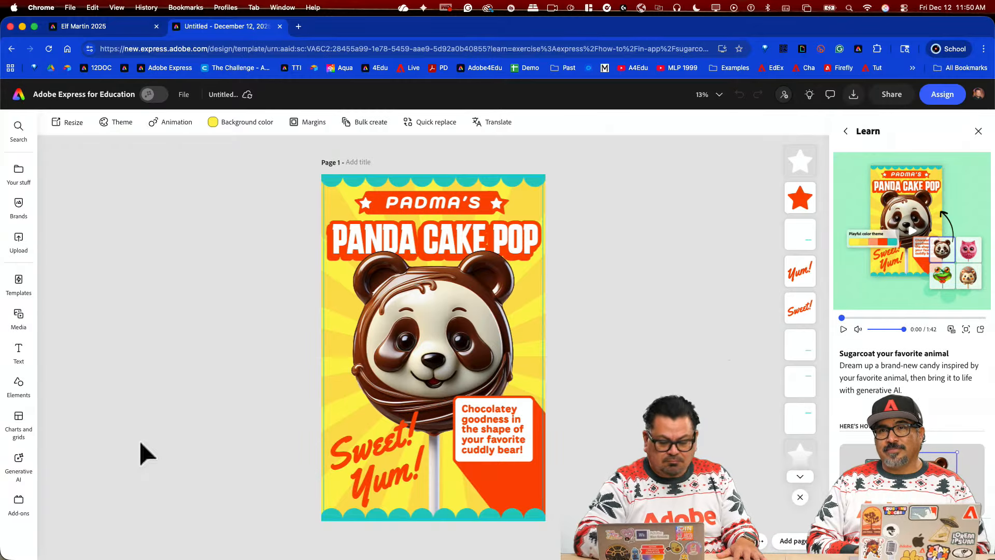
left_click(19, 95)
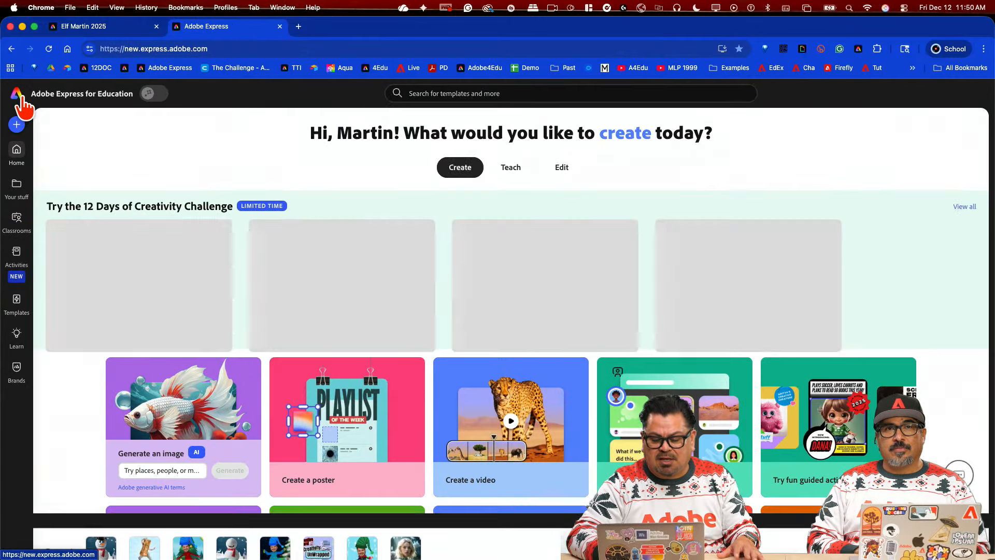
Step: Open the "Construct a personalized snowglobe" activity from the full challenge list to view its template, and return to the home page
left_click(960, 206)
scroll(570, 332, "down", 5)
left_click(434, 357)
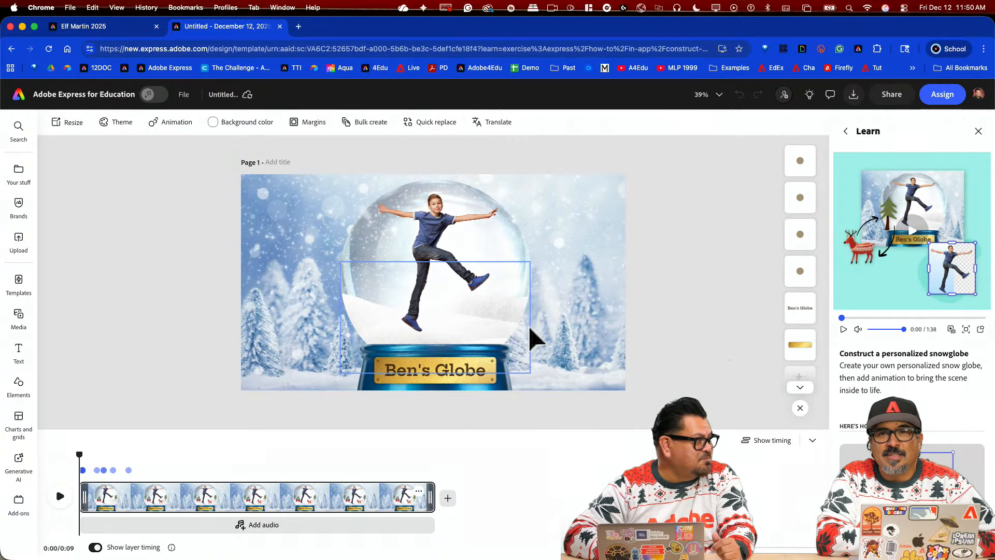
left_click(18, 93)
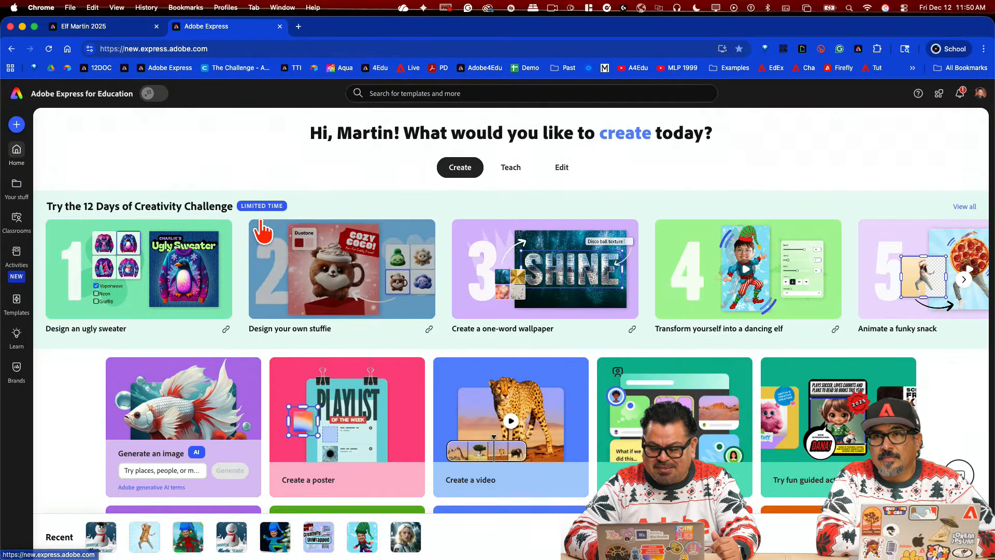
Step: Open the "Personalize a time capsule" activity from the full challenge list, look through its video timeline, and leave the template
left_click(970, 207)
scroll(705, 352, "down", 5)
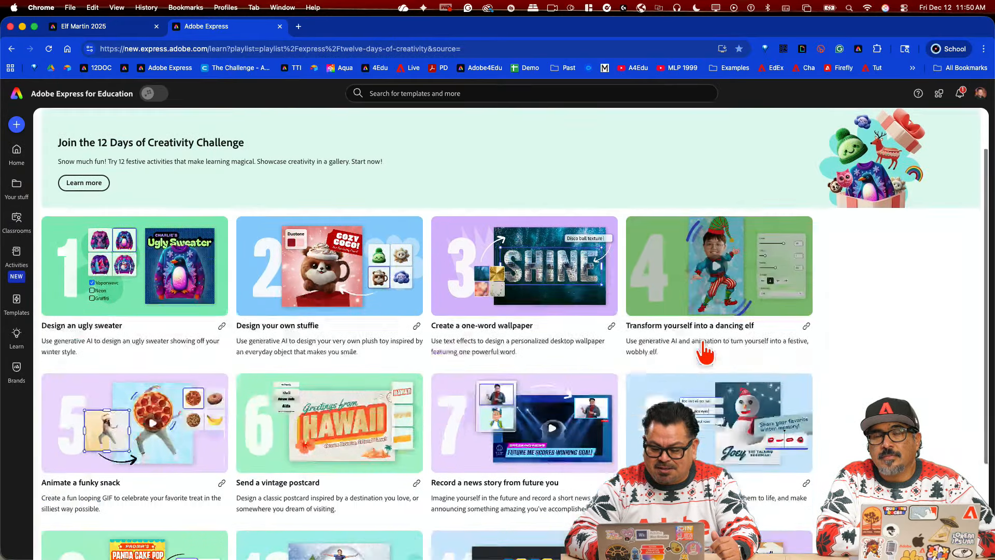
left_click(562, 449)
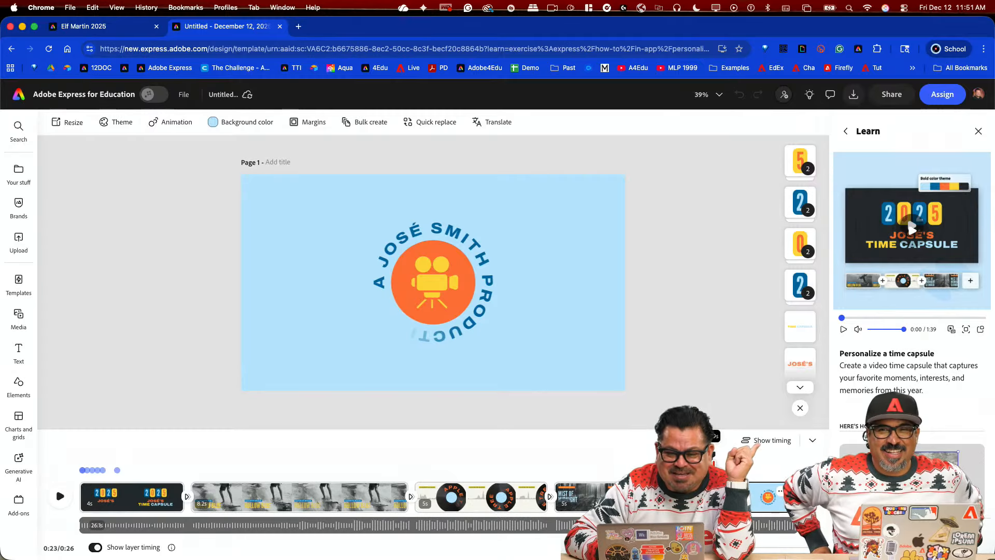
left_click_drag(711, 450, 499, 444)
left_click(11, 48)
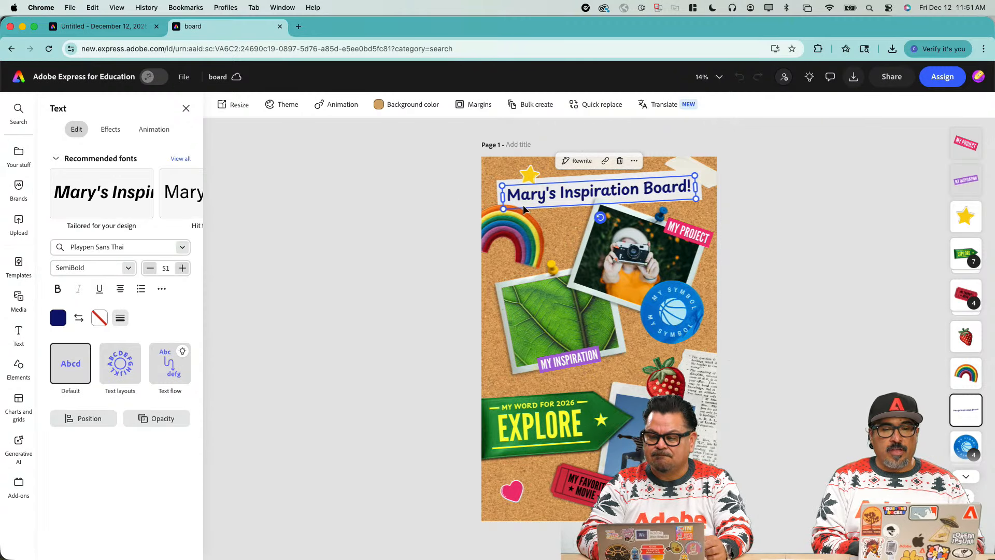
Step: Replace the name in the inspiration board's title with "Our" so it reads "Our Inspiration Board!"
left_click(525, 202)
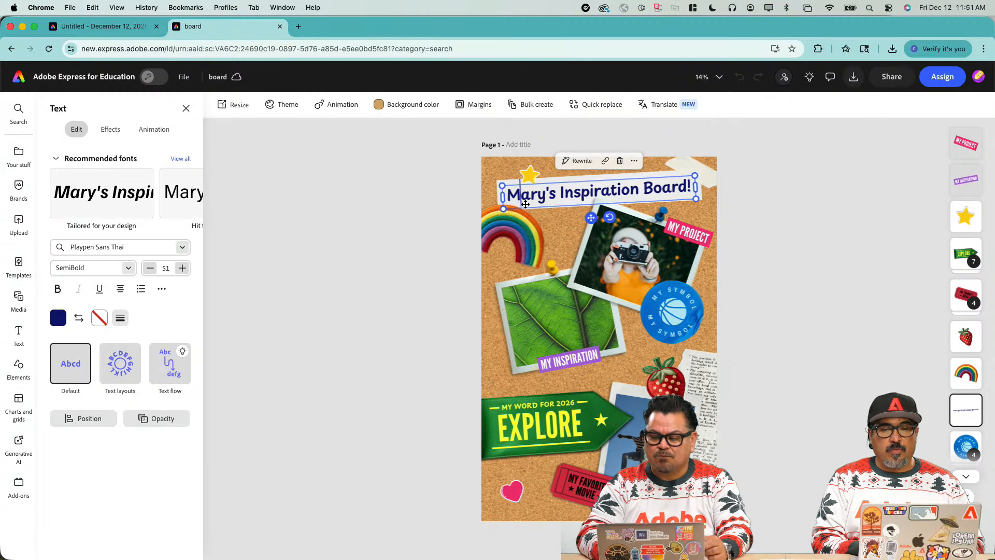
double_click(525, 202)
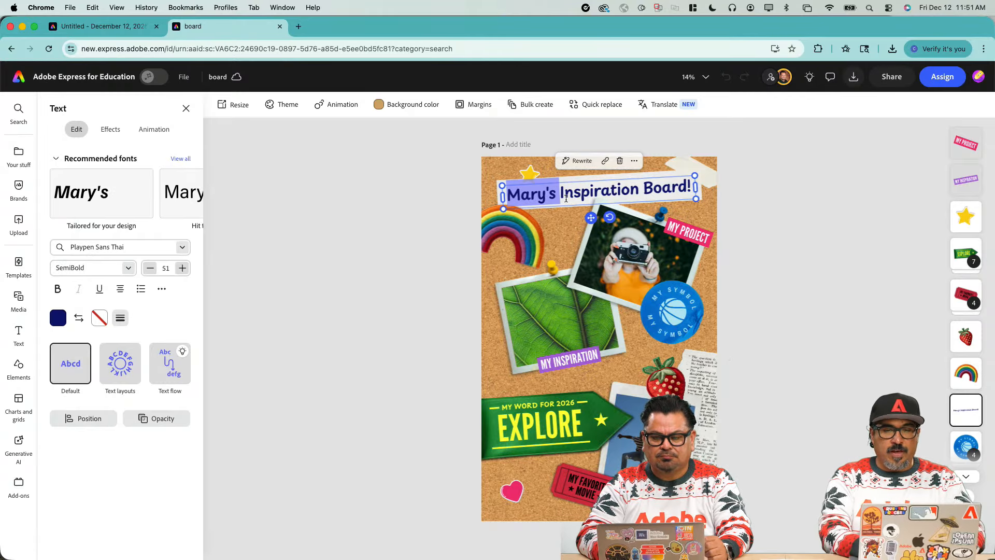
type("Pur")
key("BackSpace")
key("BackSpace")
key("BackSpace")
type("Our")
left_click(403, 189)
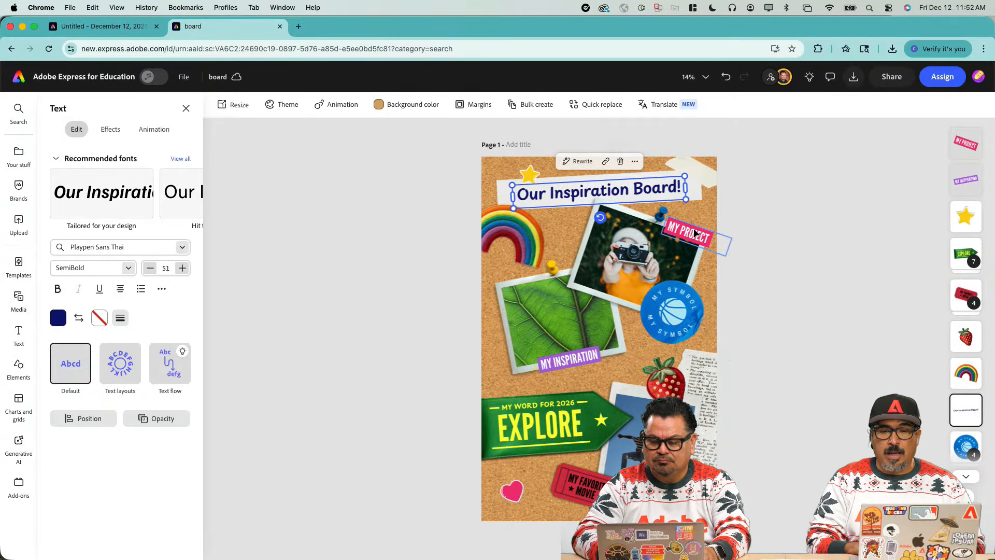
Step: Select the camera photo, the leaf photo and the "MY INSPIRATION" label in turn to show the board's editable elements
left_click(646, 261)
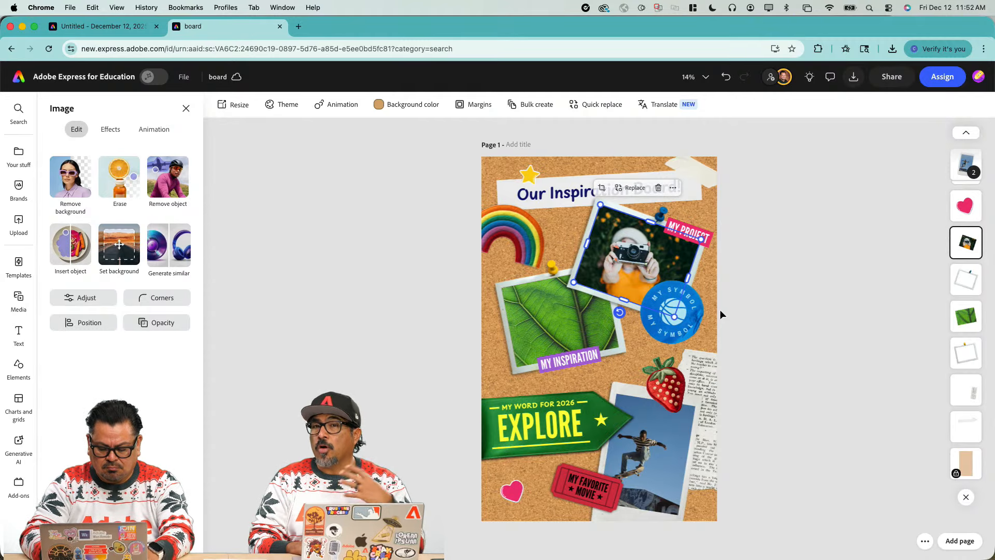
left_click(555, 319)
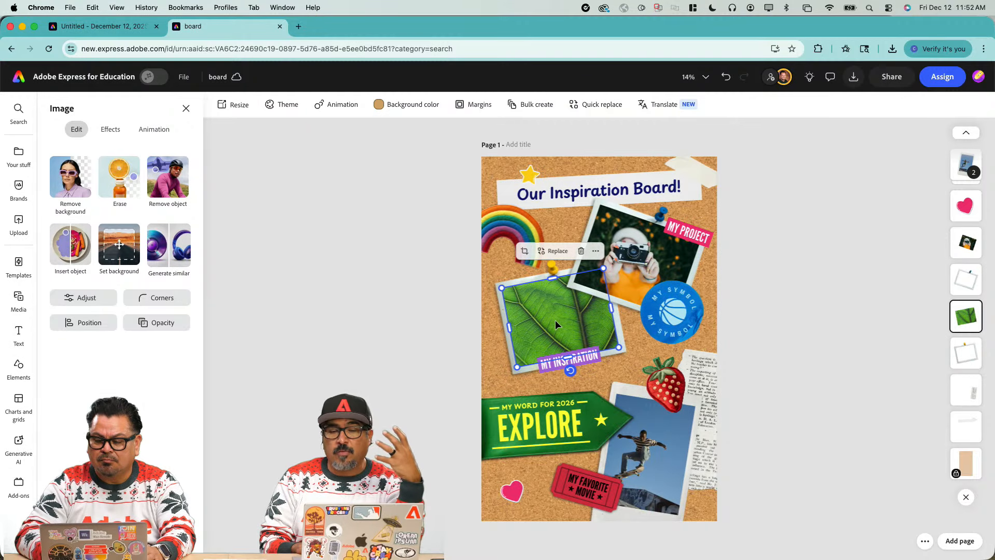
left_click(586, 359)
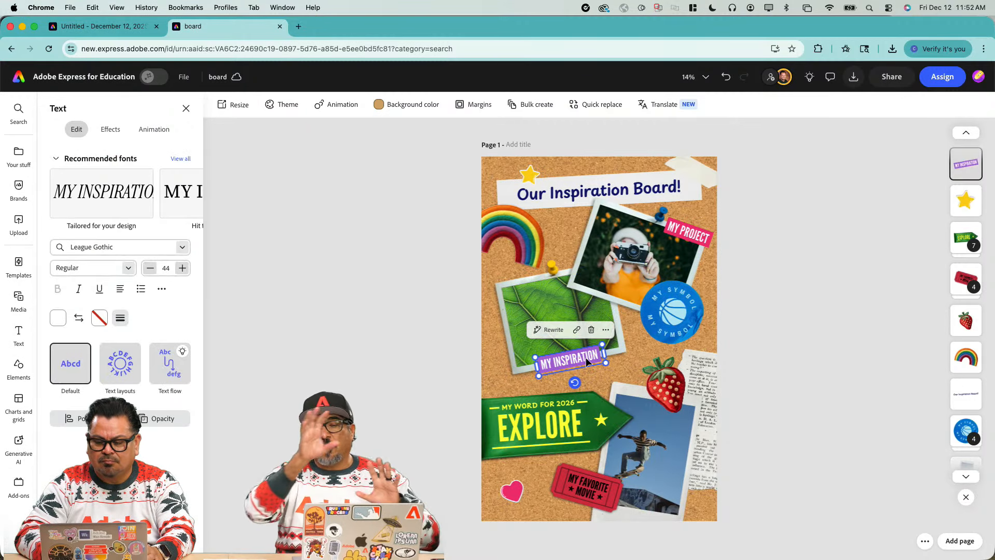